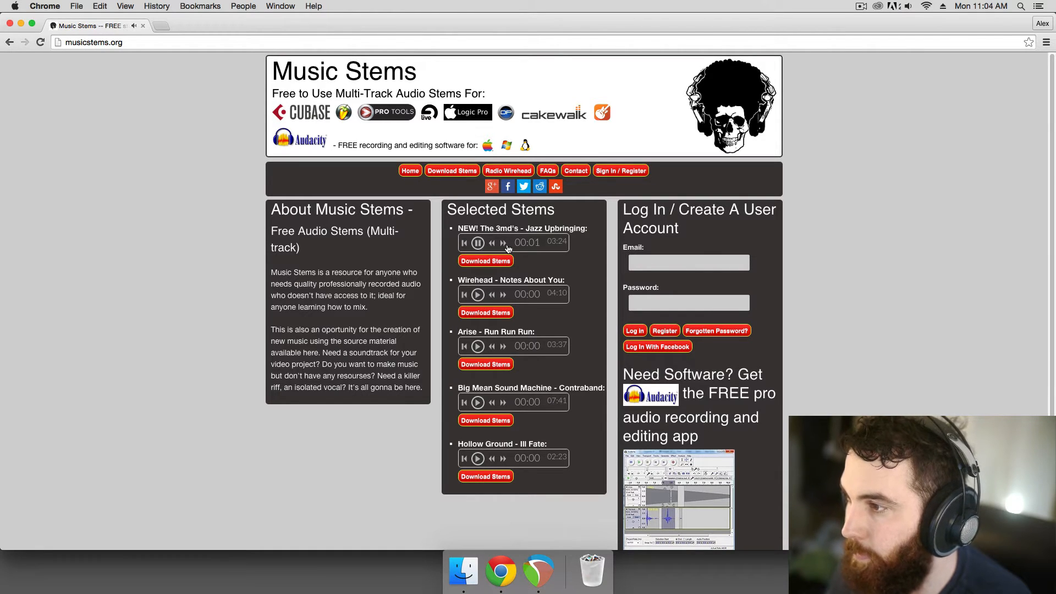
Raise the system volume for the Jazz Upbringing preview and switch to REAPER with the multitrack project
key("XF86AudioRaiseVolume")
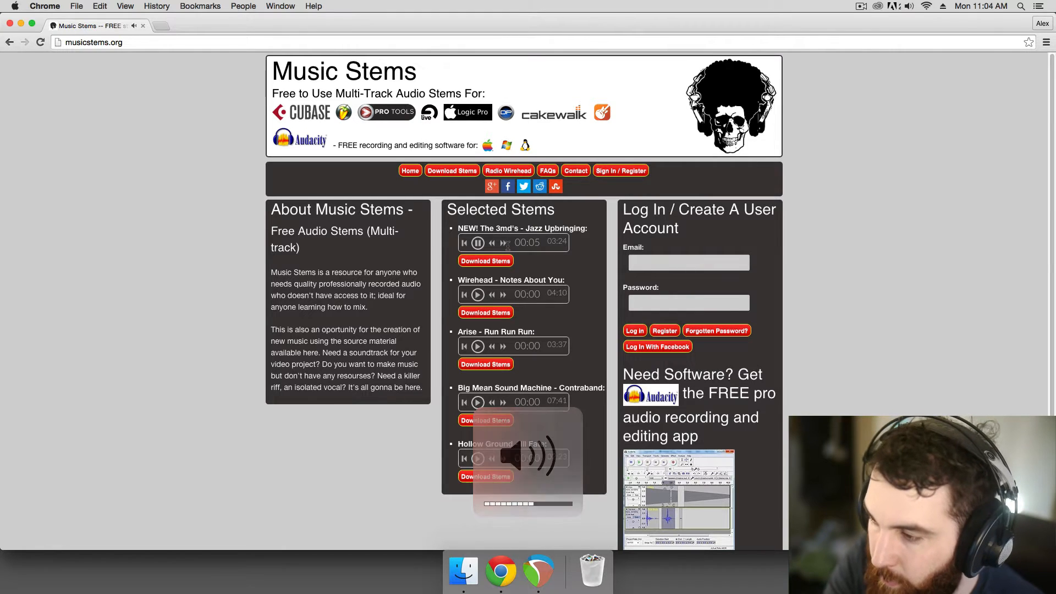
key("XF86AudioRaiseVolume")
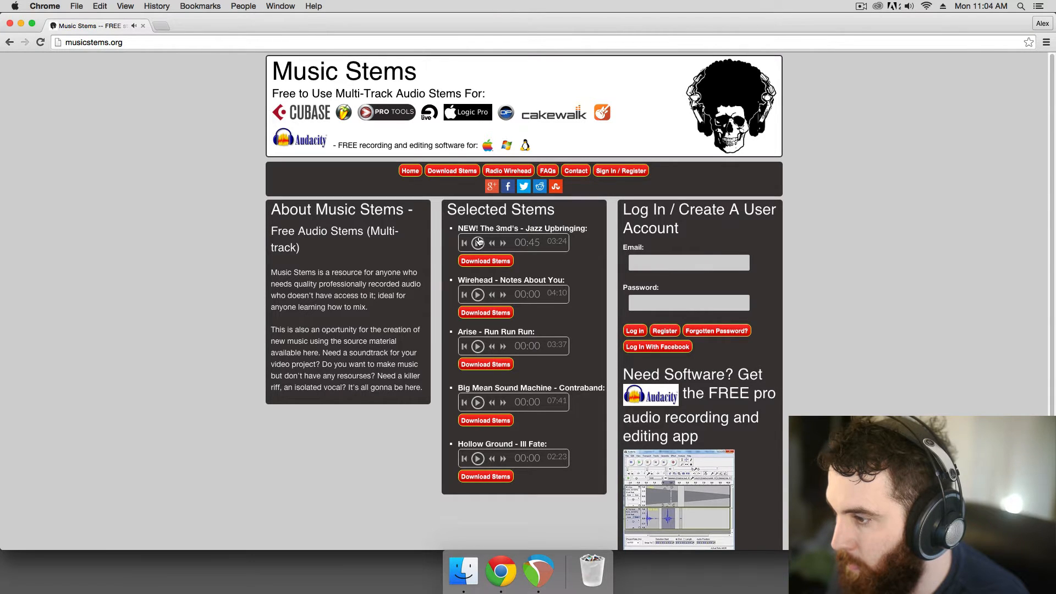
left_click(538, 572)
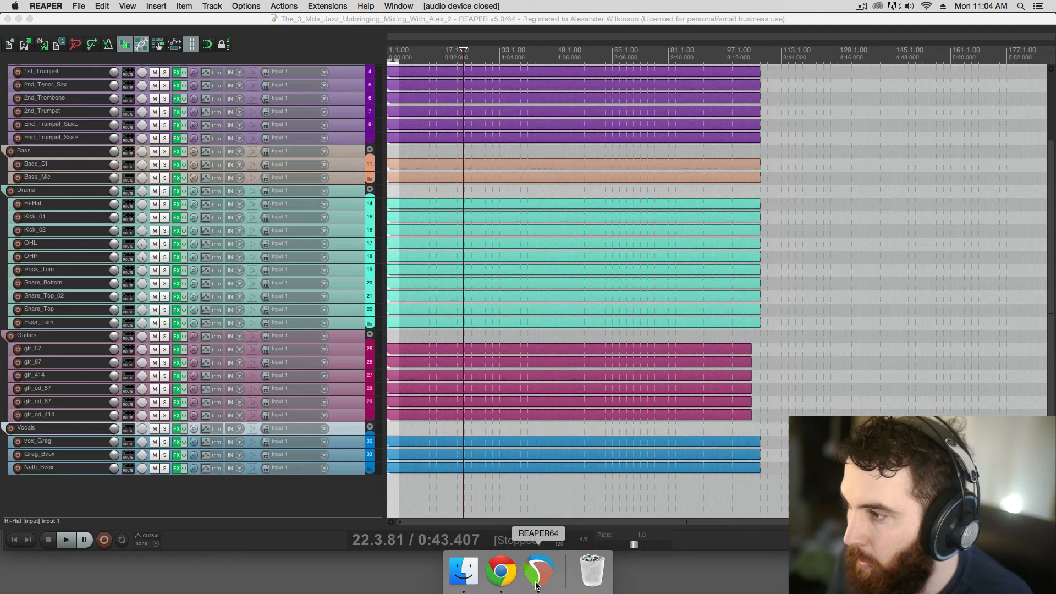
Solo the Guitars folder, listen to it from about measures 39 and 57, and release the solo
left_click(476, 328)
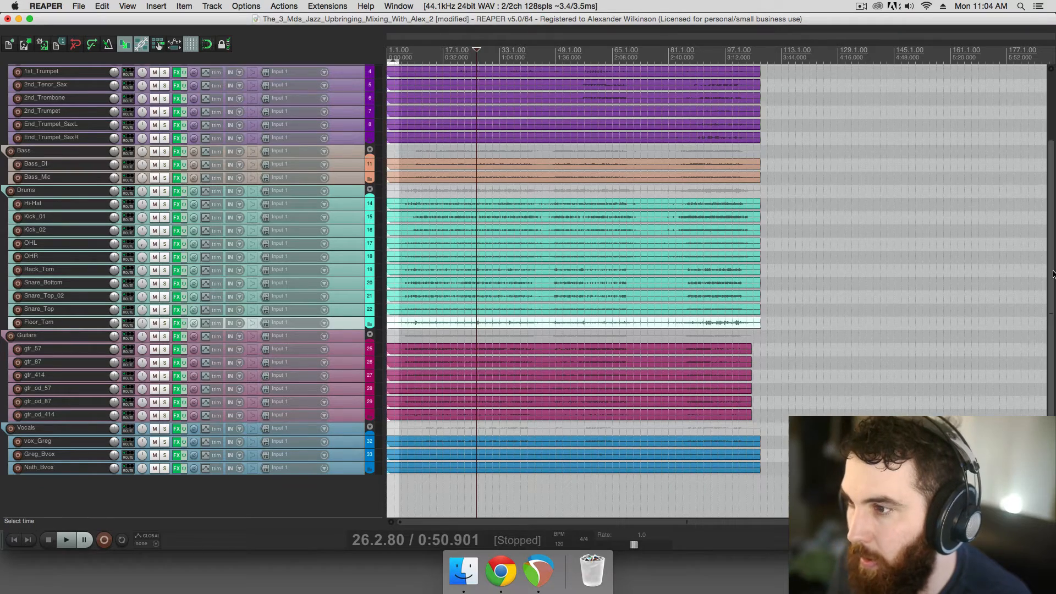
scroll(1040, 220, "up", 3)
scroll(1032, 209, "down", 4)
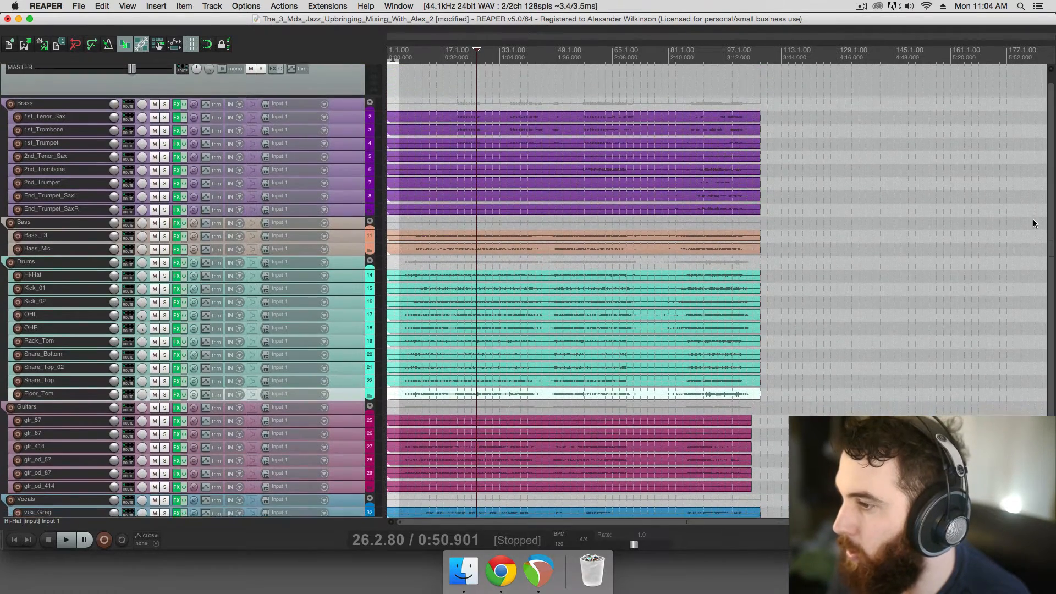
left_click(523, 343)
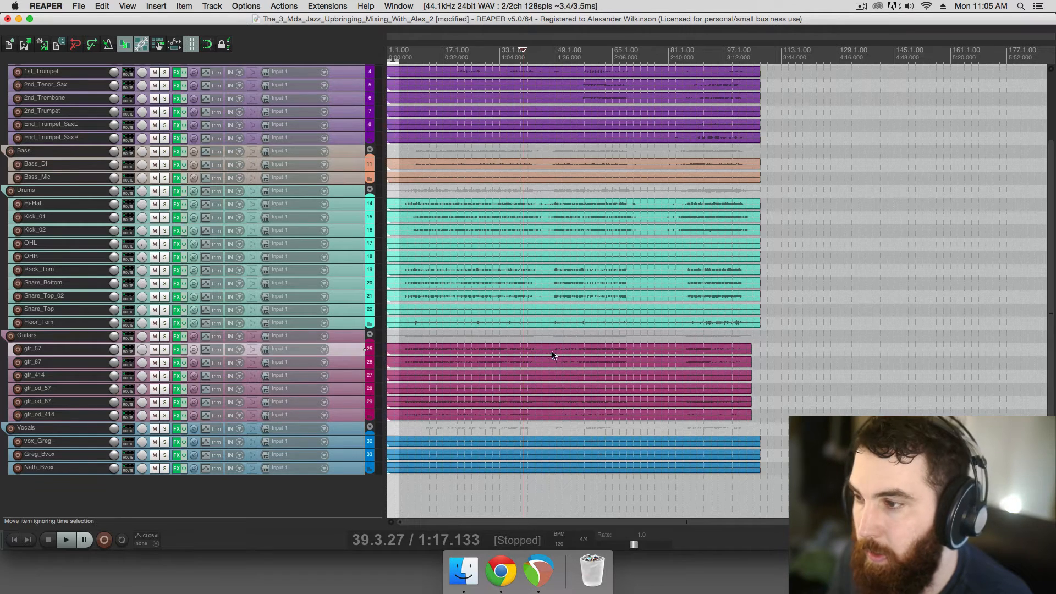
left_click(165, 337)
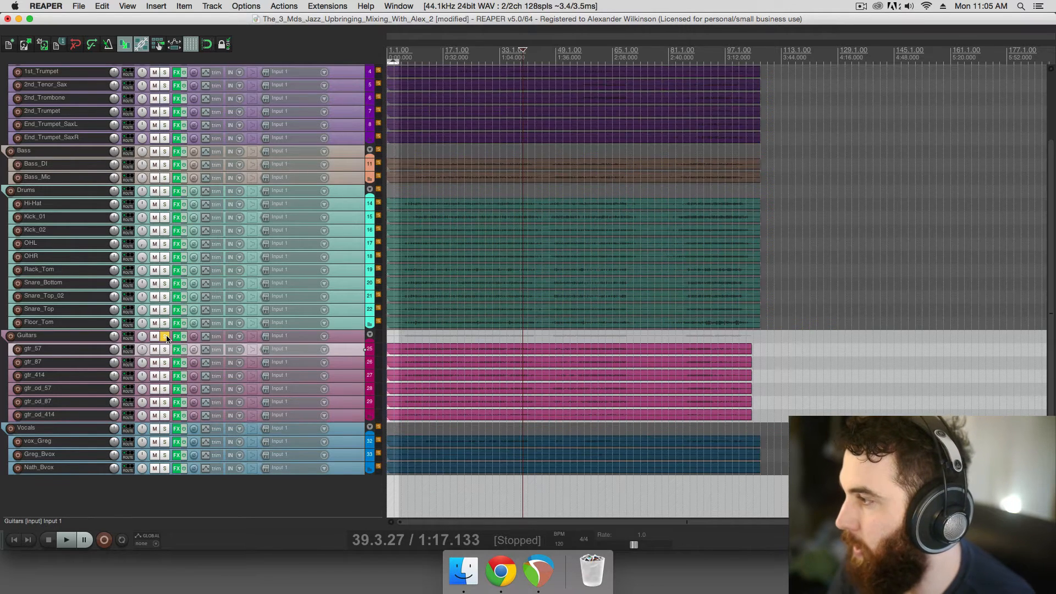
mouse_move(116, 339)
key("space")
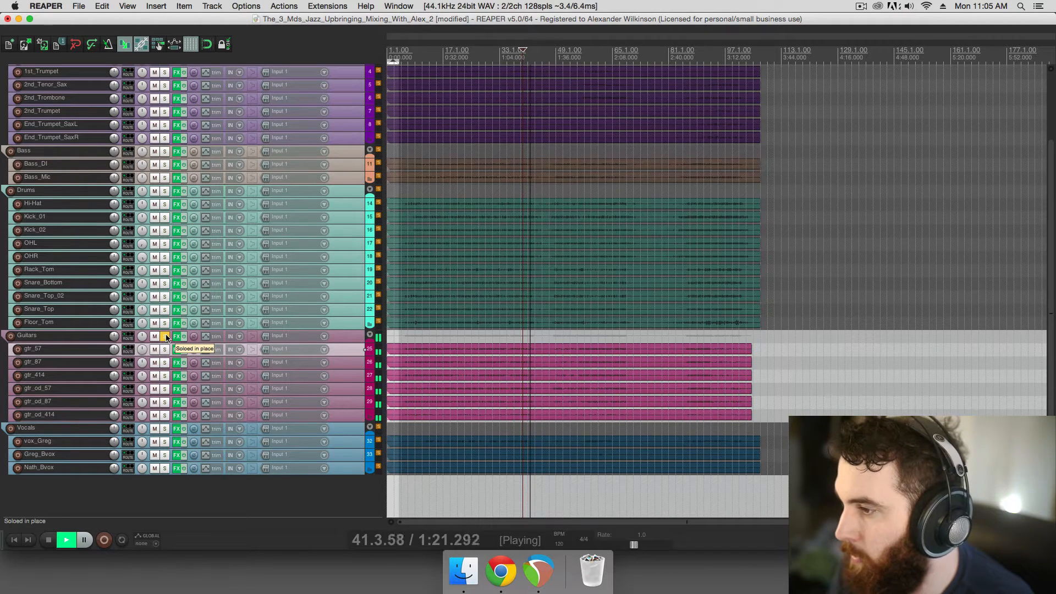
left_click(584, 339)
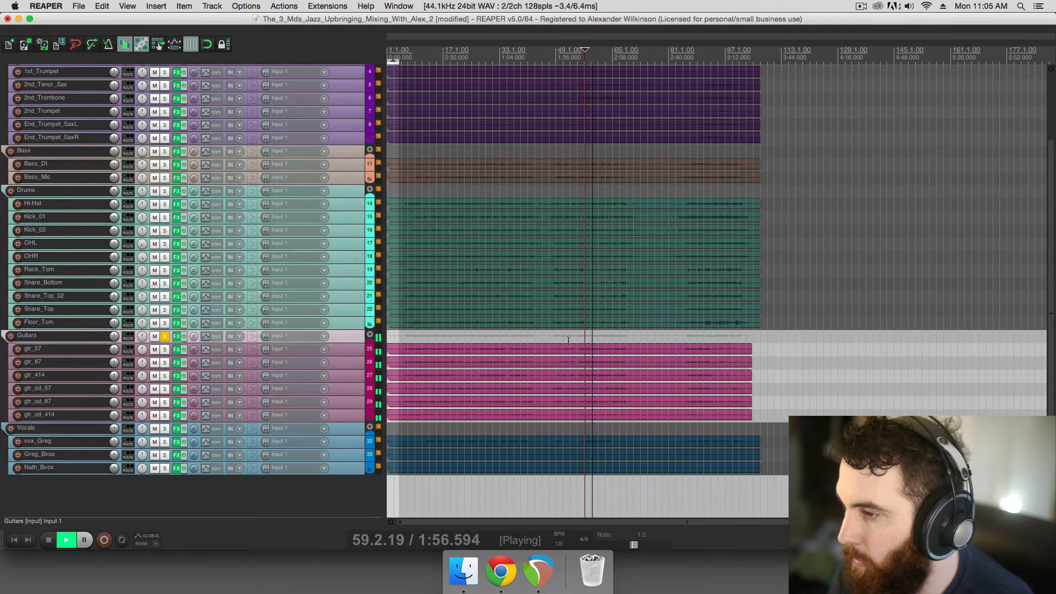
key("space")
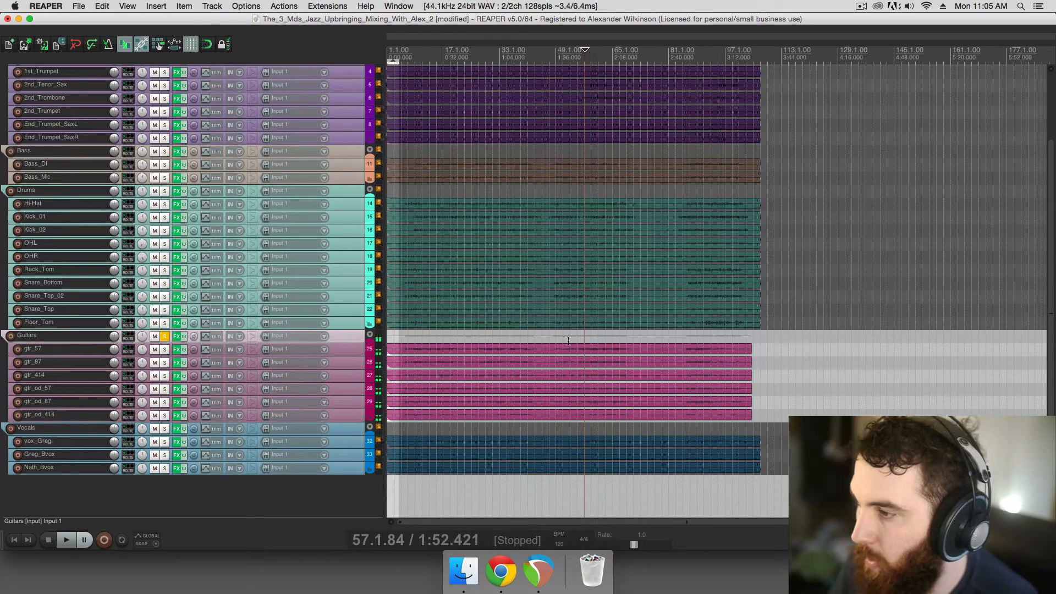
left_click(165, 336)
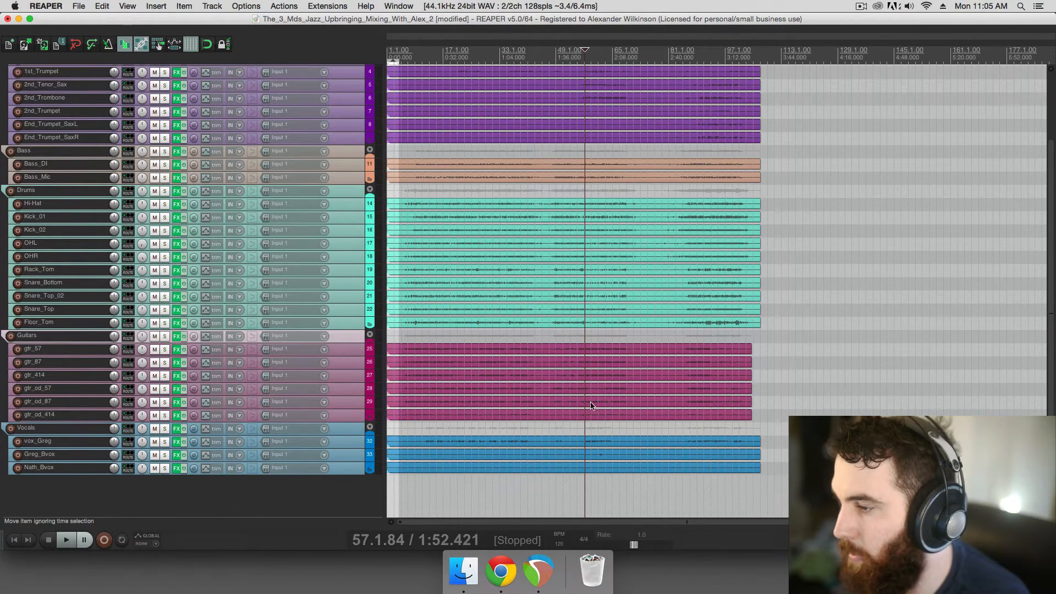
Solo the Vocals folder and insert an empty track in it directly above the lead vocal track
left_click(165, 429)
left_click(352, 445)
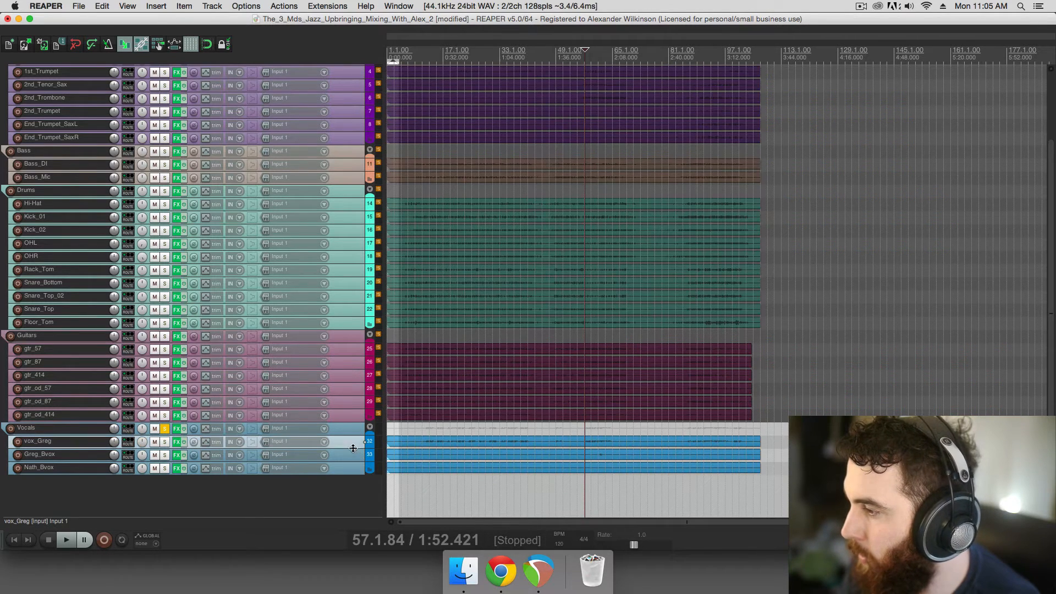
key("super+t")
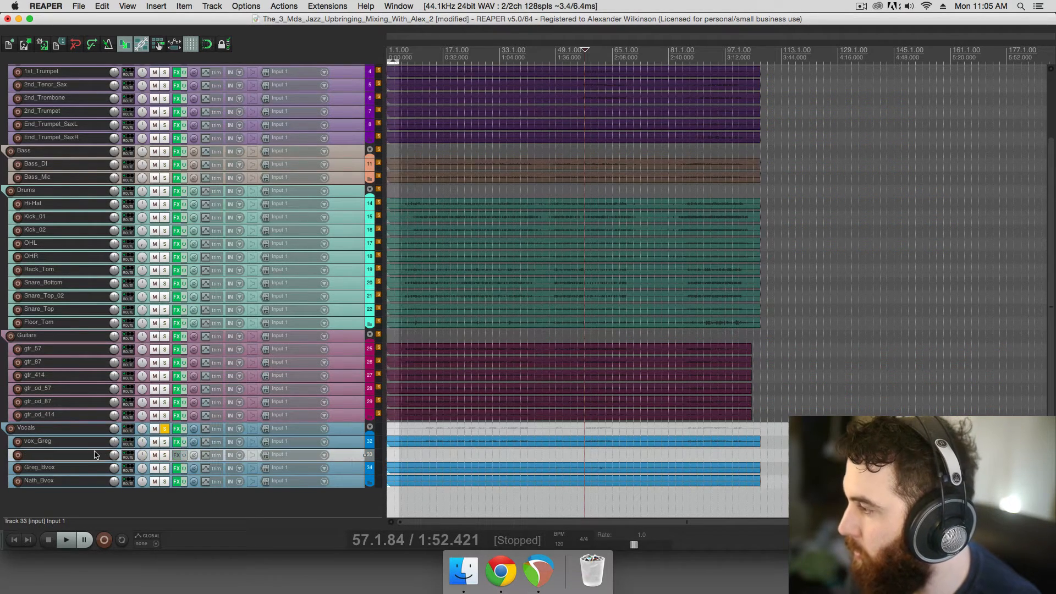
left_click_drag(96, 455, 95, 440)
left_click(91, 455)
Enlarge the lead vocal track and magnify the timeline around its first phrases
left_click(417, 442)
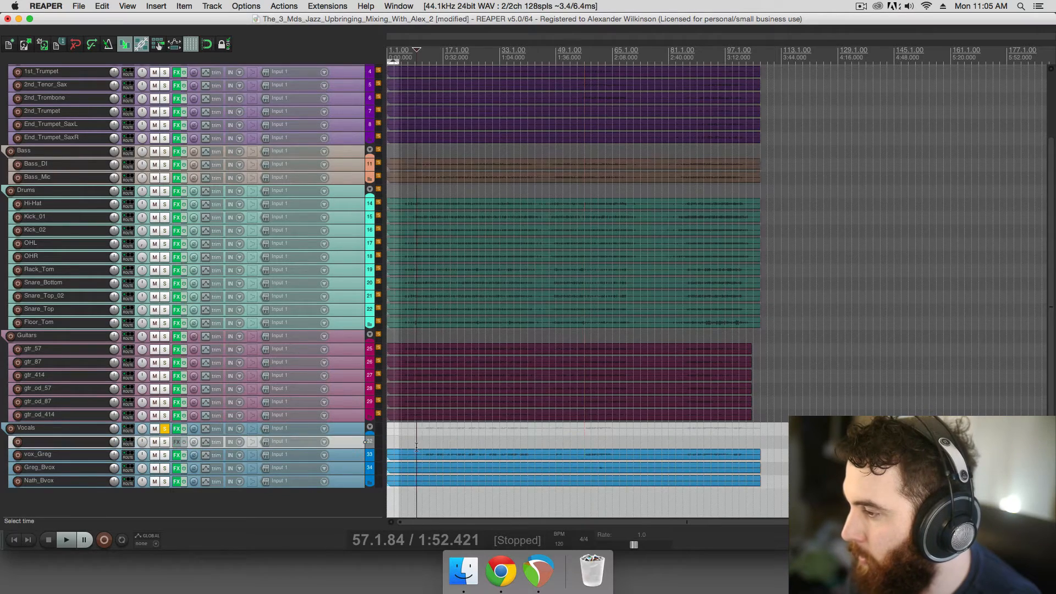
scroll(410, 446, "up", 2)
left_click_drag(353, 461, 330, 492)
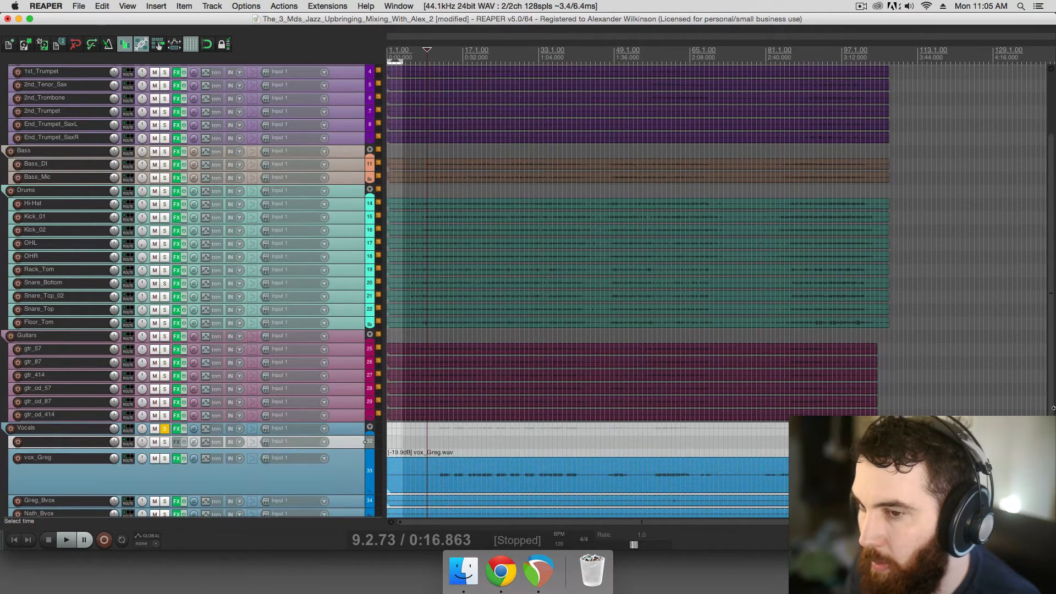
scroll(1053, 409, "down", 2)
left_click(444, 411)
scroll(444, 410, "up", 3)
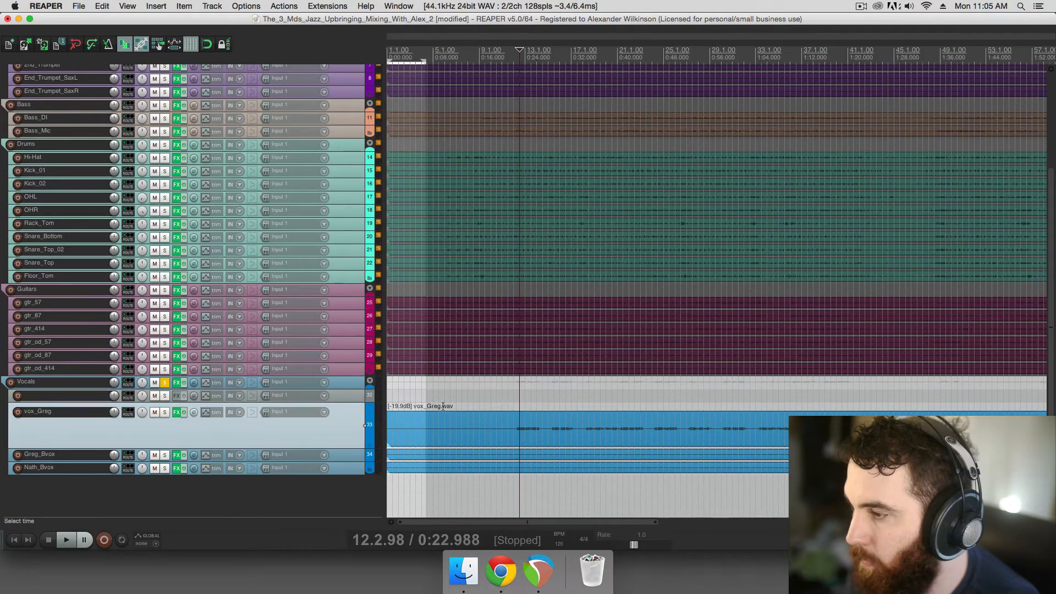
scroll(517, 399, "up", 1)
Play the first phrase of the lead vocal and raise its item volume to -9.48 dB
left_click(522, 396)
key("space")
left_click(514, 398)
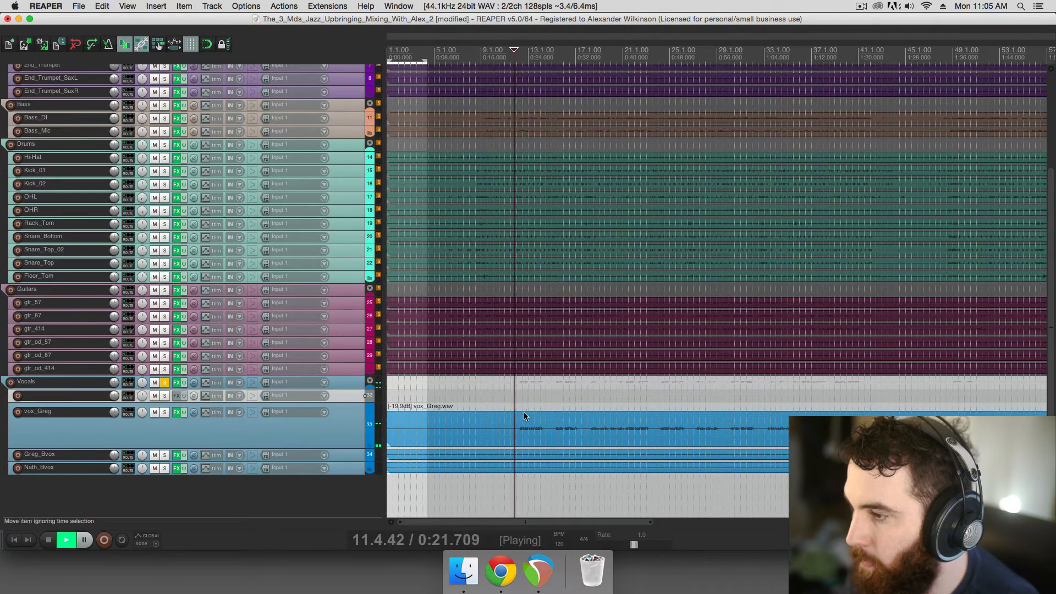
key("space")
left_click_drag(529, 412, 532, 368)
key("space")
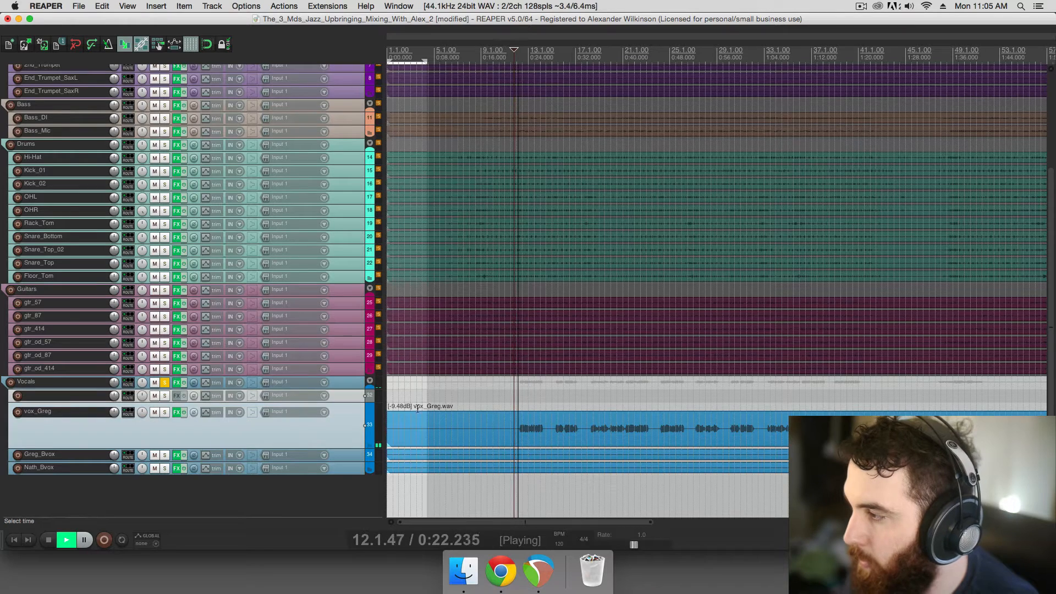
Open the lead vocal's Virtual Mix Rack, play from about measure 24, and move the Virtual Channel module to the first slot
left_click(177, 412)
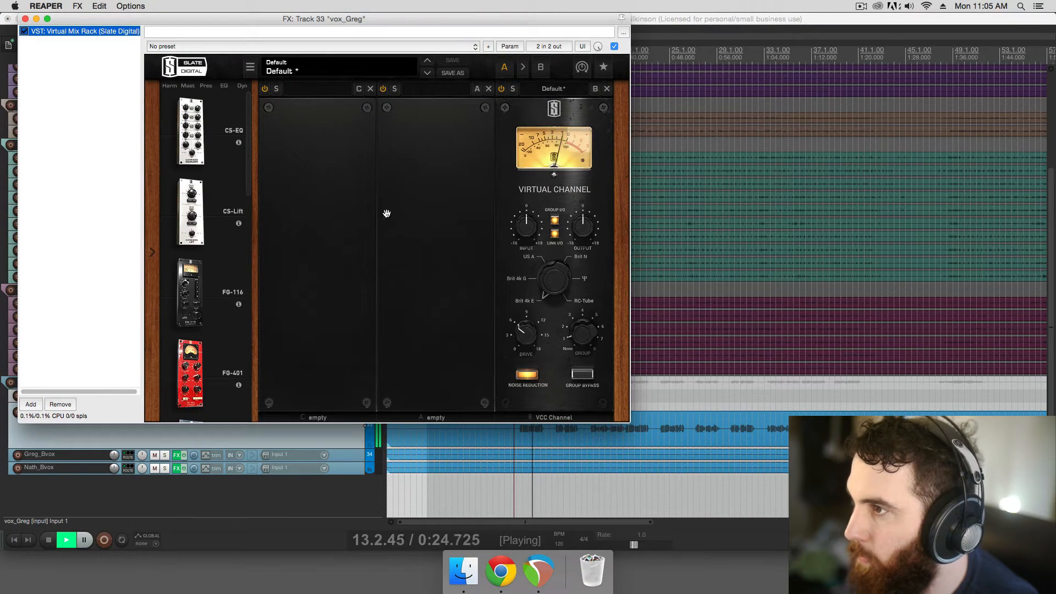
key("space")
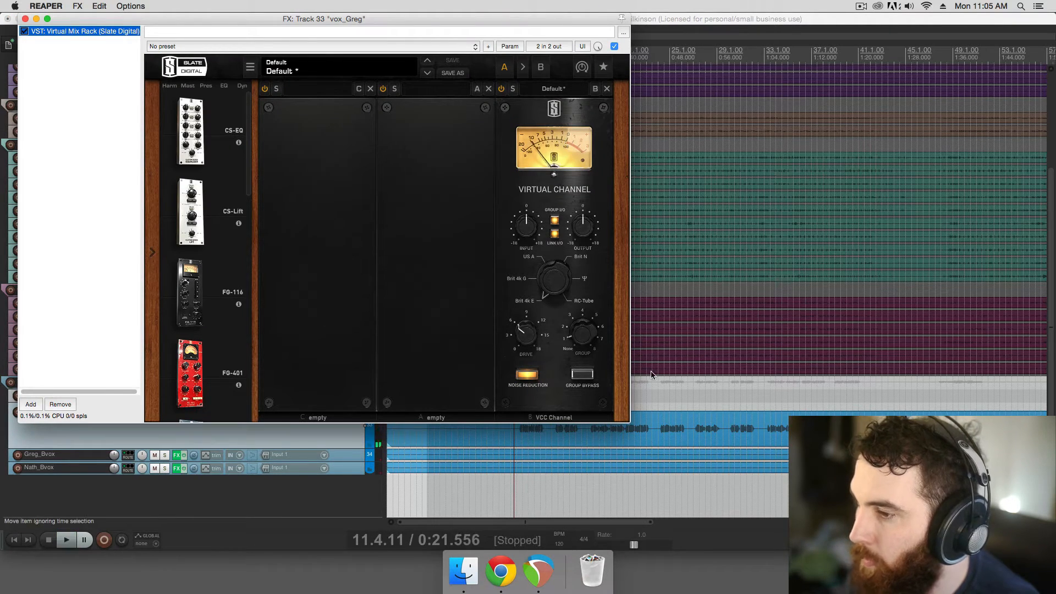
left_click(667, 417)
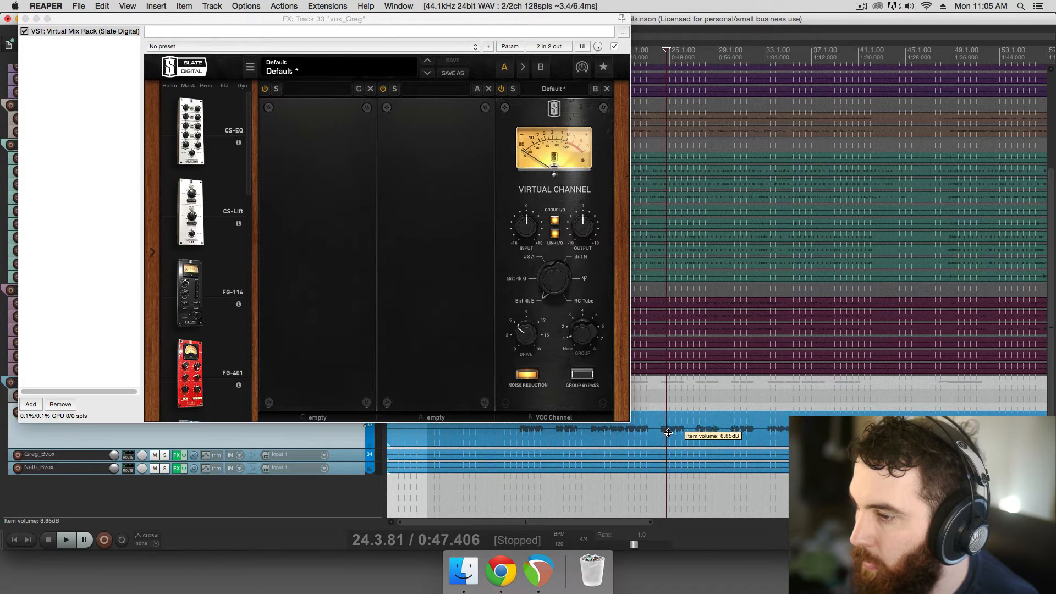
key("space")
left_click_drag(589, 262, 325, 220)
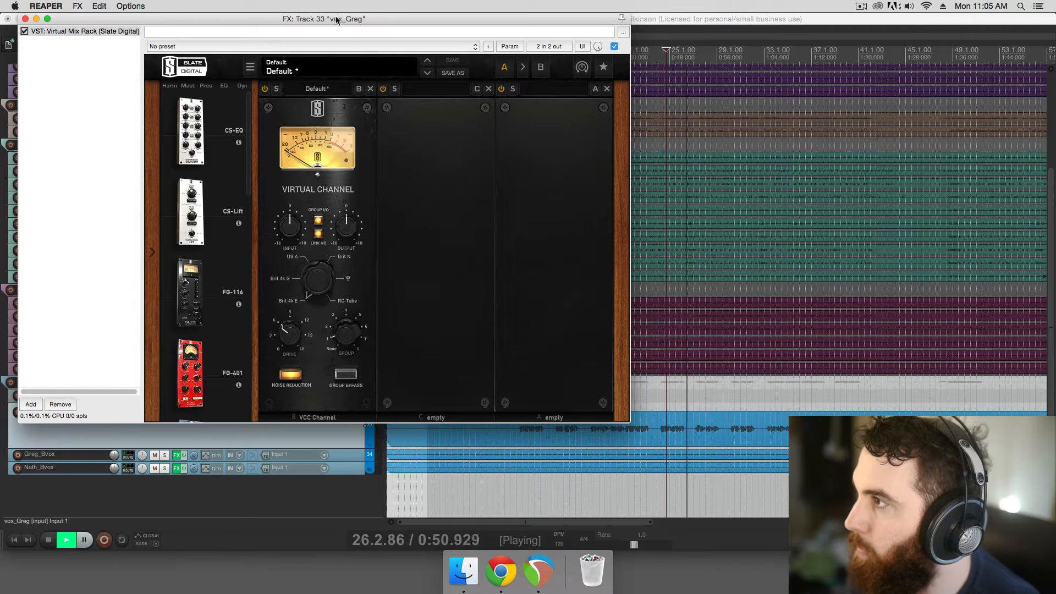
left_click_drag(337, 18, 454, 41)
key("space")
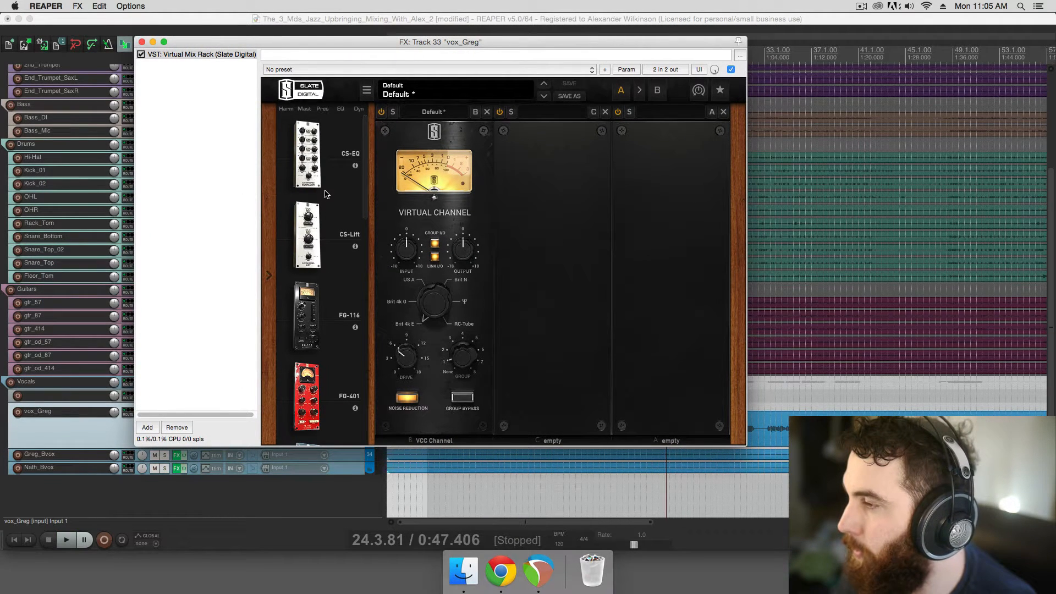
Add an FG-401 compressor to the second slot of the lead vocal's rack, right after the Virtual Channel
scroll(324, 199, "down", 3)
left_click_drag(307, 280, 553, 270)
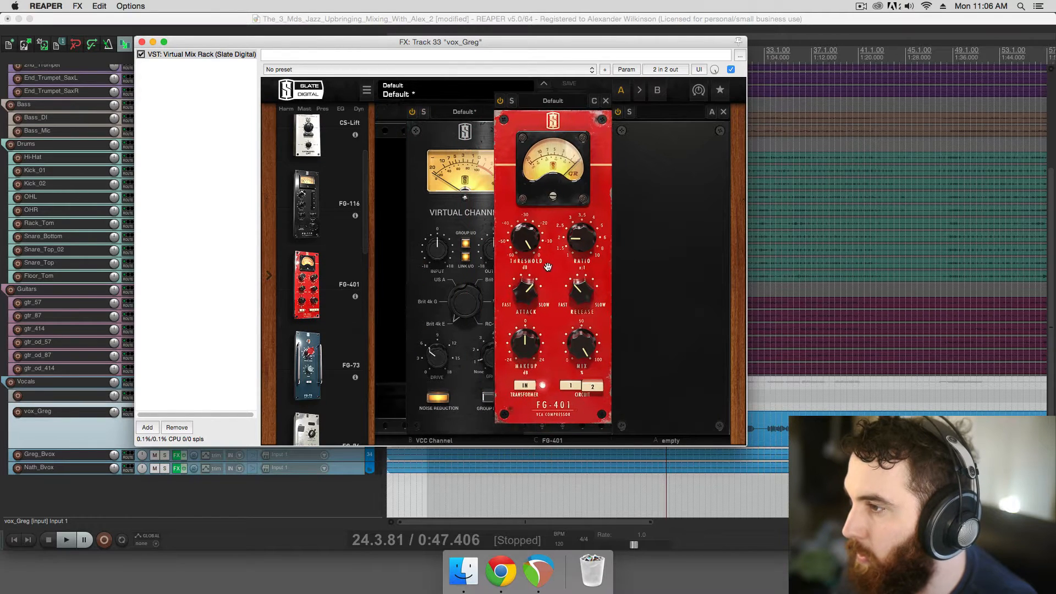
left_click_drag(538, 50, 582, 55)
Lower the FG-401 threshold, with ratio 3.5 and attack 1, while playing the lead vocal
key("space")
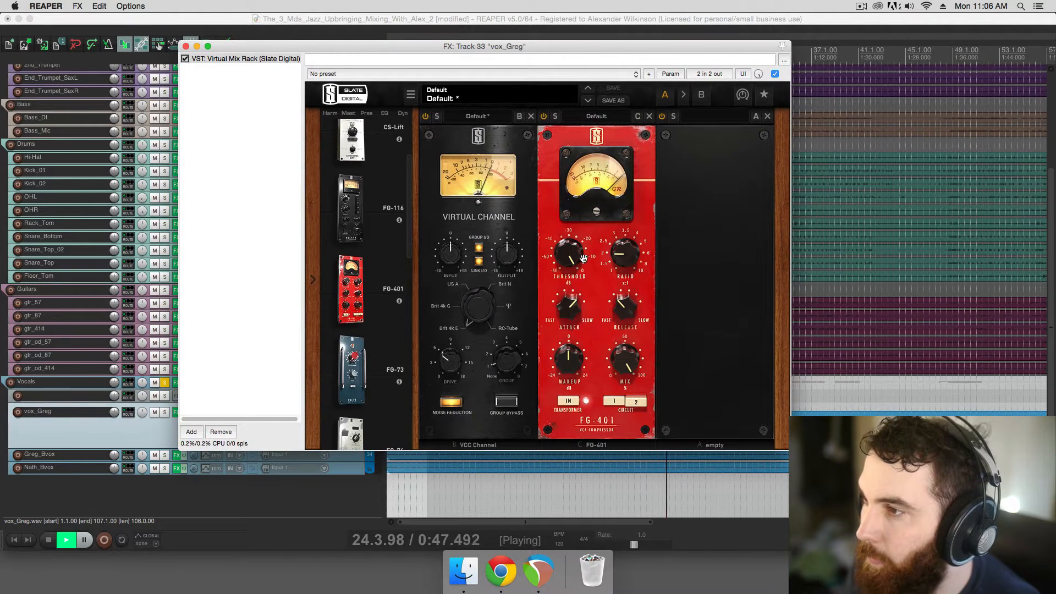
left_click_drag(570, 253, 584, 311)
left_click_drag(624, 254, 625, 228)
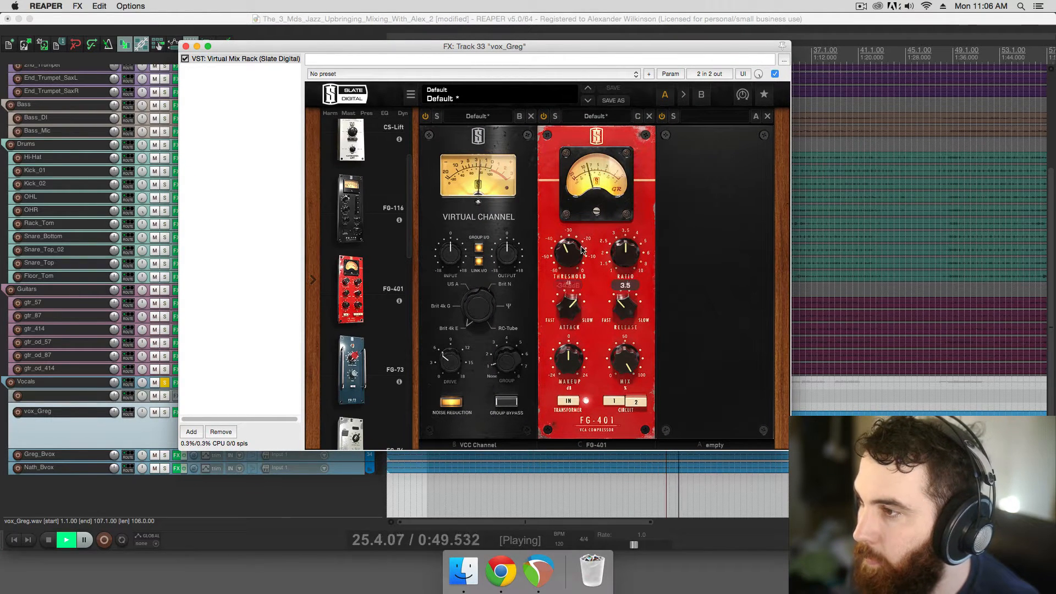
left_click_drag(569, 254, 570, 297)
key("space")
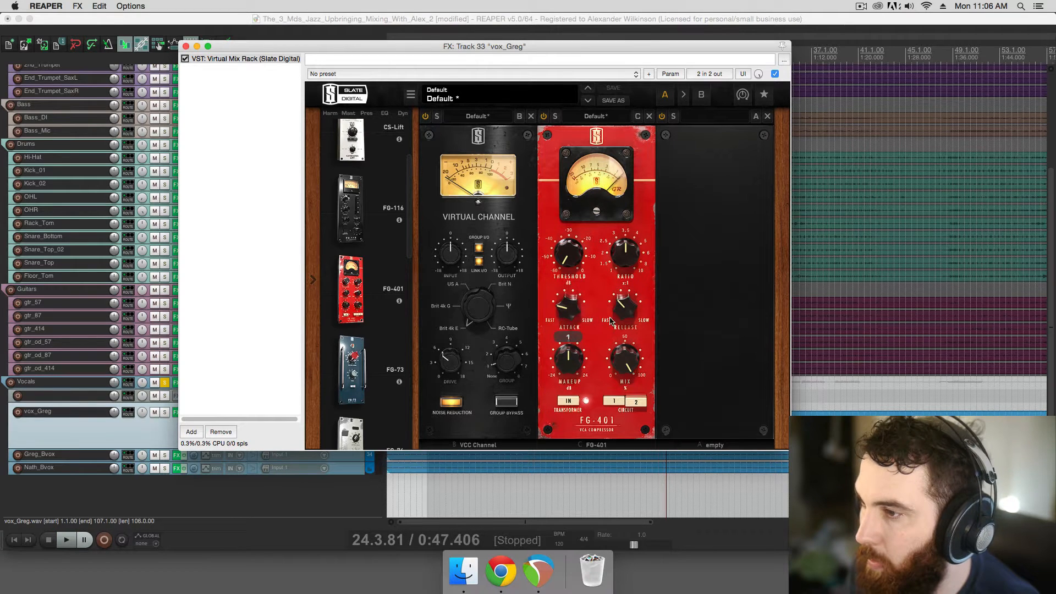
Slow the FG-401 release and raise its ratio above 3.5 while playing the lead vocal
key("space")
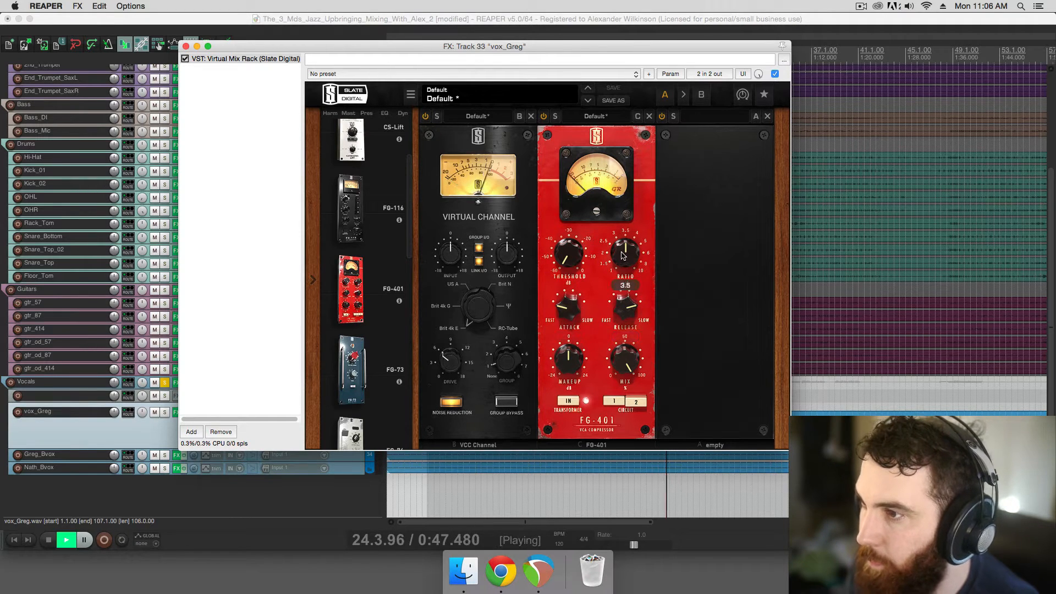
left_click_drag(614, 263, 615, 248)
key("space")
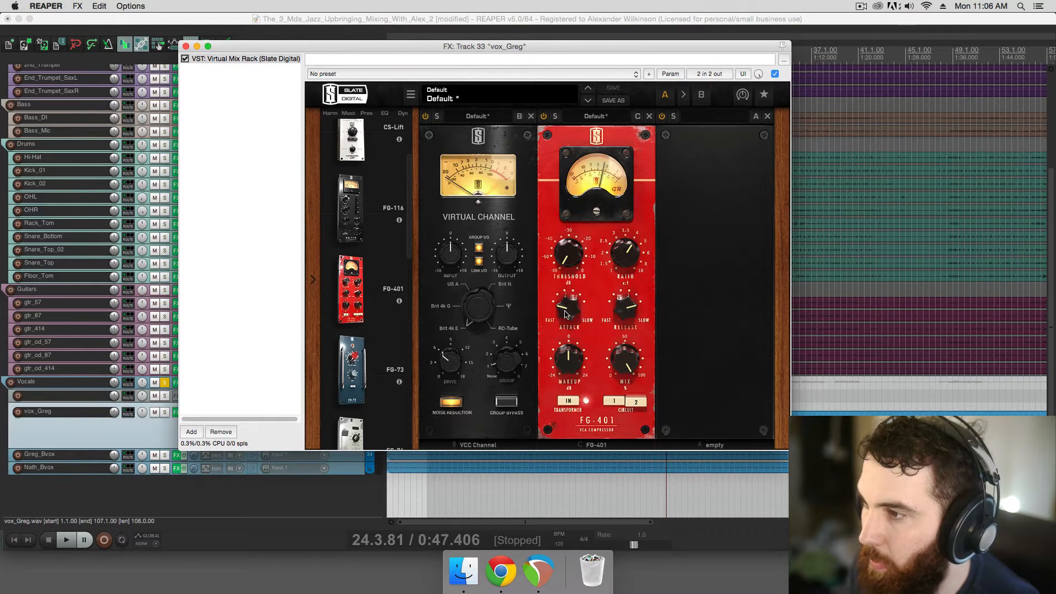
Set both the FG-401 attack and release to 3, replaying the lead vocal phrase to judge the compression
key("space")
left_click_drag(568, 312, 575, 276)
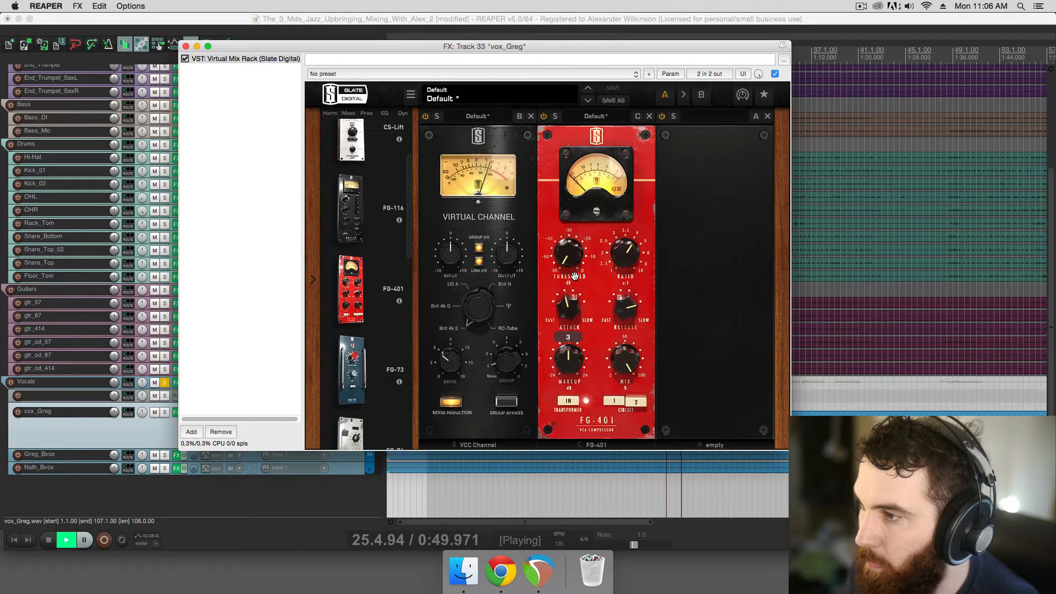
key("space")
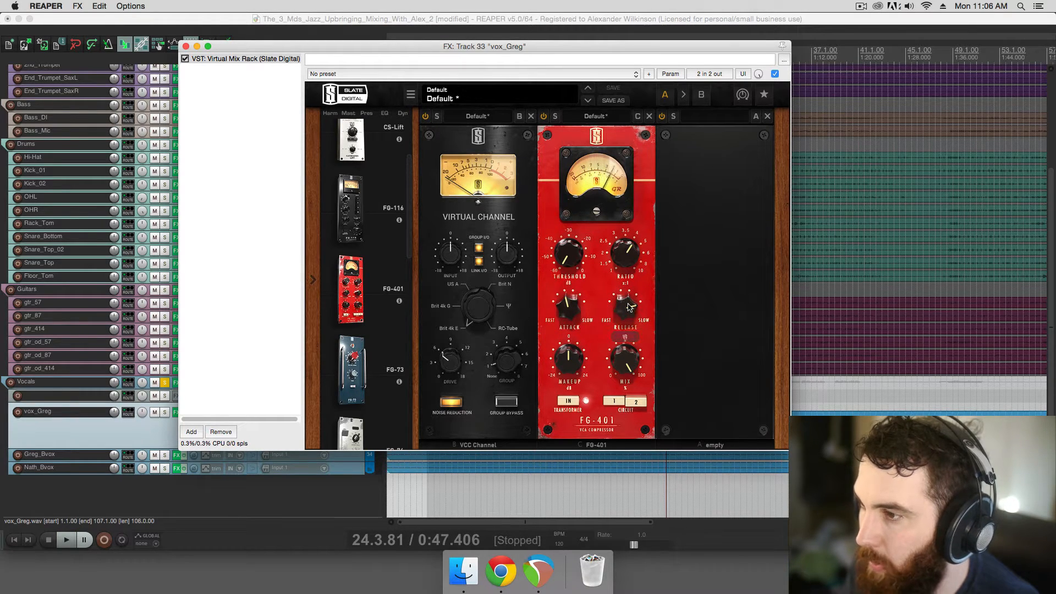
key("space")
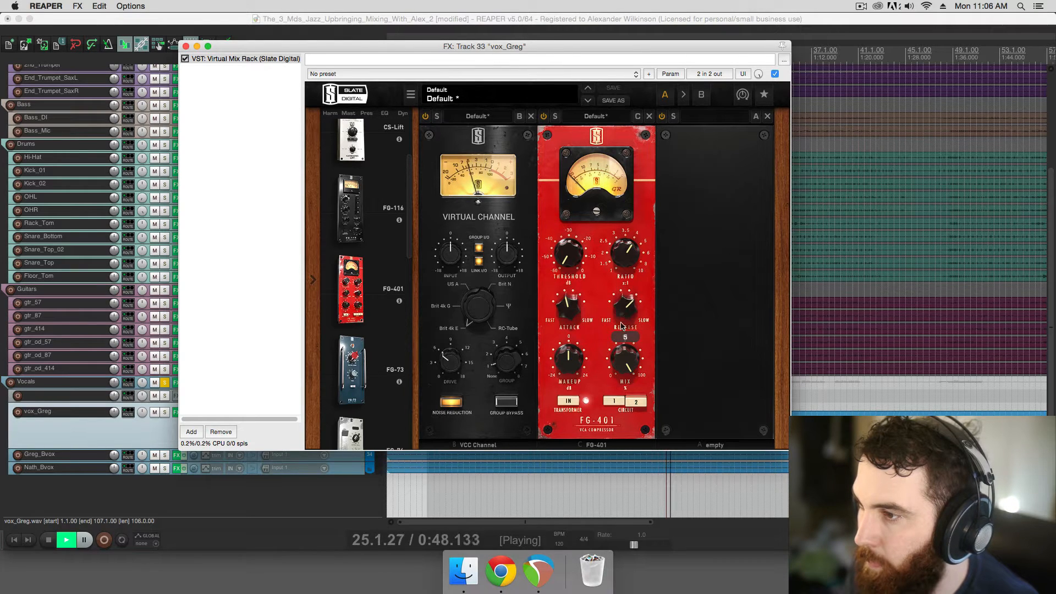
left_click_drag(630, 307, 618, 359)
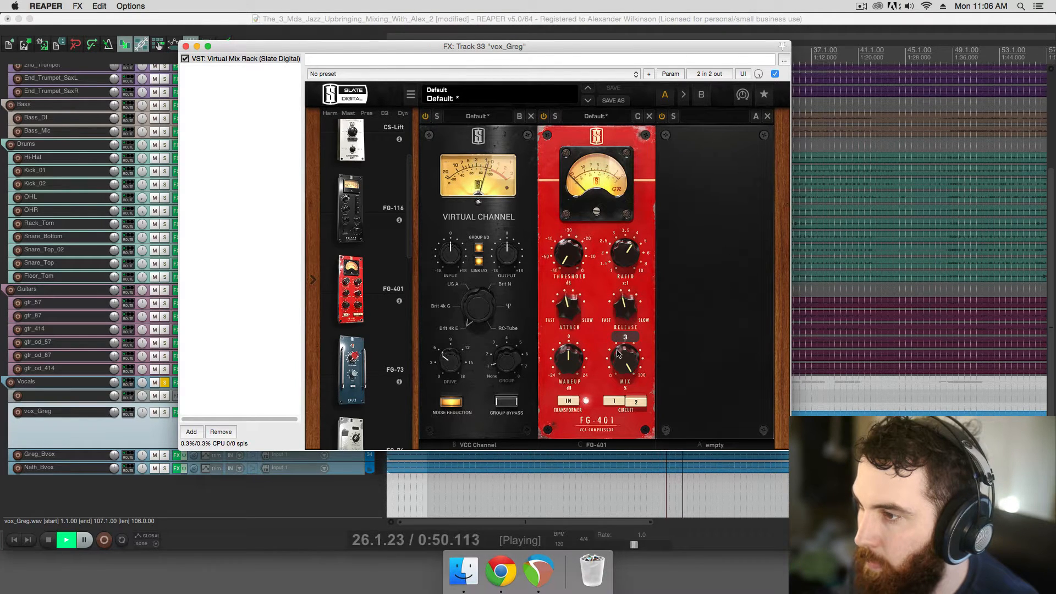
key("space")
key("space")
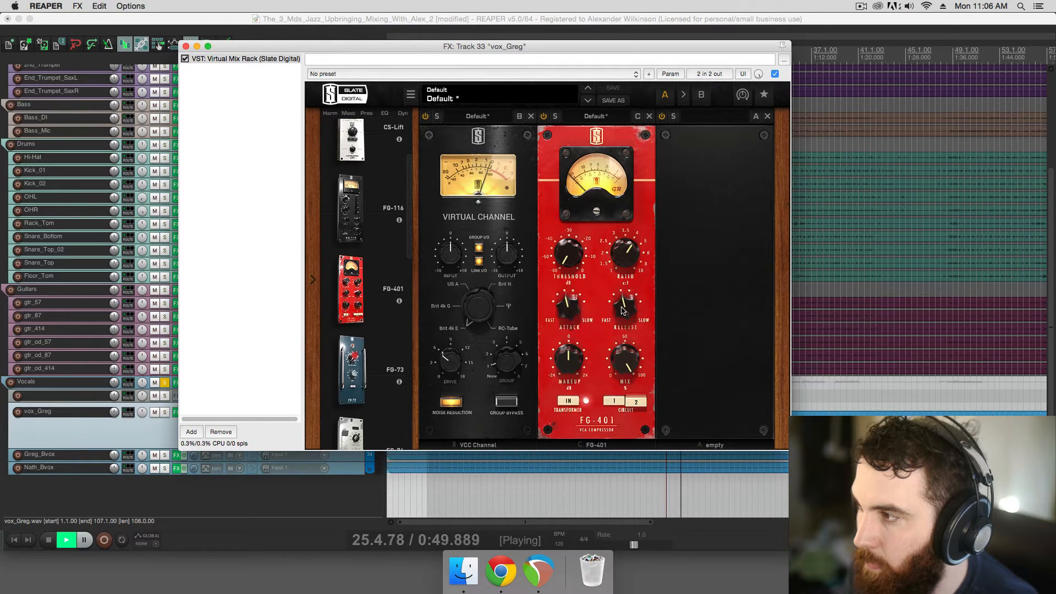
key("space")
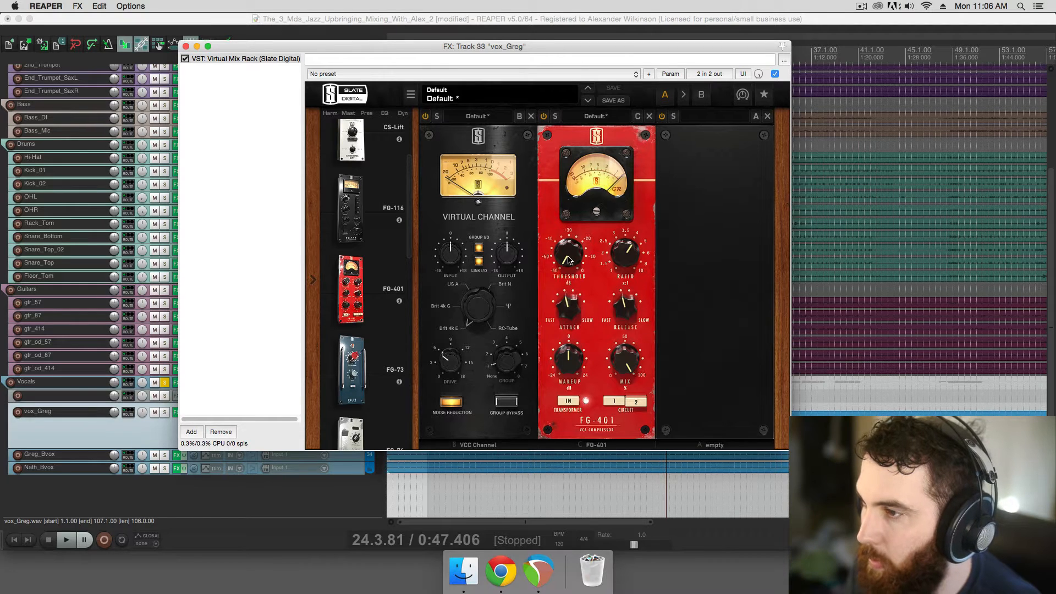
Raise the FG-401 threshold to roughly -30 dB while replaying the lead vocal phrase from around bar 20
key("space")
left_click_drag(569, 260, 572, 211)
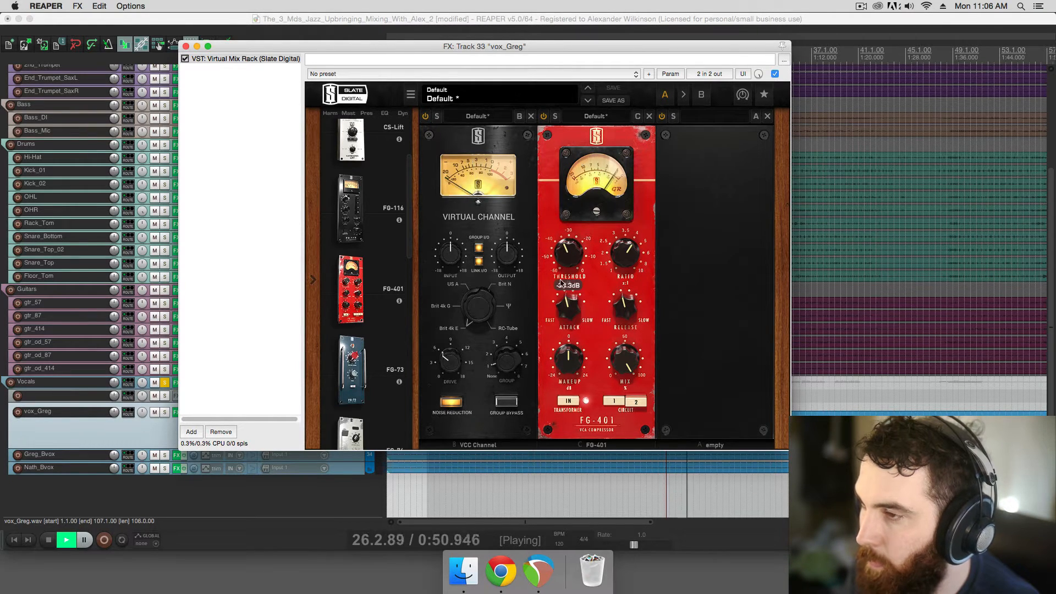
key("space")
key("space")
left_click_drag(592, 49, 624, 201)
left_click(614, 407)
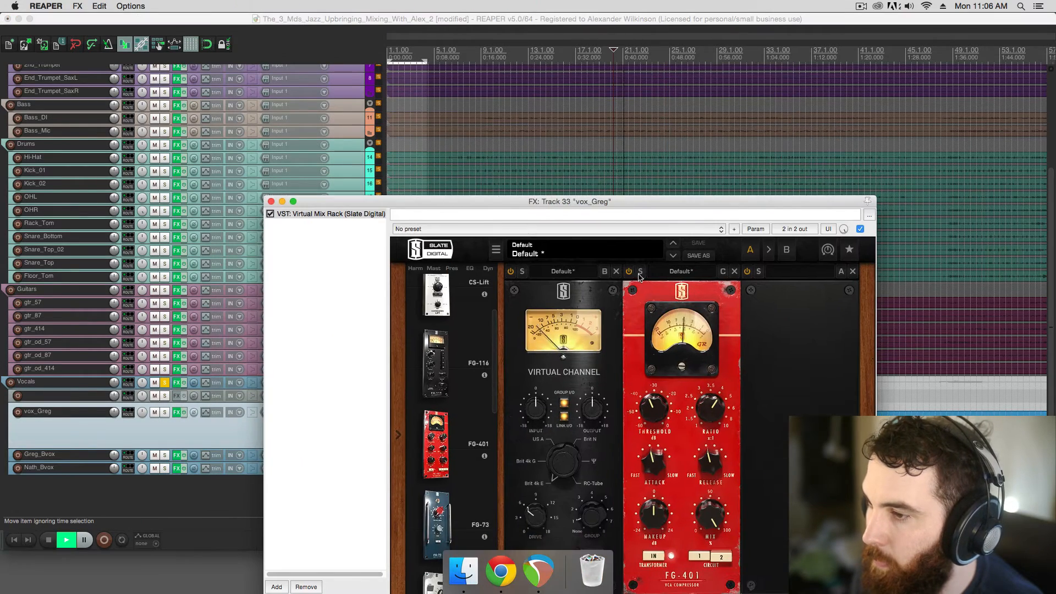
left_click_drag(659, 414, 661, 402)
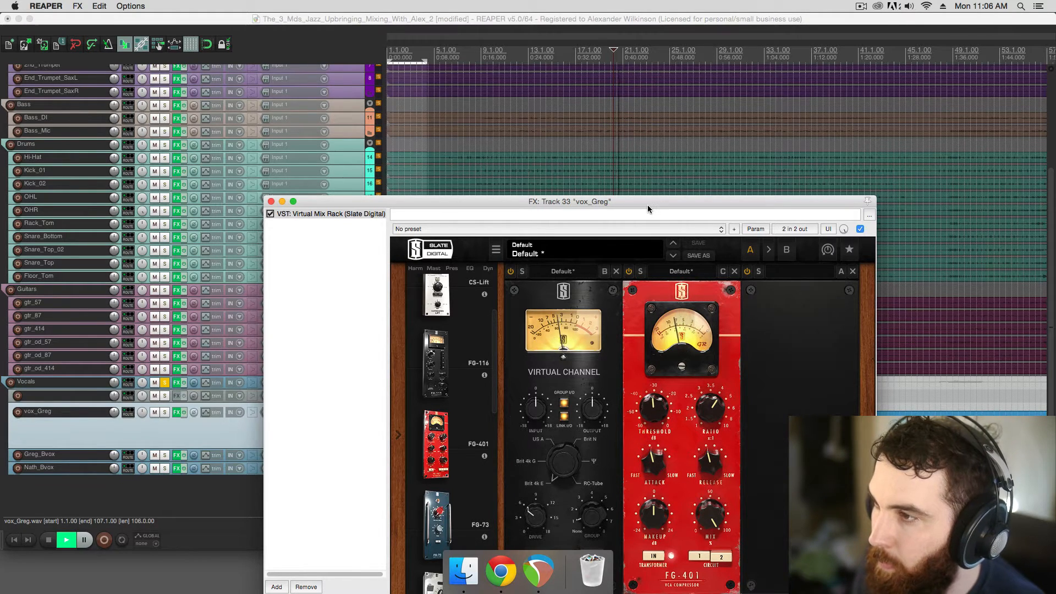
Switch the FG-401 to circuit 1 while playing the lead vocal, and close the track's effects window
left_click_drag(648, 205, 691, 122)
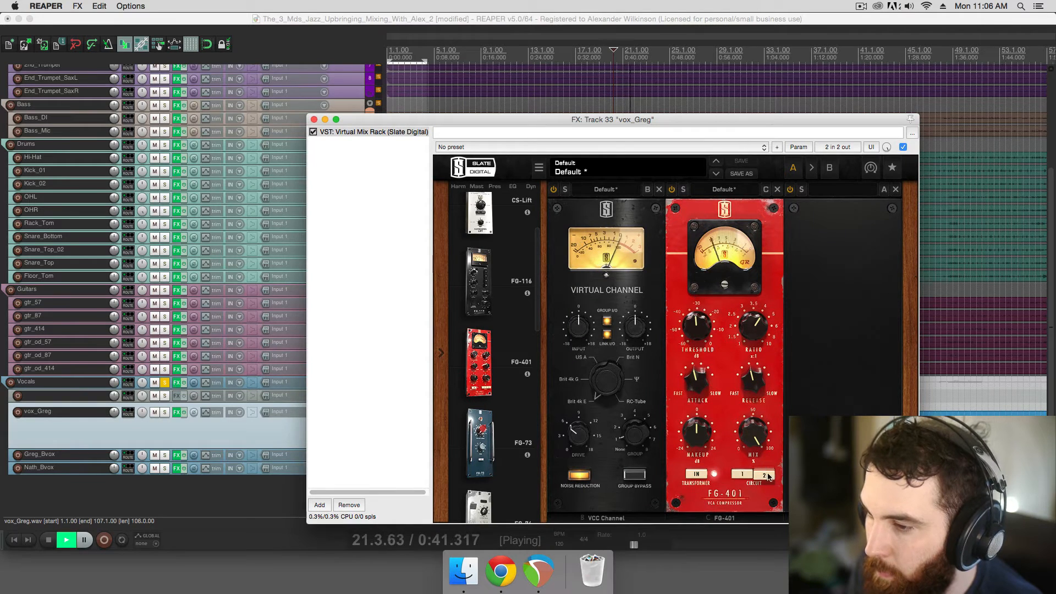
left_click(750, 477)
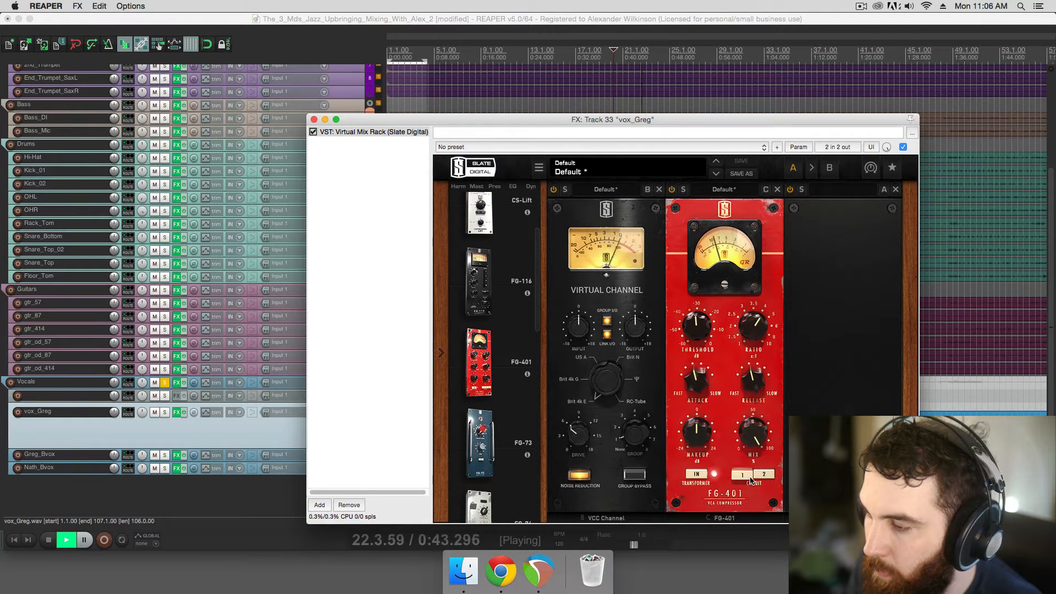
key("space")
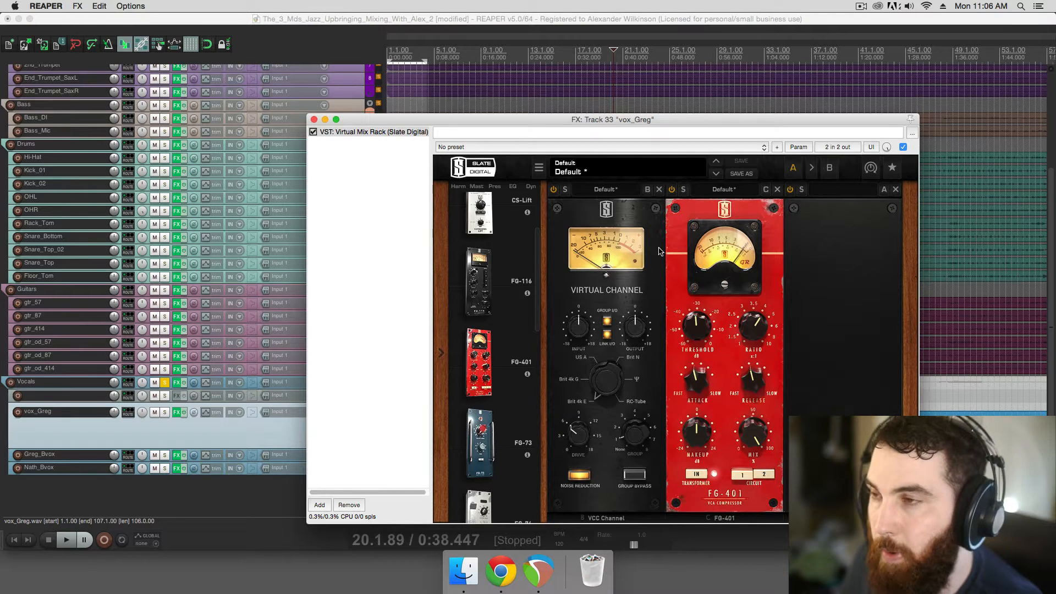
left_click_drag(645, 124, 614, 66)
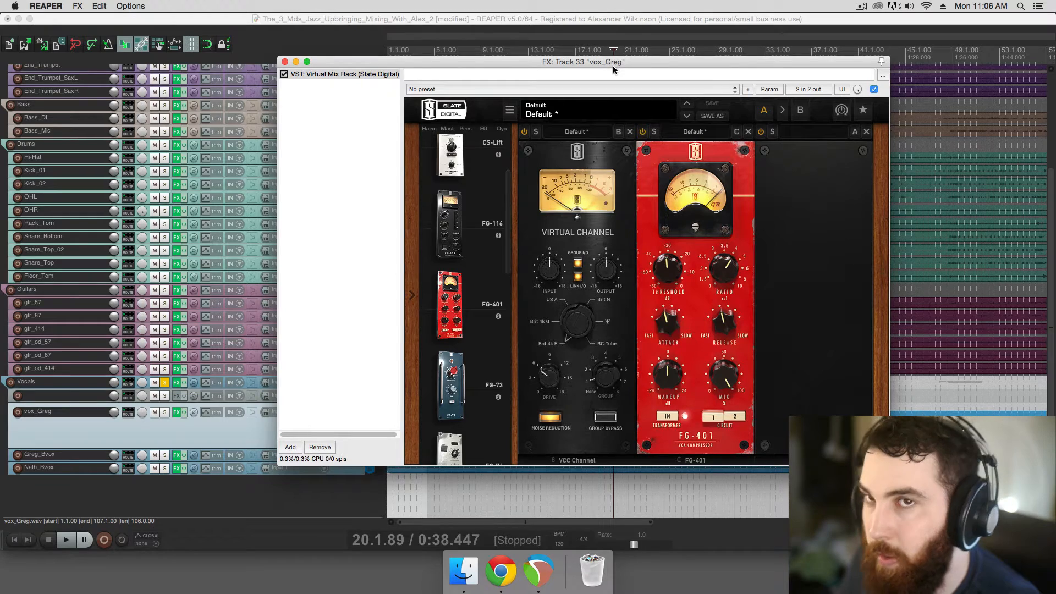
left_click_drag(613, 65, 747, 64)
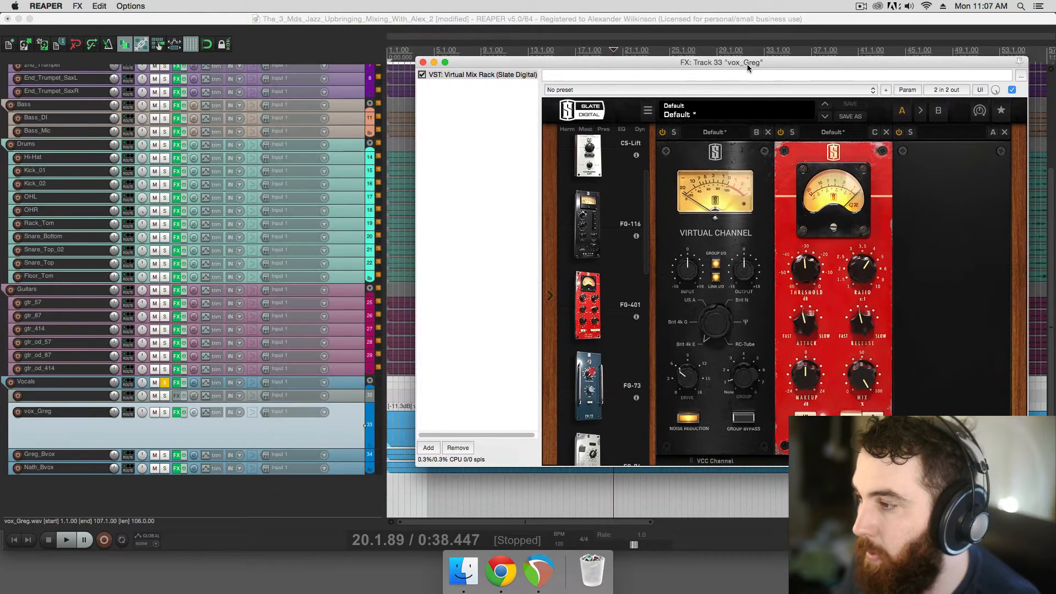
left_click(422, 62)
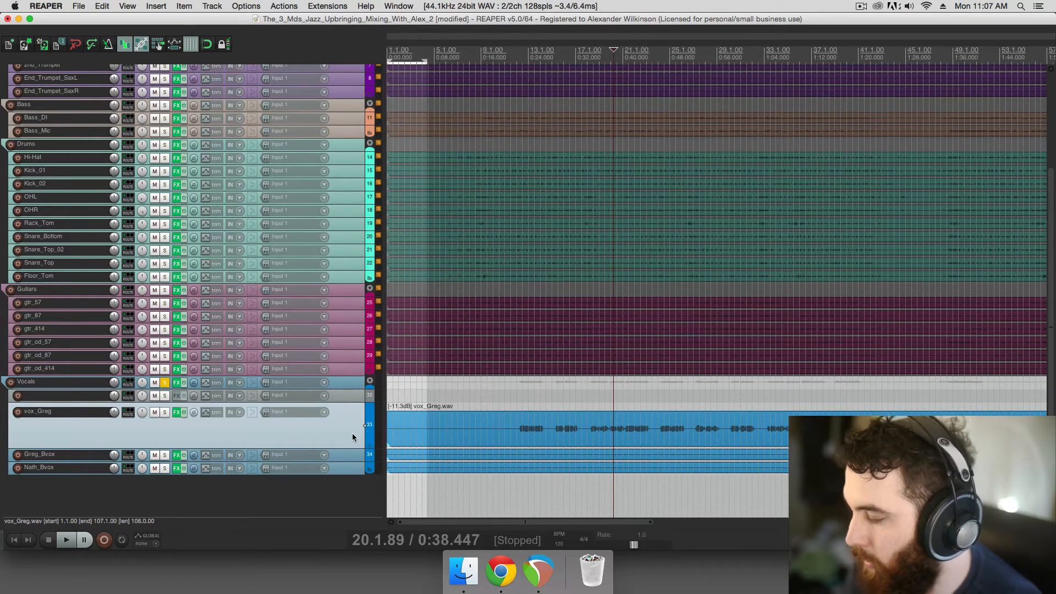
Insert a new track directly below the lead vocal and name it "Vocal Parallel"
key("super+t")
double_click(63, 454)
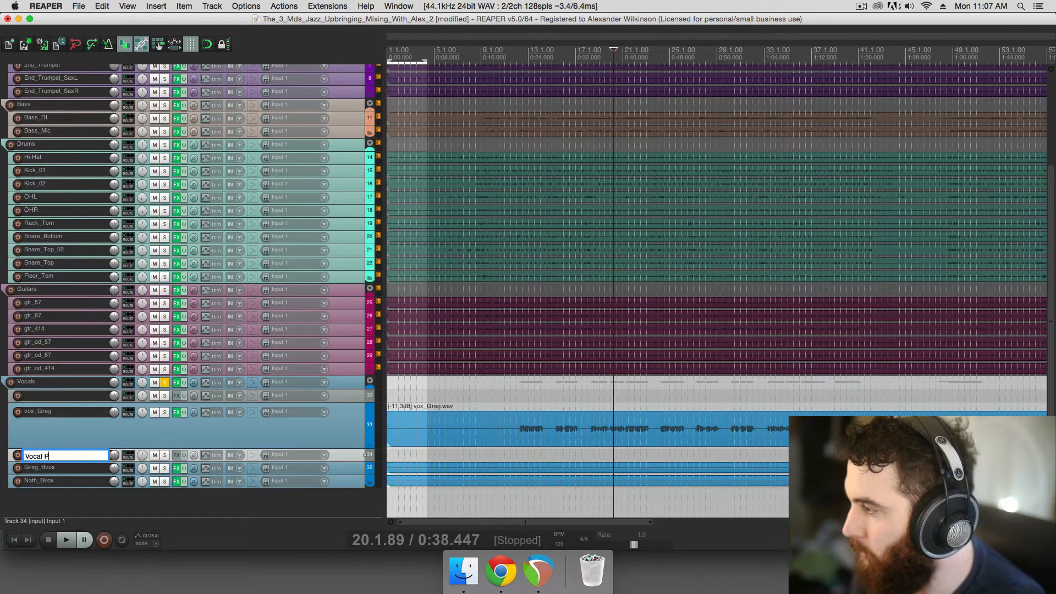
key("Return")
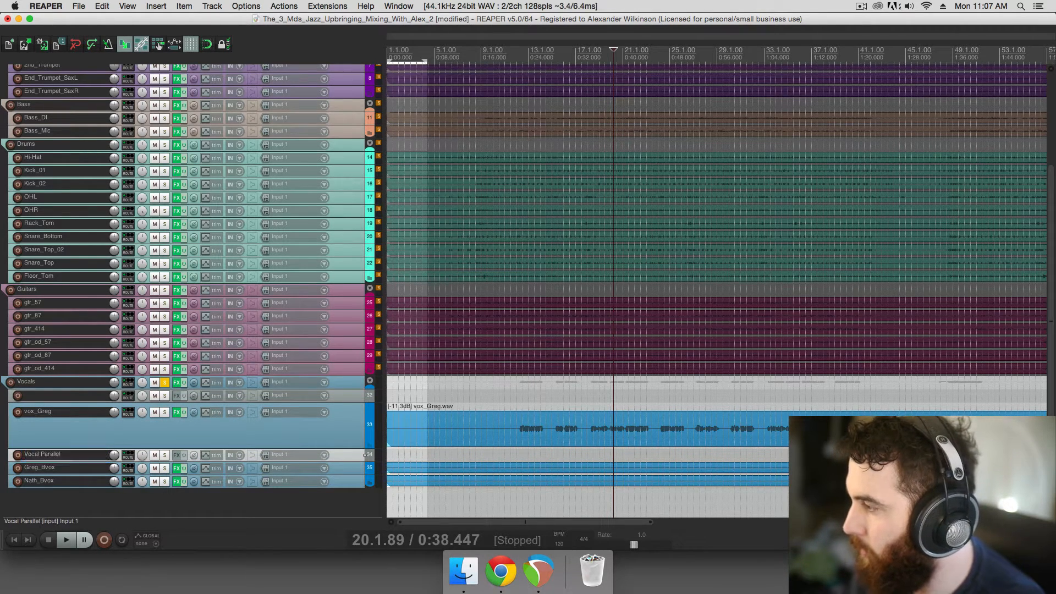
Route a send from the lead vocal track to the Vocal Parallel track, keeping its default settings
left_click(335, 447)
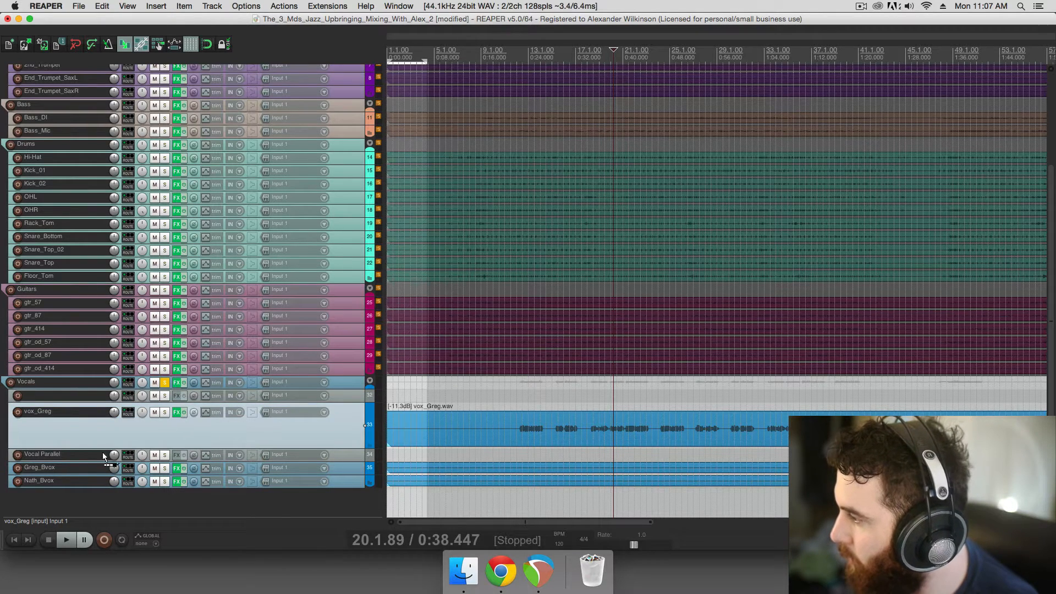
left_click_drag(77, 454, 82, 453)
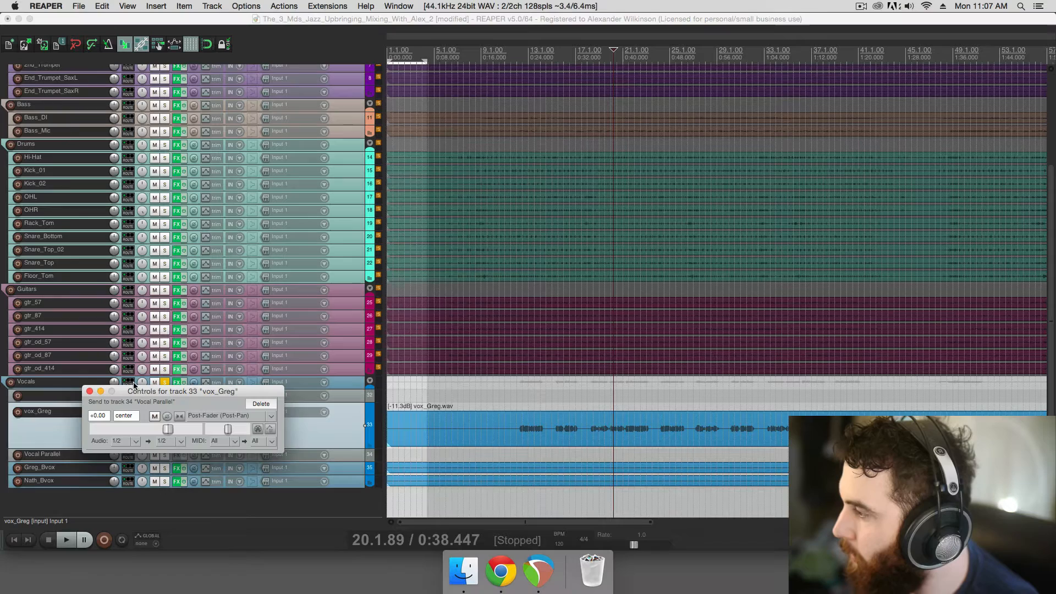
left_click(89, 392)
left_click(98, 456)
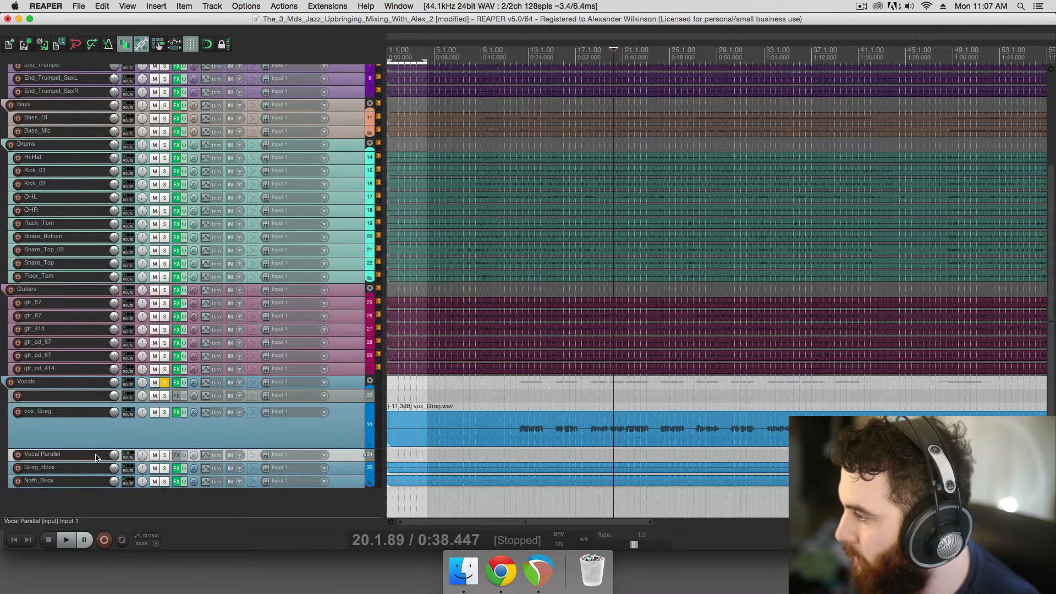
Add the VST version of SoundToys Decapitator to the soloed Vocal Parallel track
left_click(179, 456)
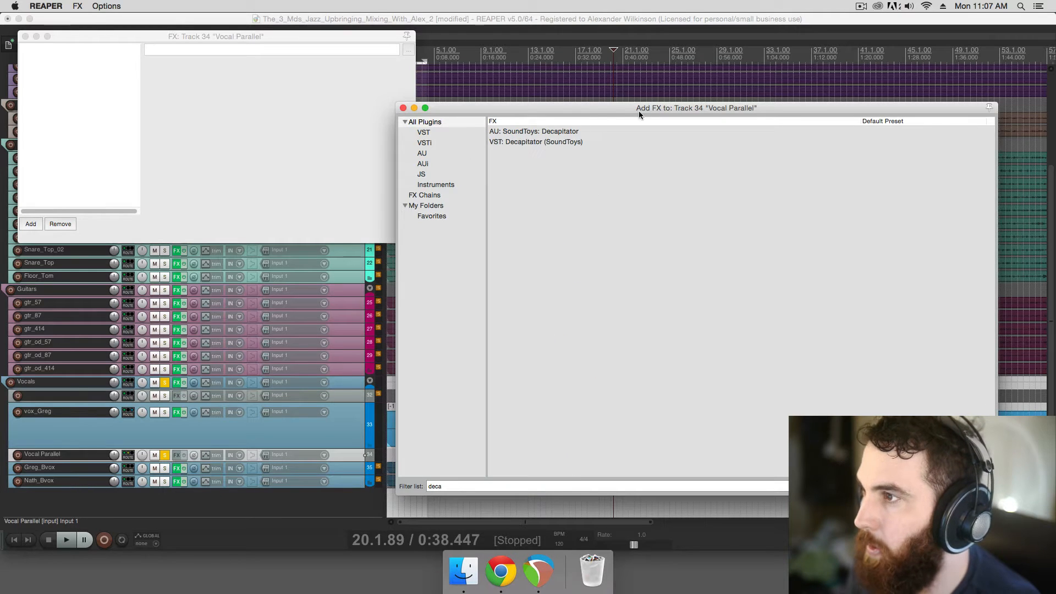
left_click(571, 141)
key("Return")
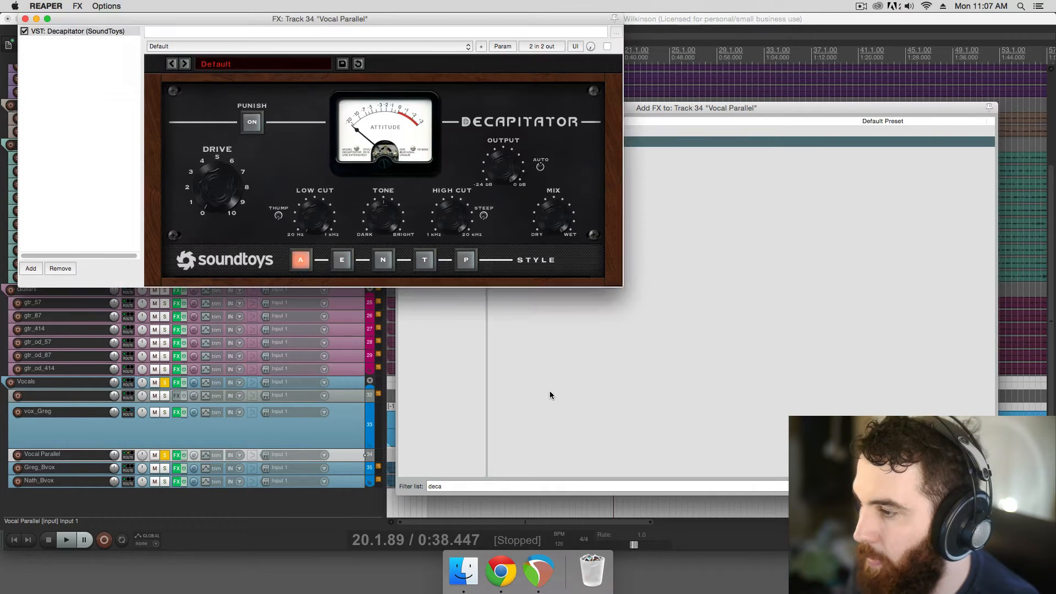
Turn on Decapitator's Punish with Drive slightly above 5 while playing the vocal from bar 12
left_click(526, 444)
key("space")
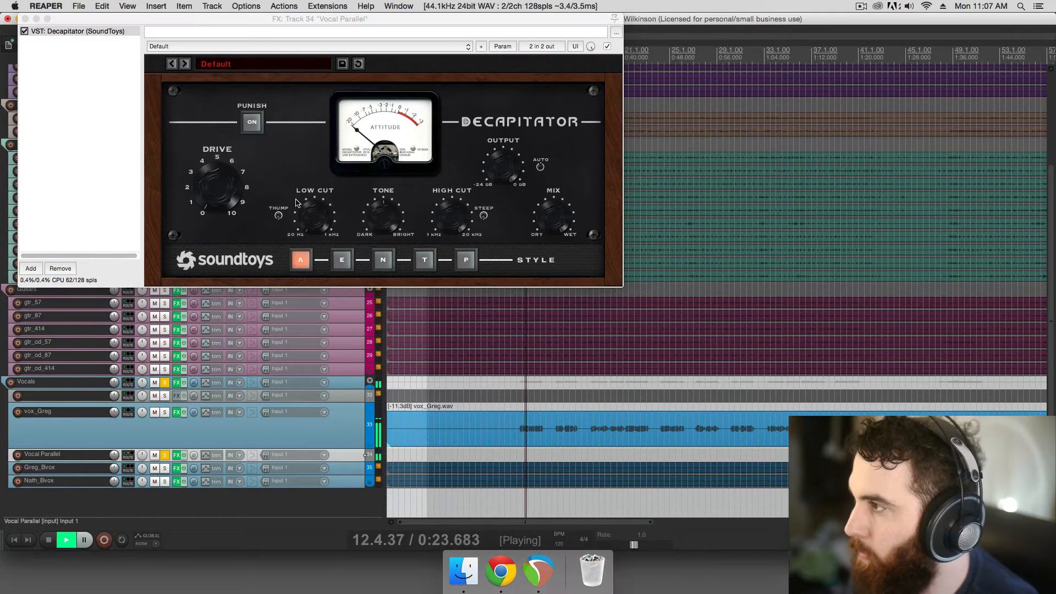
left_click(231, 192)
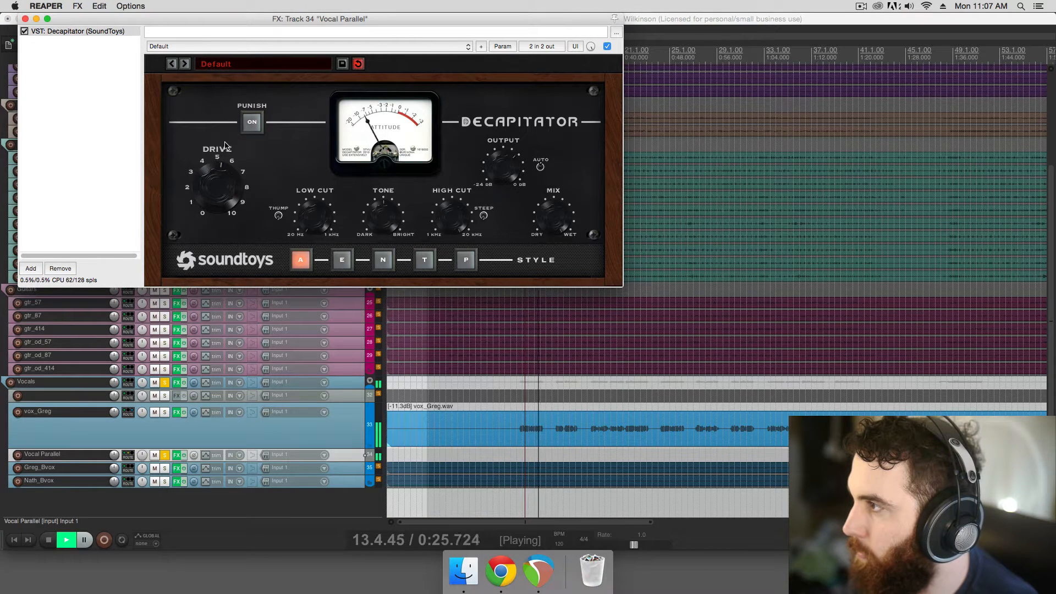
key("space")
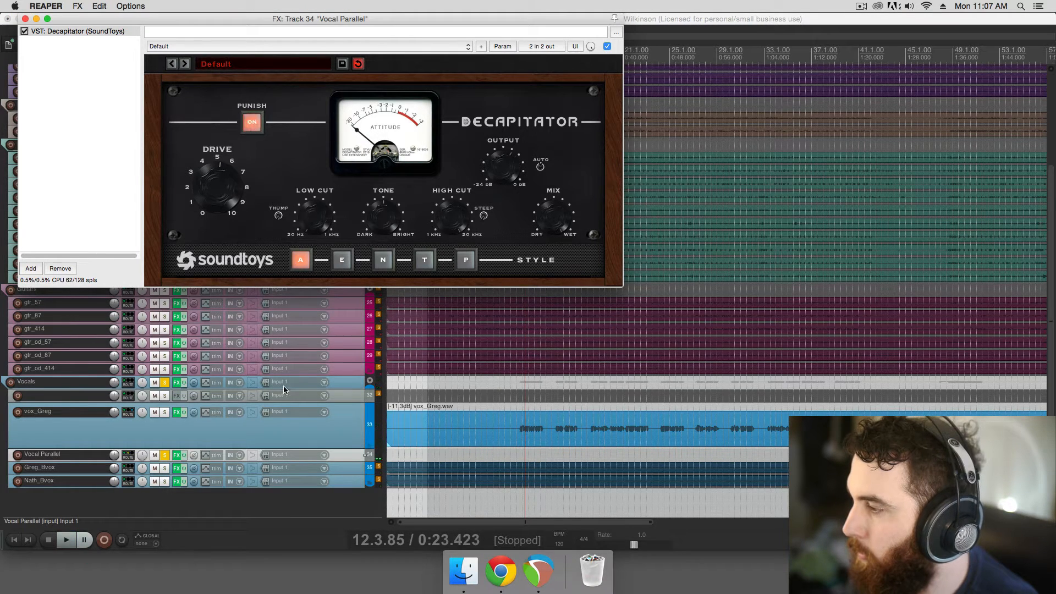
Turn down the Vocal Parallel track and ease Decapitator's Drive back to about 5 while replaying the phrase
left_click(134, 453)
key("space")
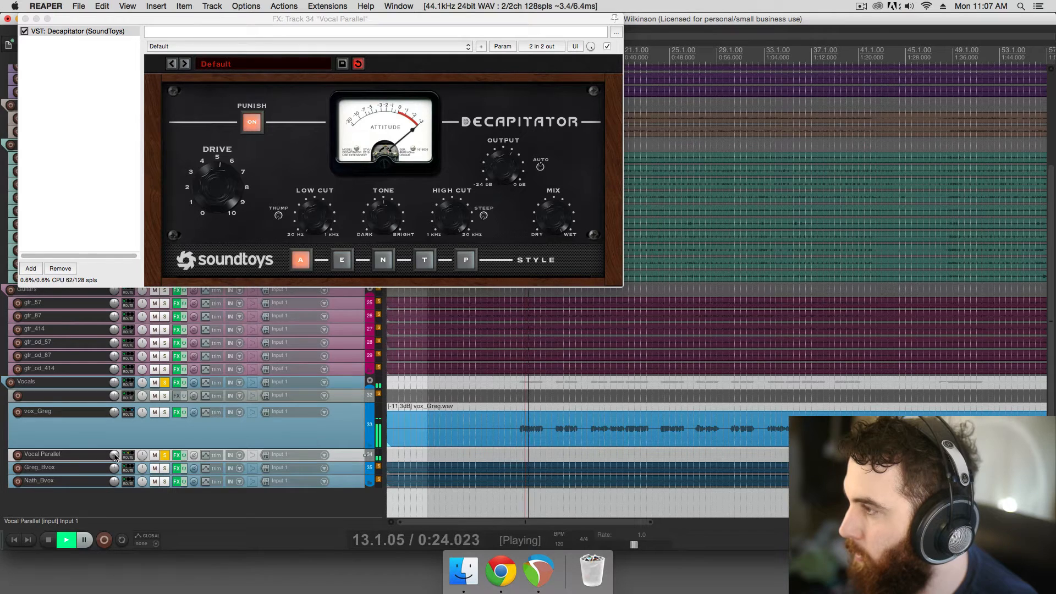
left_click_drag(227, 181, 224, 215)
key("space")
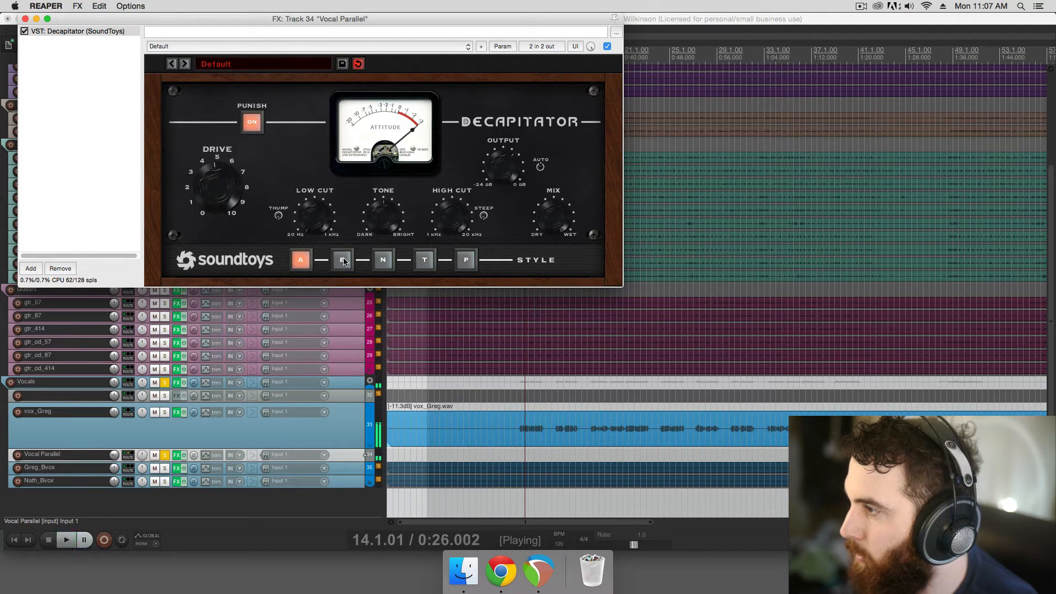
Audition Decapitator's A, E, N, T and P saturation styles on the vocal phrase and select style E
key("space")
left_click(342, 260)
left_click(383, 260)
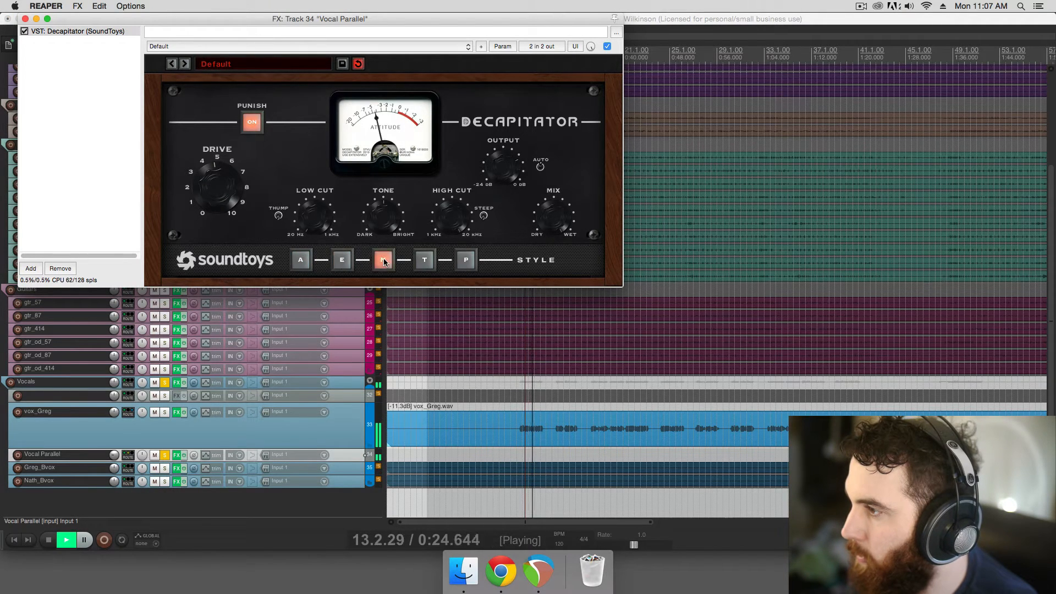
left_click(425, 260)
left_click(465, 260)
key("space")
key("space")
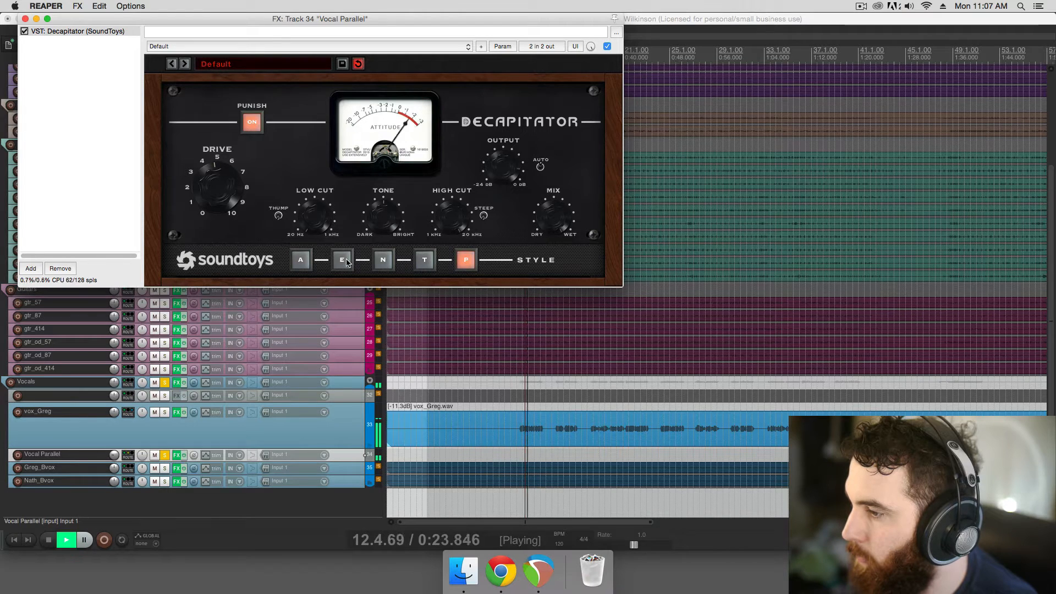
left_click(343, 259)
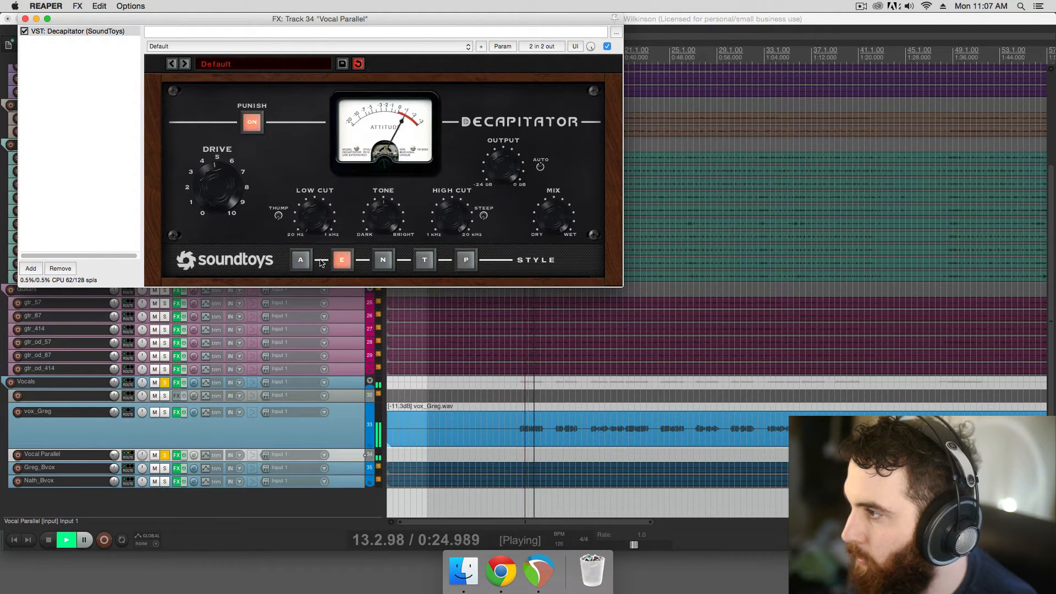
left_click(301, 260)
left_click(342, 261)
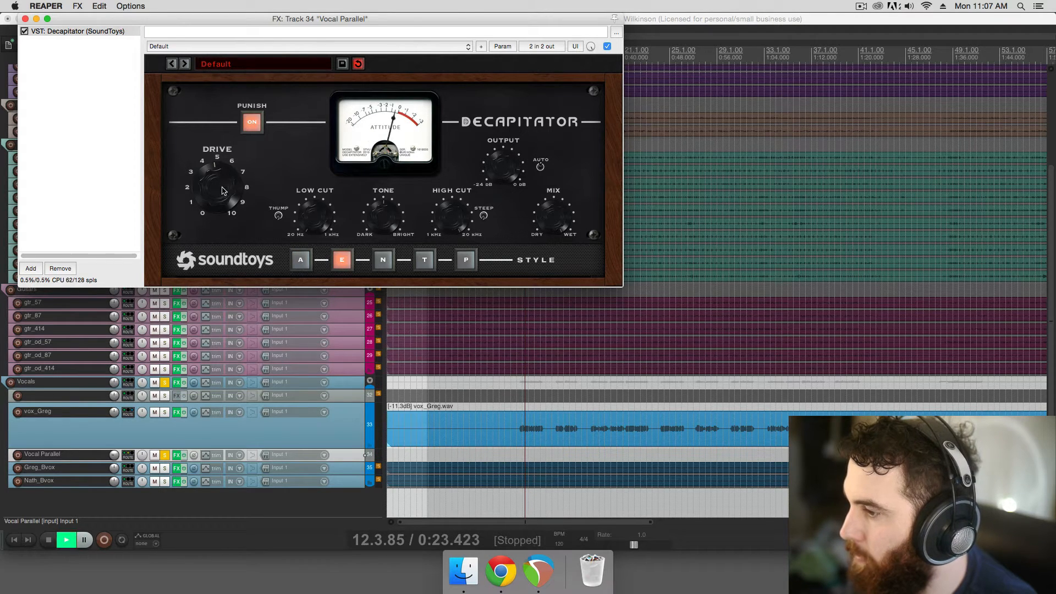
Lower Decapitator's Drive to about 2 while playing the Vocal Parallel track
key("space")
left_click_drag(223, 190, 220, 221)
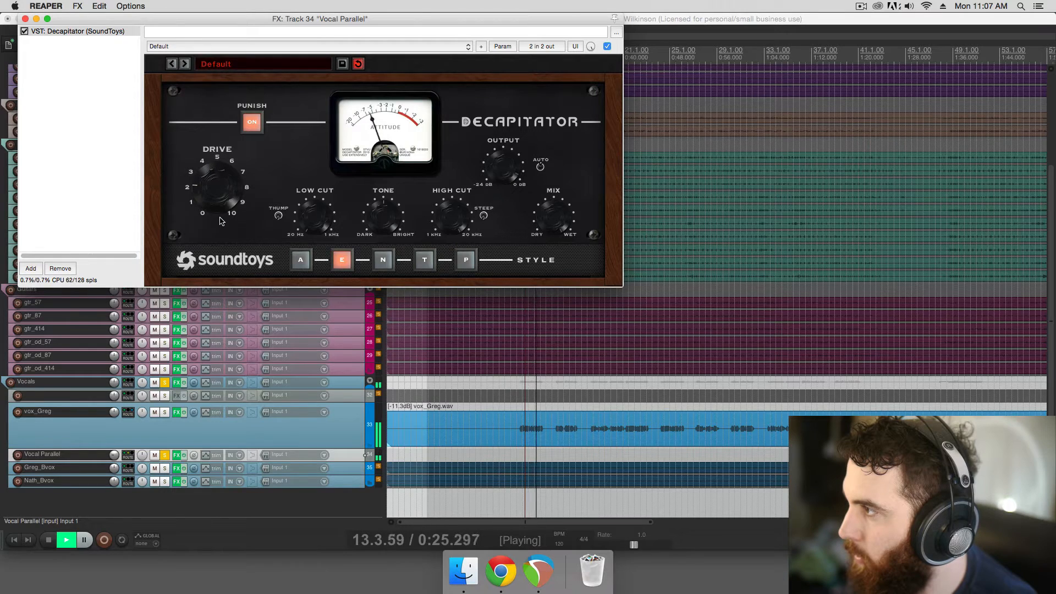
key("space")
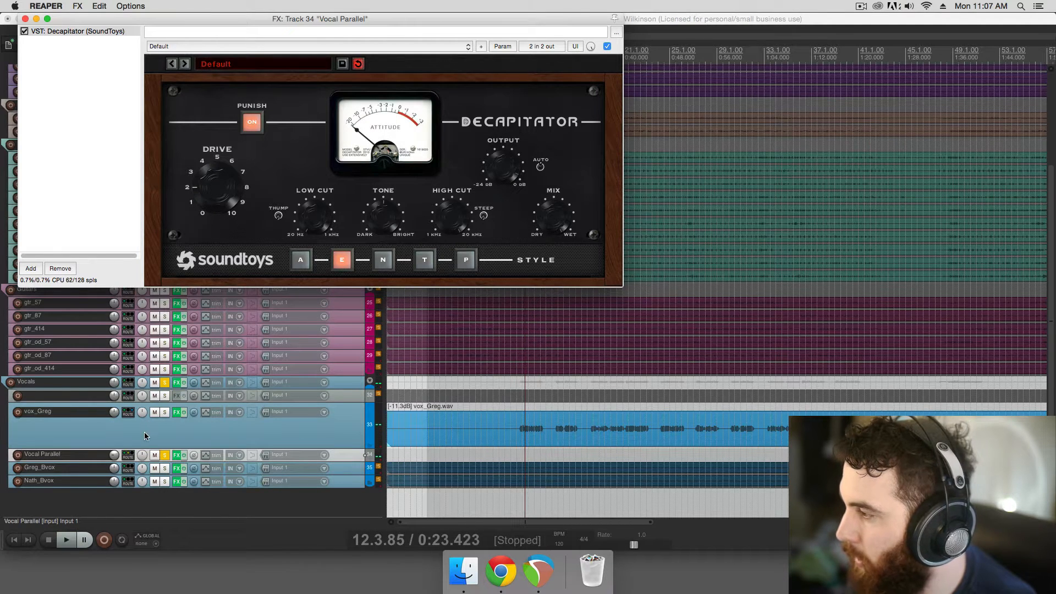
Solo the lead vocal alongside Vocal Parallel and blend the parallel track's volume down to about -16 dB during playback
left_click(164, 413)
key("space")
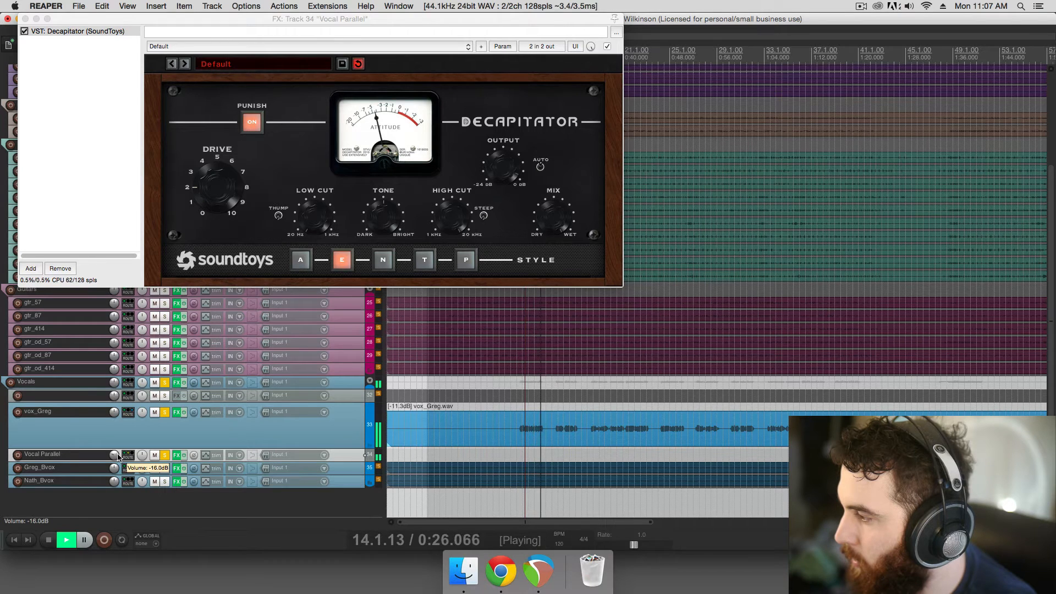
key("space")
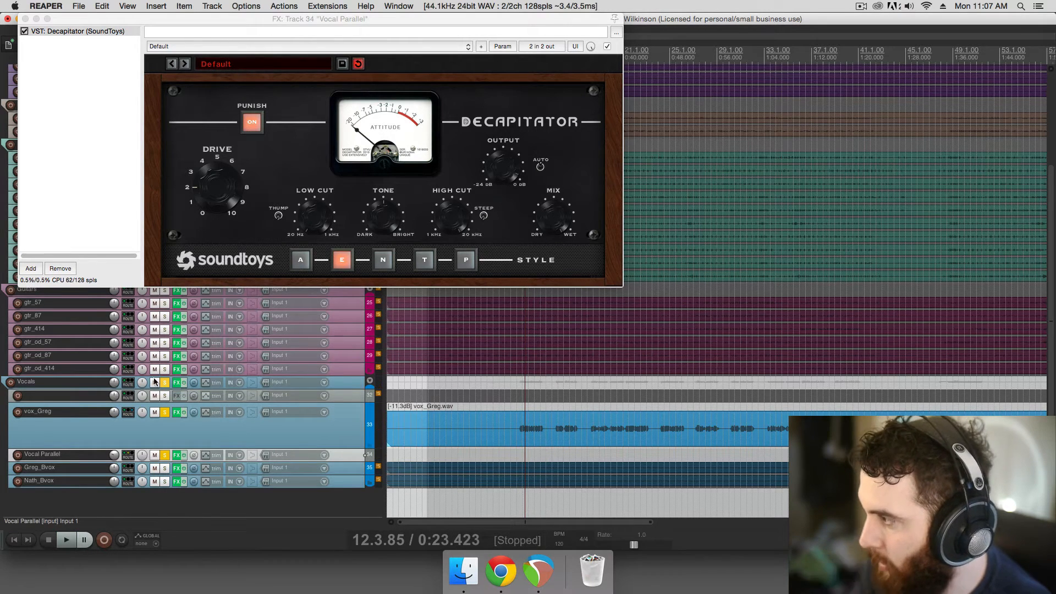
Nest the lead vocal and Vocal Parallel tracks inside the unnamed track 32 above them, making it a folder
left_click(82, 429)
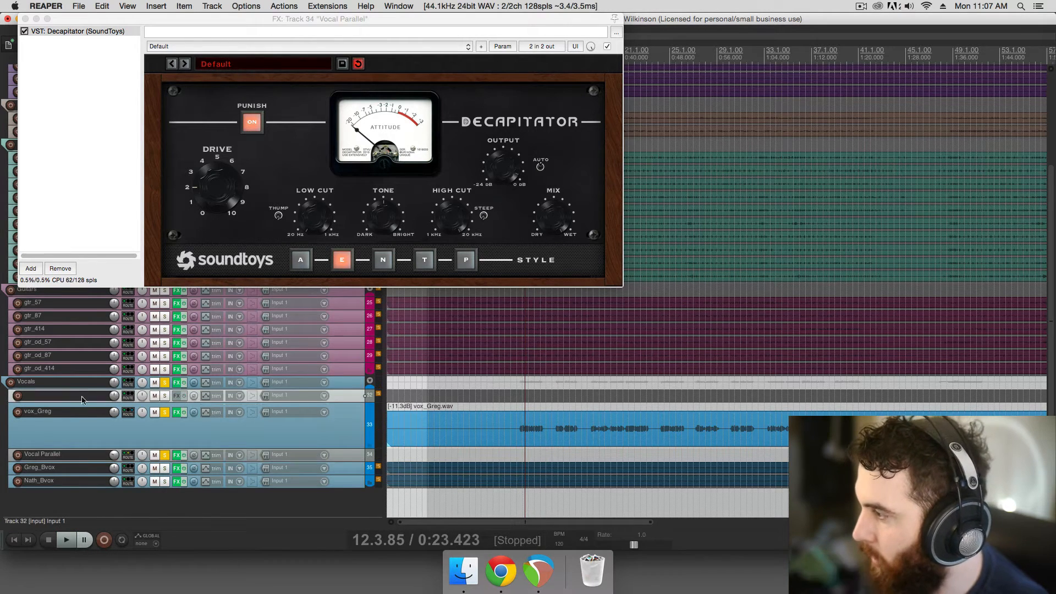
left_click_drag(97, 429, 113, 400)
left_click(104, 434)
left_click_drag(96, 455, 100, 442)
left_click(124, 431)
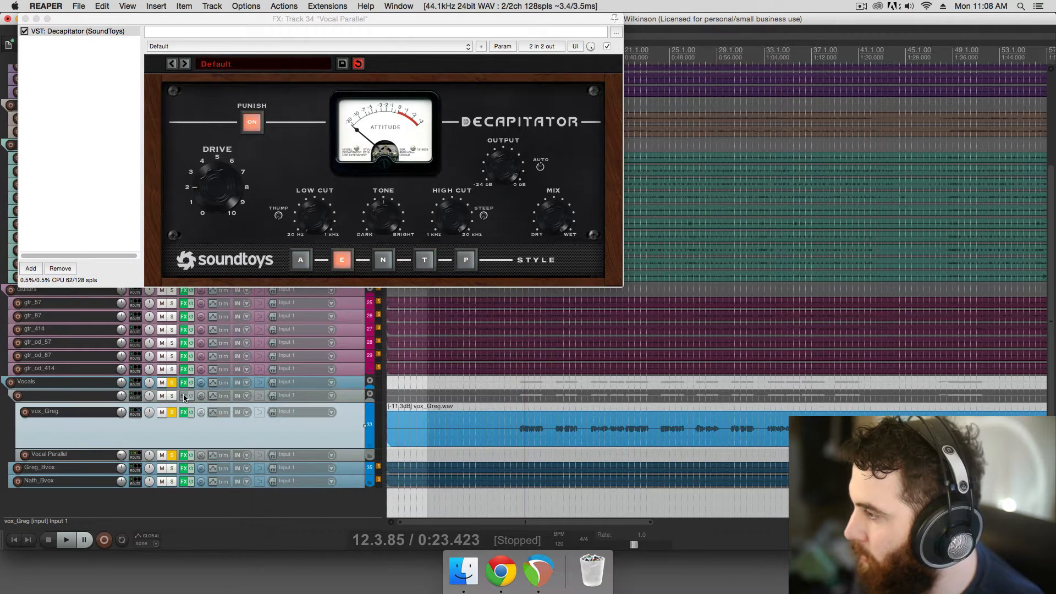
Add the VST version of FabFilter Pro-Q 2 to the track 32 folder and move its window clear of Decapitator
left_click(184, 396)
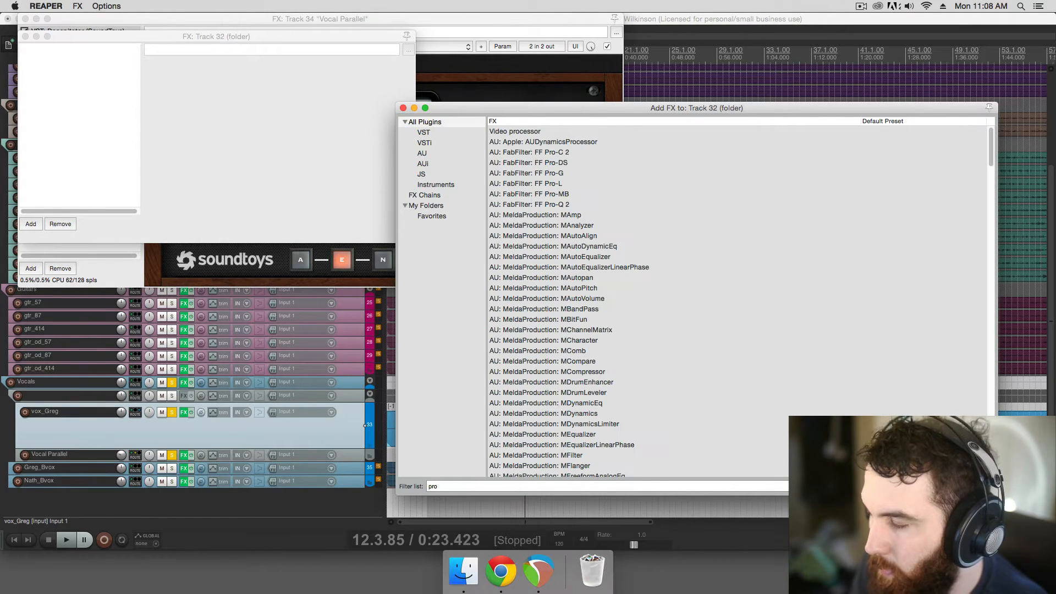
type("q")
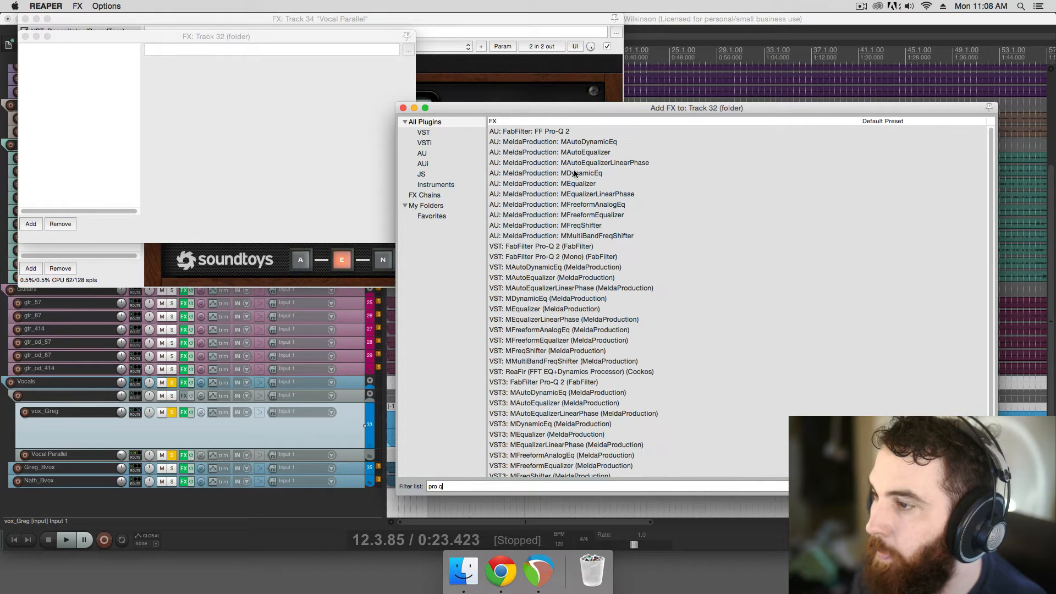
double_click(562, 246)
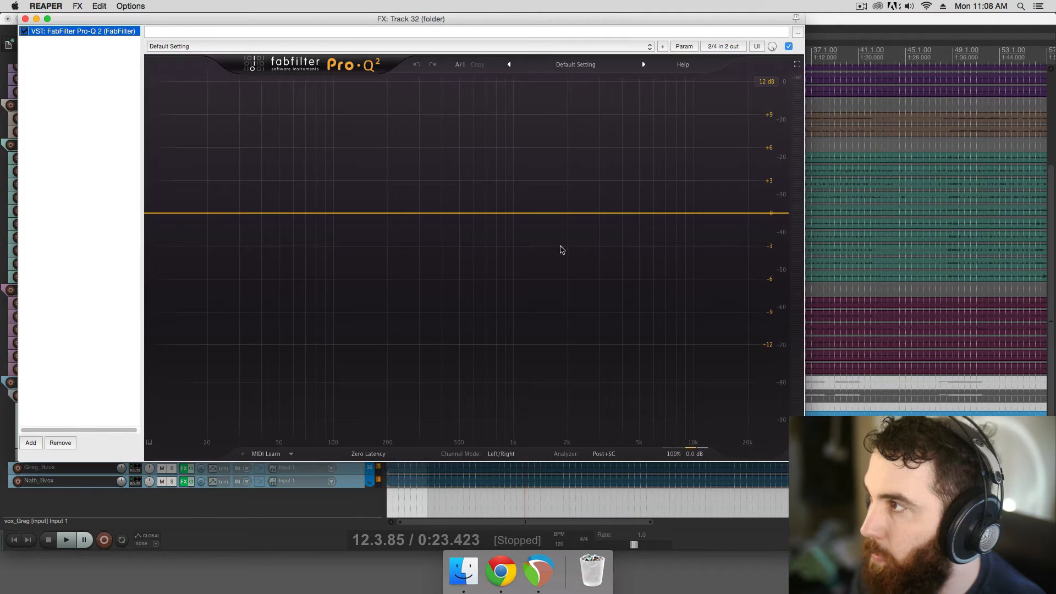
left_click_drag(349, 25, 559, 138)
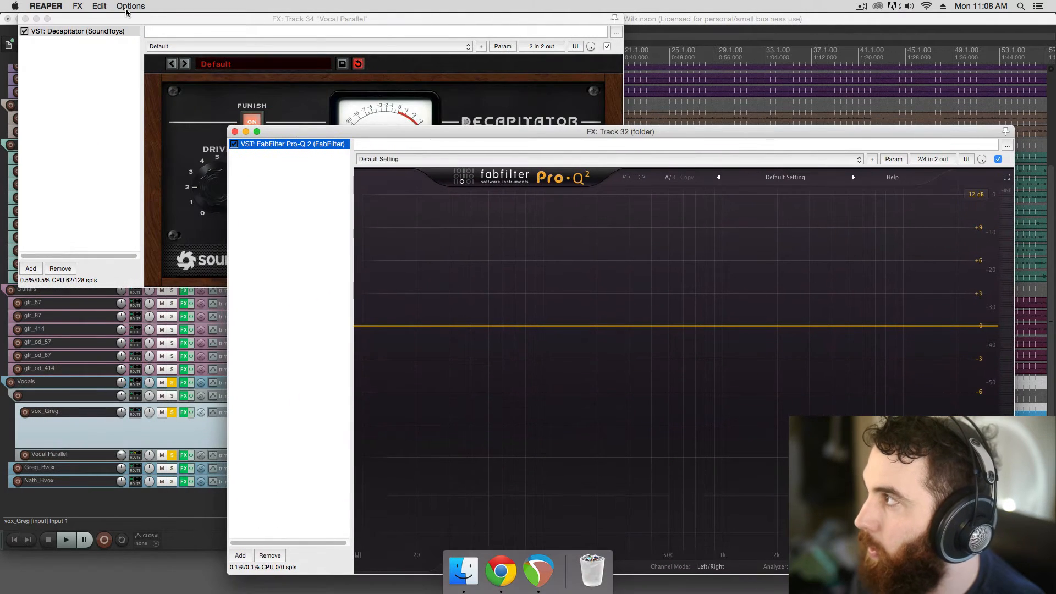
Close the Decapitator window and loop a short lead vocal phrase around 0:40, checking its spectrum in Pro-Q 2 during playback
left_click(26, 20)
left_click_drag(354, 138, 724, 461)
left_click(608, 429)
left_click_drag(598, 56, 643, 56)
key("space")
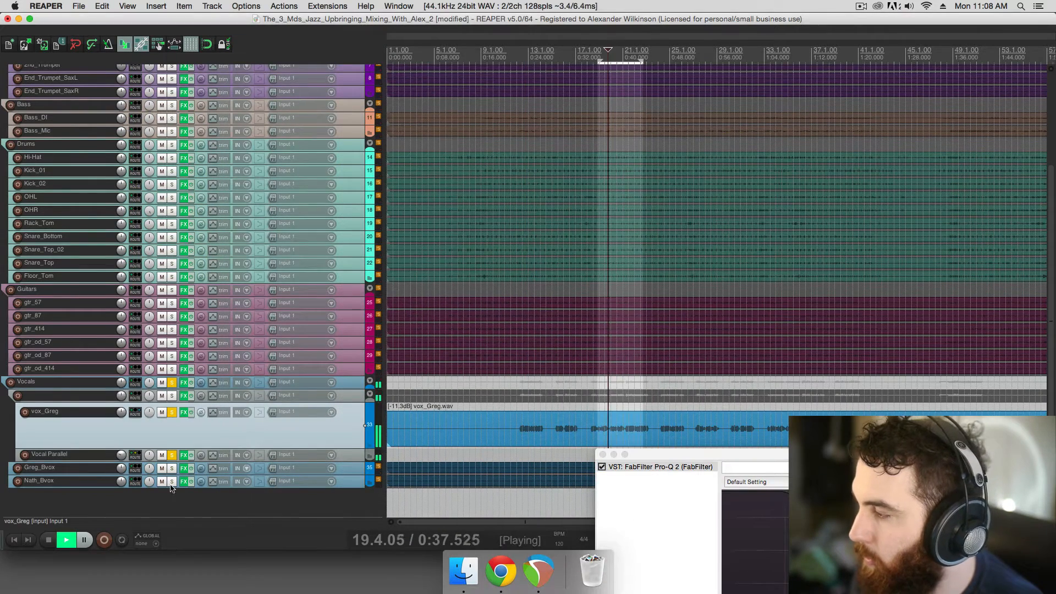
left_click(122, 539)
left_click_drag(676, 461, 264, 56)
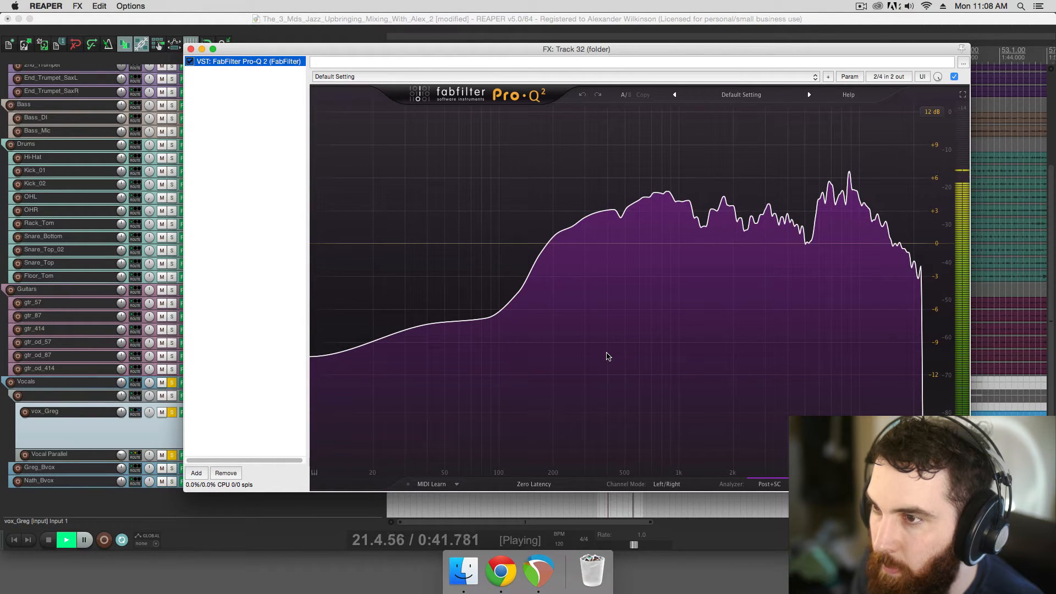
key("space")
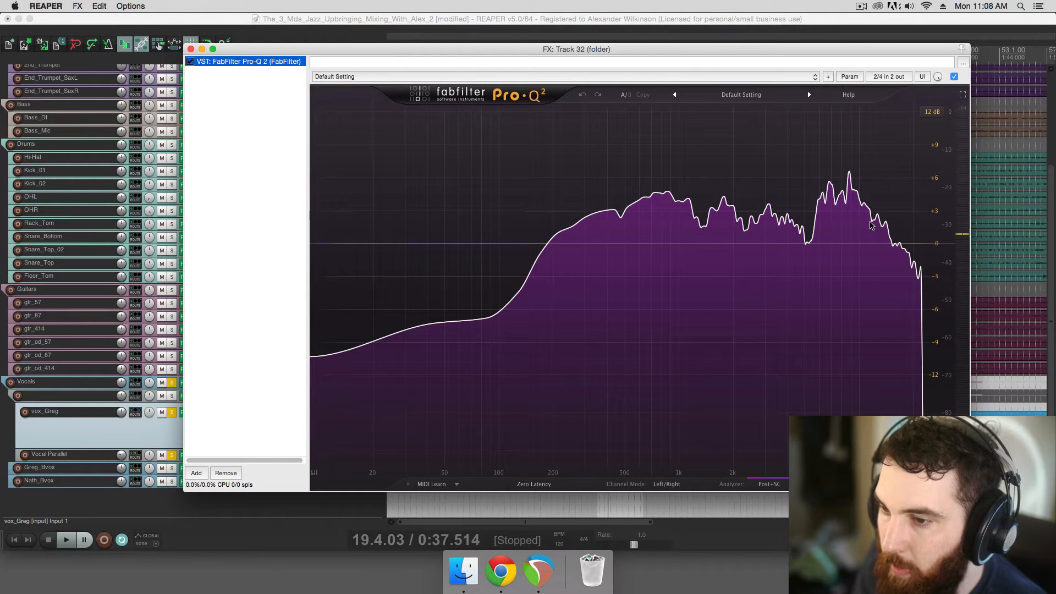
Replace Pro-Q 2 on the track 32 folder with the VST version of FabFilter Pro-DS
left_click_drag(270, 55, 441, 96)
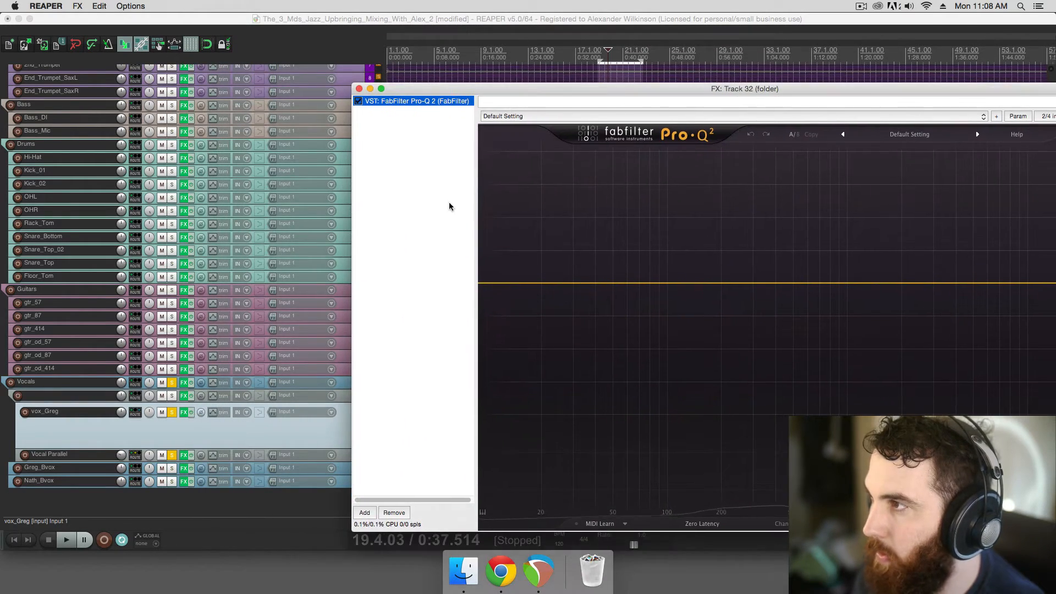
left_click(393, 513)
left_click(365, 512)
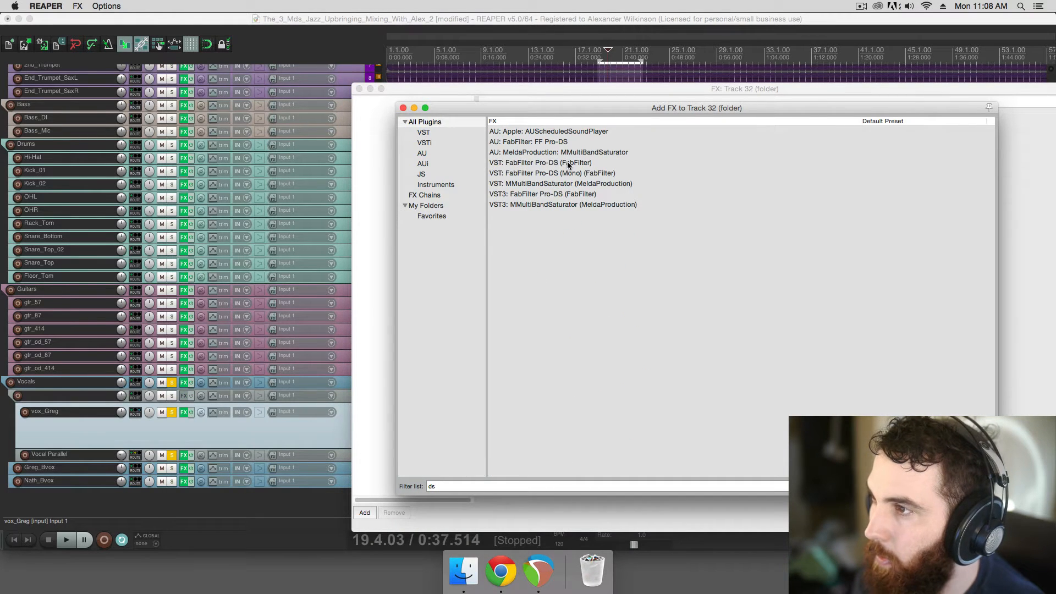
double_click(568, 163)
During playback, raise Pro-DS's threshold, set its detection band to 6.592–13.18 kHz and compare Split Band with Wide Band processing
key("space")
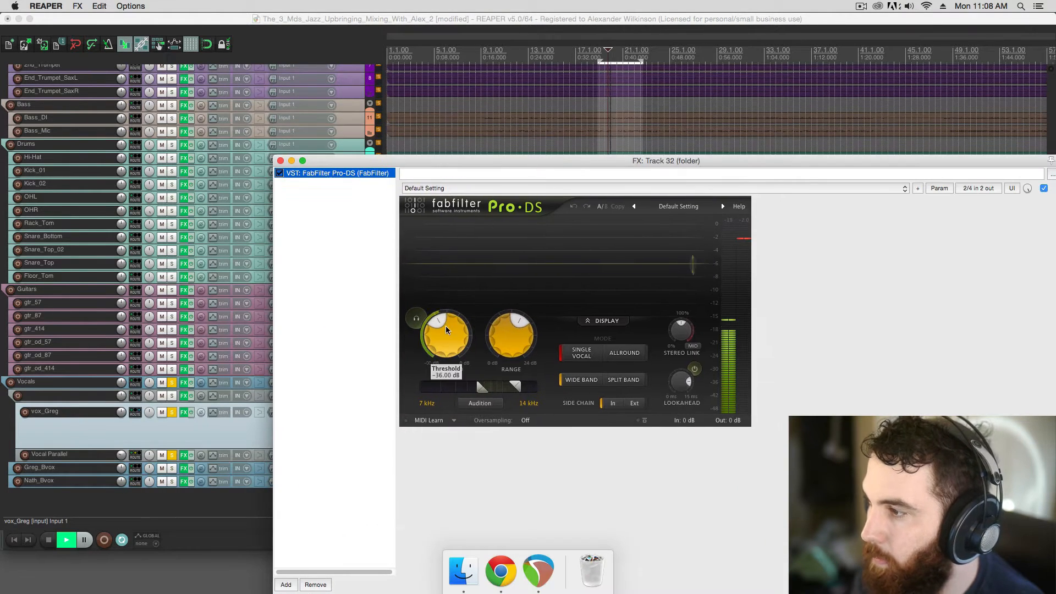
mouse_move(446, 329)
left_mouse_down()
mouse_move(464, 306)
mouse_move(462, 327)
left_mouse_up()
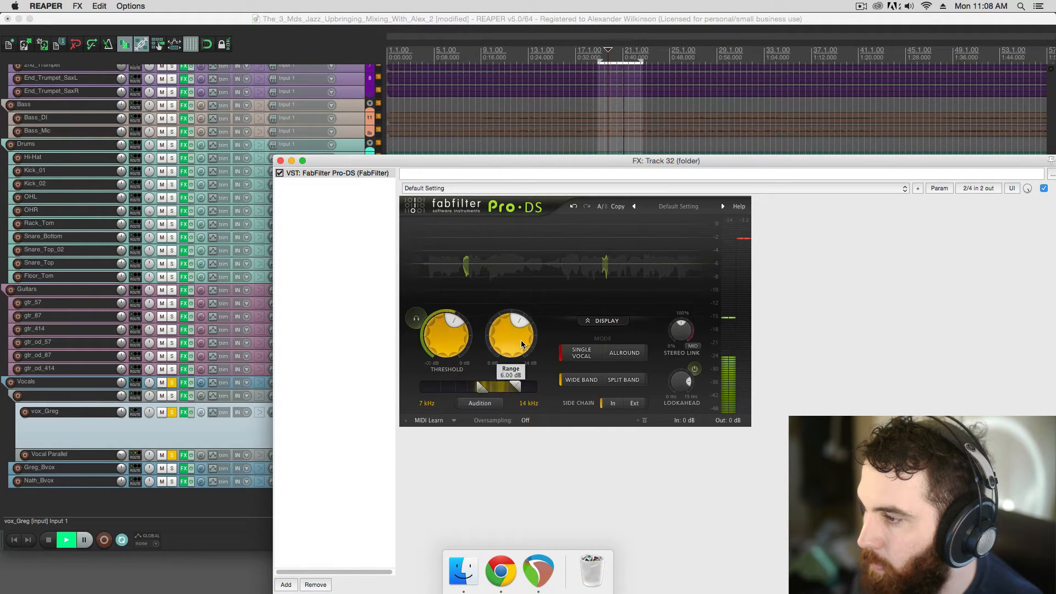
left_click_drag(508, 390, 519, 384)
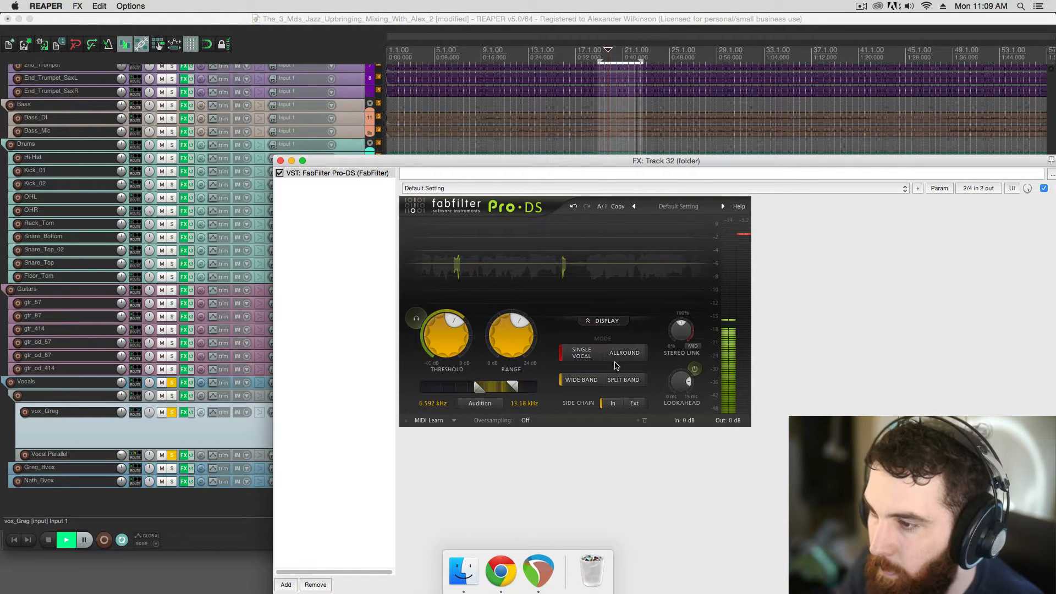
left_click(616, 380)
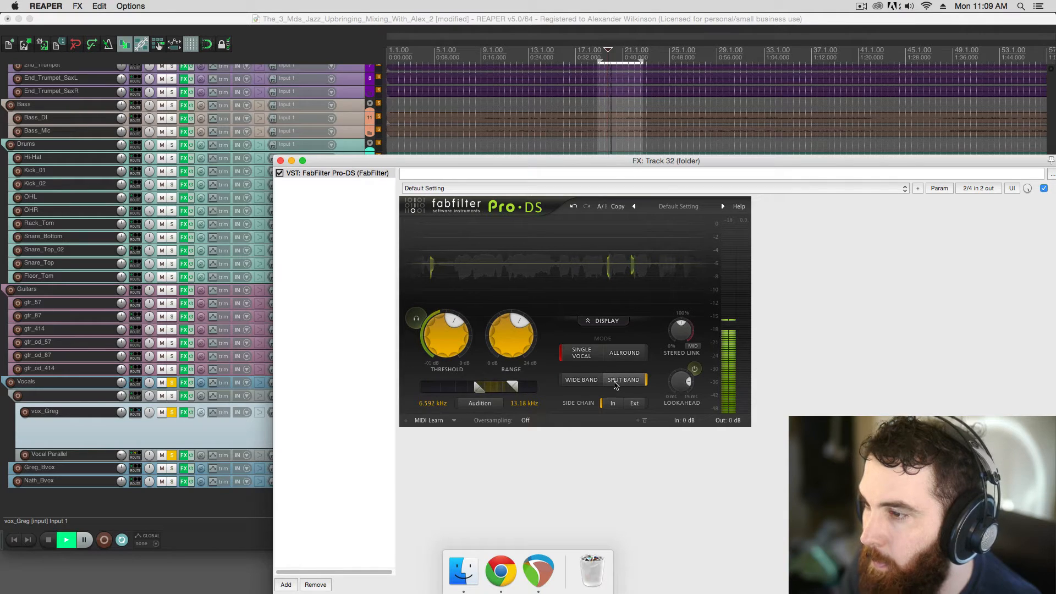
left_click(595, 381)
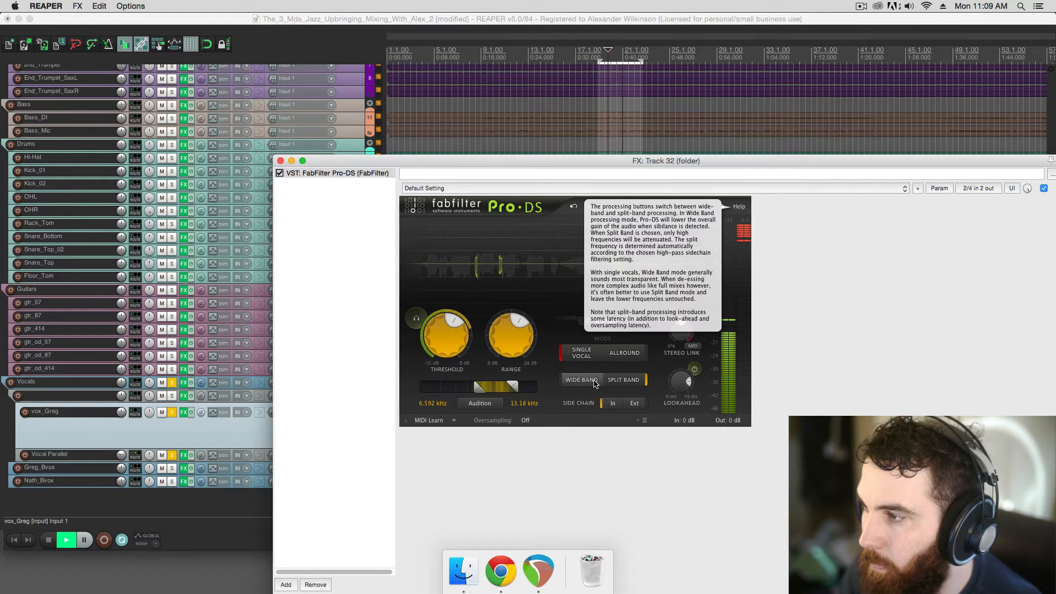
Add the VST version of SoundToys EchoBoy after Pro-DS on the track 32 folder
left_click_drag(292, 160, 490, 66)
left_click(445, 499)
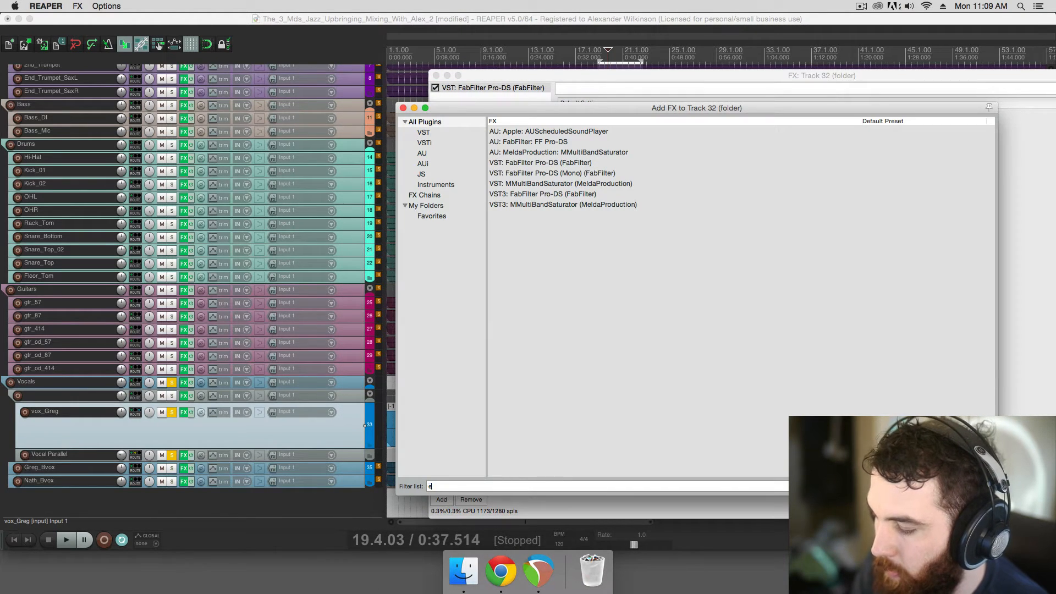
type("echo")
left_click(540, 143)
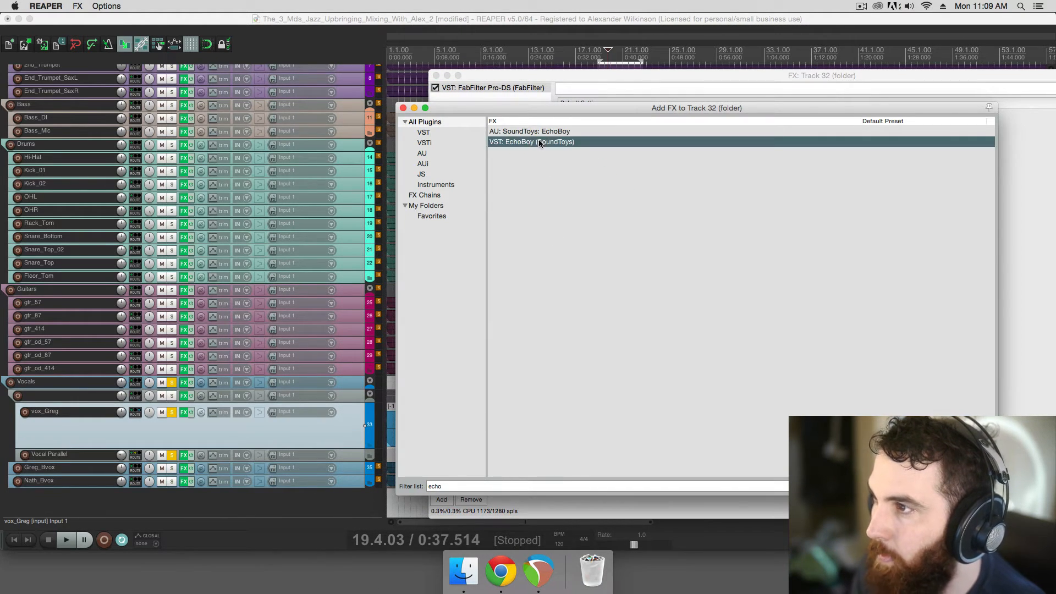
double_click(543, 142)
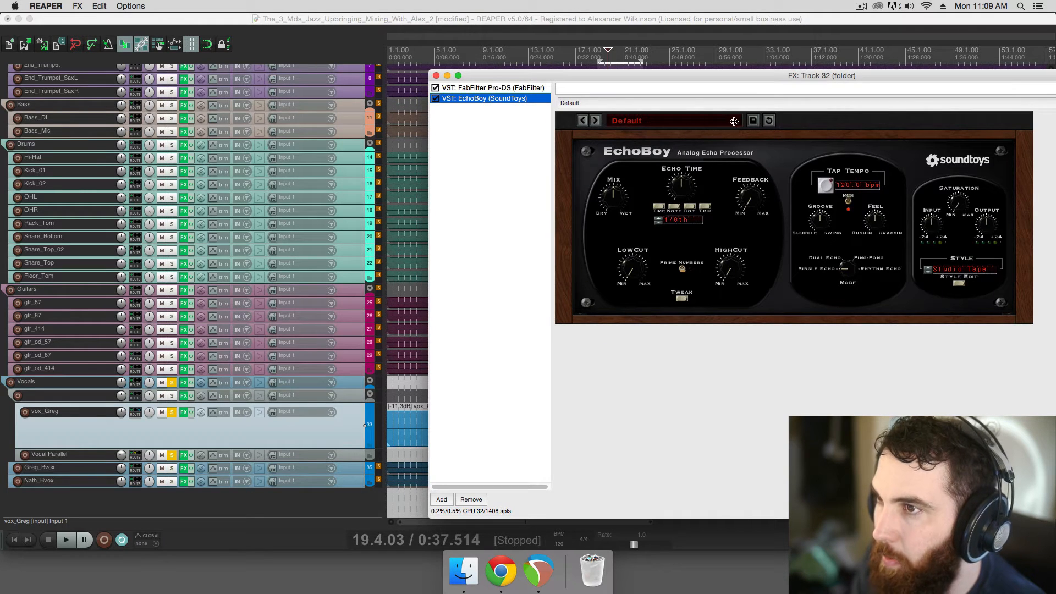
Audition EchoBoy presets such as 15 ips Tape Echo, 30 ips Tape Echo and DarkEchoCan on the looped vocal, settling on DM-2
left_click(597, 120)
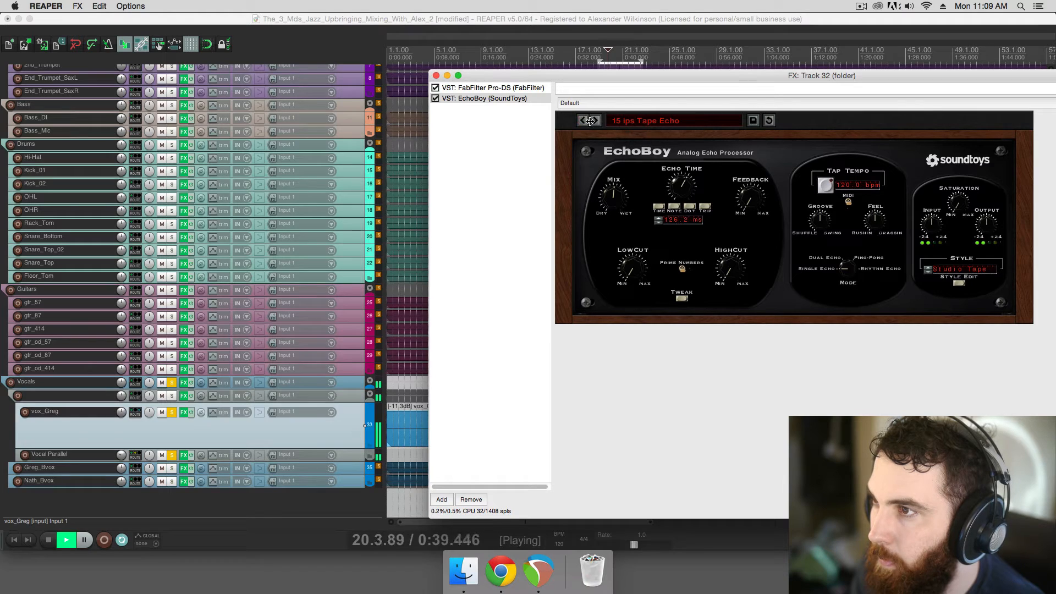
left_click(597, 121)
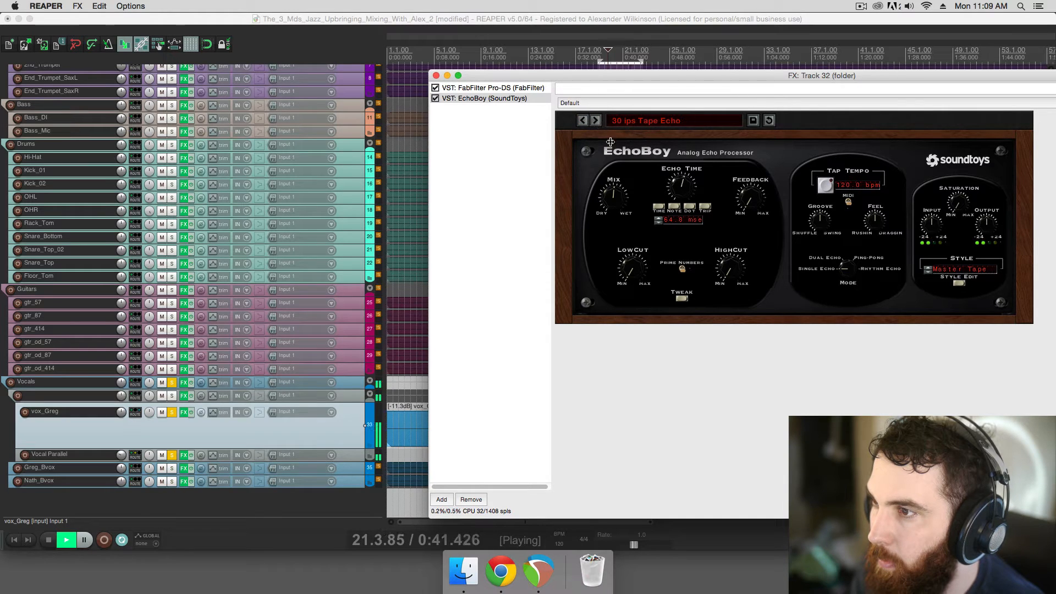
left_click(583, 120)
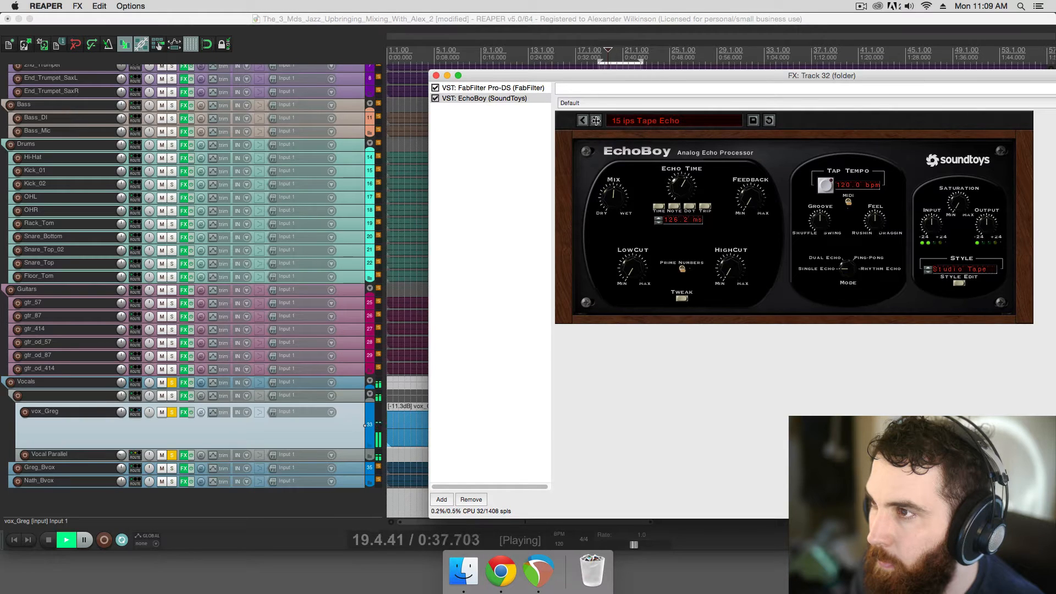
left_click(596, 120)
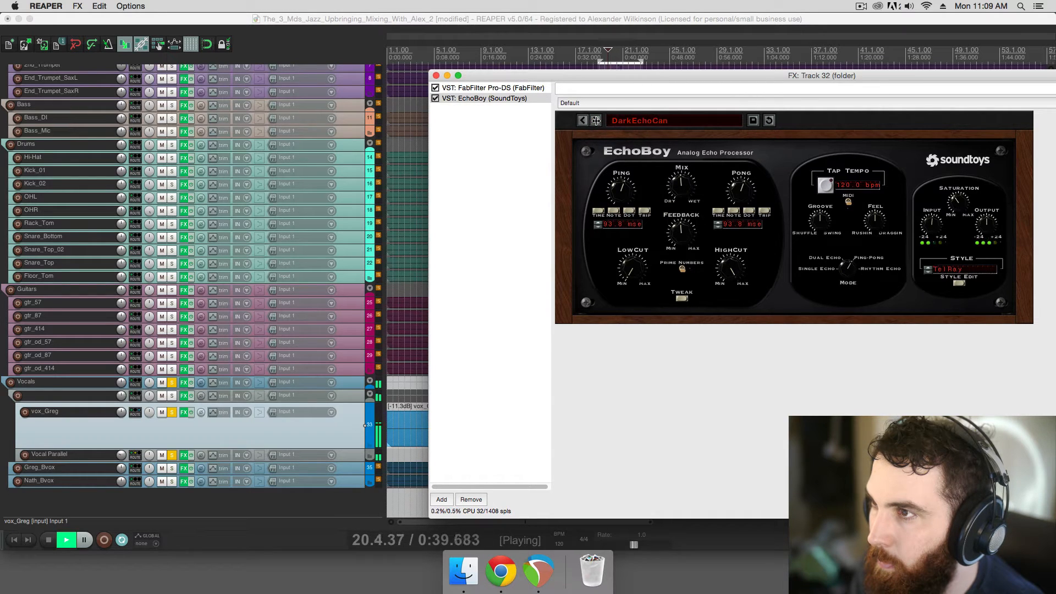
left_click(596, 120)
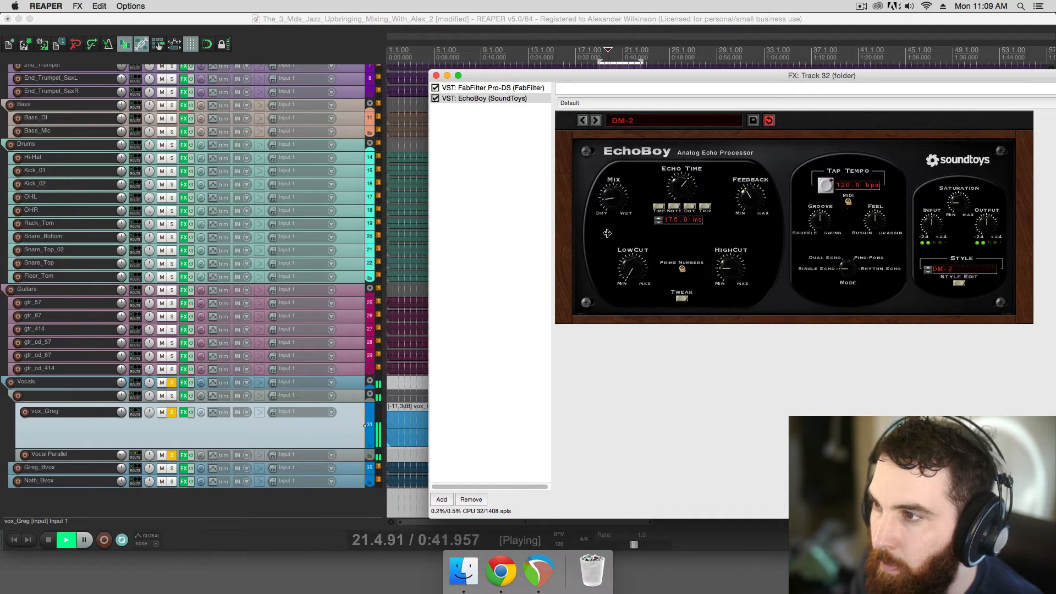
key("space")
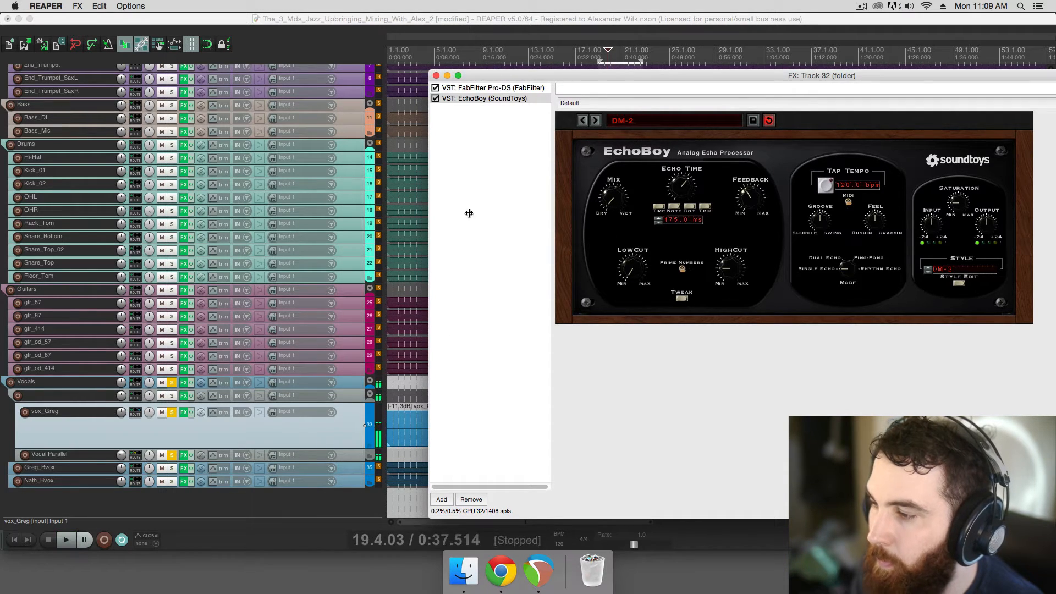
Add the VST version of iZotope DDLY Dynamic Delay to the folder and lower the Wet amount of its upper delay during playback
left_click(443, 499)
type("ddly")
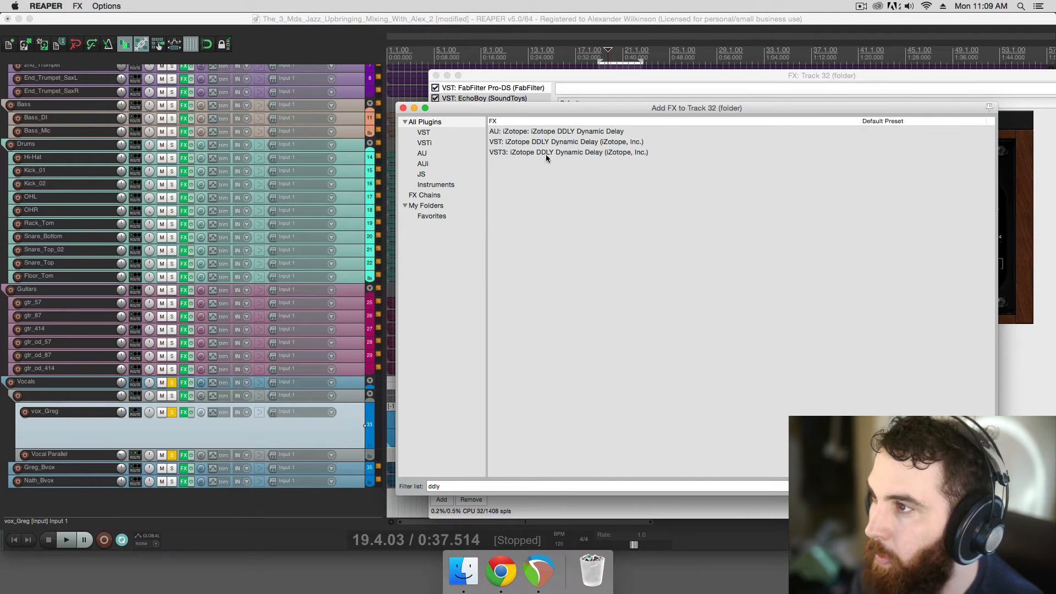
left_click(544, 142)
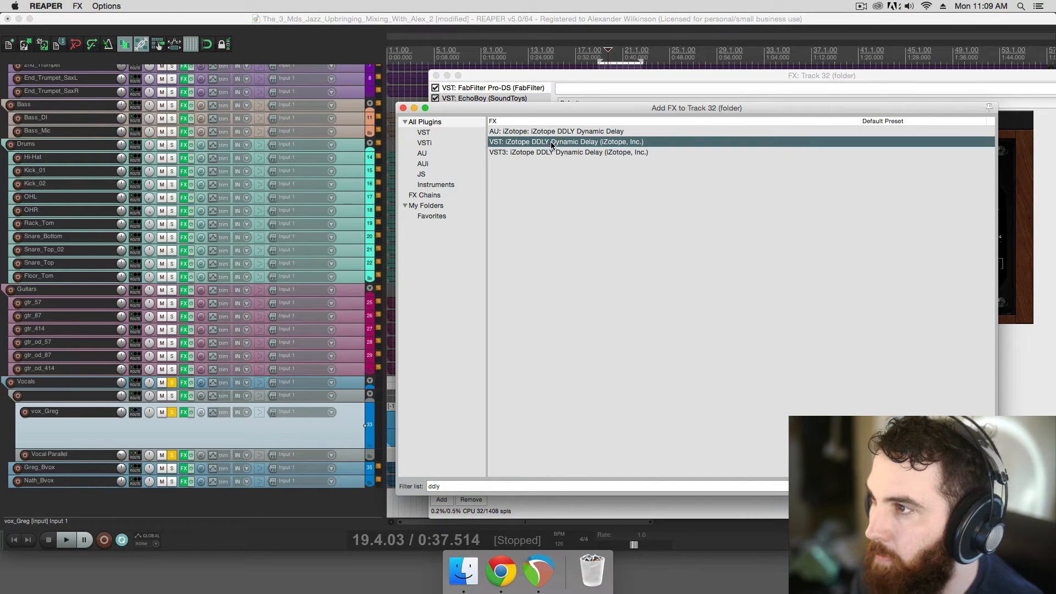
double_click(550, 141)
left_click_drag(651, 84, 497, 73)
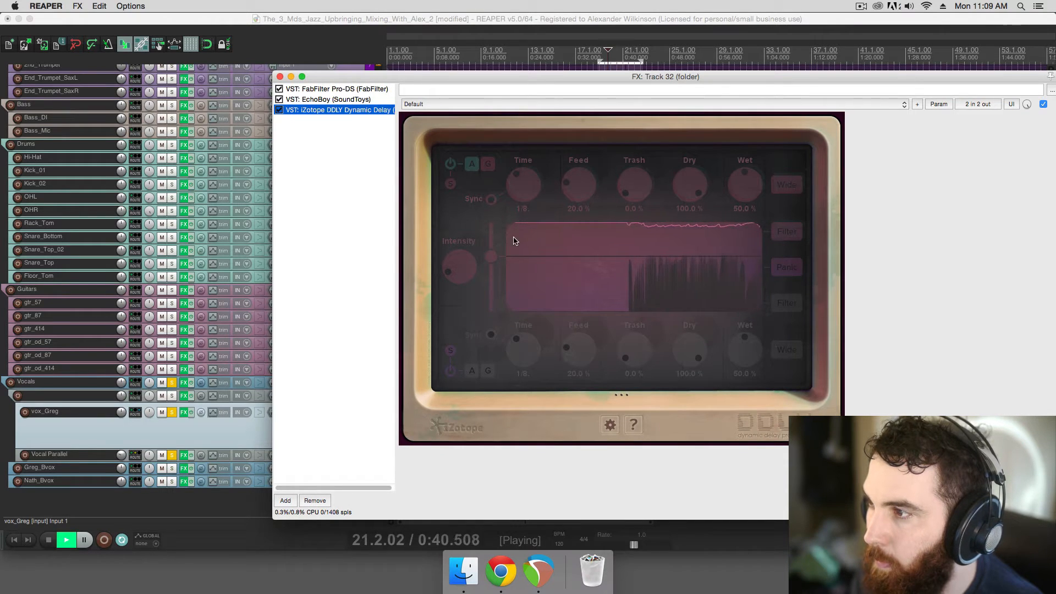
left_click_drag(745, 208, 746, 209)
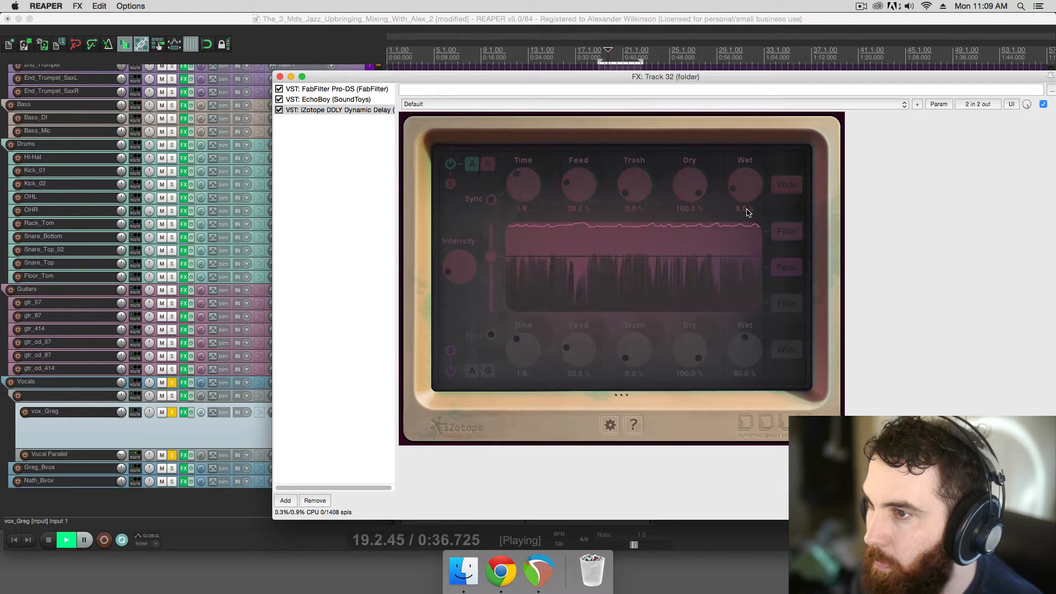
Add Cockos ReaDelay after DDLY Dynamic Delay in the track 32 folder's effect chain
left_click(292, 501)
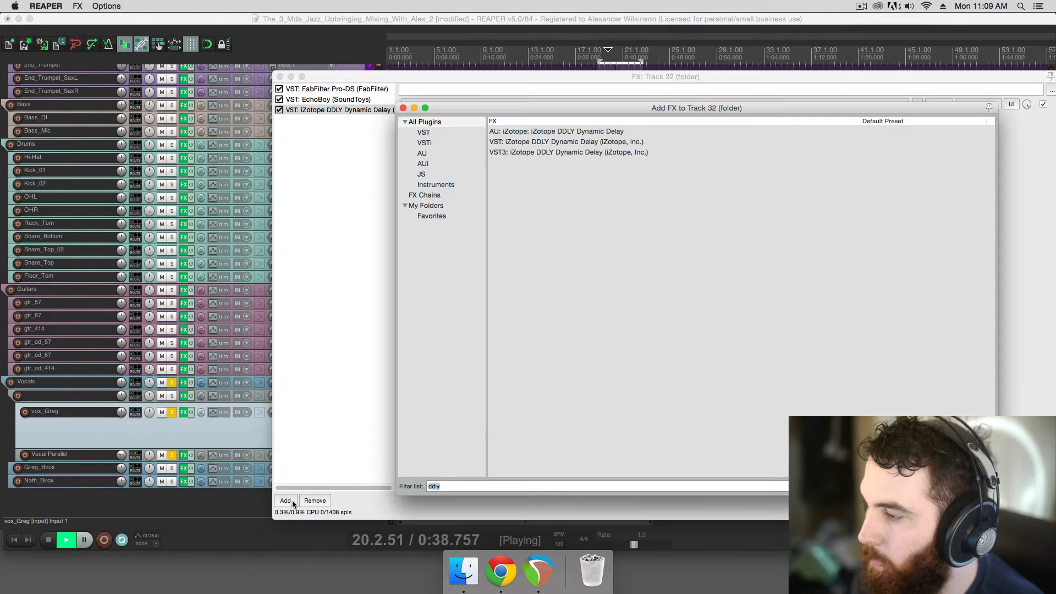
type("reade")
double_click(531, 133)
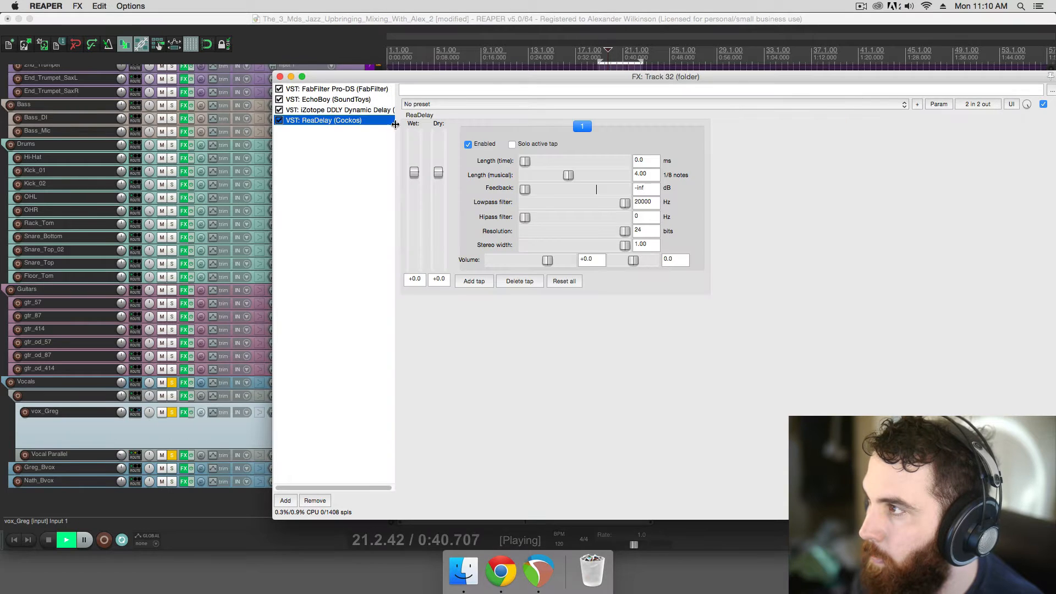
Load ReaDelay's stock - vocal slapback preset and lower its Wet level to -16.0 dB while listening to the loop
left_click(492, 104)
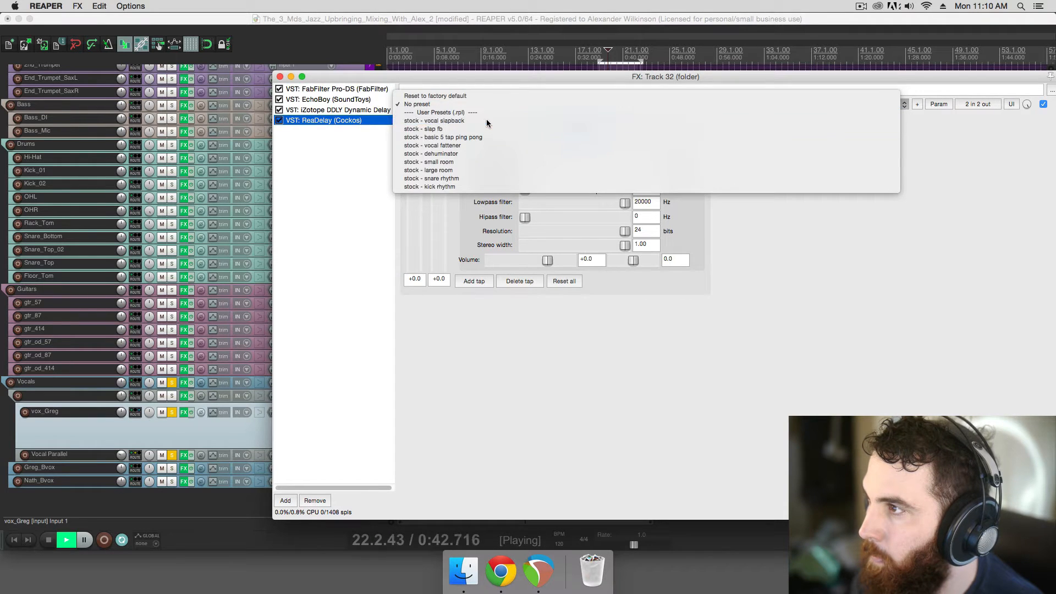
left_click(486, 112)
left_click_drag(415, 205, 417, 209)
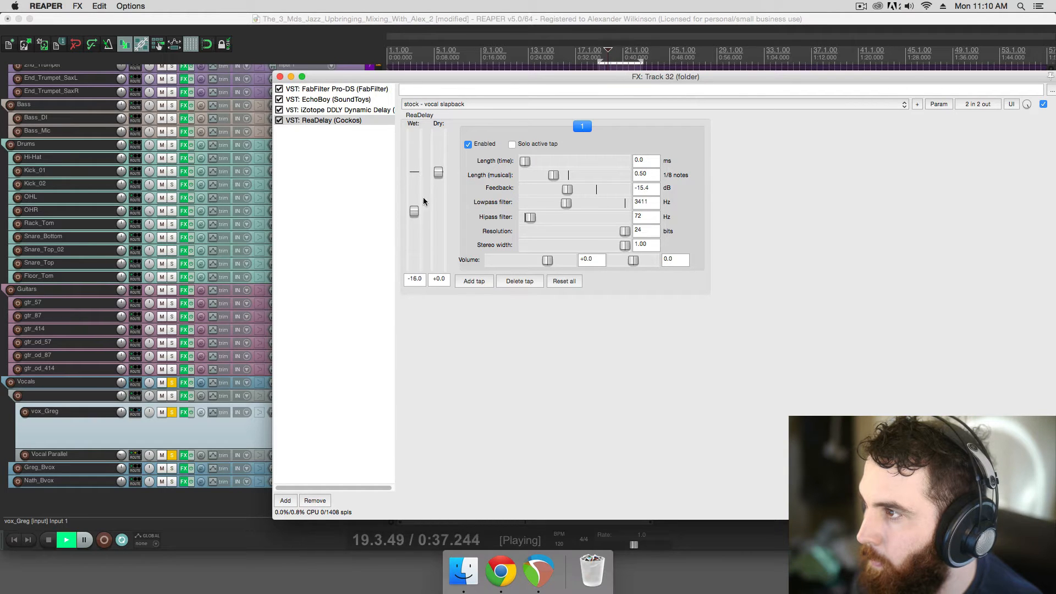
key("space")
Move the effects window aside and play the lead vocal from the start of the looped phrase to check the delays
left_click_drag(471, 81, 690, 123)
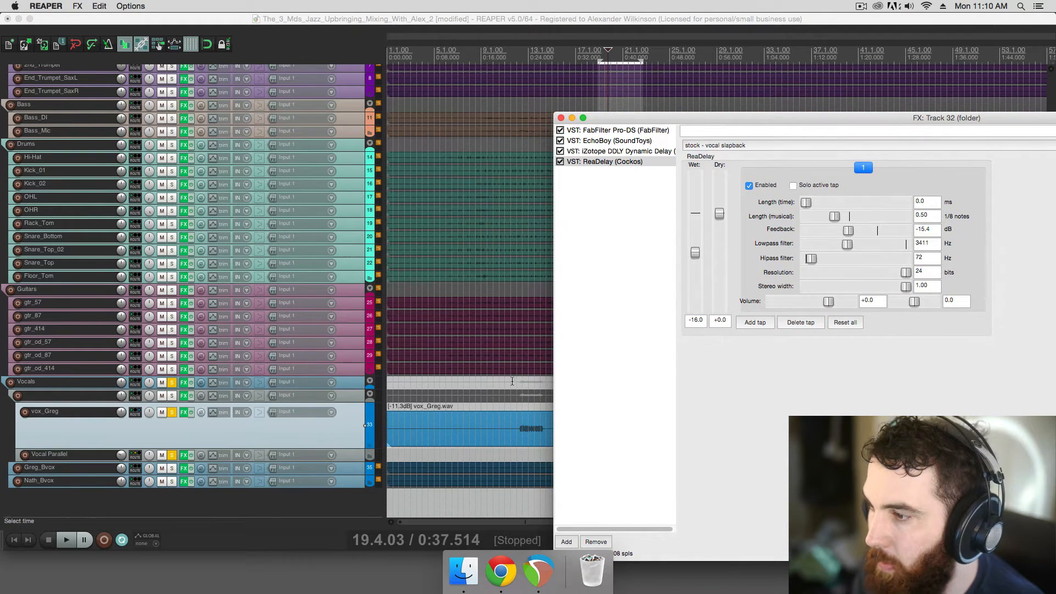
left_click(512, 381)
scroll(519, 405, "right", 2)
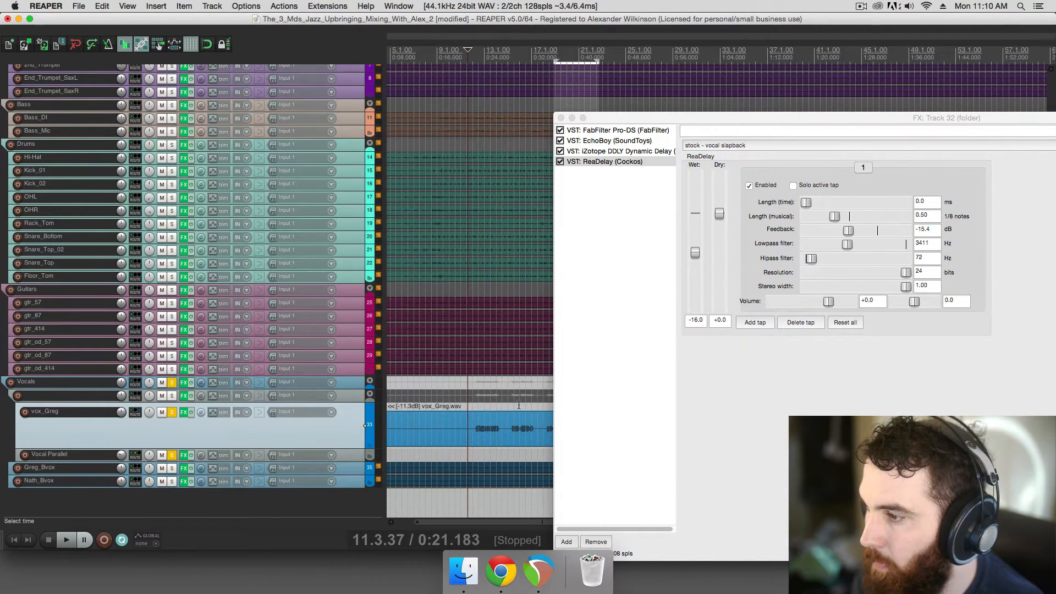
left_click(480, 407)
scroll(480, 407, "right", 4)
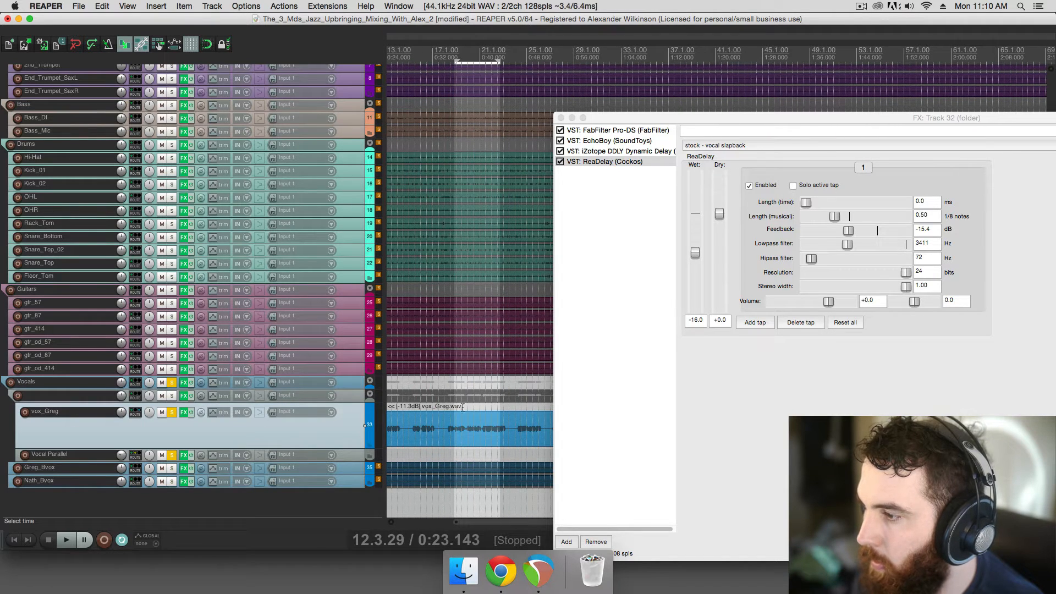
left_click(425, 410)
left_click(420, 425)
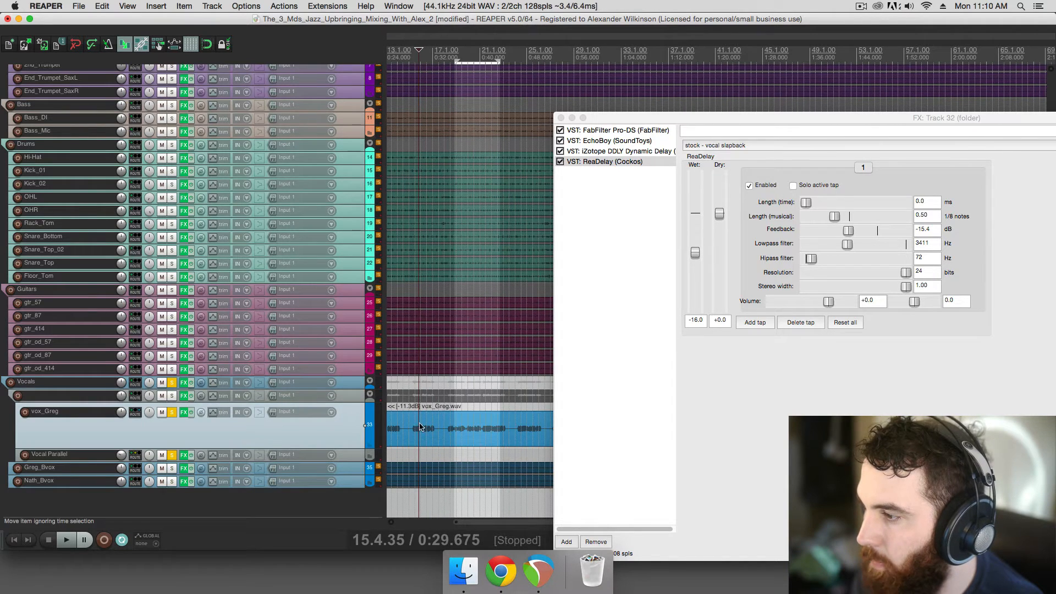
left_click(454, 407)
key("space")
Lower ReaDelay's Wet level to -19.0 dB, place it directly before EchoBoy in the chain and close the effects window
mouse_move(695, 253)
left_mouse_down()
mouse_move(695, 245)
mouse_move(696, 258)
left_mouse_up()
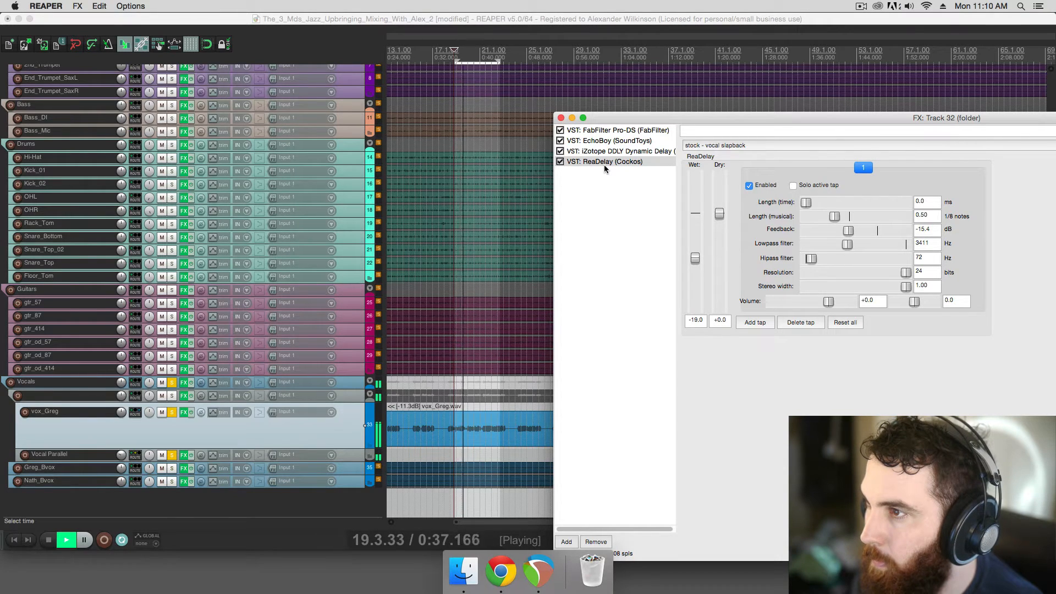
left_click_drag(605, 168, 603, 141)
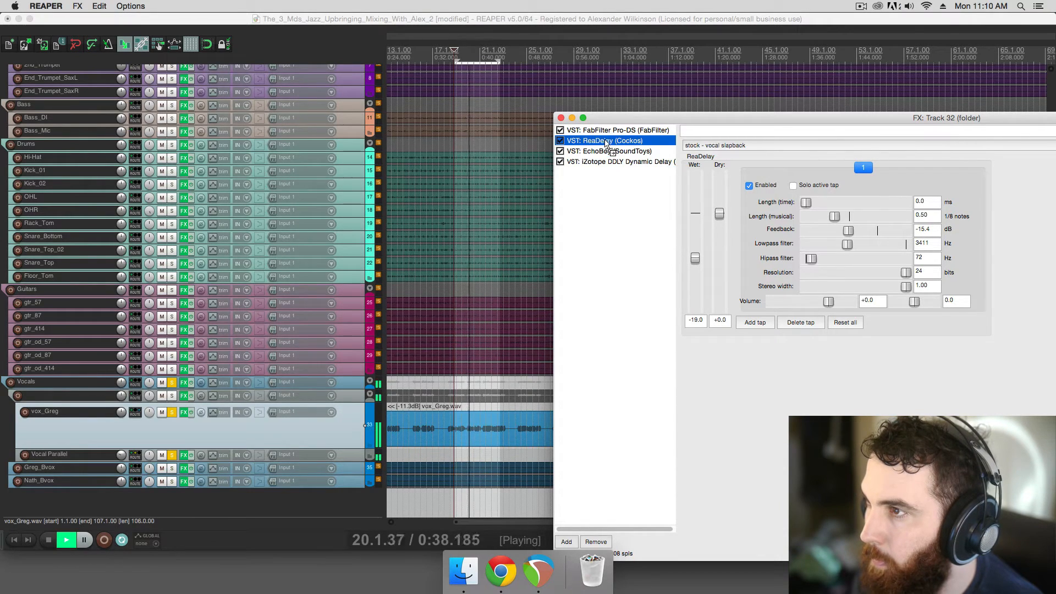
left_click(561, 118)
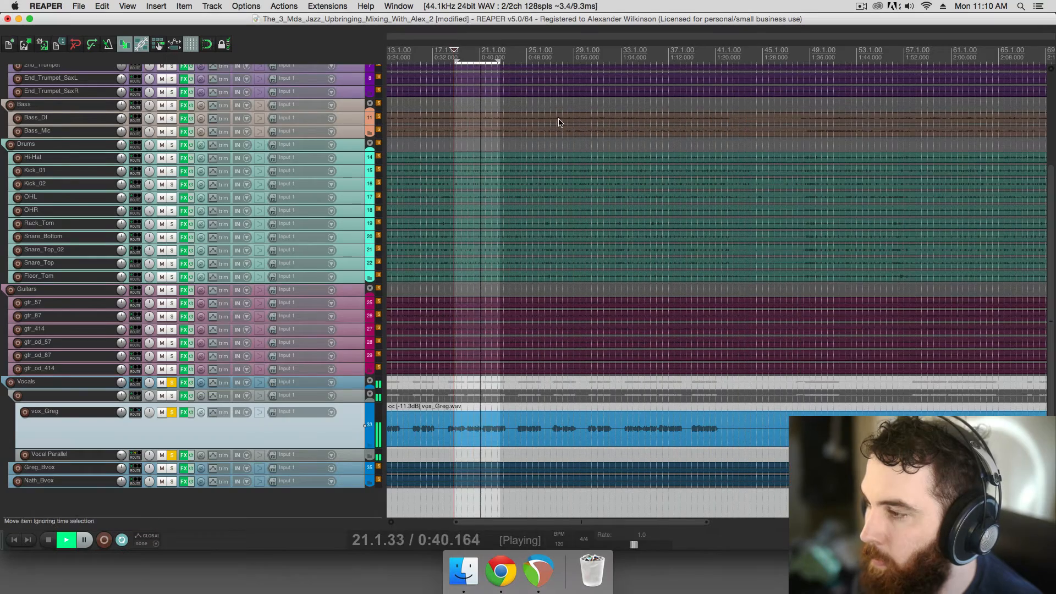
Take the lead vocal out of solo and solo the track 32 folder instead
left_click(172, 412)
left_click(172, 395)
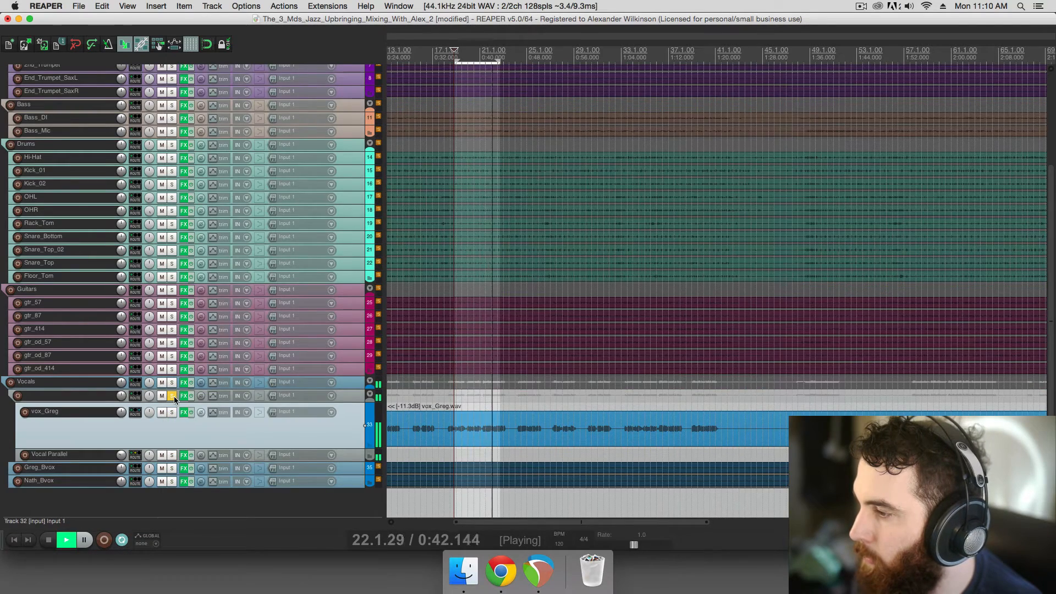
Take the track 32 folder out of solo, play the full mix from about bar 24 and save the project
left_click(522, 399)
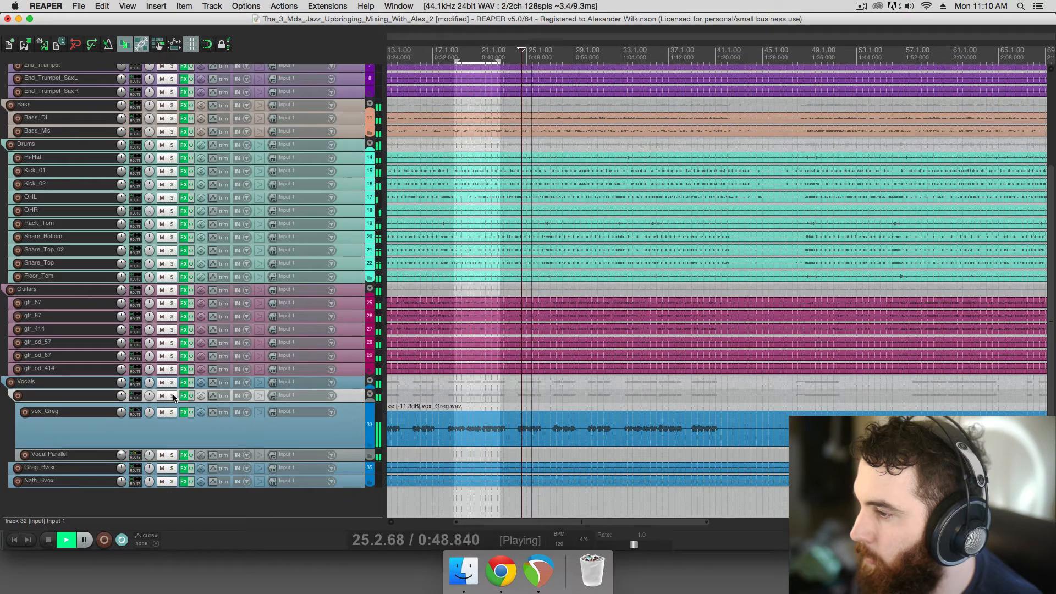
key("space")
scroll(433, 396, "left", 3)
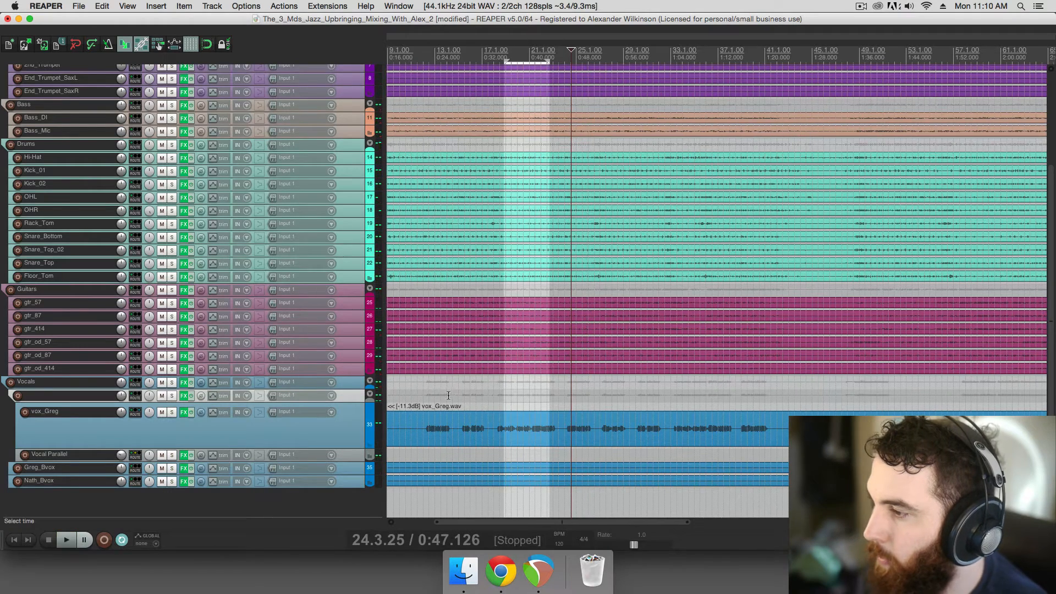
left_click(449, 397)
key("super+s")
scroll(447, 400, "left", 1)
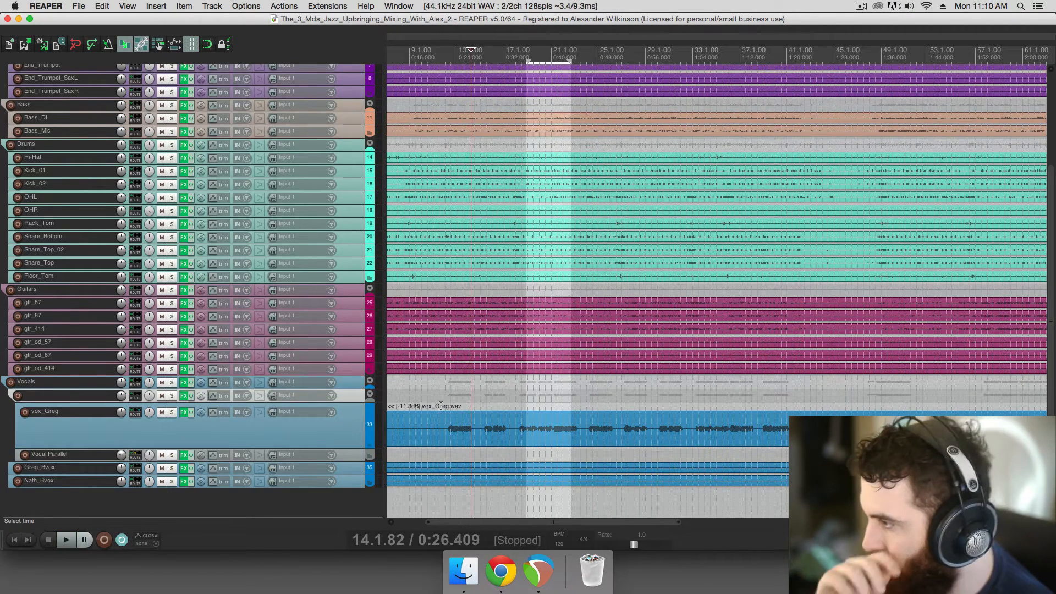
Move the Bass folder between the Guitars and Vocals folders, and solo it to listen to the bass tracks
left_click(95, 109)
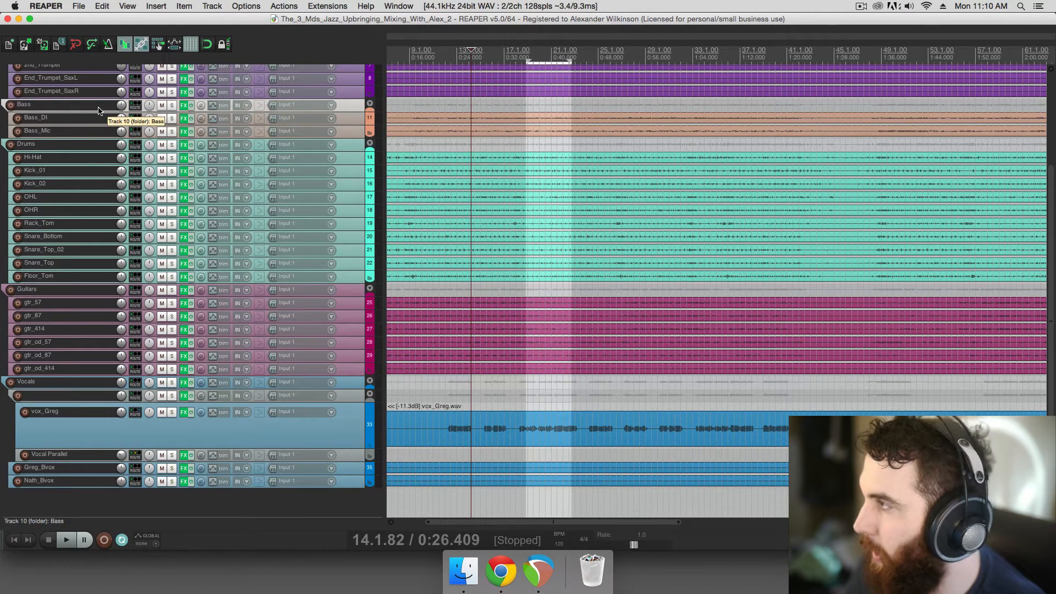
left_click_drag(68, 380, 72, 380)
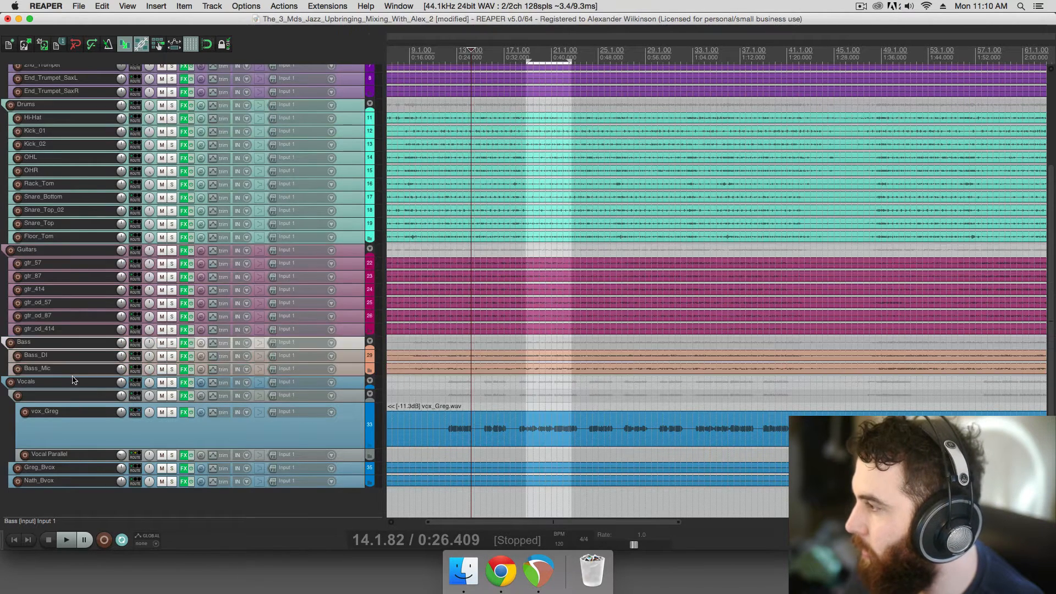
left_click(172, 343)
key("space")
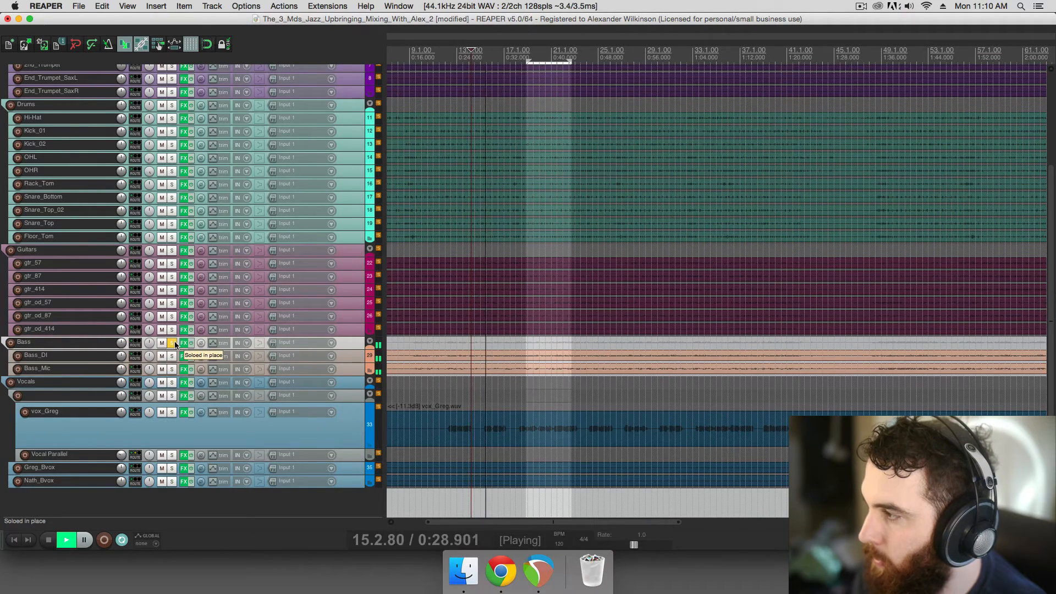
left_click(201, 369)
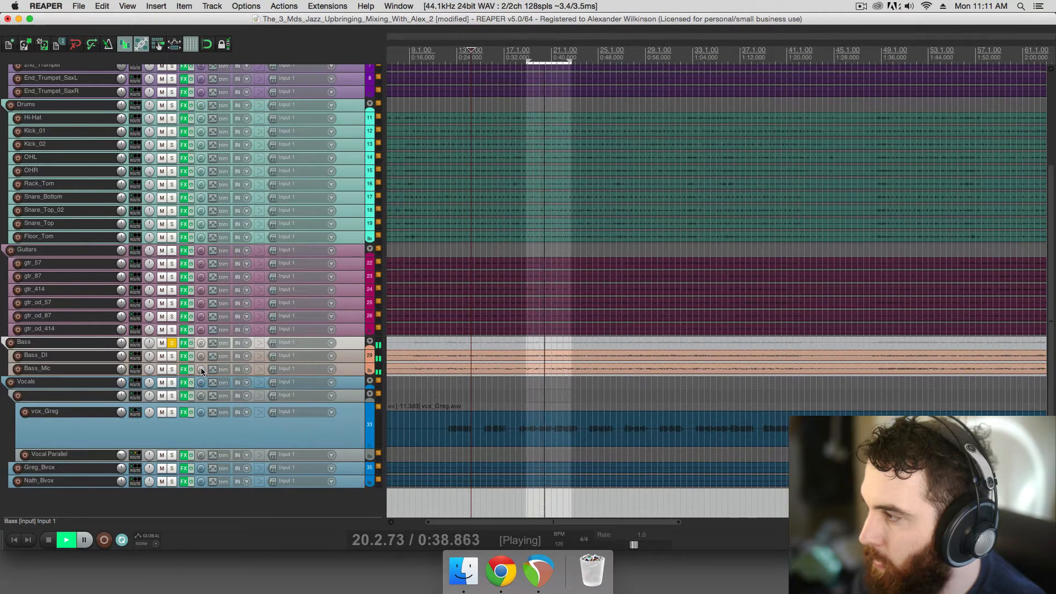
key("space")
Play the soloed bass tracks from just before their first note, around bar 9
left_click(434, 357)
left_click(419, 361)
scroll(419, 361, "up", 5)
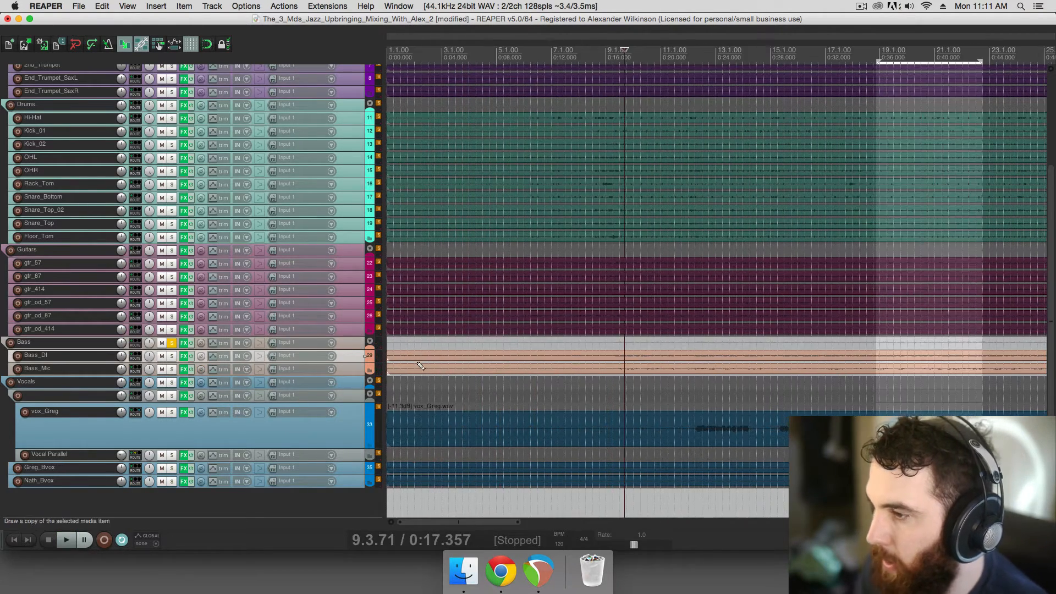
scroll(420, 362, "up", 5)
left_click_drag(1053, 349, 1053, 411)
left_click(613, 294)
scroll(627, 292, "up", 5)
key("space")
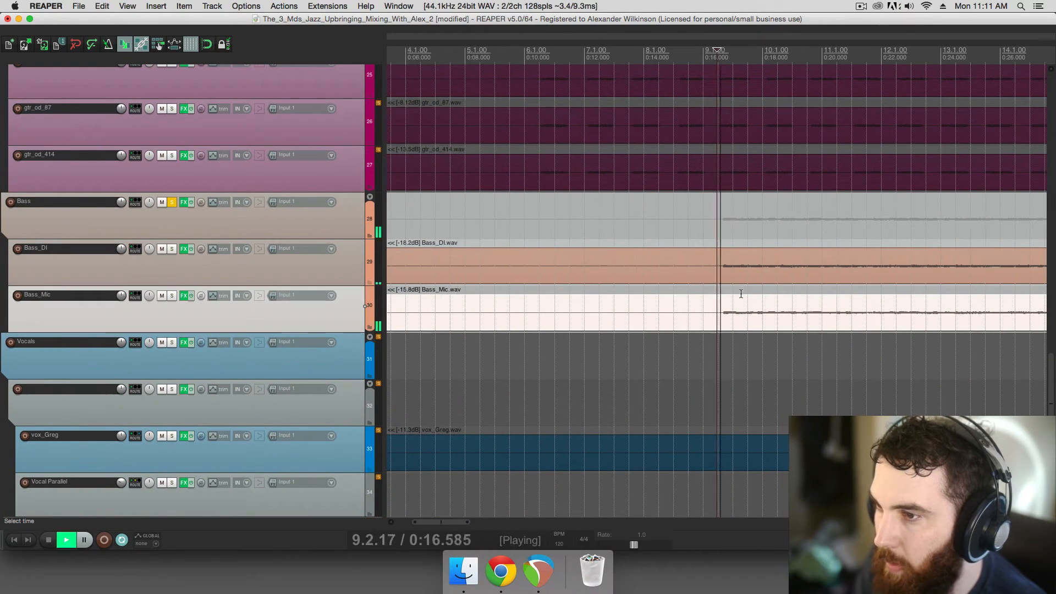
key("space")
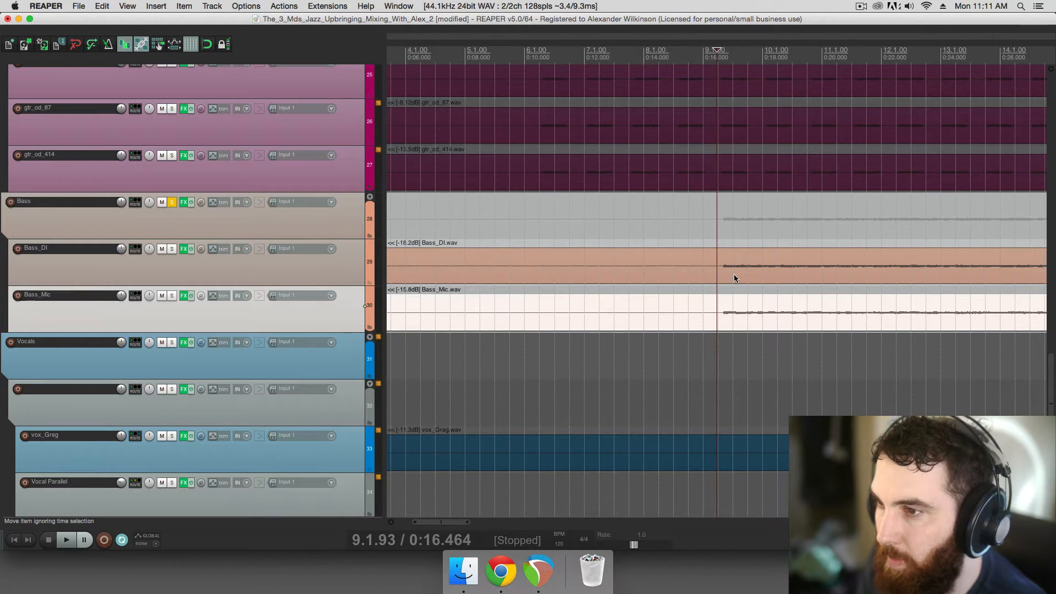
Compare the bass sound with Bass_Mic's phase inverted and normal during playback
key("space")
left_click(202, 296)
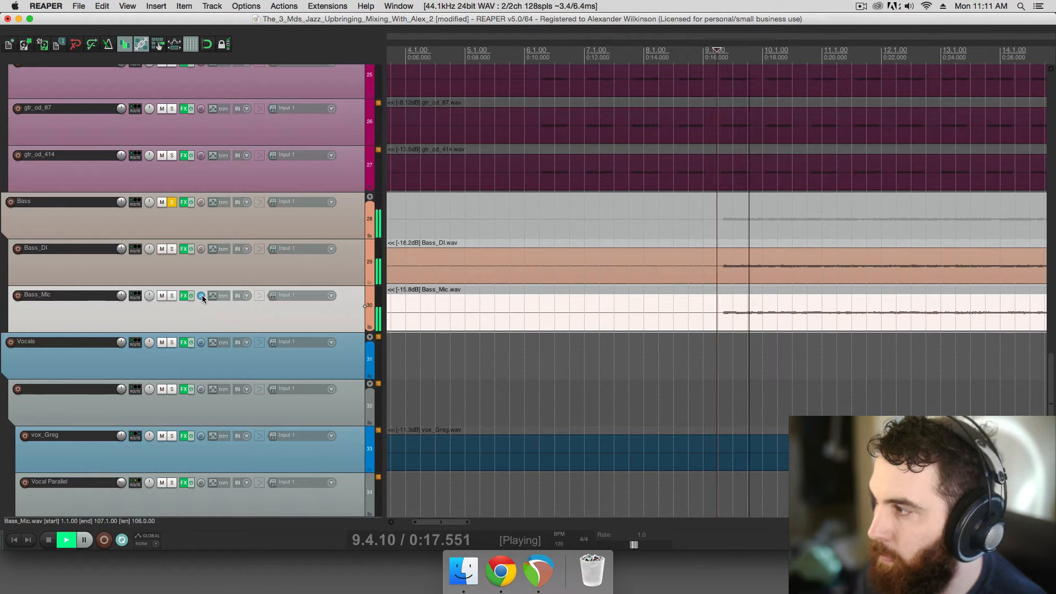
left_click(201, 295)
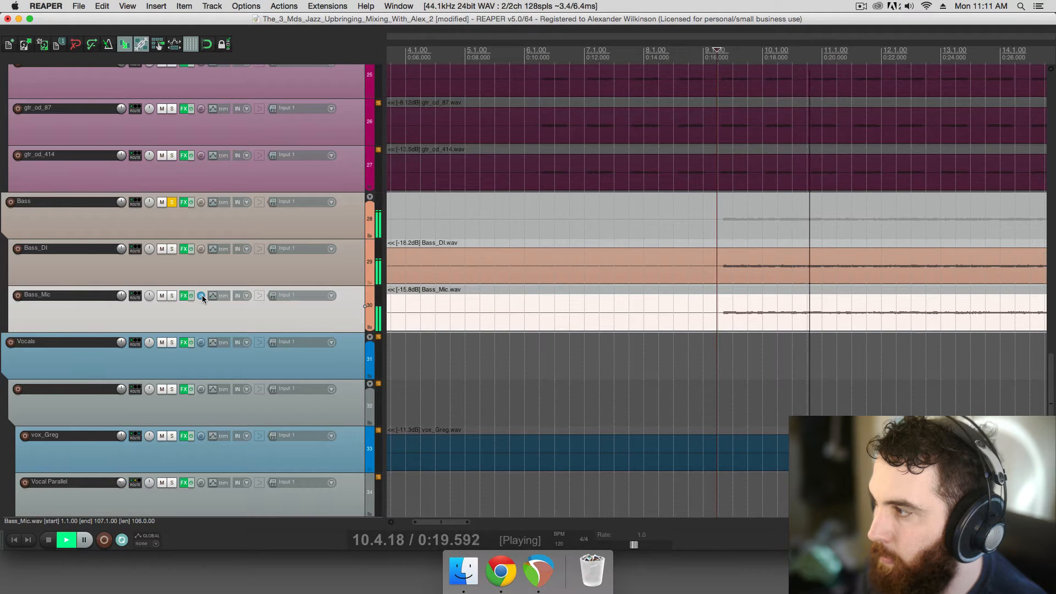
key("space")
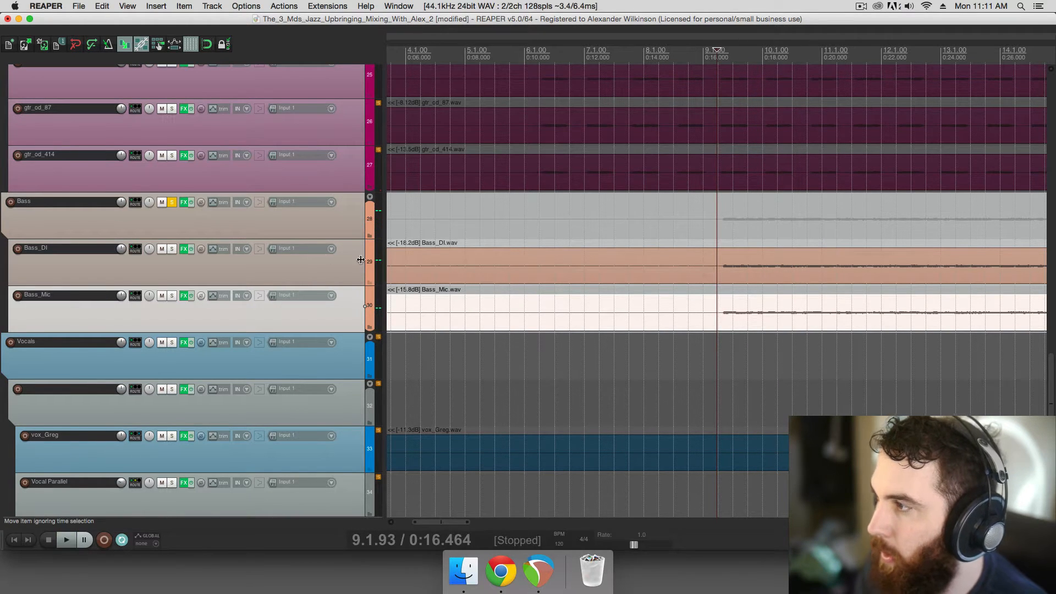
Add the VST MAutoAlign (MeldaProduction) to the Bass_DI track and close its effects window
left_click(183, 249)
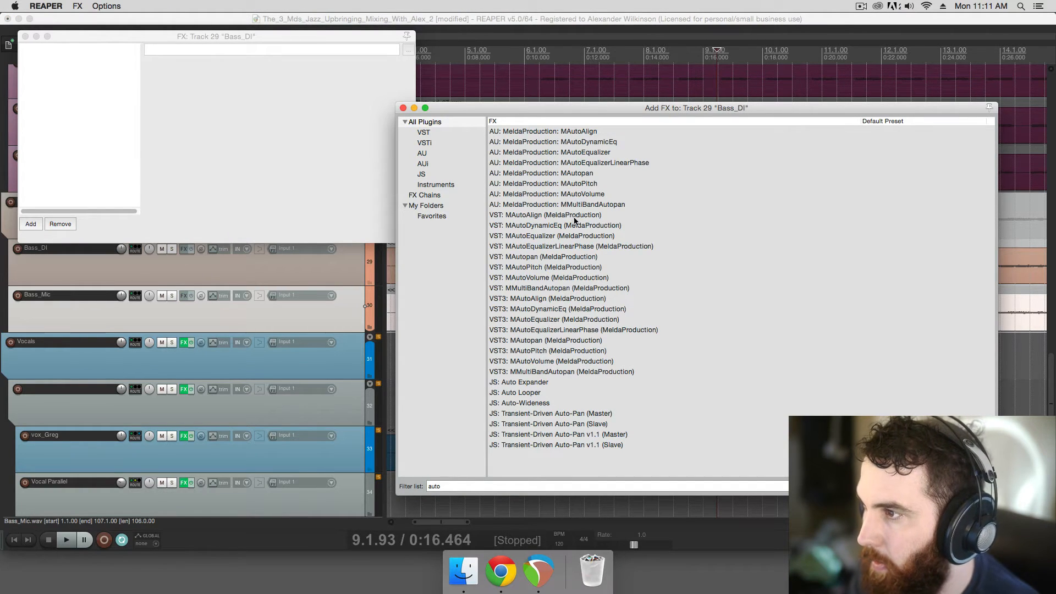
double_click(569, 216)
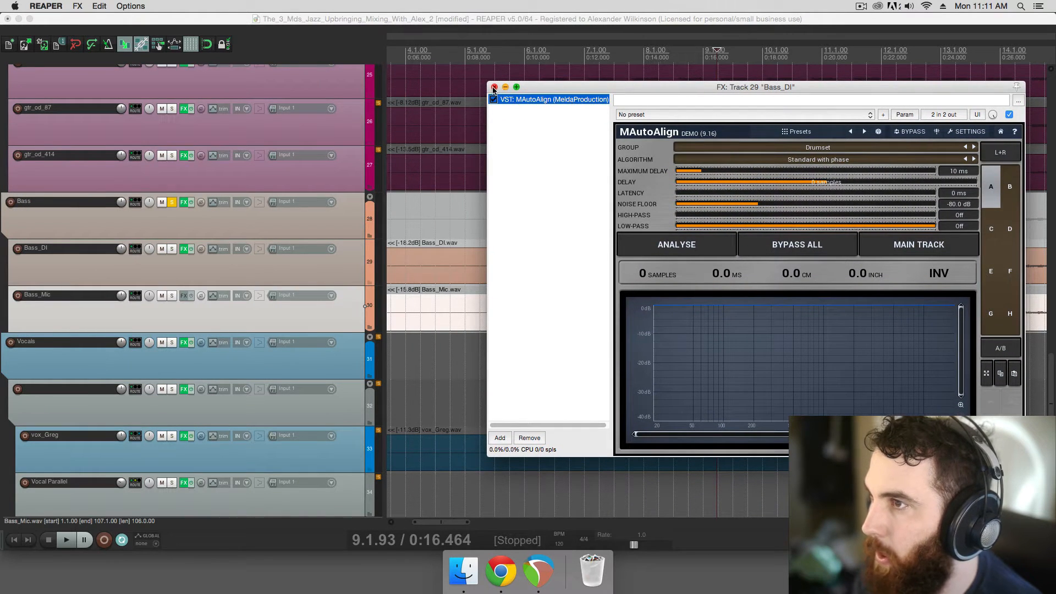
left_click(493, 87)
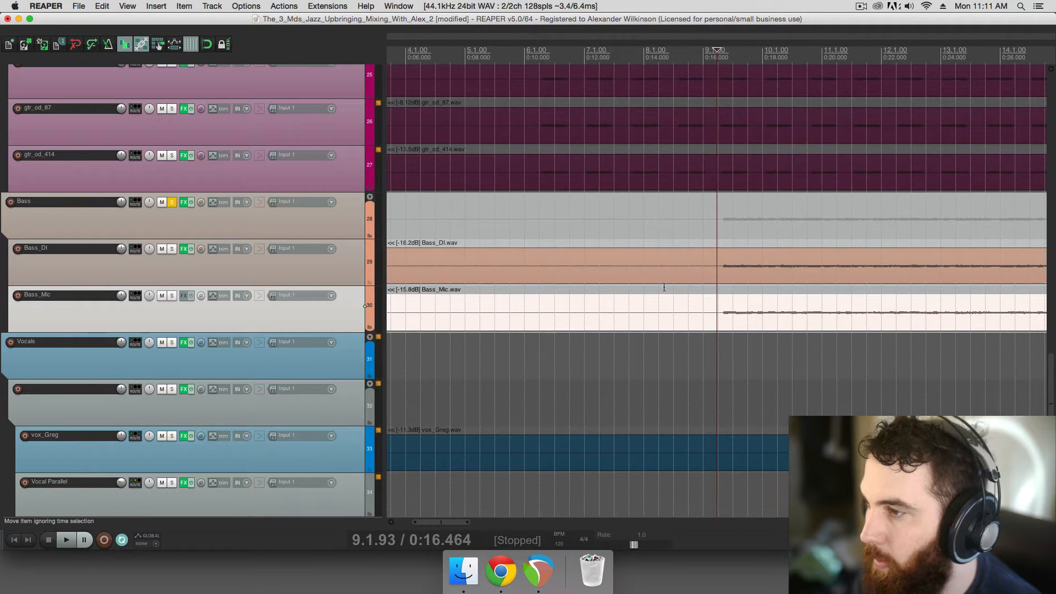
Paste a copy of MAutoAlign into Bass_Mic's effects chain and move its window clear of the track controls
scroll(664, 288, "right", 5)
left_click(183, 296)
left_click(68, 153)
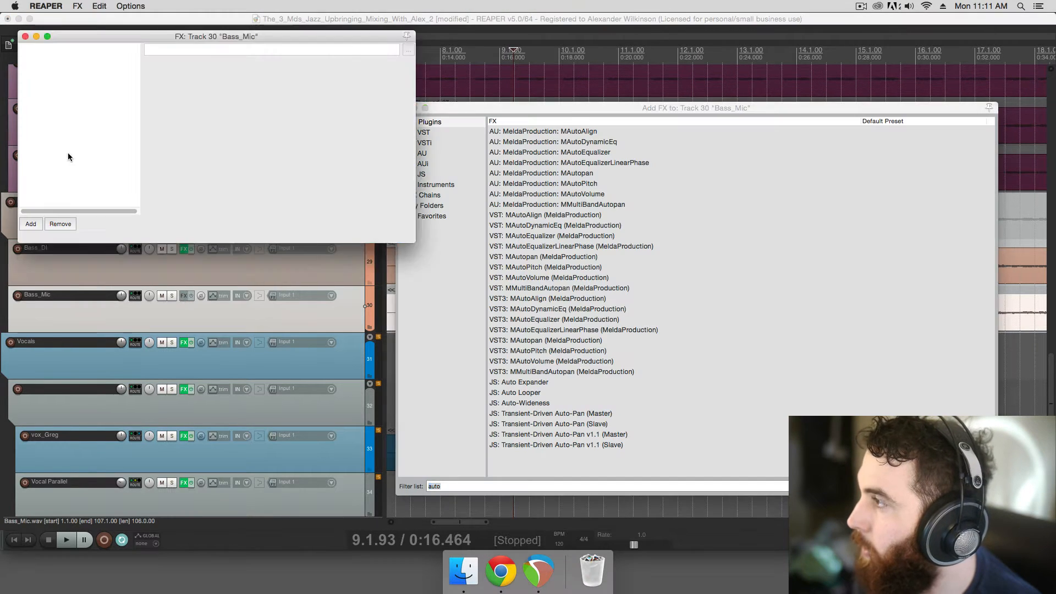
key("super+v")
left_click_drag(141, 18, 455, 162)
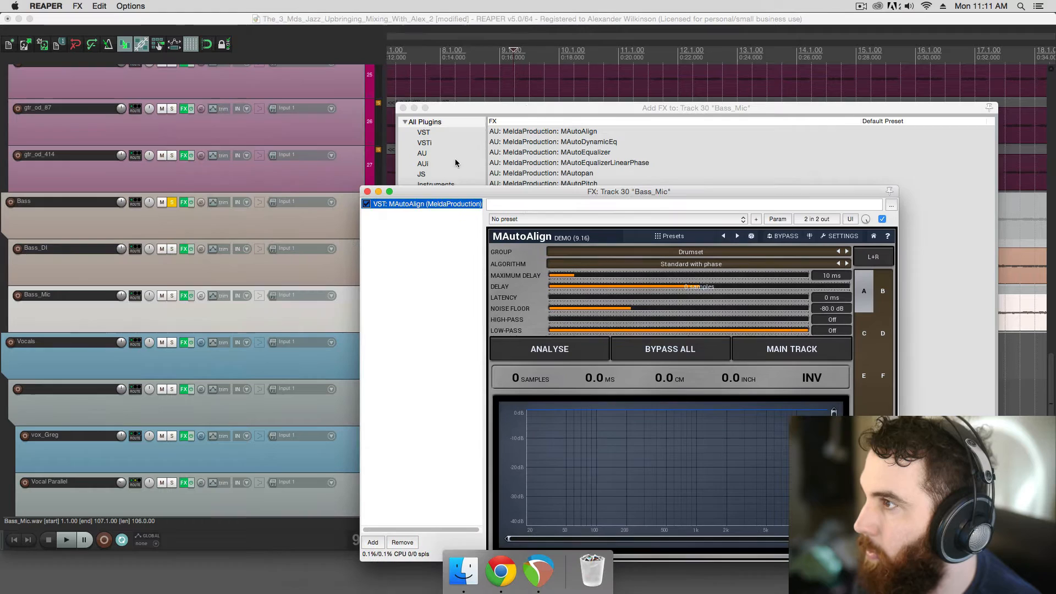
left_click(403, 108)
left_click_drag(412, 191, 649, 296)
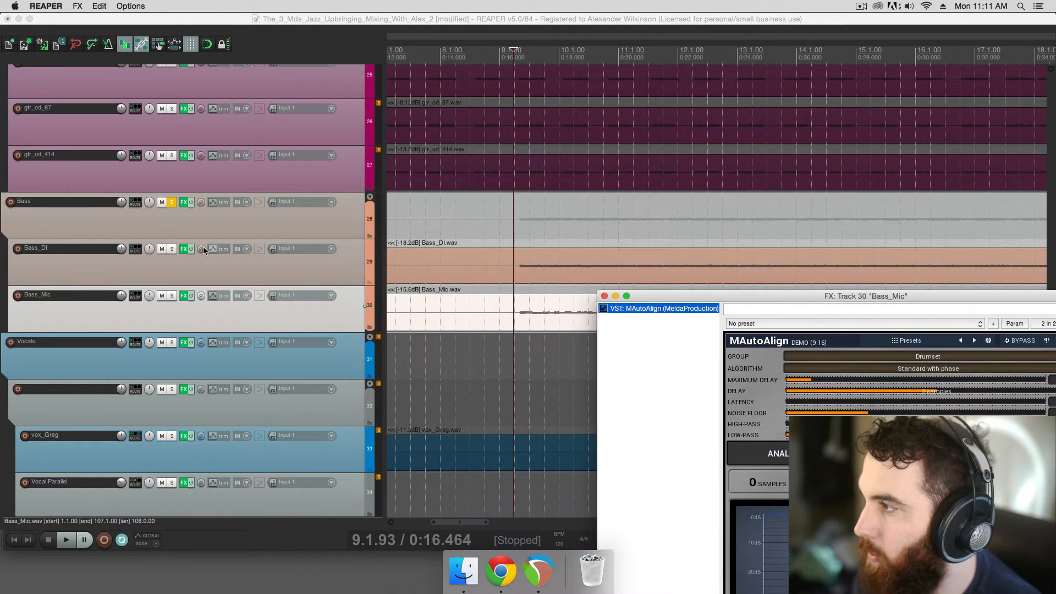
Reopen MAutoAlign on Bass_DI, start playback and analyse the alignment of the bass tracks
left_click(184, 249)
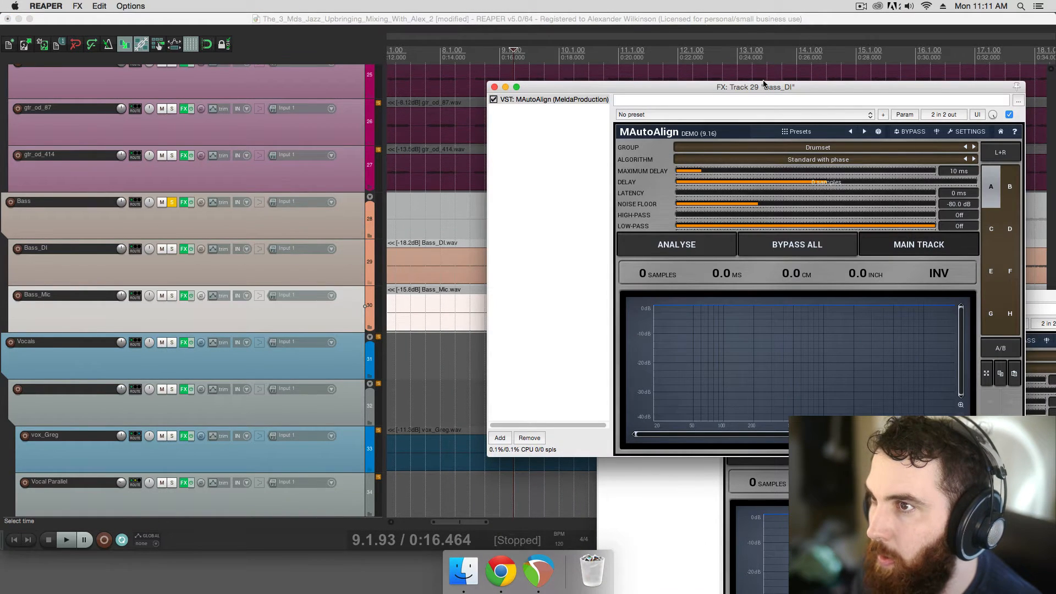
left_click_drag(763, 84, 251, 89)
key("space")
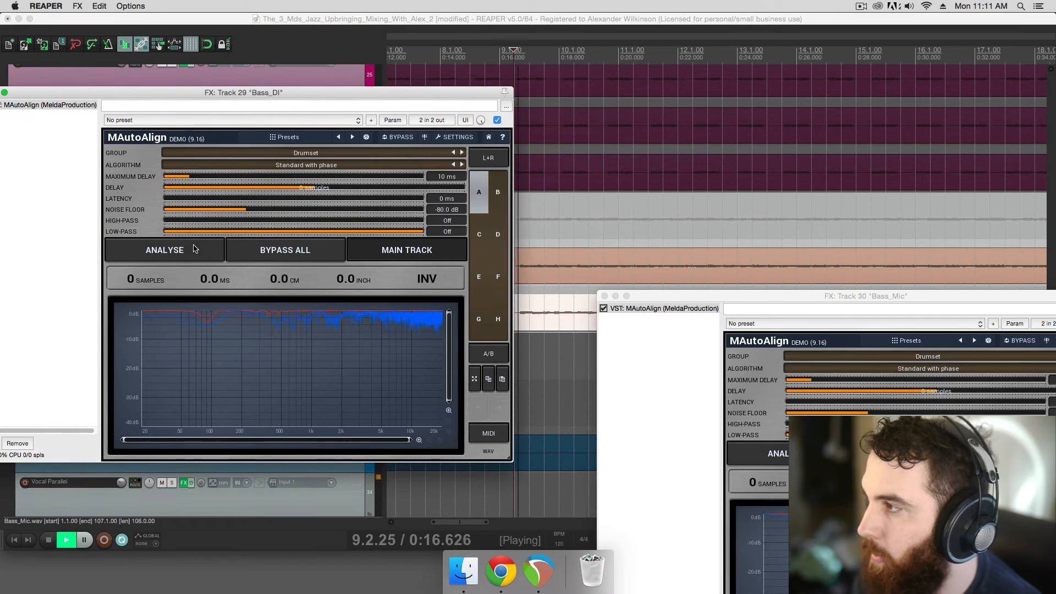
left_click(193, 251)
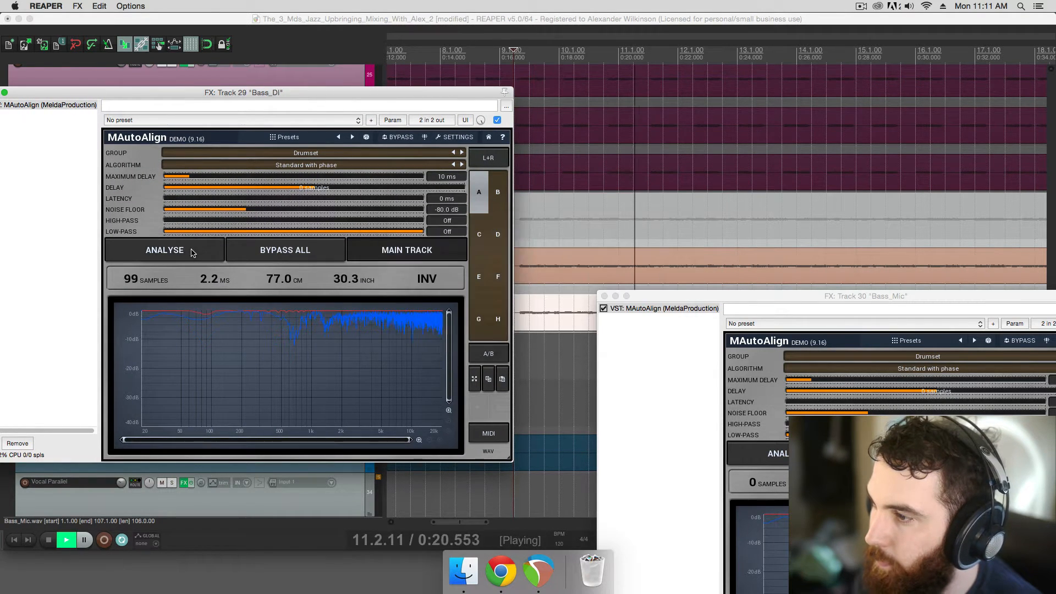
Check the alignment by toggling Bass_Mic's phase inversion during playback
left_click_drag(279, 93, 545, 346)
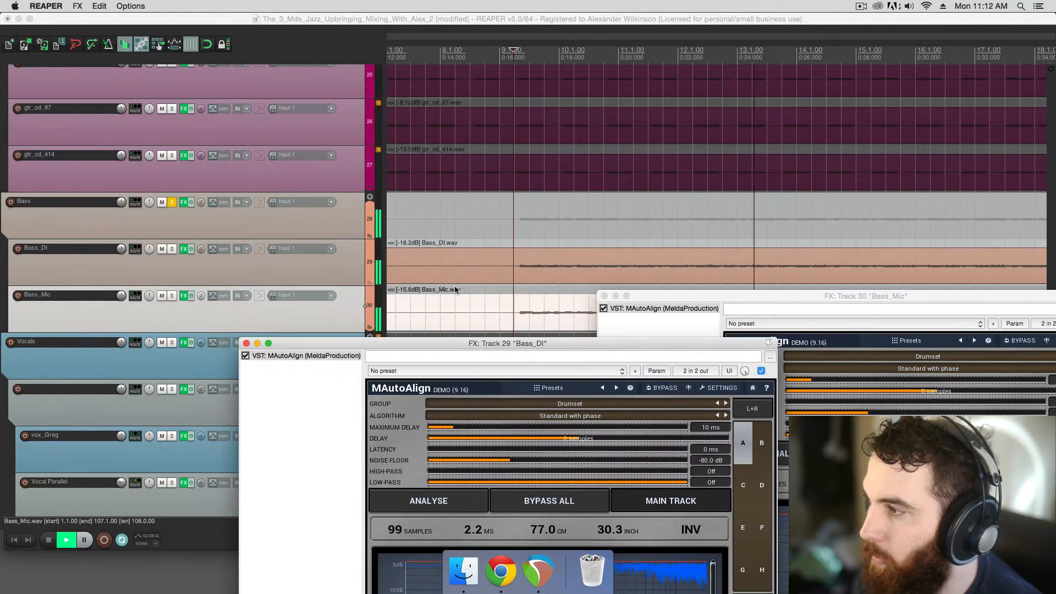
left_click(202, 299)
left_click(202, 297)
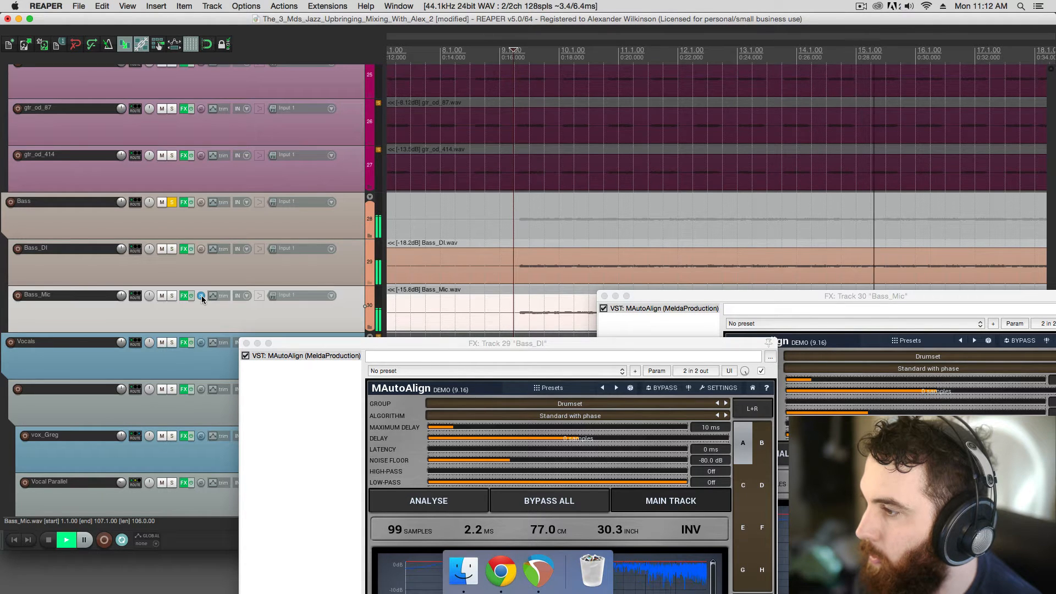
left_click(201, 297)
key("space")
Play the bass from about bar 12 and run Bass_DI's MAutoAlign analysis again
left_click(690, 224)
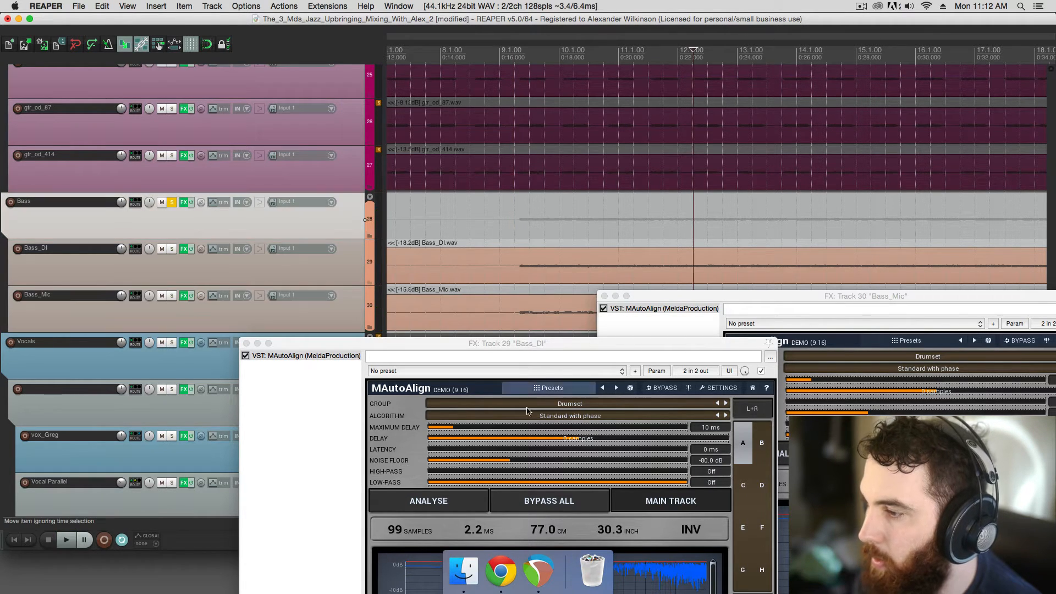
key("space")
left_click(470, 500)
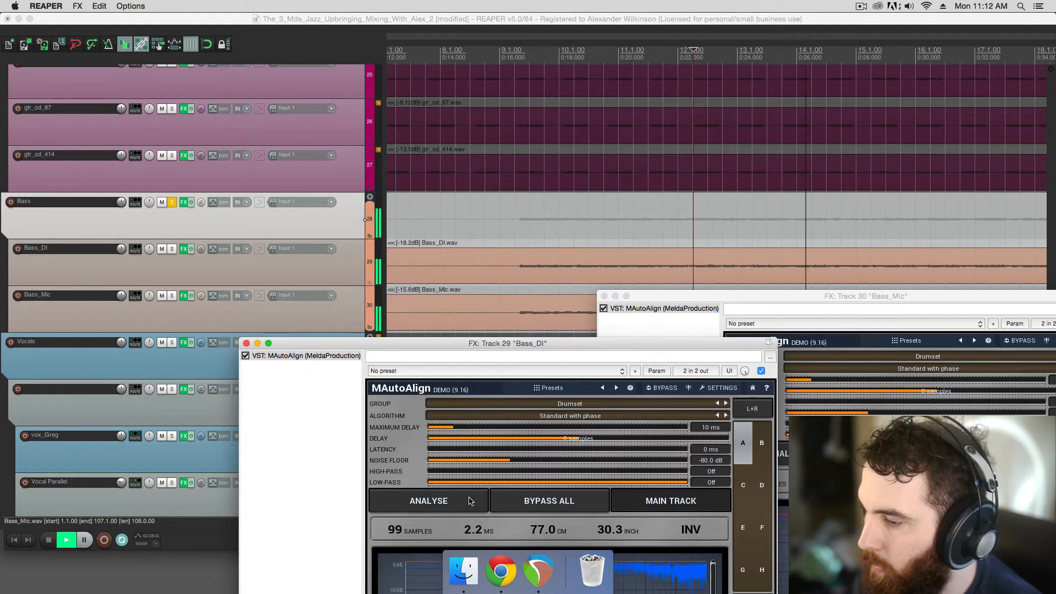
Compare Bass_Mic with inverted and normal phase after the second analysis
left_click(201, 296)
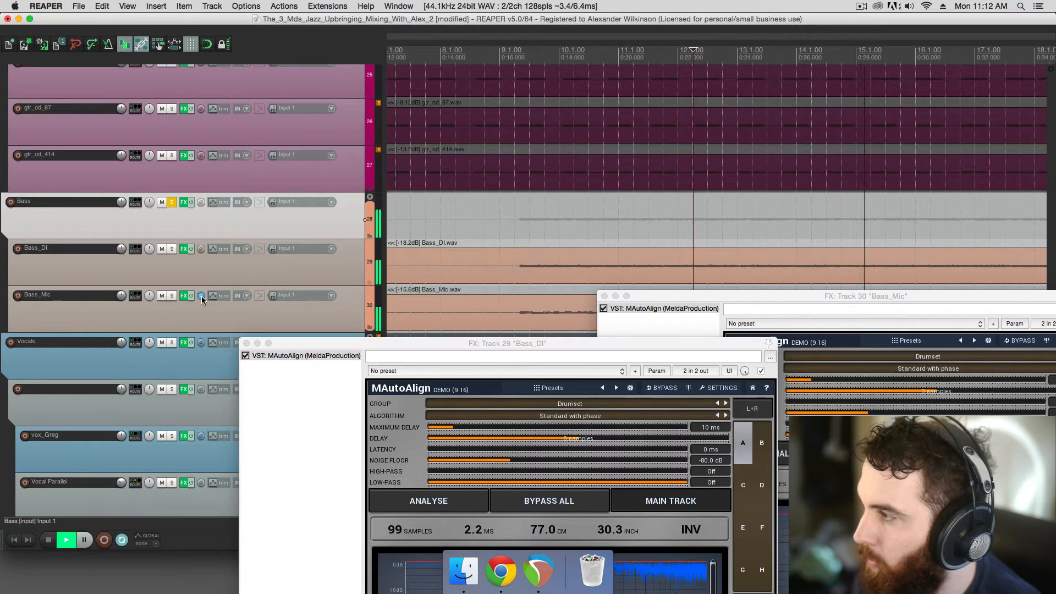
left_click(201, 296)
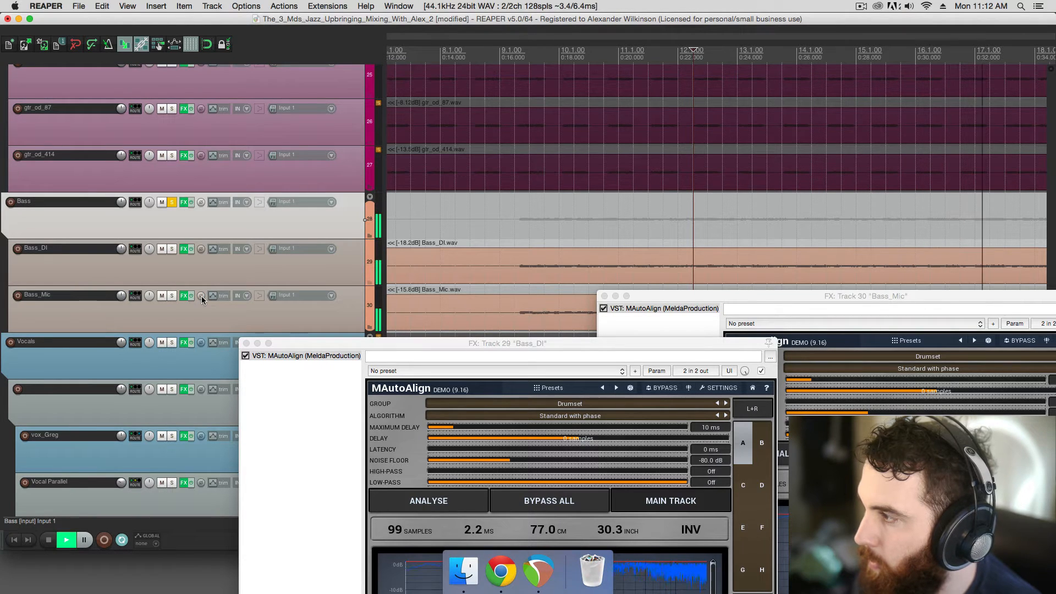
key("space")
Apply the track FX to the Bass_DI and Bass_Mic items as new mono takes, and remove MAutoAlign from both tracks
left_click_drag(303, 343, 304, 369)
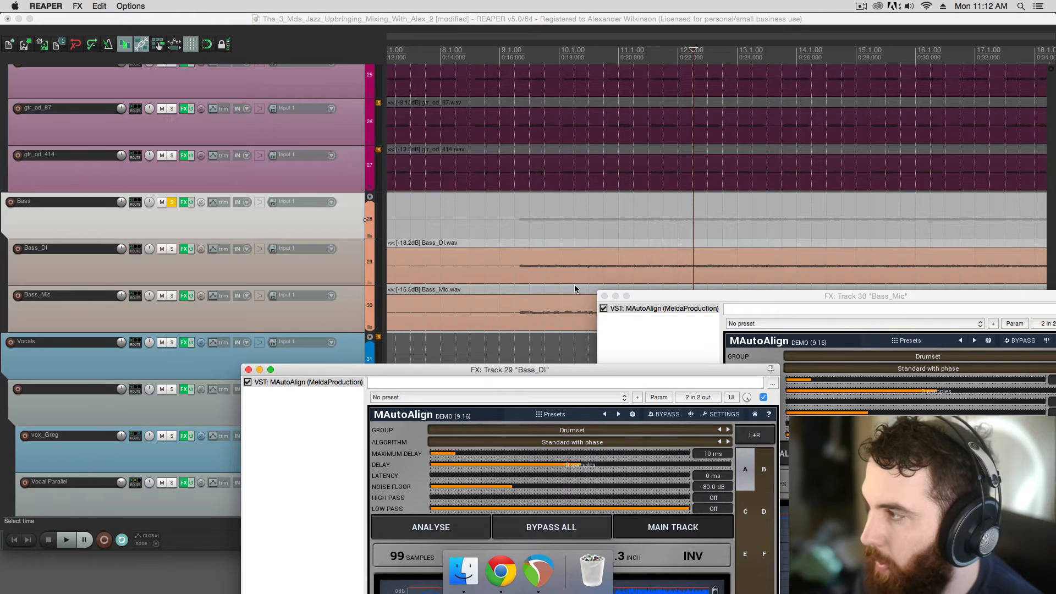
left_click_drag(556, 257, 566, 309)
right_click(566, 309)
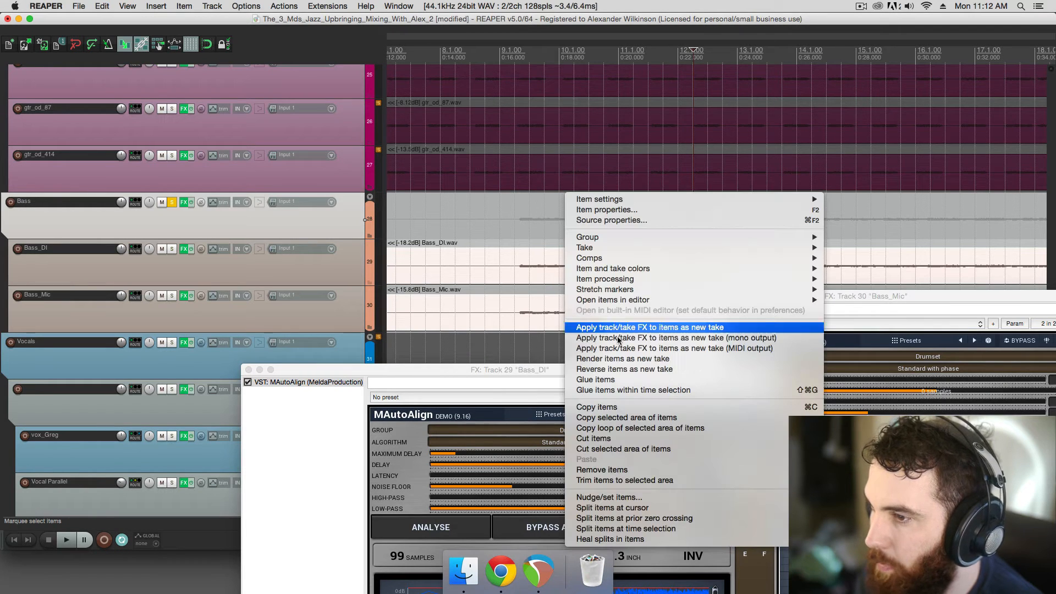
left_click(723, 338)
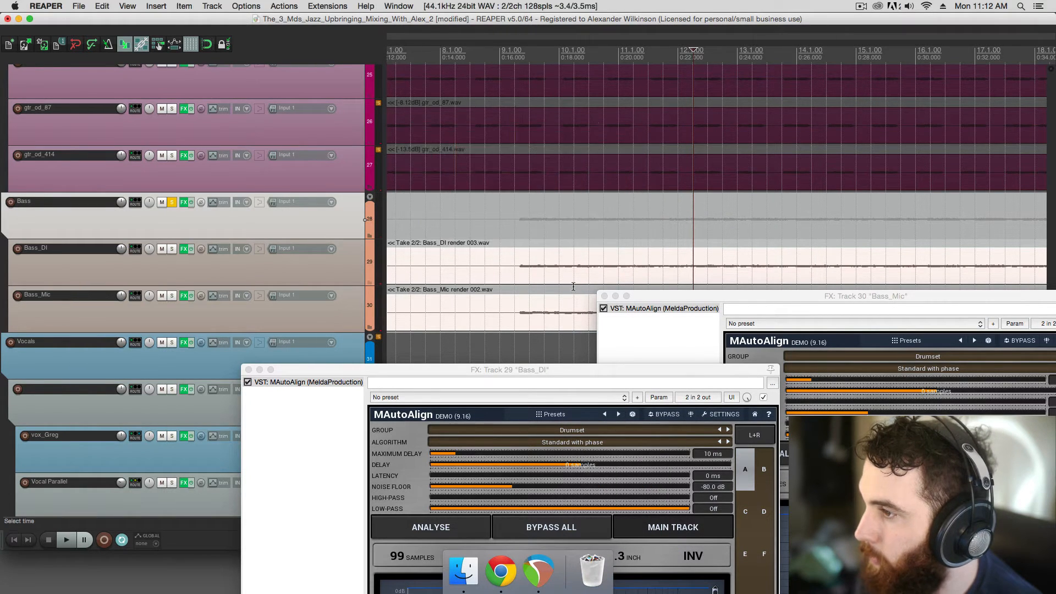
left_click(184, 250, "alt")
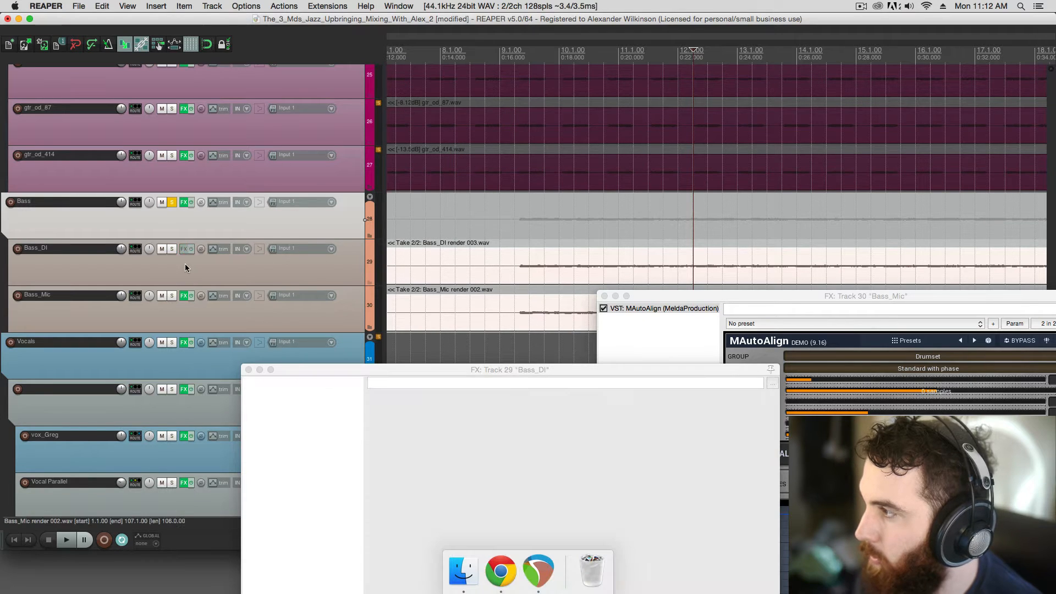
left_click(185, 296, "alt")
Zoom in on the first bass note after bar 9 and compare the rendered Bass_DI and Bass_Mic waveforms
left_click_drag(520, 258, 521, 277)
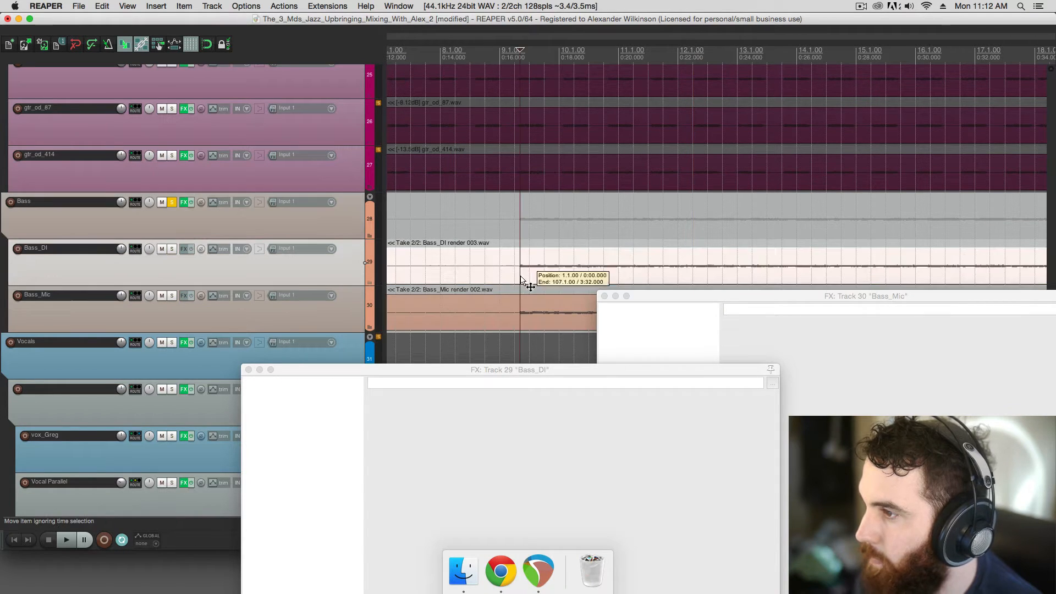
scroll(606, 280, "up", 8)
scroll(699, 280, "up", 5)
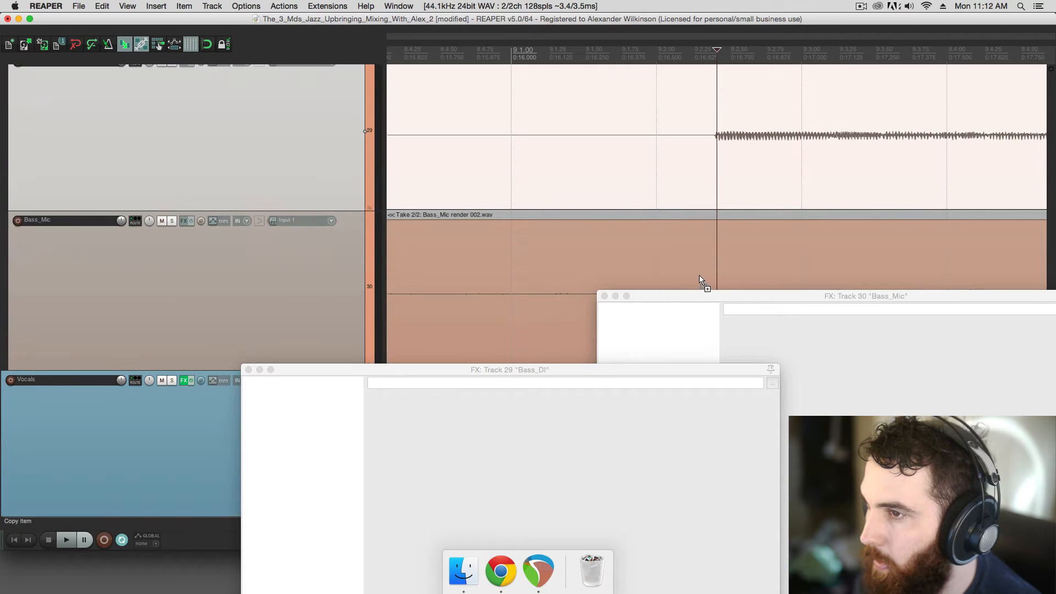
scroll(748, 184, "down", 4)
scroll(743, 194, "down", 4)
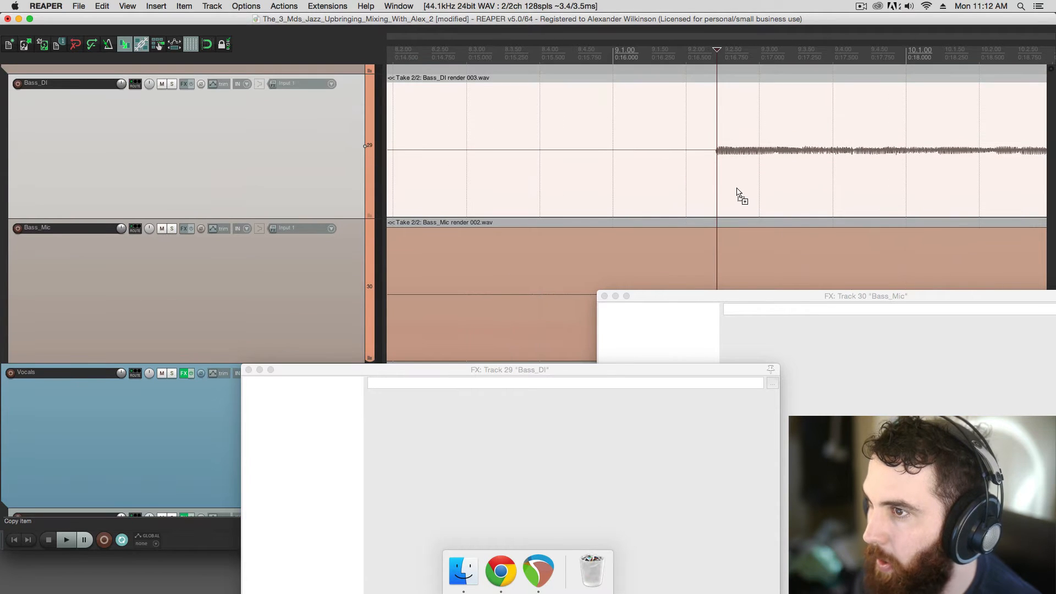
Play the rendered bass takes briefly from just before the first note, and close the Bass_DI and Bass_Mic FX windows
left_click(696, 183)
key("space")
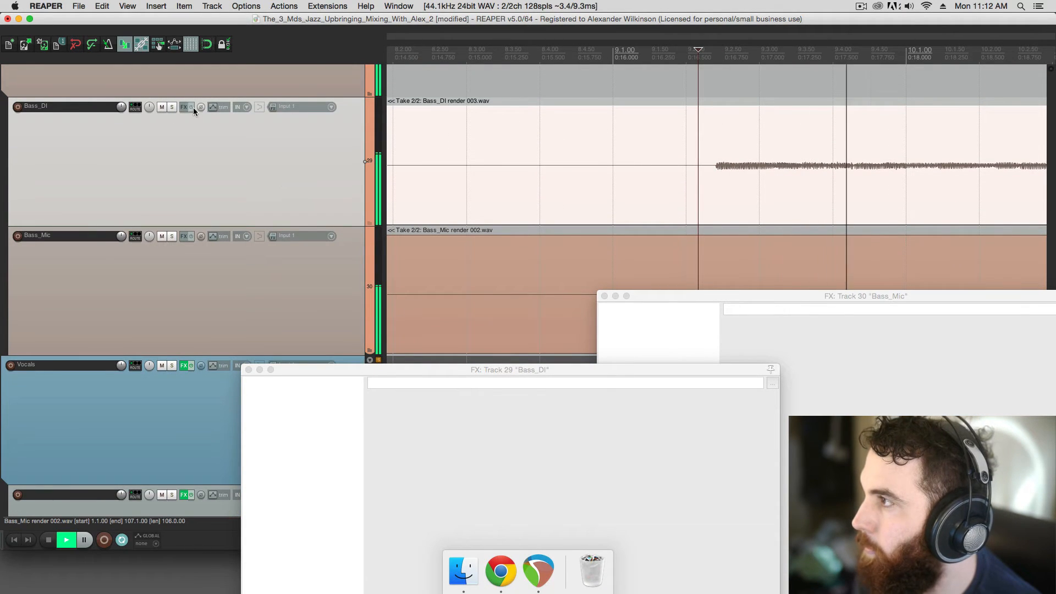
scroll(545, 195, "down", 4)
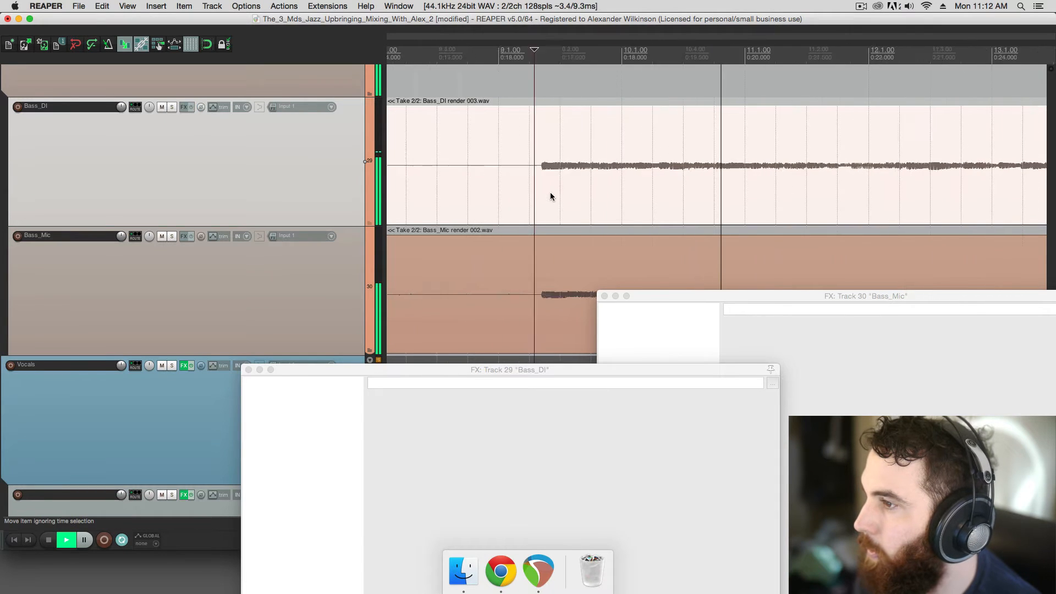
scroll(540, 196, "down", 2)
key("space")
left_click(605, 296)
left_click(248, 370)
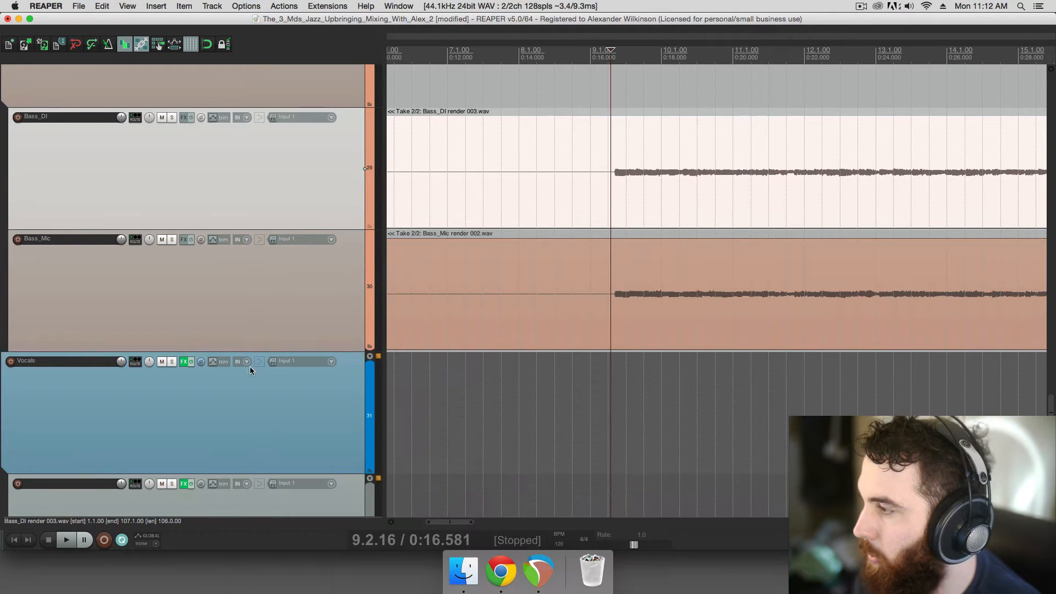
Listen to Bass_Mic soloed from the first bass note near bar 9, and unsolo it when finished
scroll(591, 226, "down", 2)
scroll(590, 224, "down", 2)
left_click(620, 219)
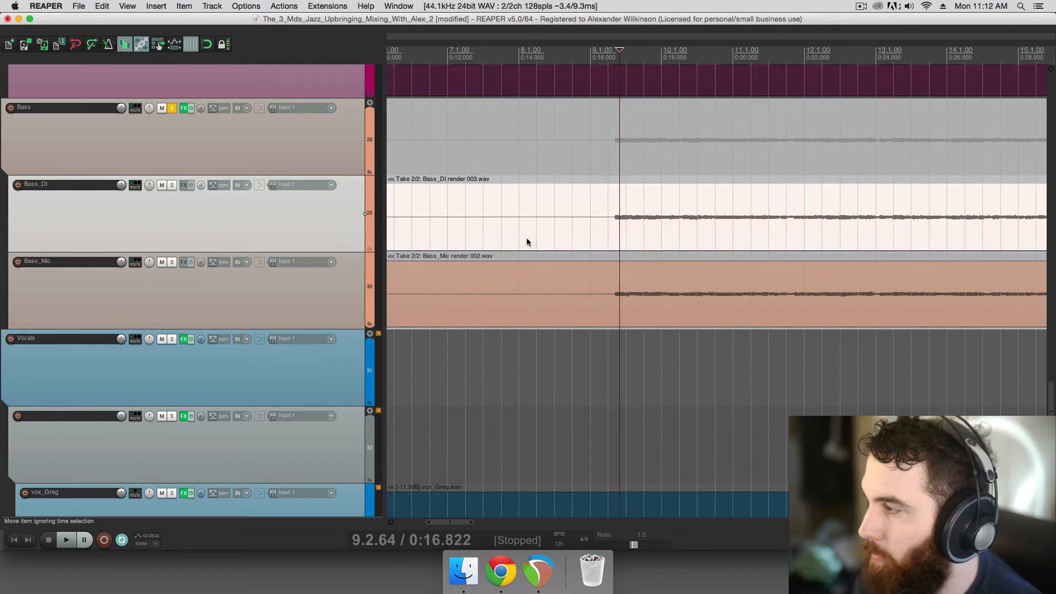
left_click(144, 297)
left_click(172, 262)
key("space")
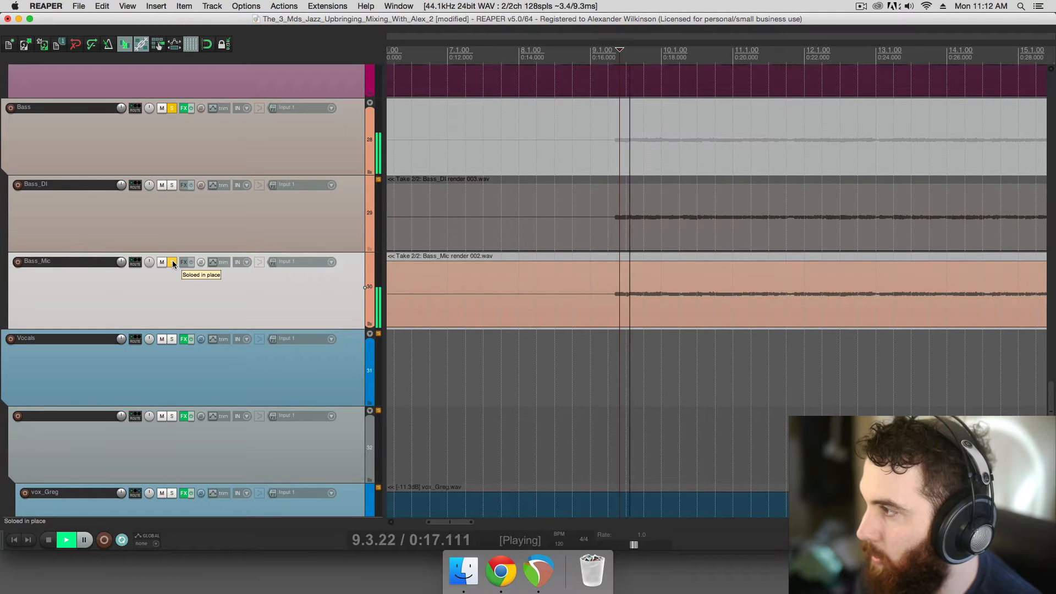
key("space")
left_click(173, 262)
Set the edit cursor at the start of the bass part, select the Bass folder track and play from there
scroll(627, 262, "down", 2)
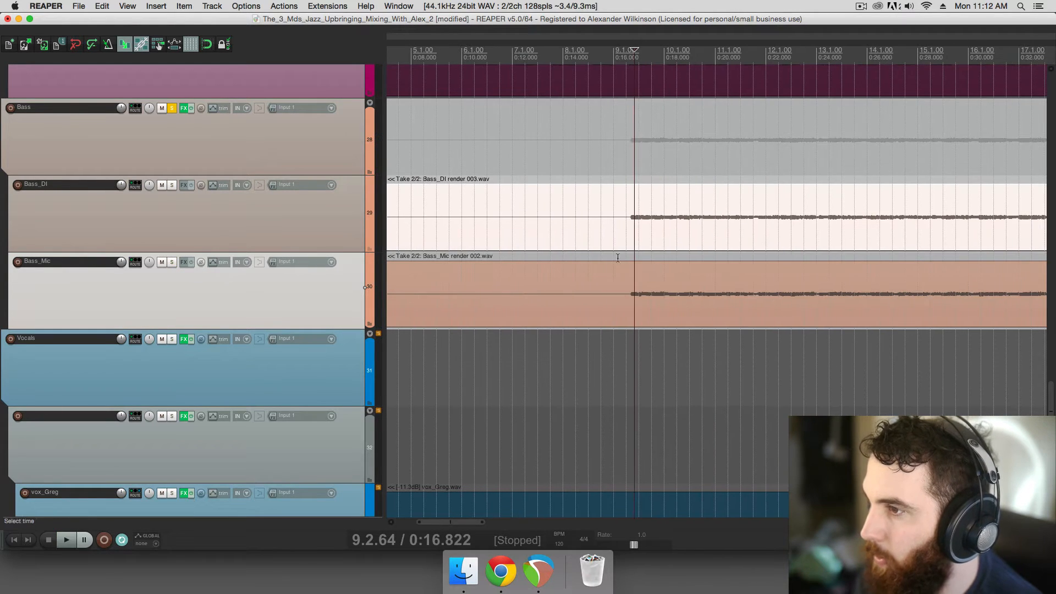
left_click(619, 235)
left_click(640, 233)
scroll(612, 235, "down", 2)
scroll(642, 237, "right", 3)
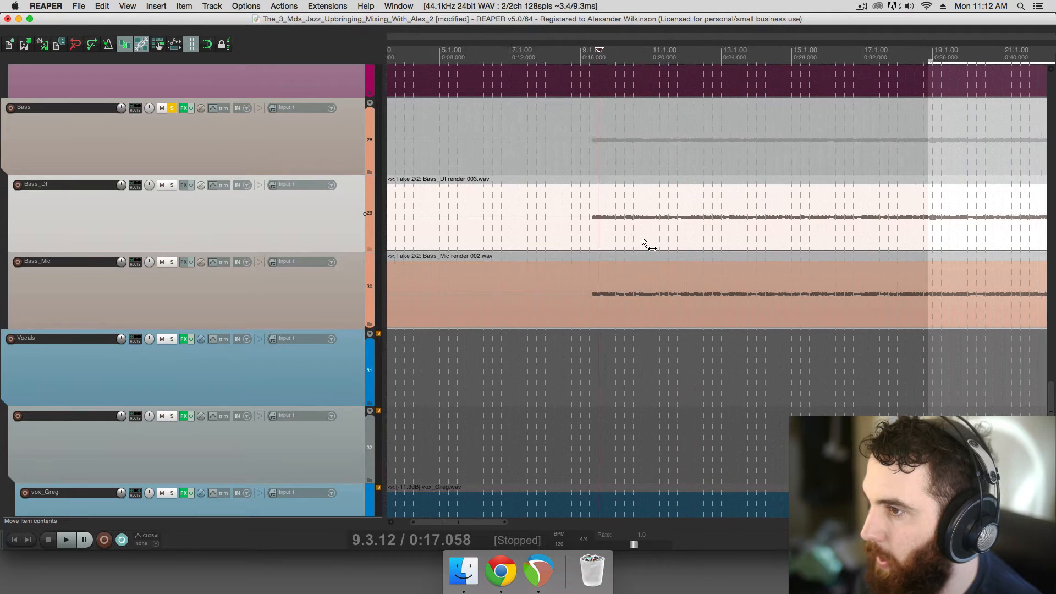
scroll(641, 242, "right", 3)
left_click(474, 228)
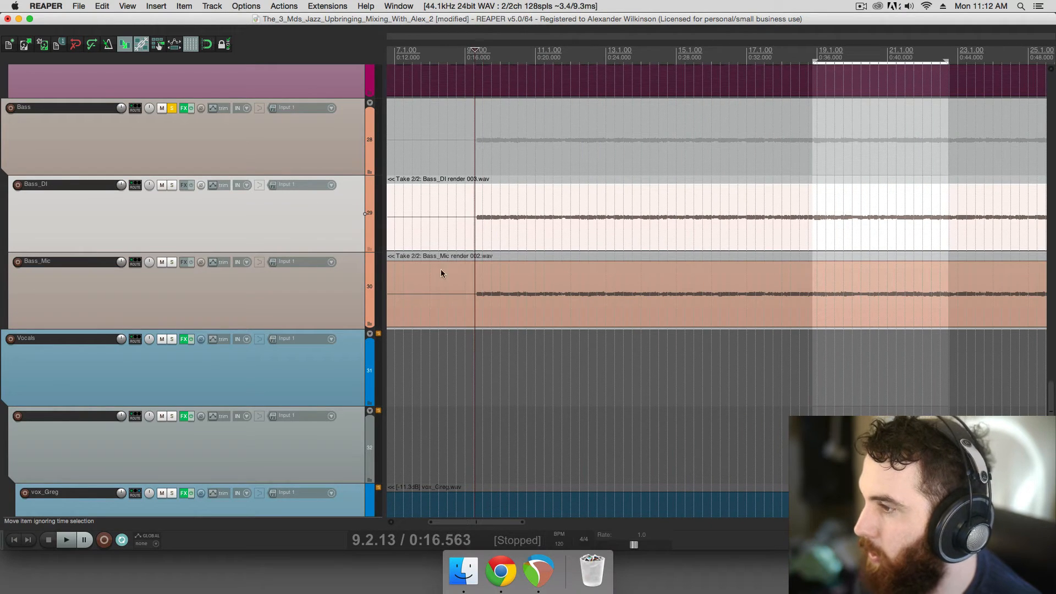
left_click(263, 135)
key("space")
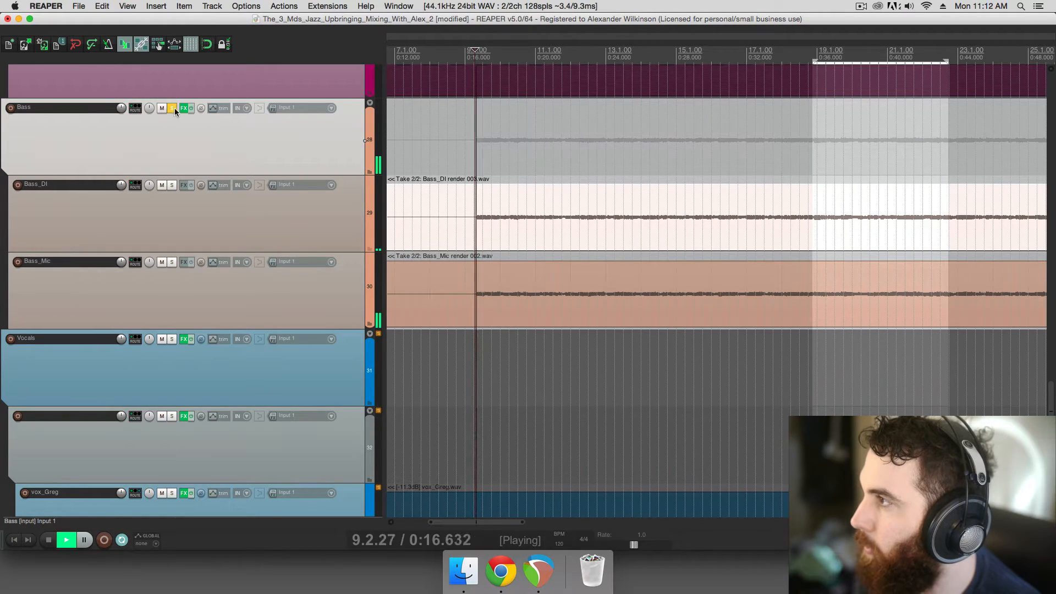
Open Virtual Mix Rack on the Bass folder and load a CS-EQ module into the first empty rack slot
left_click(184, 108)
left_click_drag(346, 14, 684, 116)
key("space")
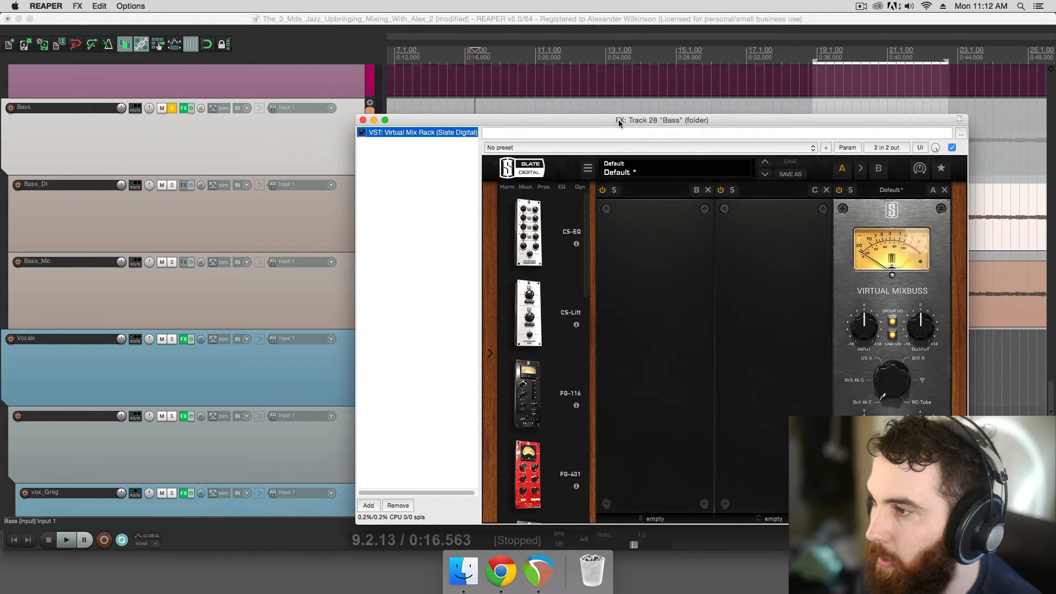
left_click_drag(620, 122, 622, 162)
left_click_drag(530, 272, 665, 315)
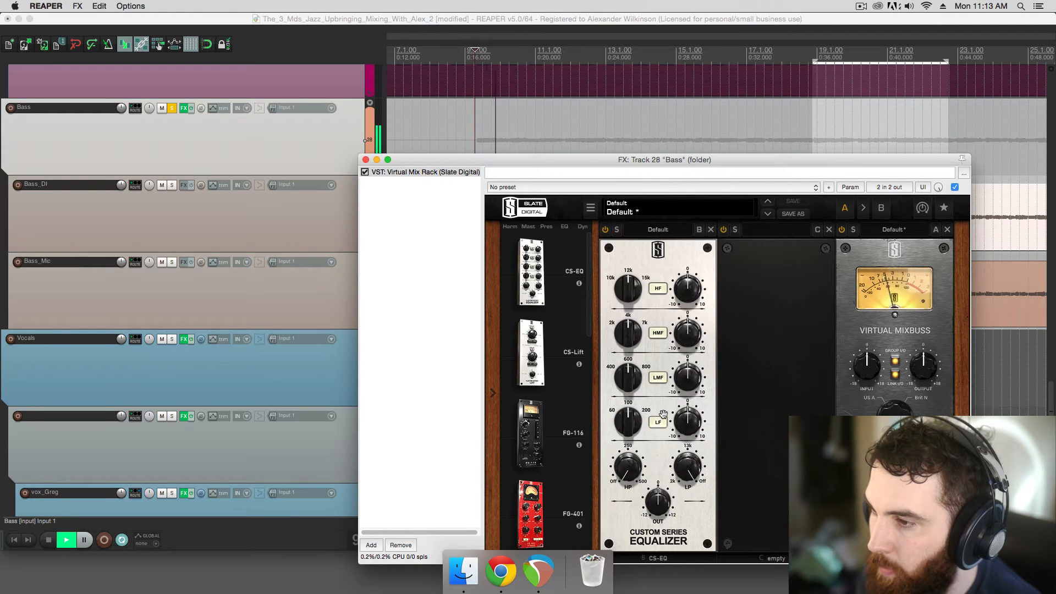
On the CS-EQ, boost the HMF band at a higher frequency and cut the LF band by about 3 dB at a raised frequency
left_click_drag(636, 420, 692, 444)
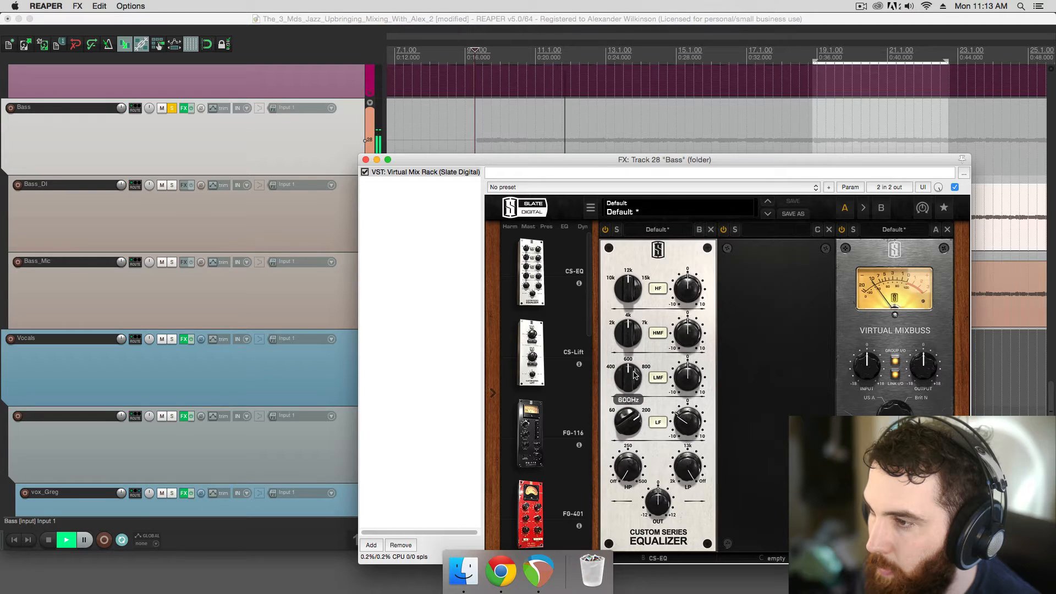
left_click_drag(628, 333, 698, 289)
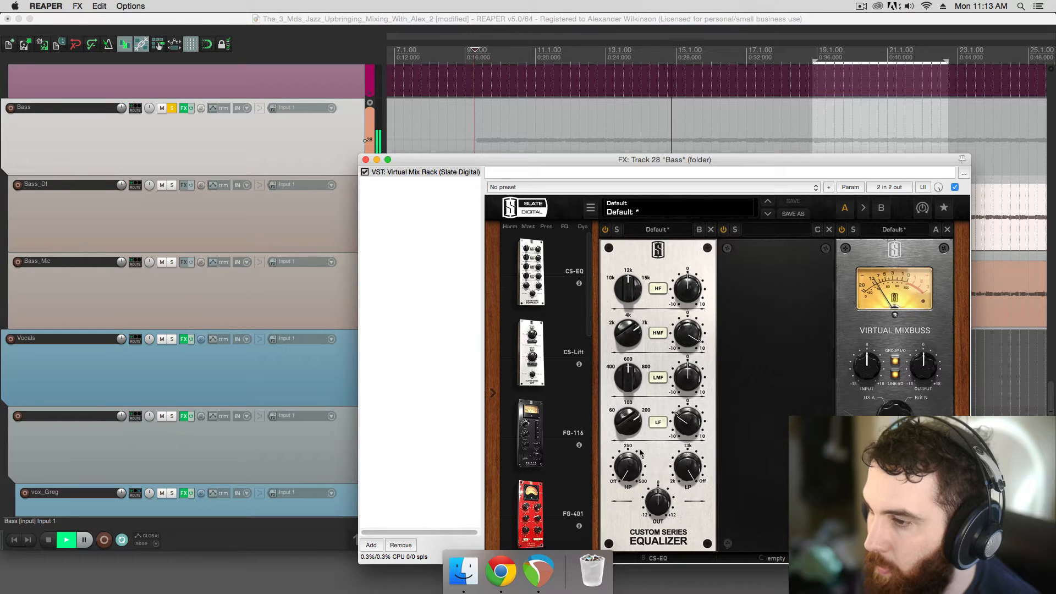
mouse_move(688, 423)
left_mouse_down()
mouse_move(687, 445)
mouse_move(697, 430)
left_mouse_up()
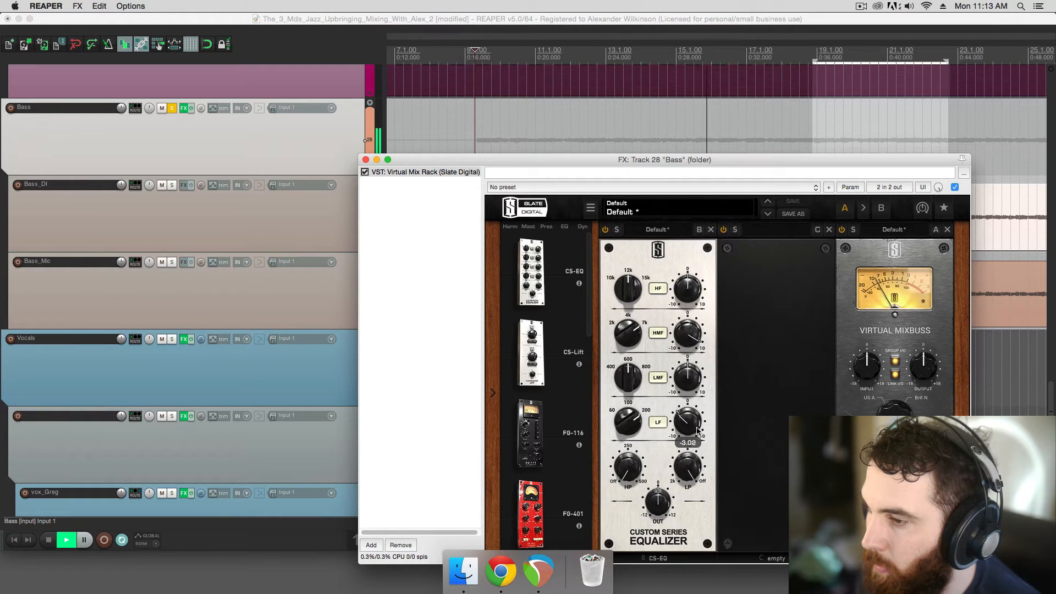
Insert a CS-Lift module ahead of the CS-EQ, with Low Lift at about 3 and some High Lift added
left_click_drag(665, 260, 770, 275)
left_click_drag(539, 341, 660, 366)
left_click_drag(651, 413, 654, 412)
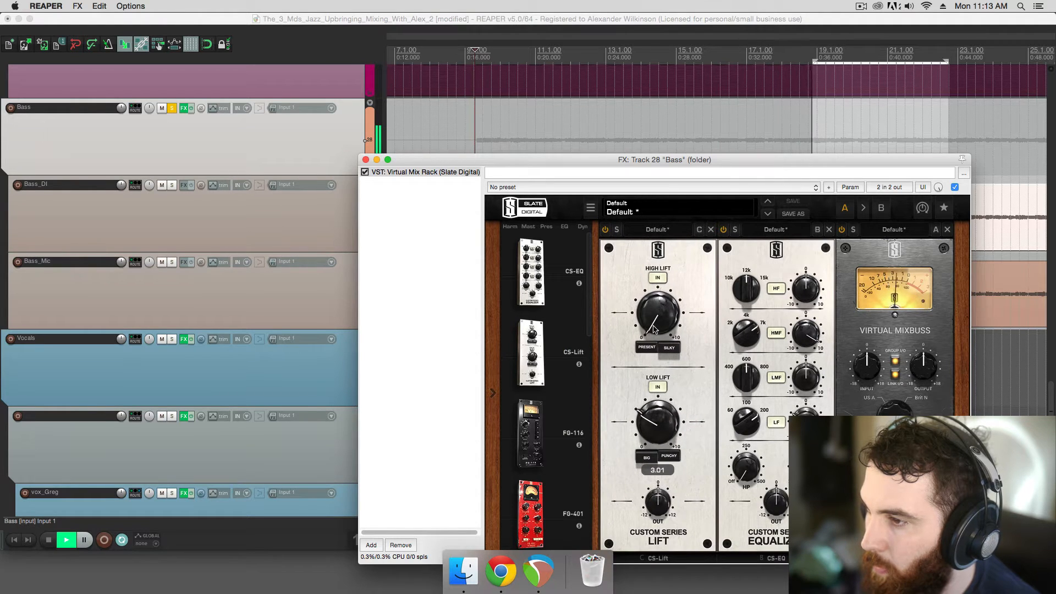
left_click_drag(655, 329, 655, 332)
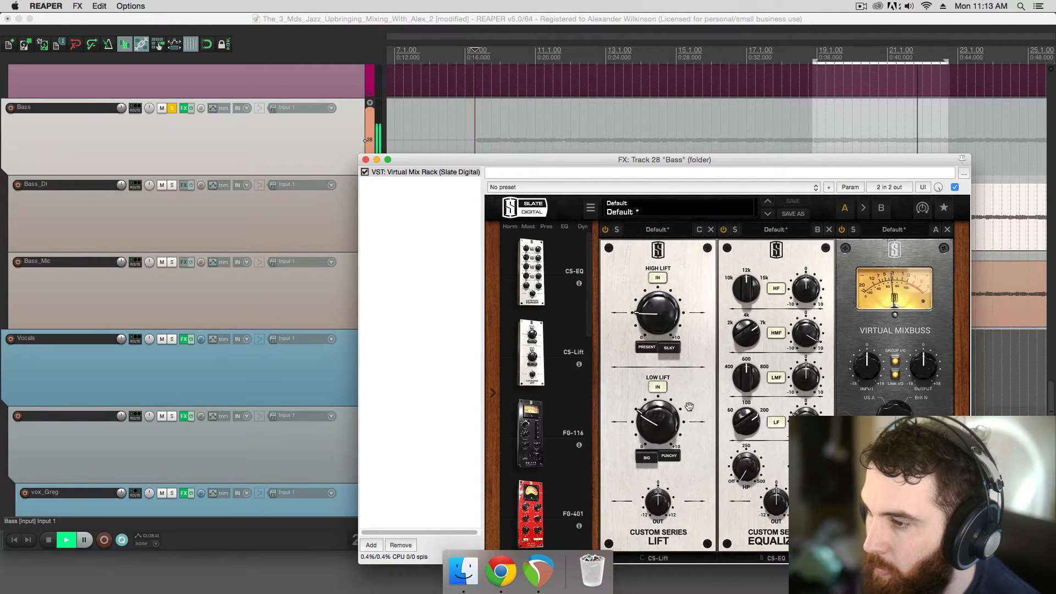
Switch the CS-Lift's Low Lift to Punchy with High Lift fully down, and set the CS-EQ high-pass filter to about 149 Hz
mouse_move(734, 412)
left_mouse_down()
mouse_move(842, 543)
mouse_move(824, 542)
mouse_move(732, 460)
mouse_move(747, 446)
mouse_move(742, 420)
left_mouse_up()
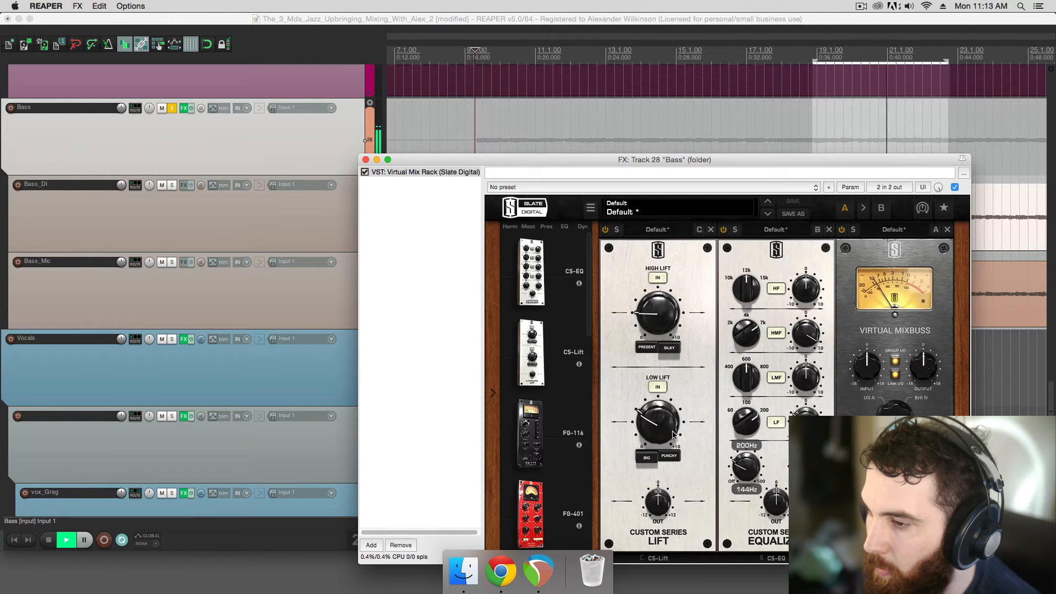
left_click(669, 456)
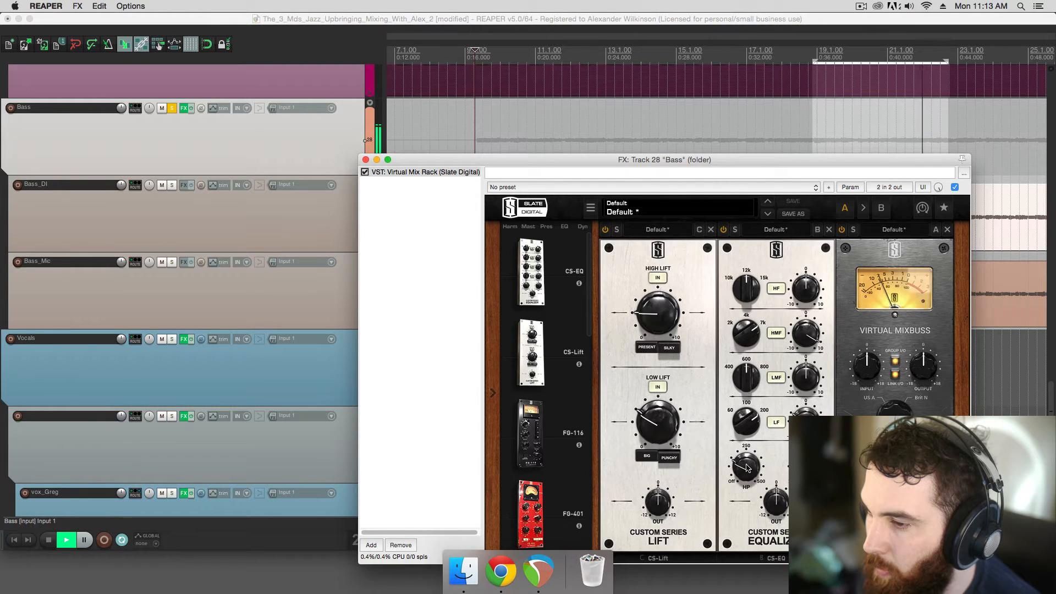
mouse_move(747, 468)
left_mouse_down()
mouse_move(744, 440)
mouse_move(739, 457)
left_mouse_up()
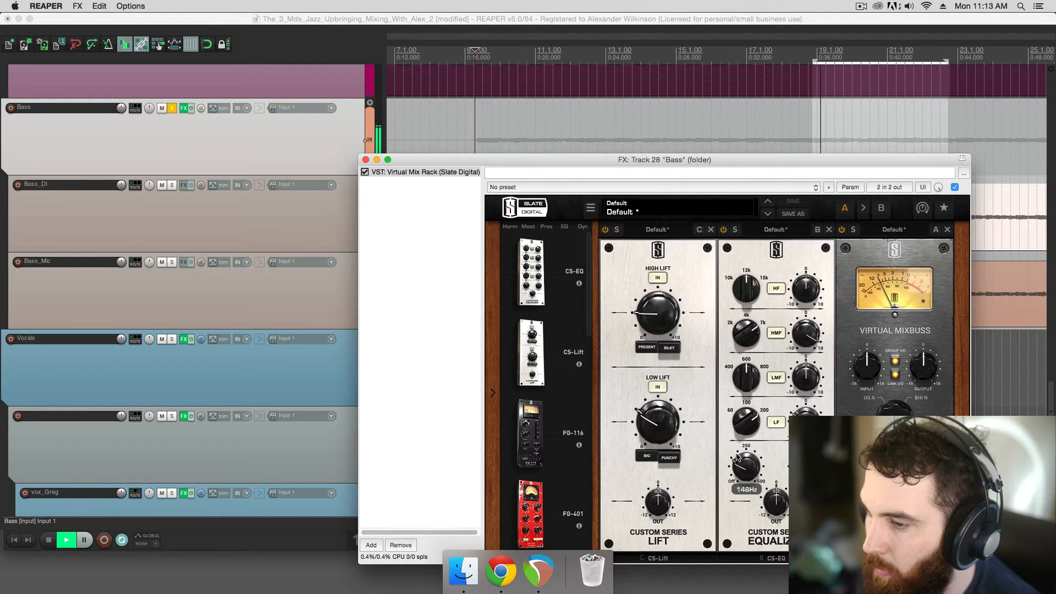
left_click_drag(664, 322, 664, 352)
mouse_move(742, 461)
left_mouse_down()
mouse_move(742, 473)
mouse_move(744, 461)
left_mouse_up()
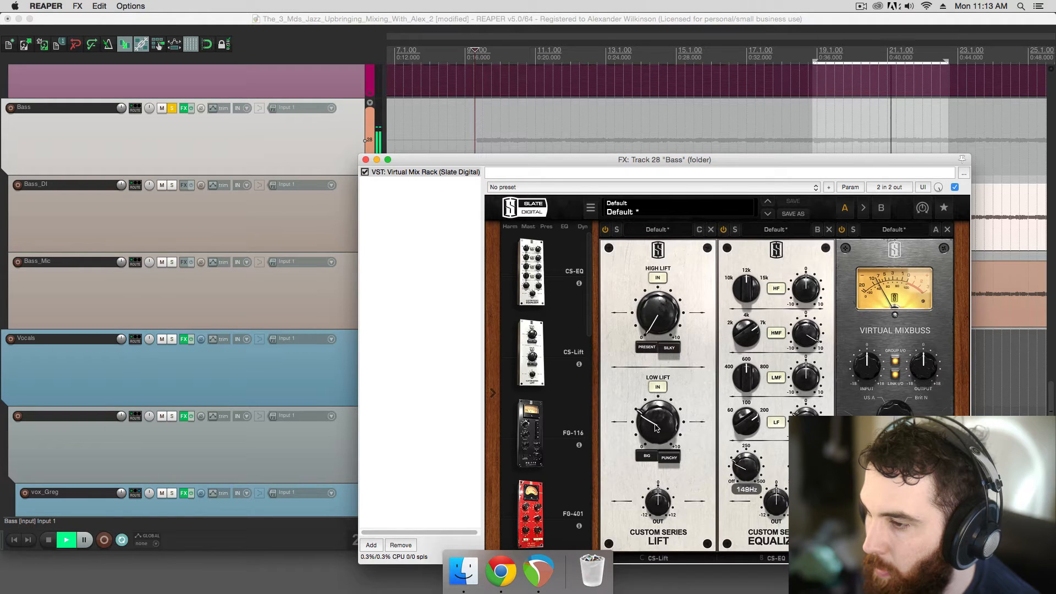
Balance the CS-Lift's Low Lift against the CS-EQ high-pass filter by ear, bringing Low Lift down to about 0.97
left_click_drag(656, 428, 661, 382)
mouse_move(741, 465)
left_mouse_down()
mouse_move(737, 498)
mouse_move(737, 475)
left_mouse_up()
left_click_drag(657, 440, 652, 469)
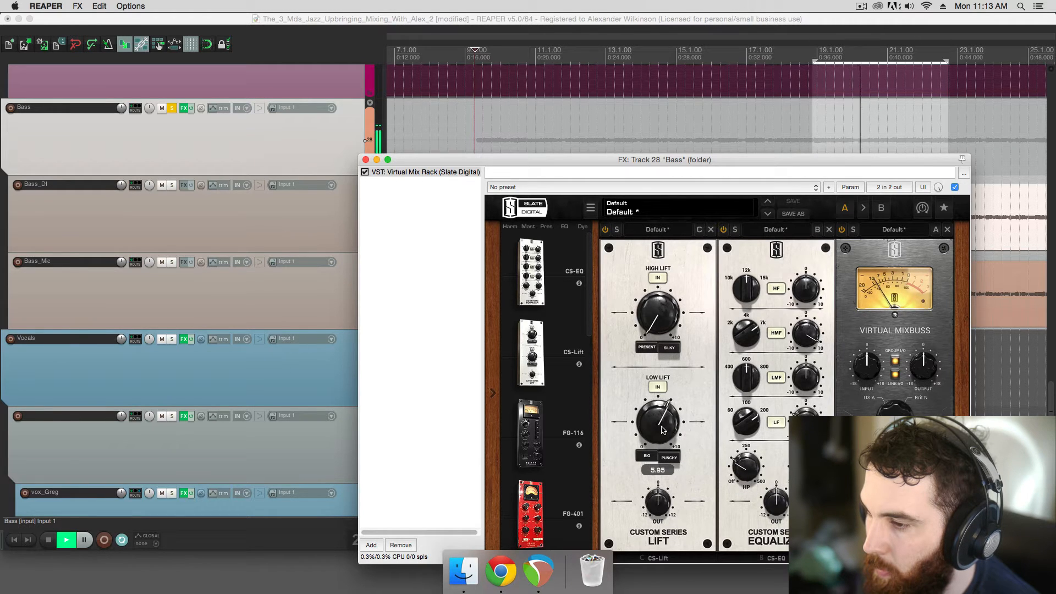
left_click_drag(662, 430, 655, 441)
left_click_drag(745, 468, 746, 462)
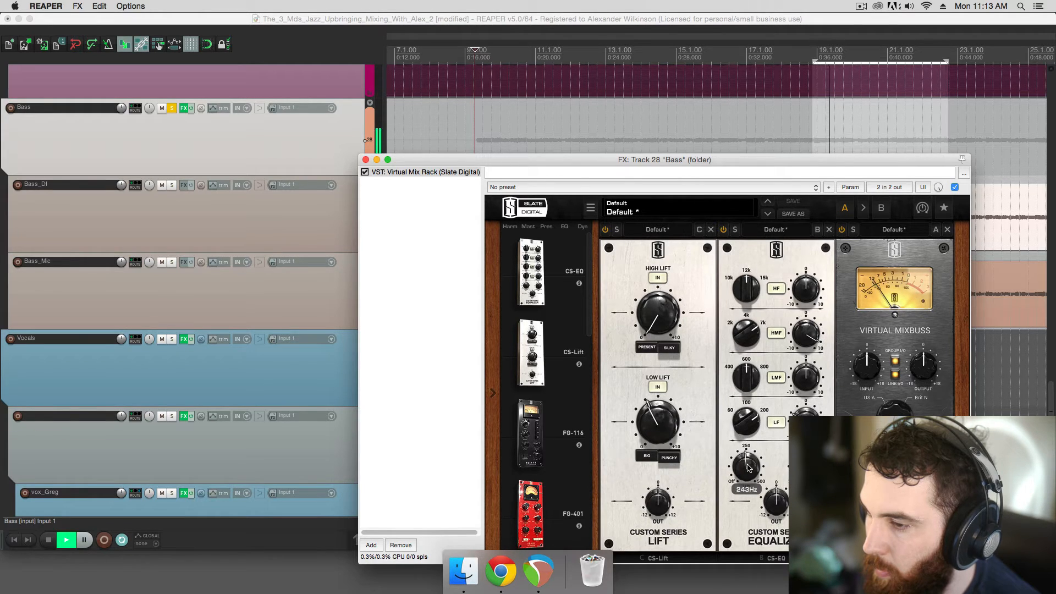
left_click_drag(660, 426, 657, 439)
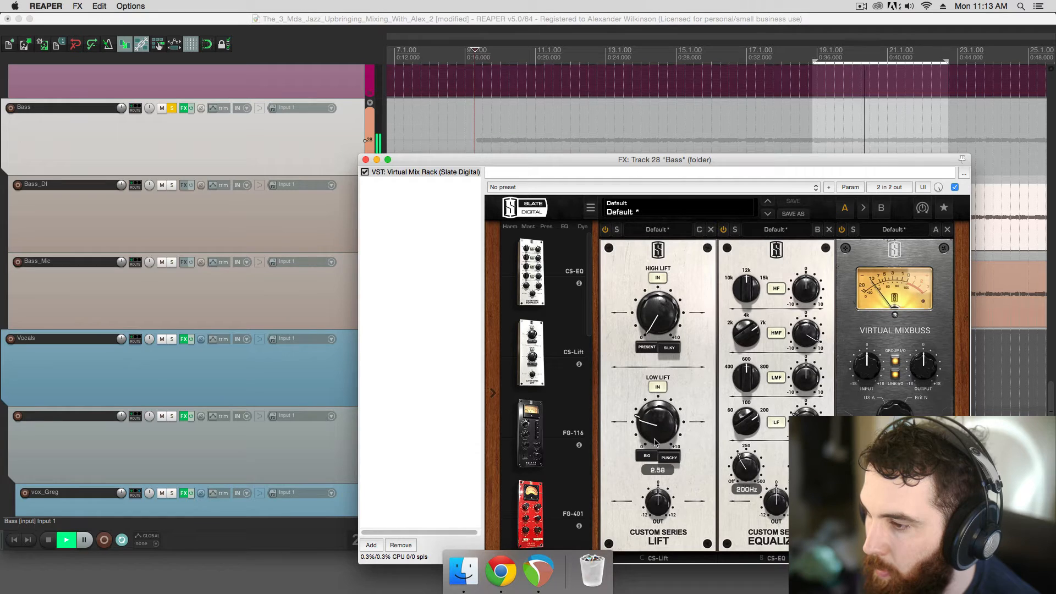
left_click_drag(743, 468, 746, 475)
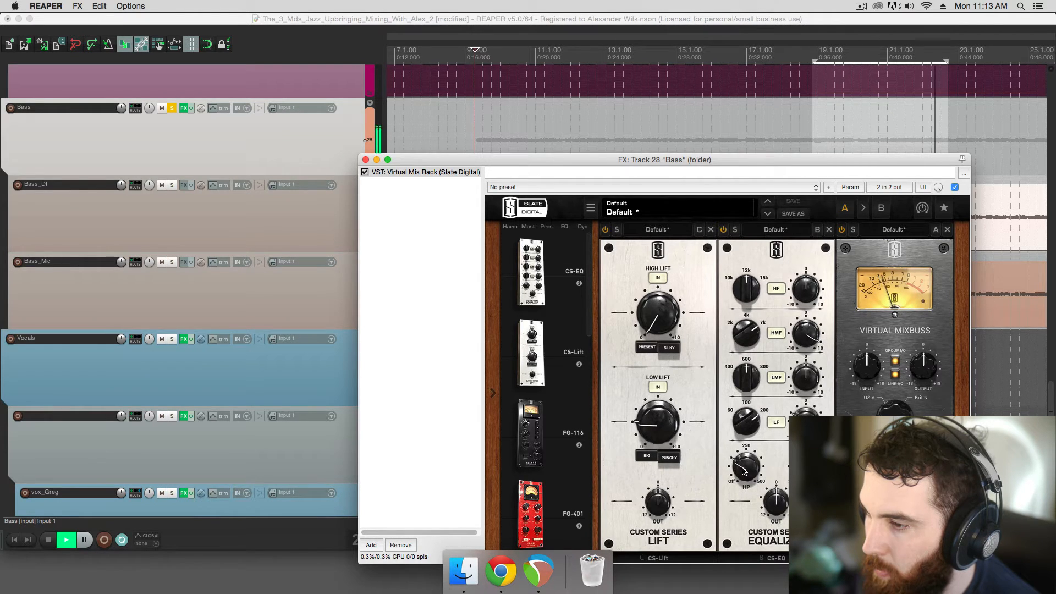
left_click_drag(659, 425, 660, 428)
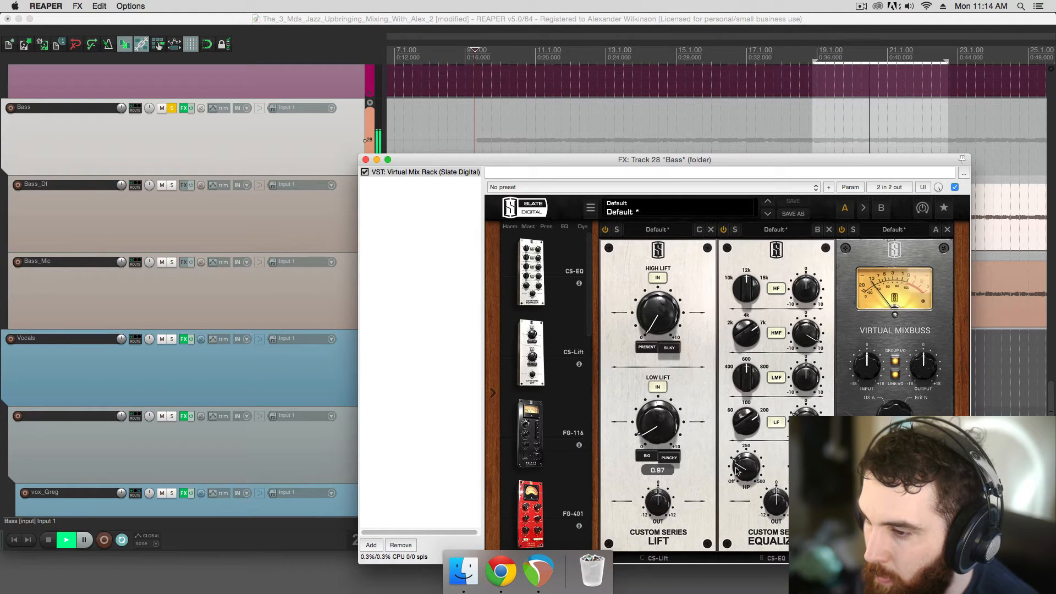
left_click_drag(745, 472, 747, 461)
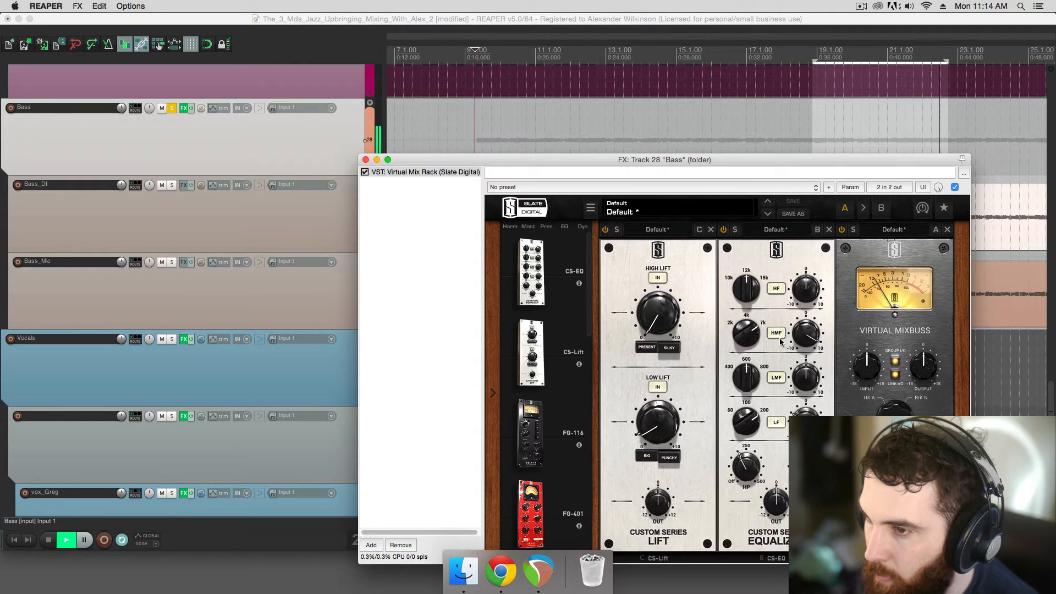
Set the CS-EQ's HMF gain to about 4 dB and raise the CS-Lift's High Lift slightly
left_click_drag(805, 340, 803, 343)
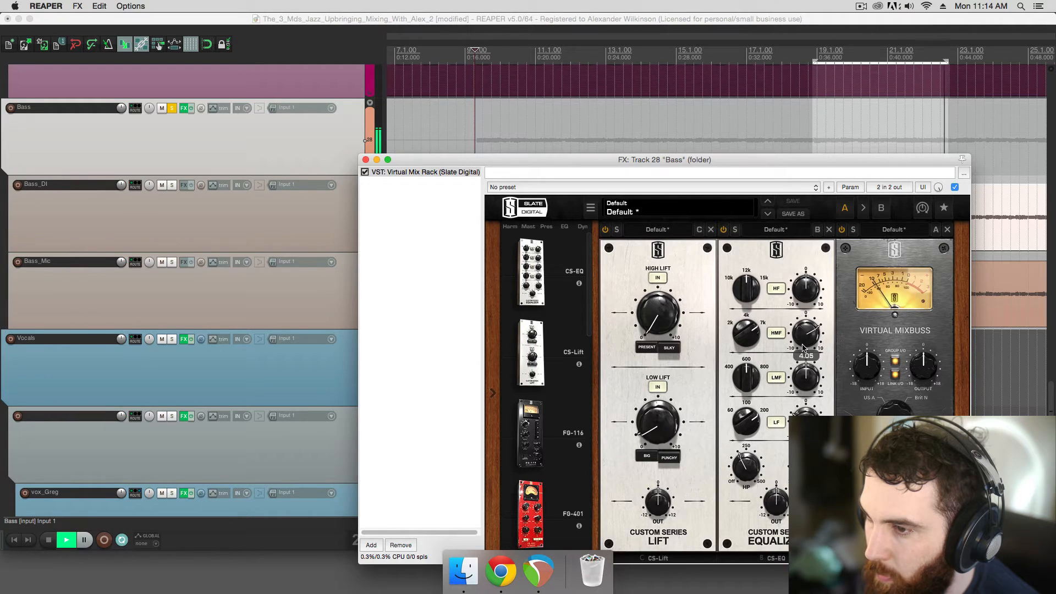
left_click_drag(677, 325, 662, 297)
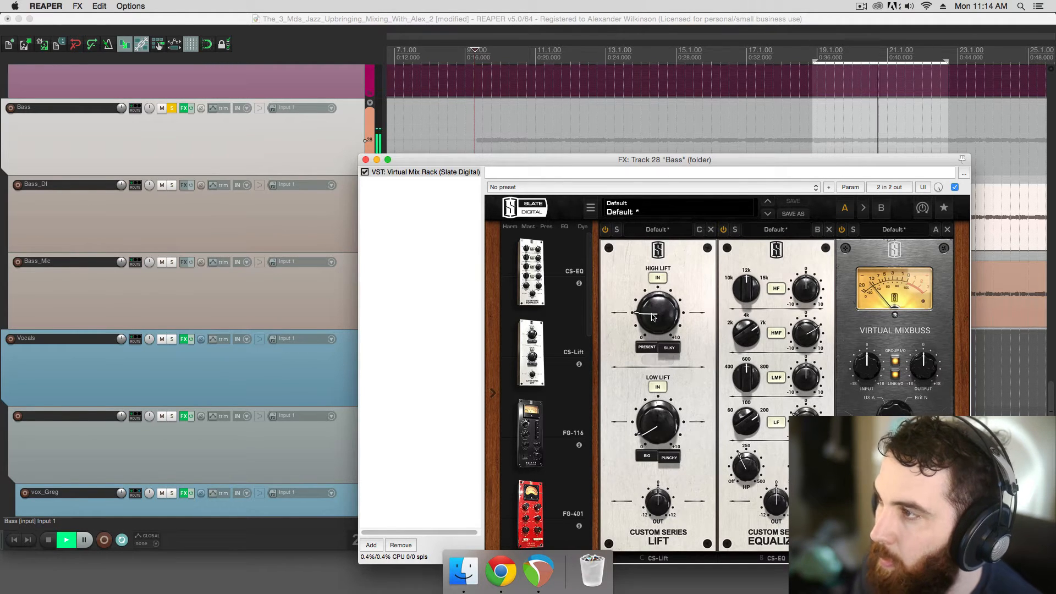
Insert an FG-401 compressor between the CS-EQ and Virtual Mixbuss, adjust its attack and release, and set the threshold to about -26 dB
left_click_drag(443, 160, 406, 141)
left_click_drag(493, 499, 788, 405)
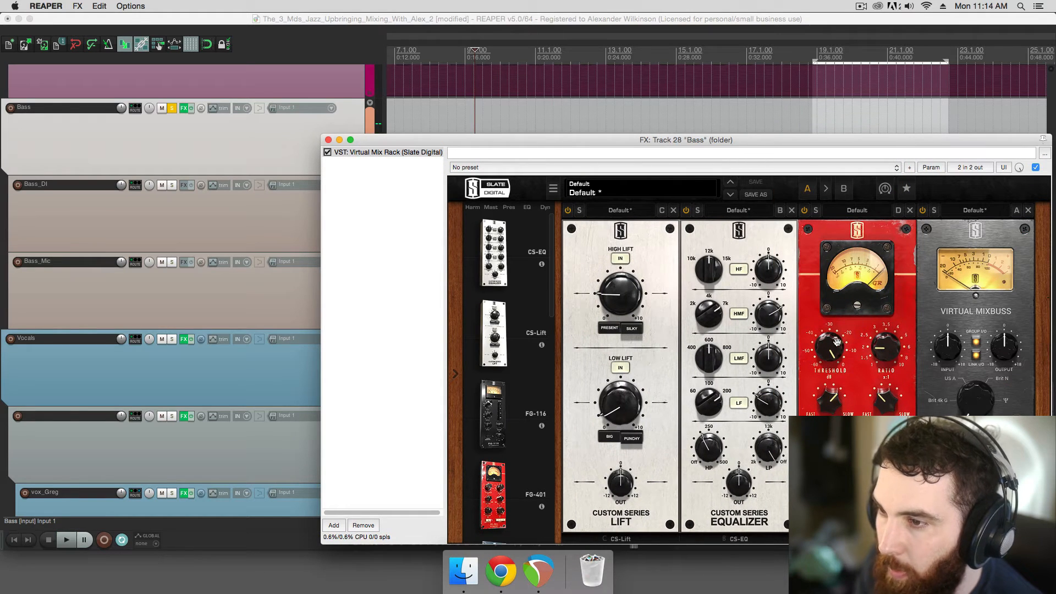
left_click_drag(837, 342, 837, 385)
key("space")
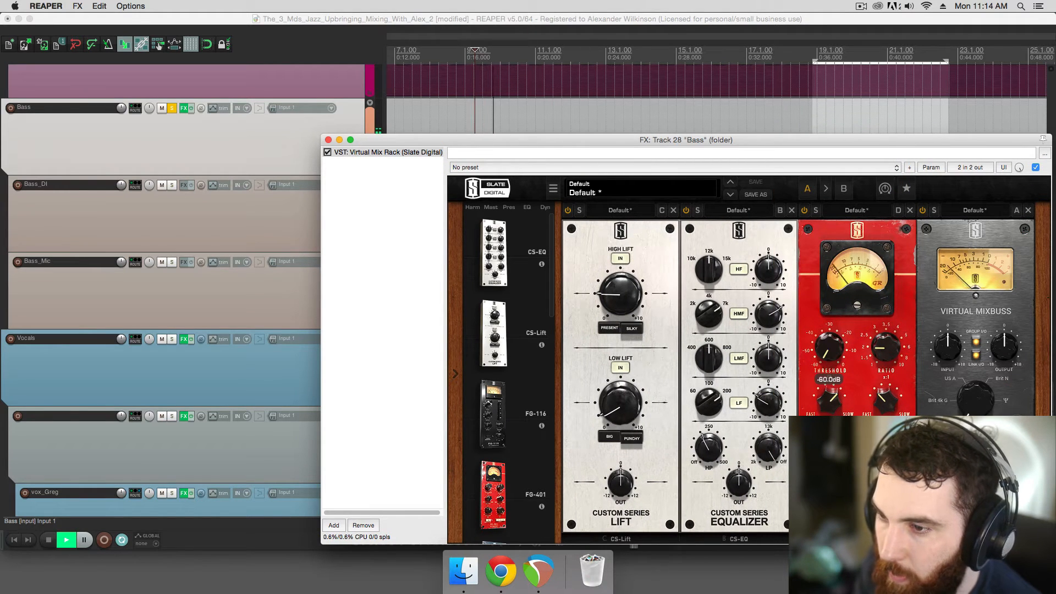
left_click_drag(894, 413, 894, 385)
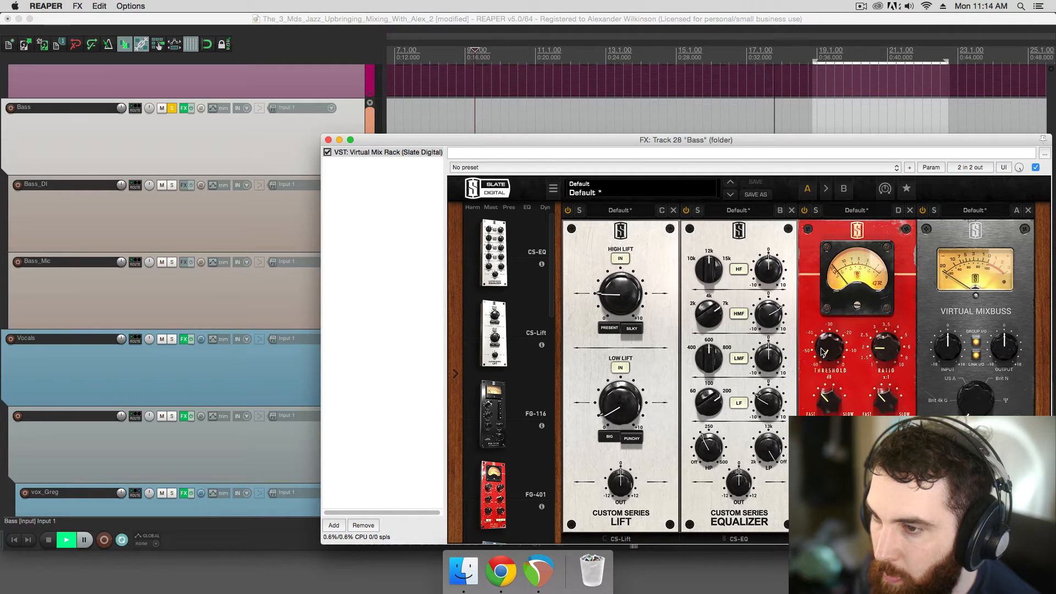
left_click_drag(828, 347, 830, 296)
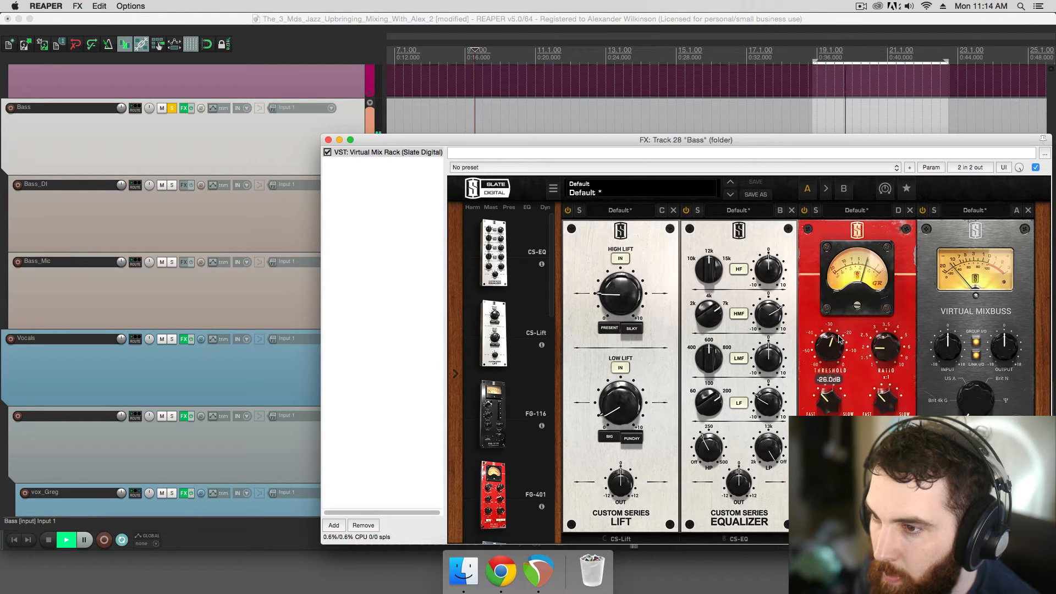
Set the FG-401's ratio to 4 and its threshold to about -30 dB while the bass plays
scroll(839, 339, "up", 1)
scroll(837, 347, "down", 3)
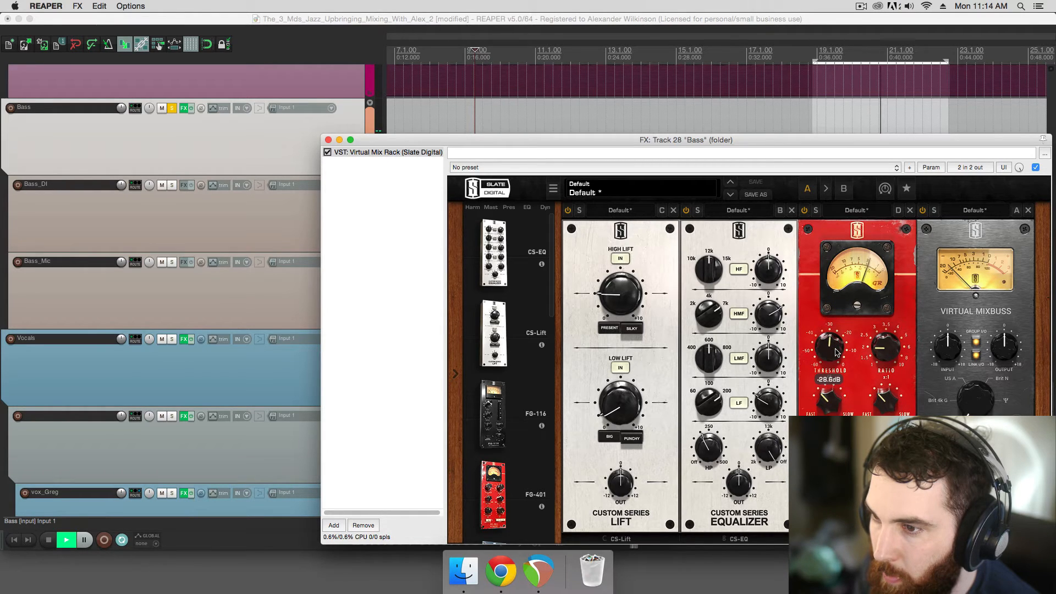
left_click_drag(835, 352, 838, 345)
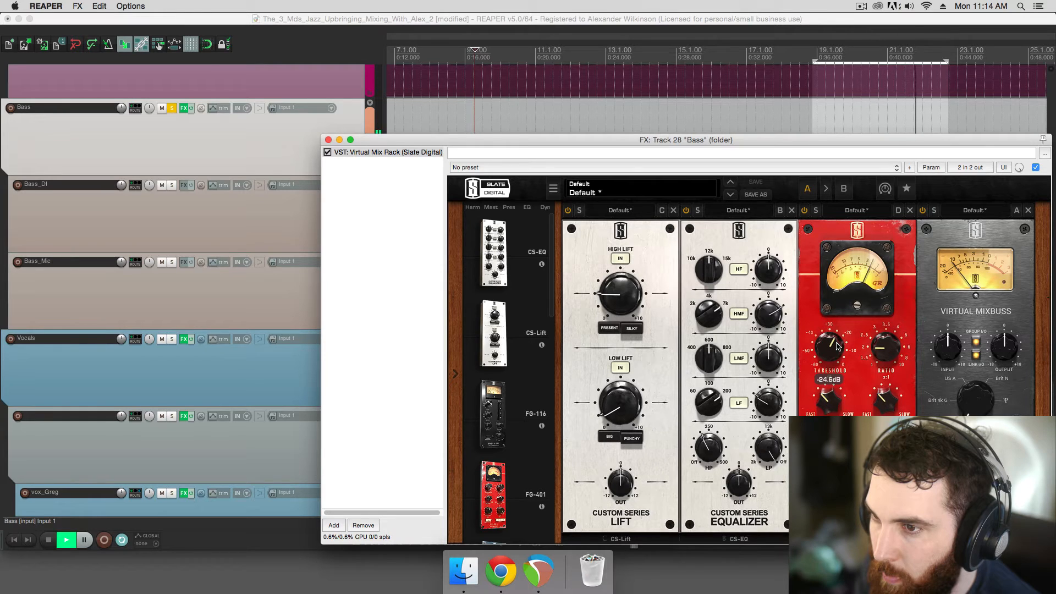
scroll(835, 348, "down", 1)
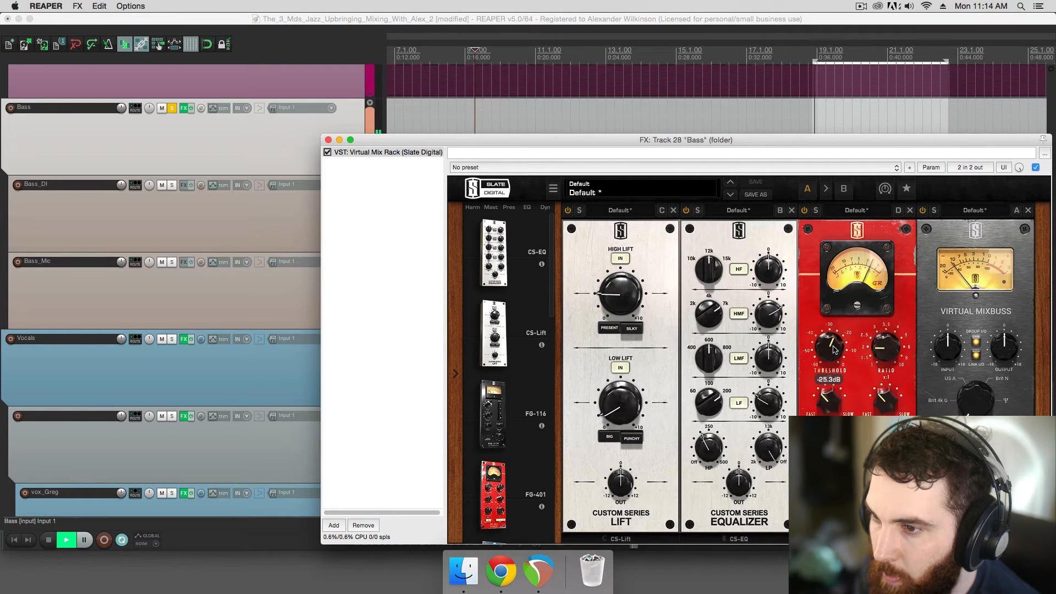
left_click_drag(881, 355, 898, 311)
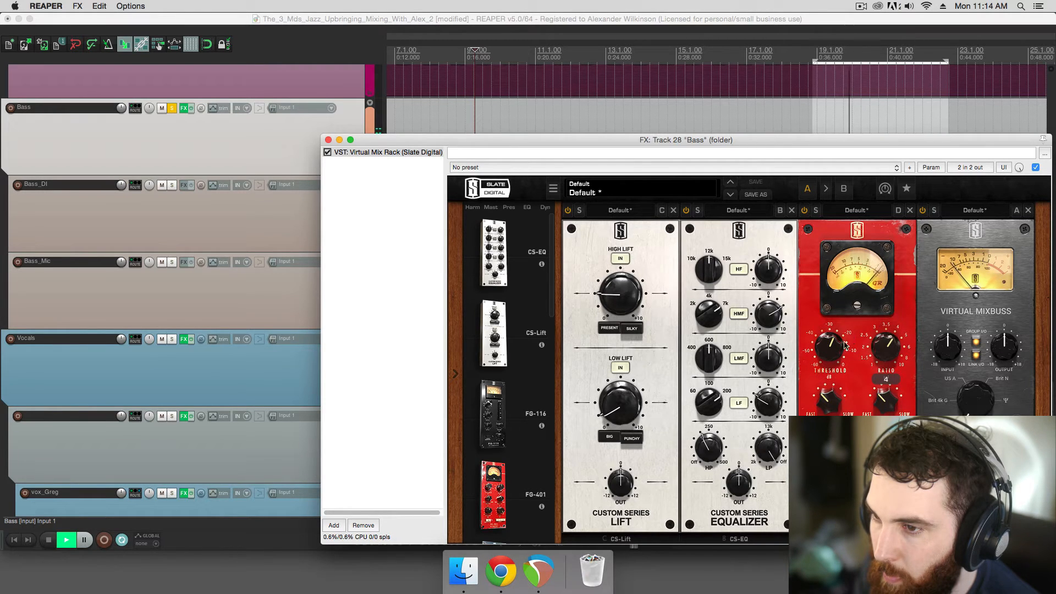
left_click_drag(832, 354, 830, 359)
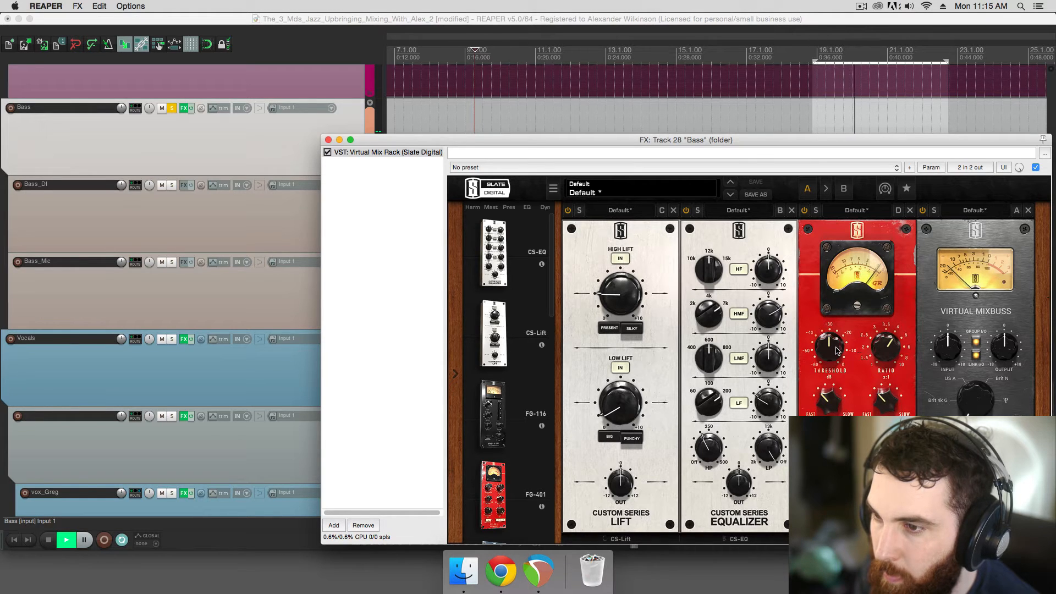
mouse_move(837, 351)
left_mouse_down()
mouse_move(825, 360)
mouse_move(829, 347)
left_mouse_up()
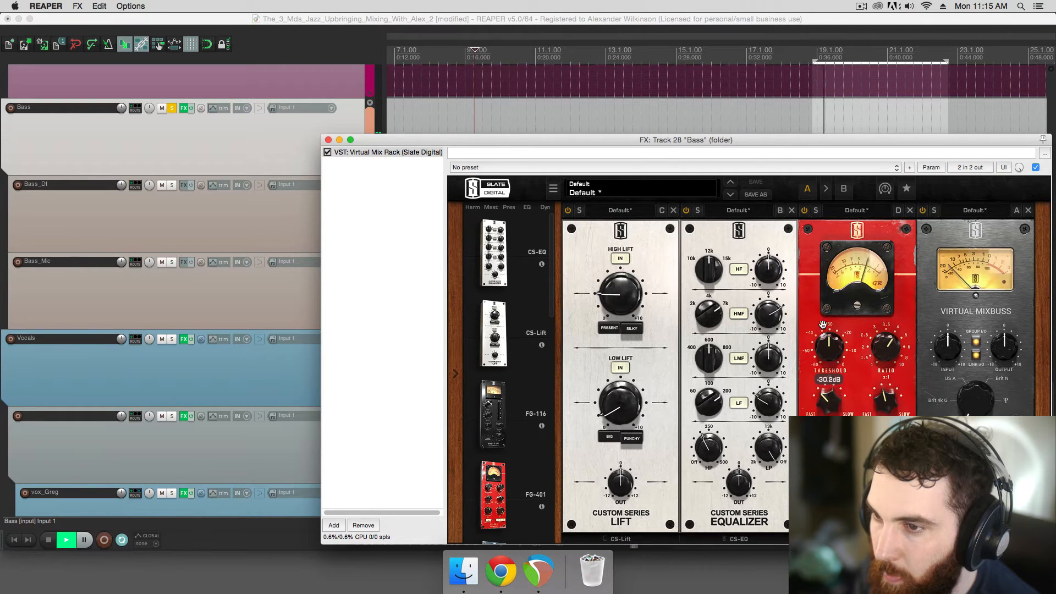
Close the Bass folder's effects window, stop playback and save the project
left_click_drag(591, 139, 615, 163)
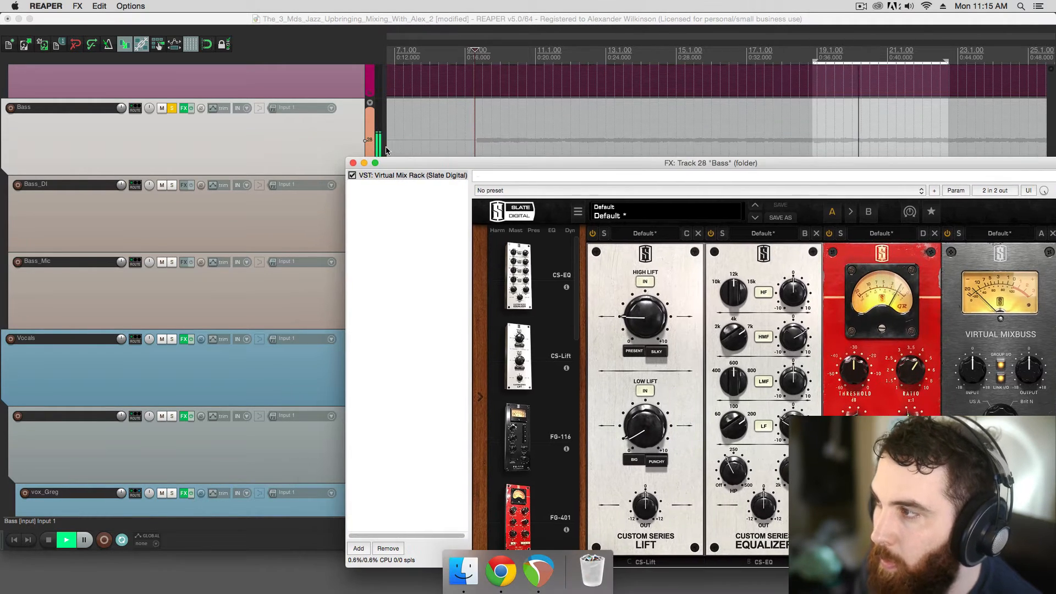
left_click(354, 164)
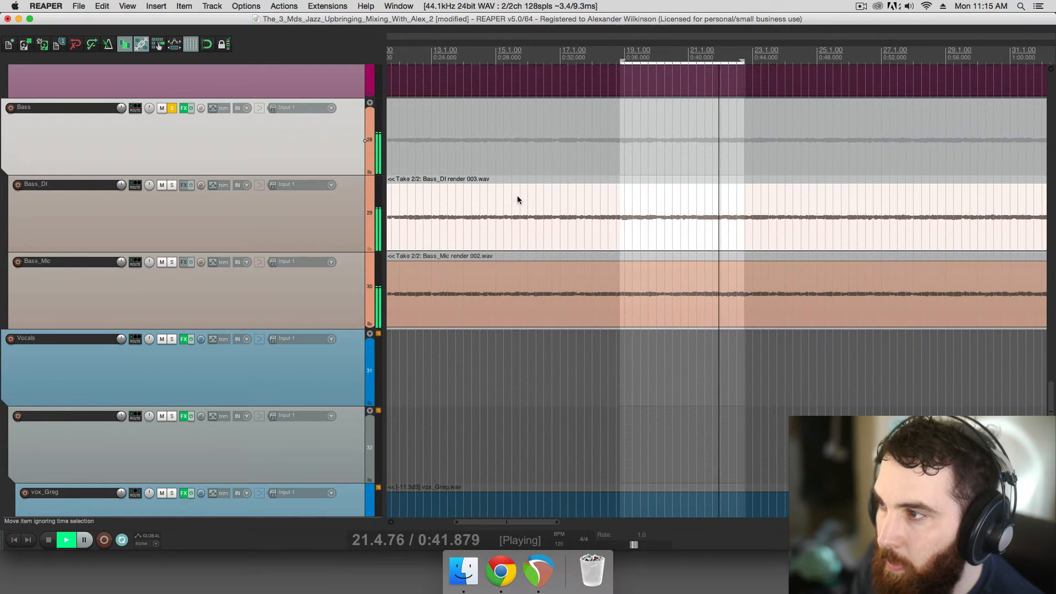
left_click(463, 170)
scroll(463, 170, "down", 4)
key("space")
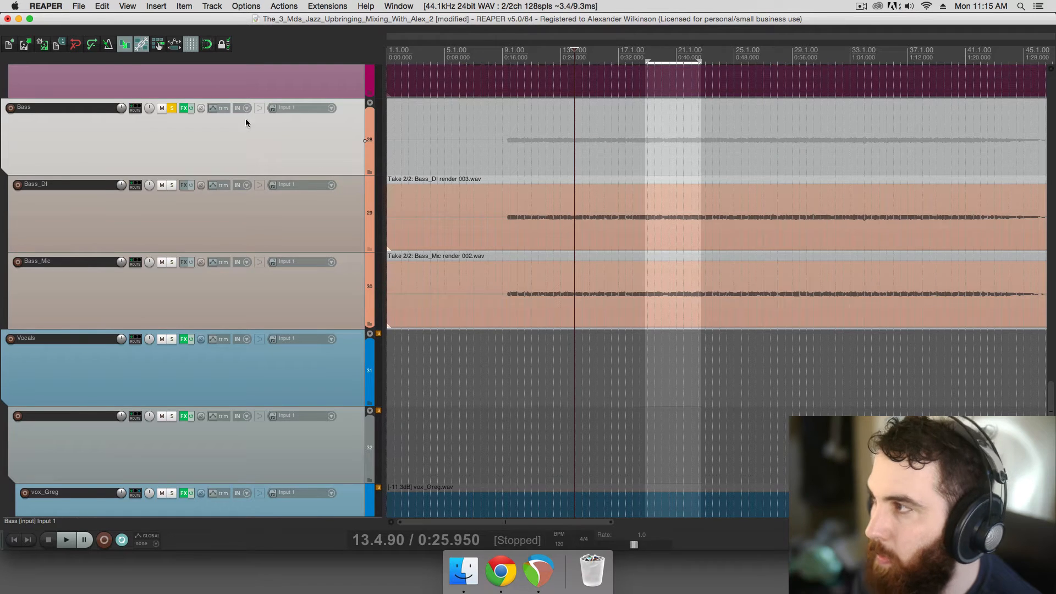
key("super+s")
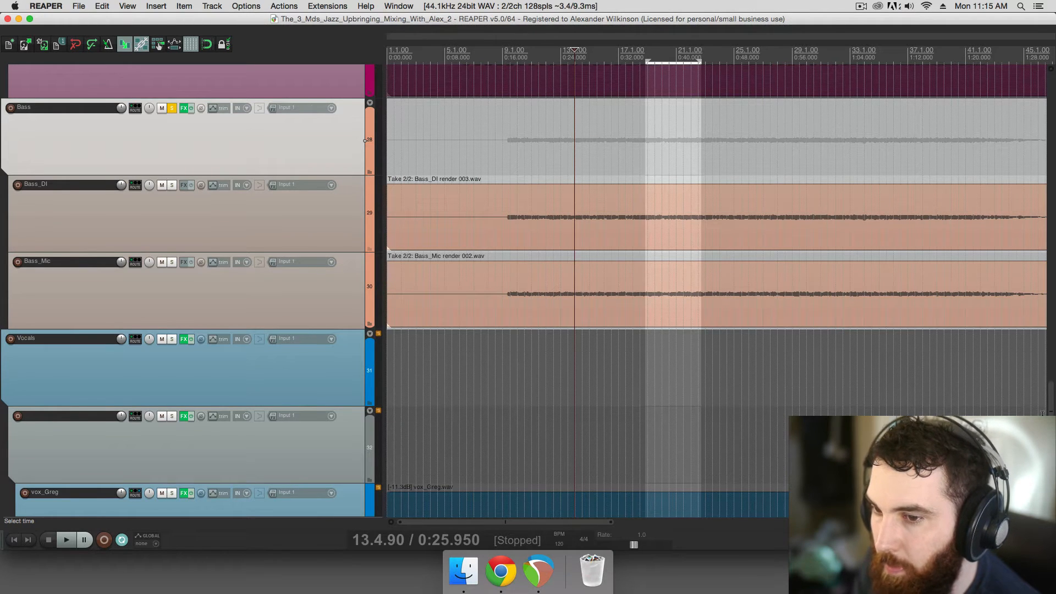
Solo the unnamed lead vocal folder alongside the bass and play from just before the first vocal phrase
scroll(715, 292, "down", 5)
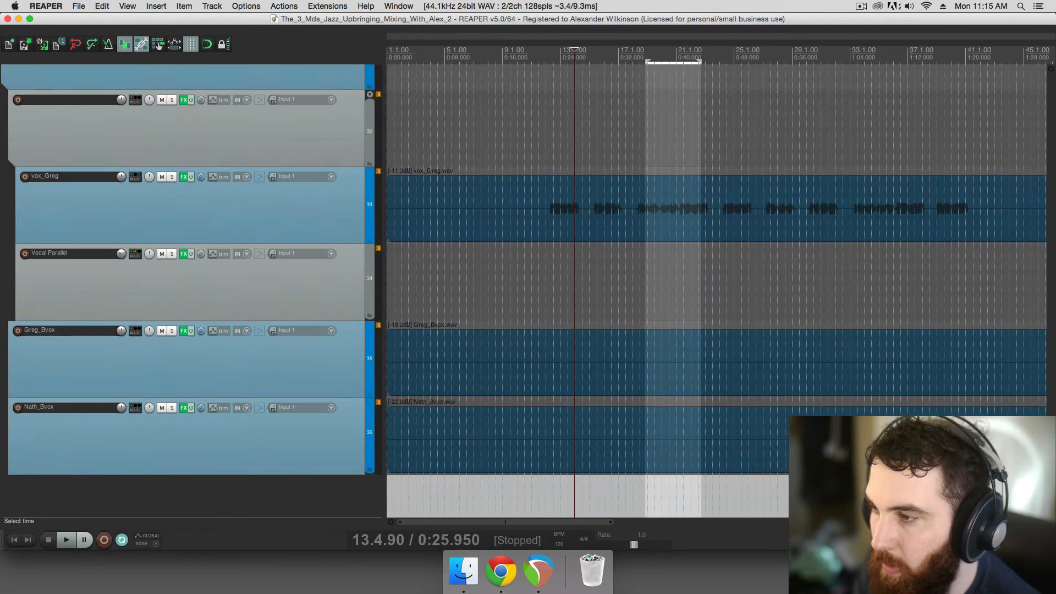
left_click(172, 101)
key("space")
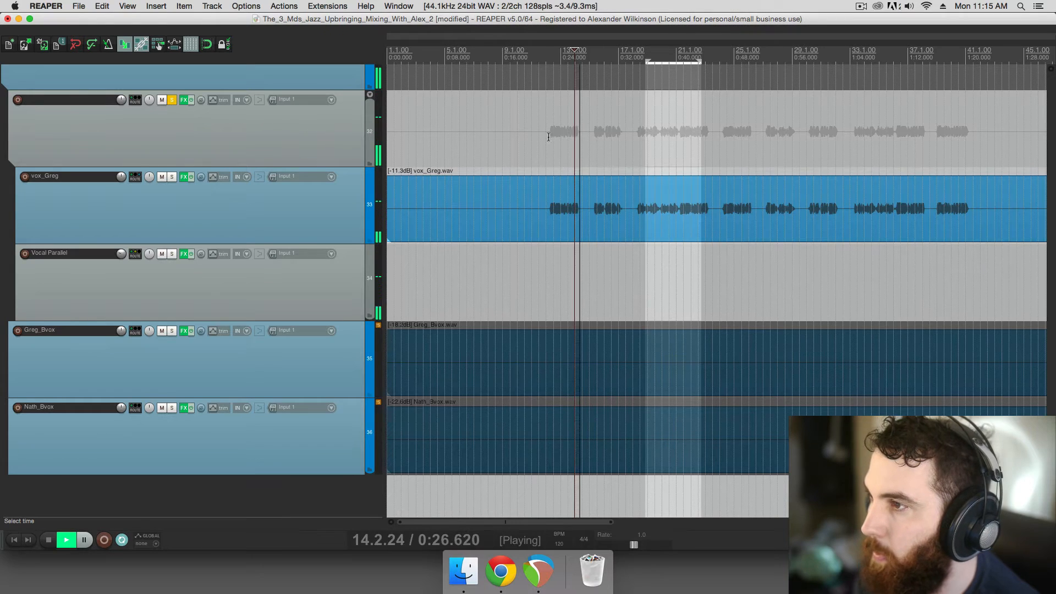
left_click(544, 153)
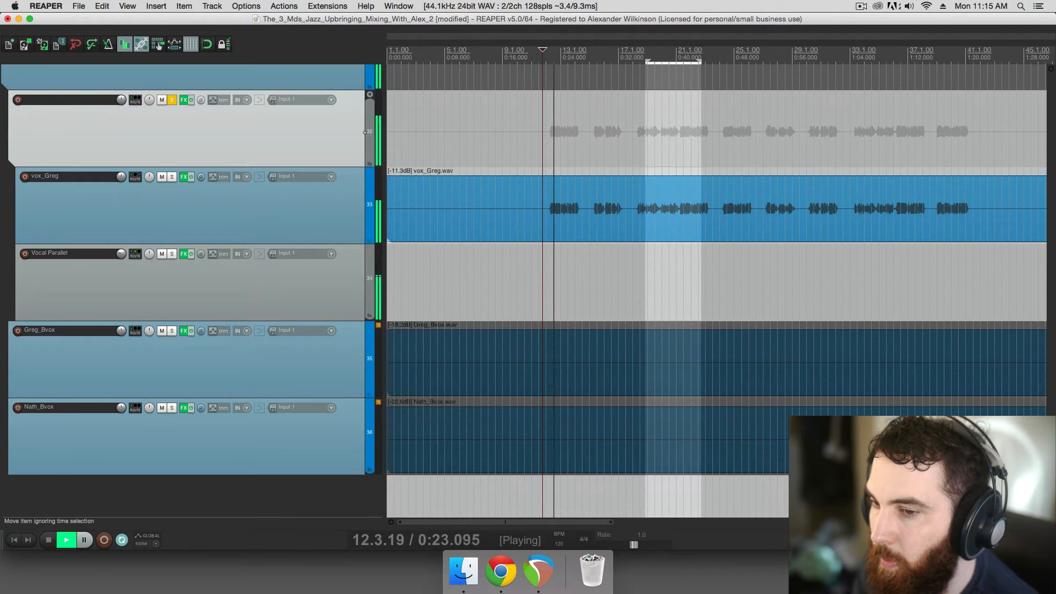
Fine-tune the Vocals folder's volume against the bass, stop playback and save the project
scroll(1044, 410, "up", 4)
left_click_drag(1043, 411, 1051, 447)
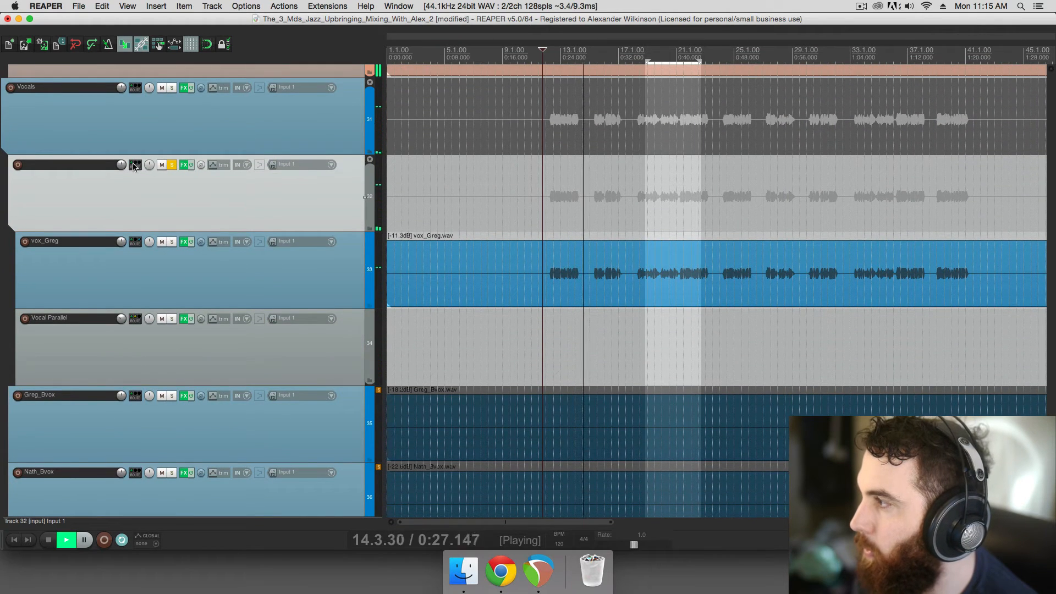
left_click(112, 99)
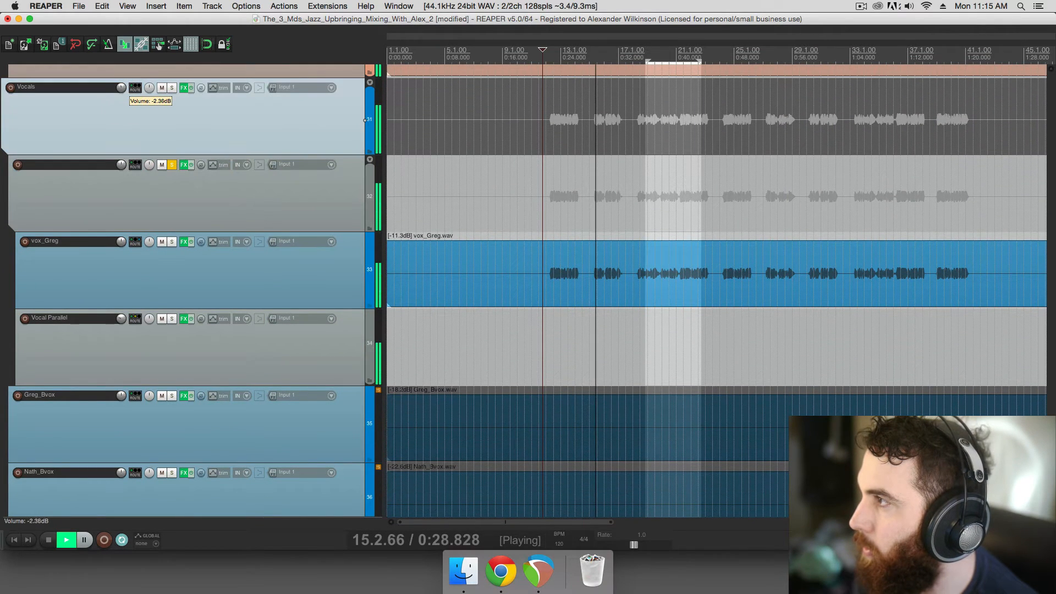
left_click_drag(120, 88, 121, 88)
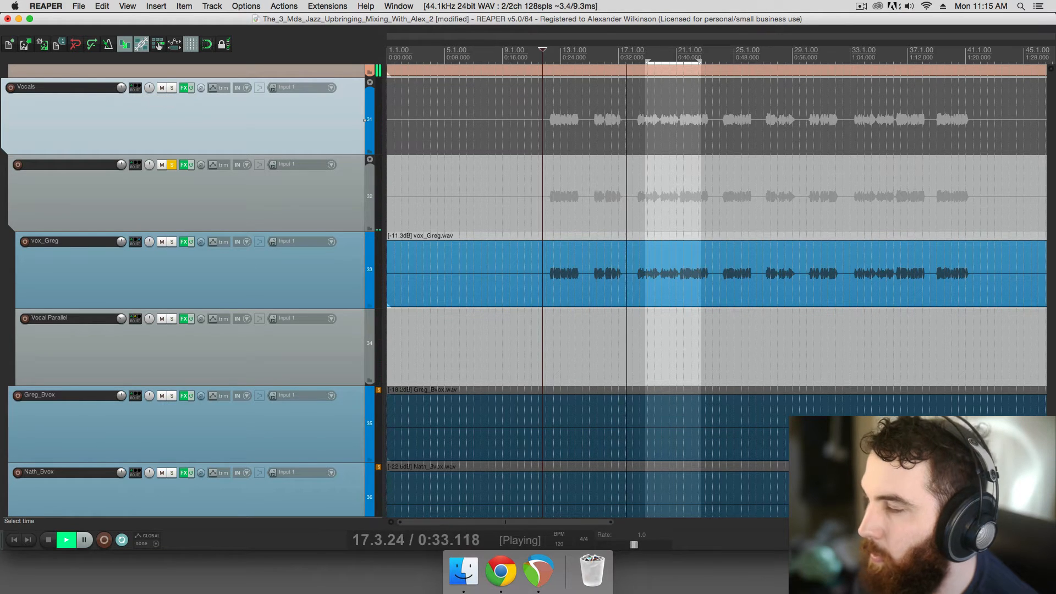
key("space")
scroll(698, 309, "up", 5)
key("super+s")
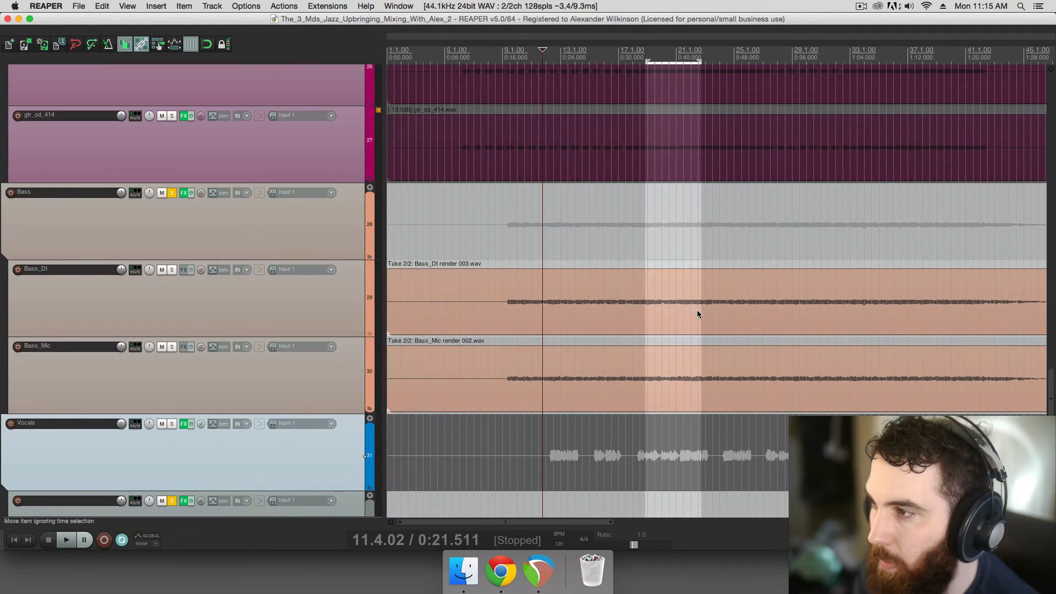
Solo the Guitars folder alongside the bass and lead vocal, and briefly play the mix from about 0:15.5
scroll(586, 226, "down", 3)
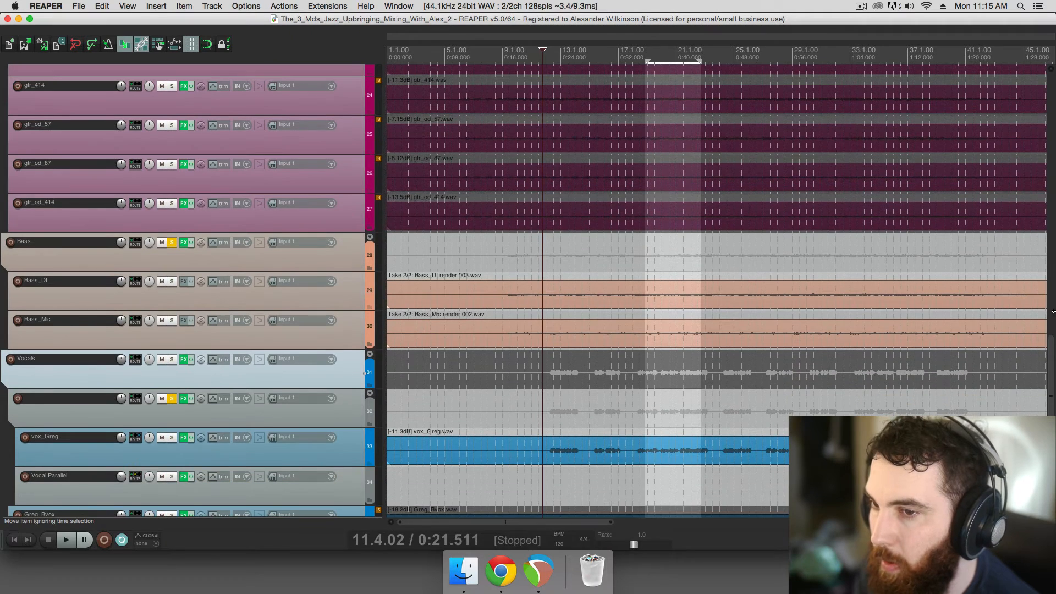
left_click_drag(1052, 344, 1040, 391)
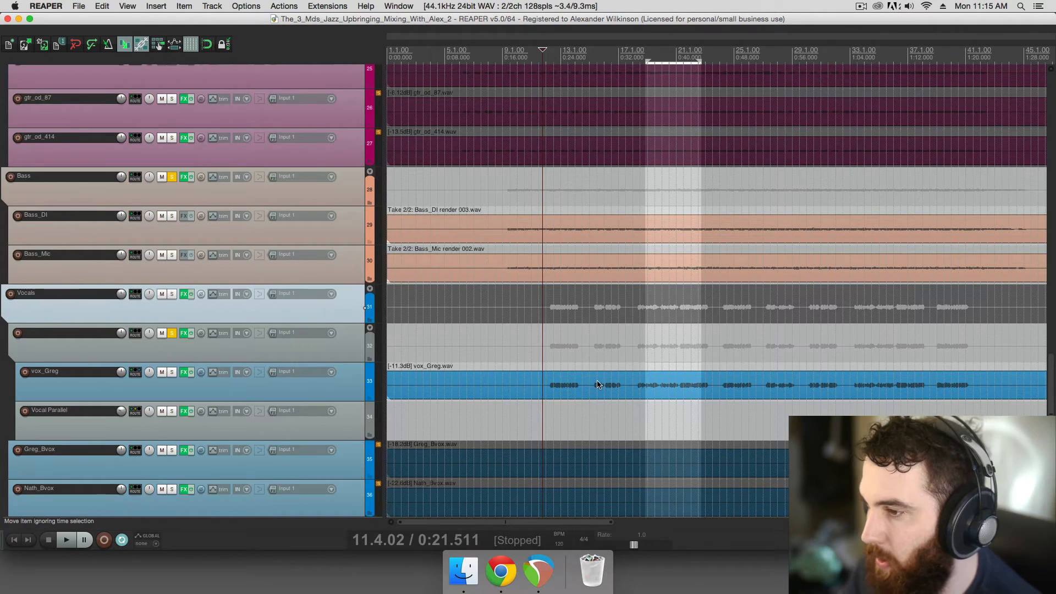
left_click_drag(1054, 366, 1048, 239)
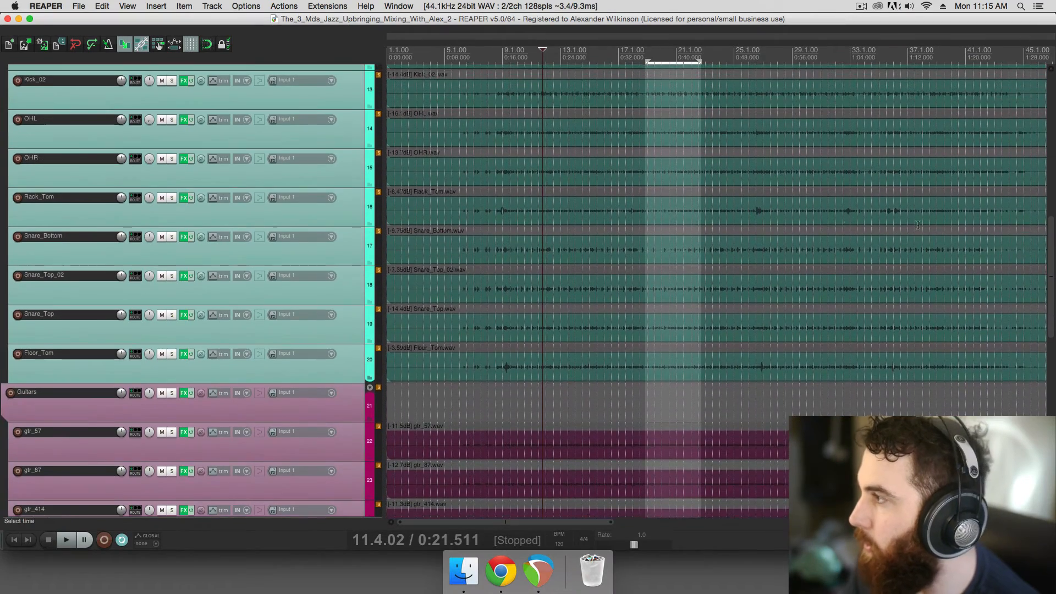
scroll(651, 241, "down", 5)
left_click(170, 394)
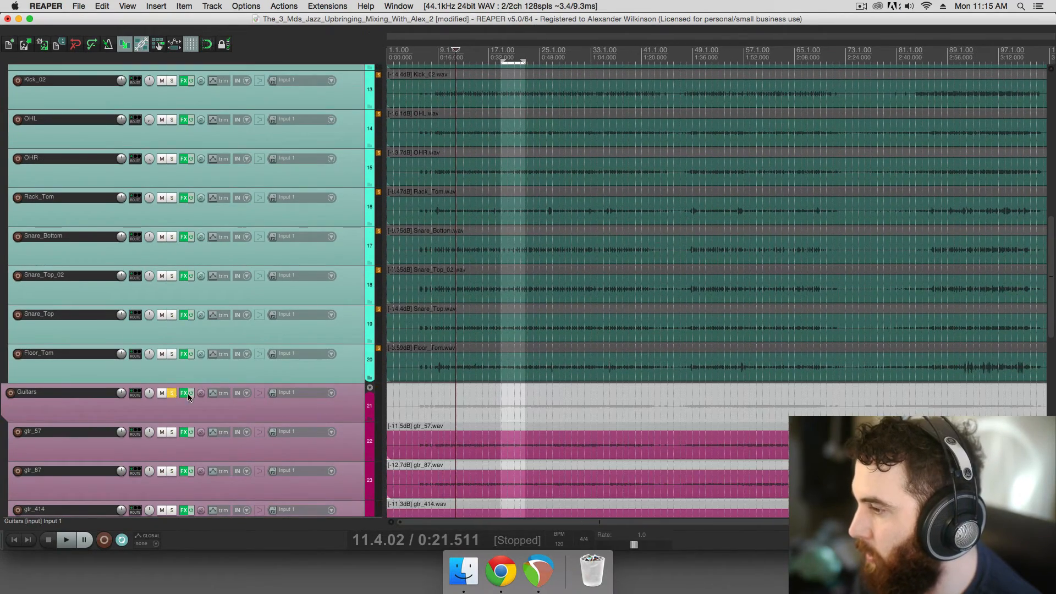
left_click(439, 412)
scroll(455, 416, "up", 3)
key("space")
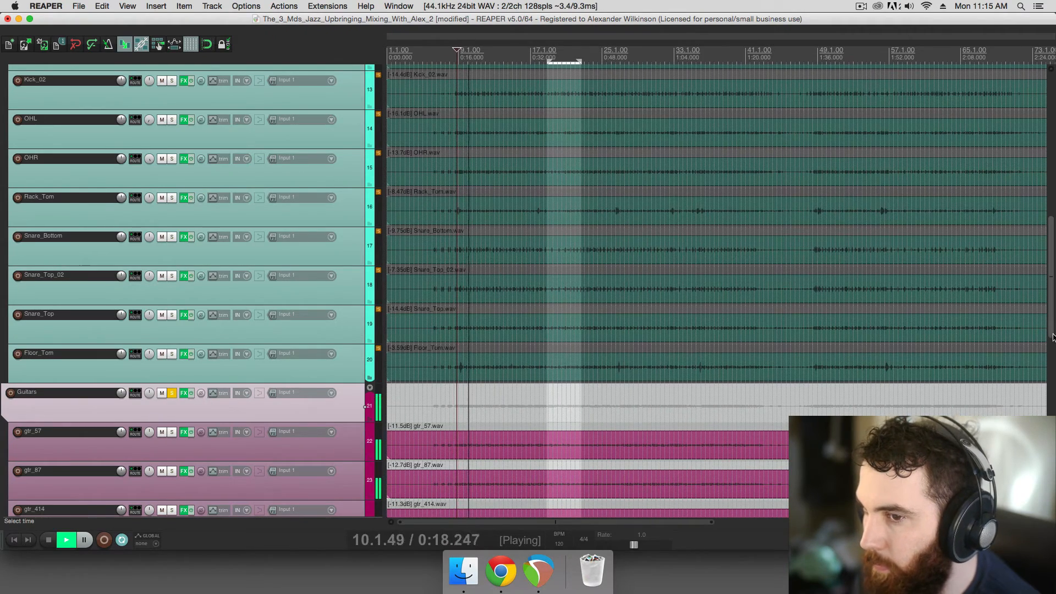
key("space")
Bring the Guitars and Bass tracks into view and play them together from about 0:24.7
left_click_drag(1051, 333, 1052, 190)
key("grave")
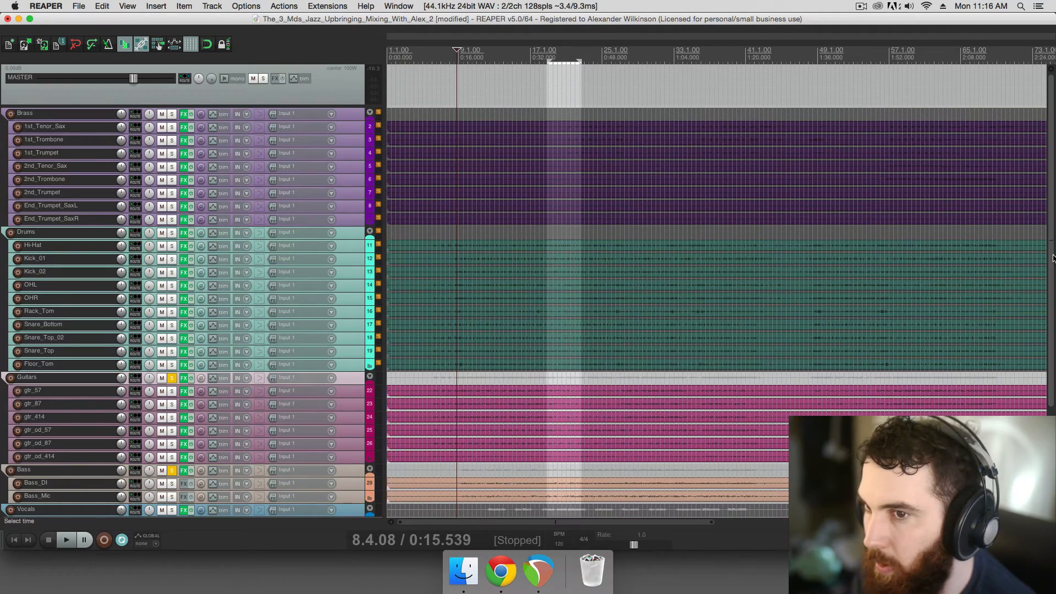
scroll(492, 359, "down", 4)
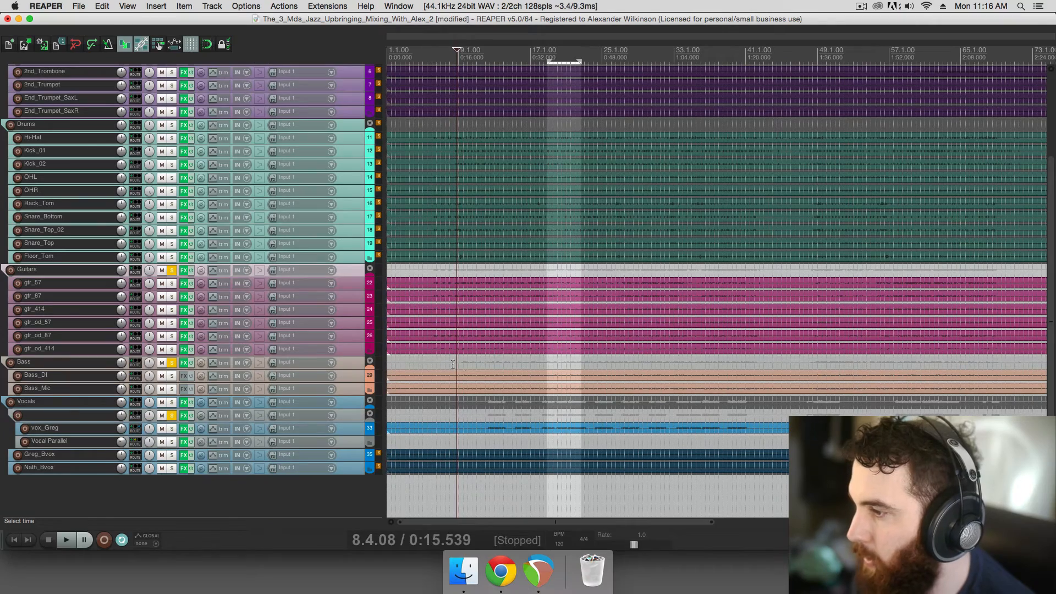
left_click(479, 360)
scroll(479, 360, "up", 5)
key("grave")
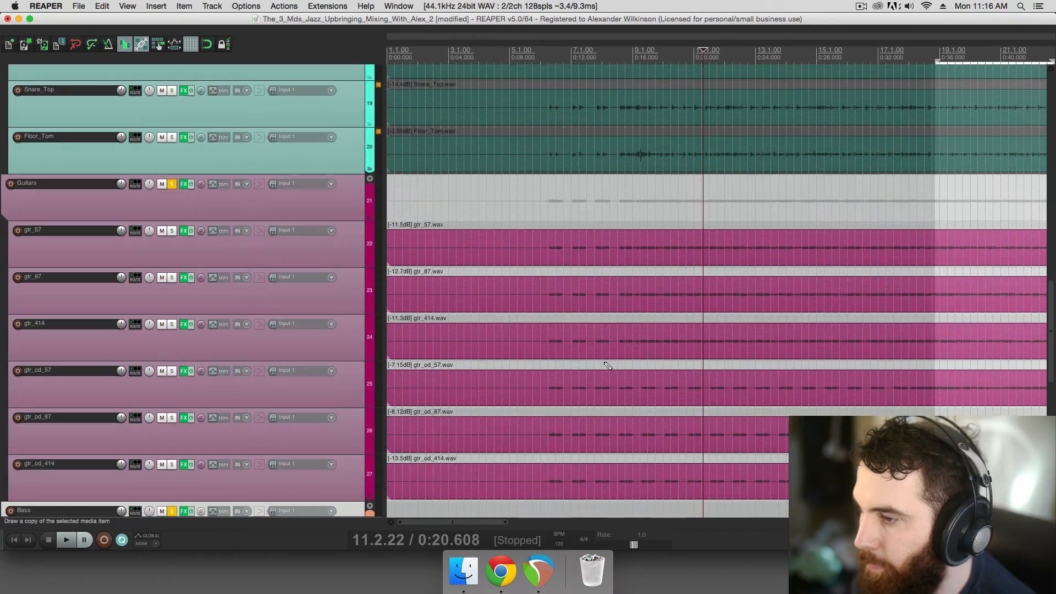
scroll(955, 314, "down", 3)
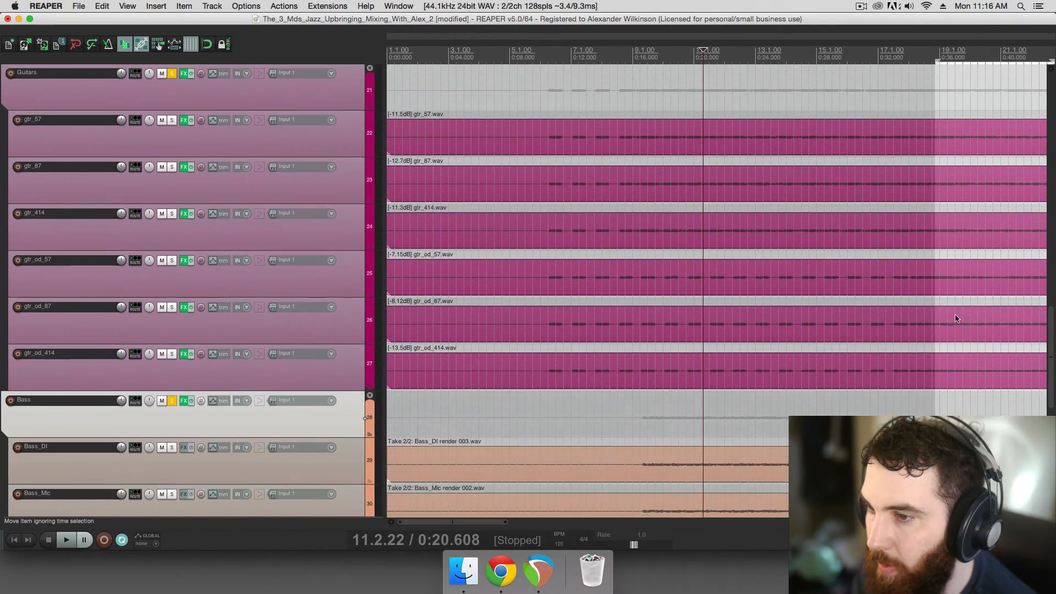
scroll(712, 345, "right", 5)
left_click(491, 401)
key("space")
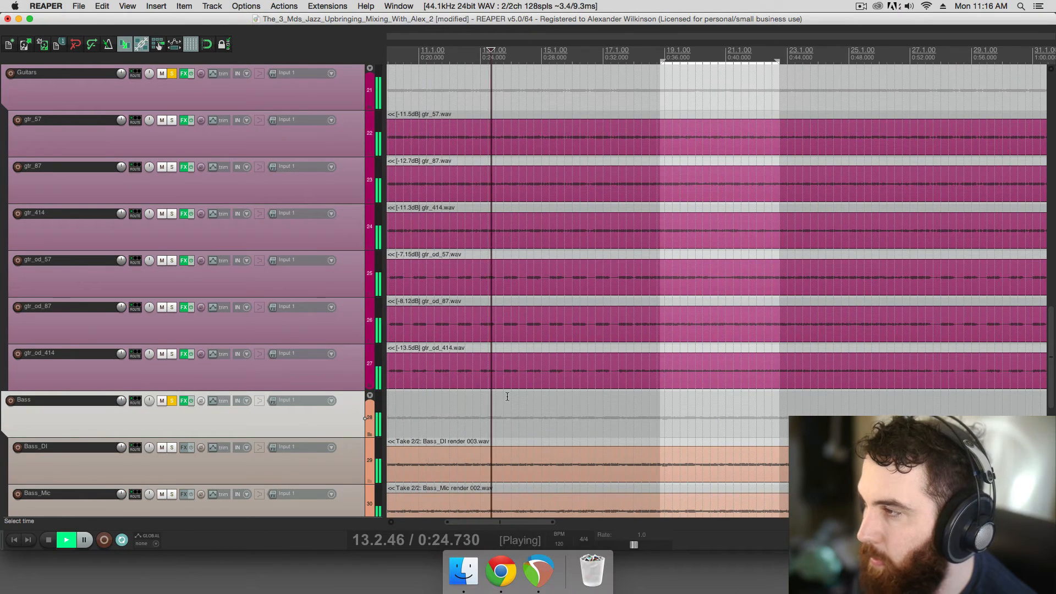
Audition the gtr_57 track soloed within the Guitars folder, clear its solo and stop playback
left_click(171, 120)
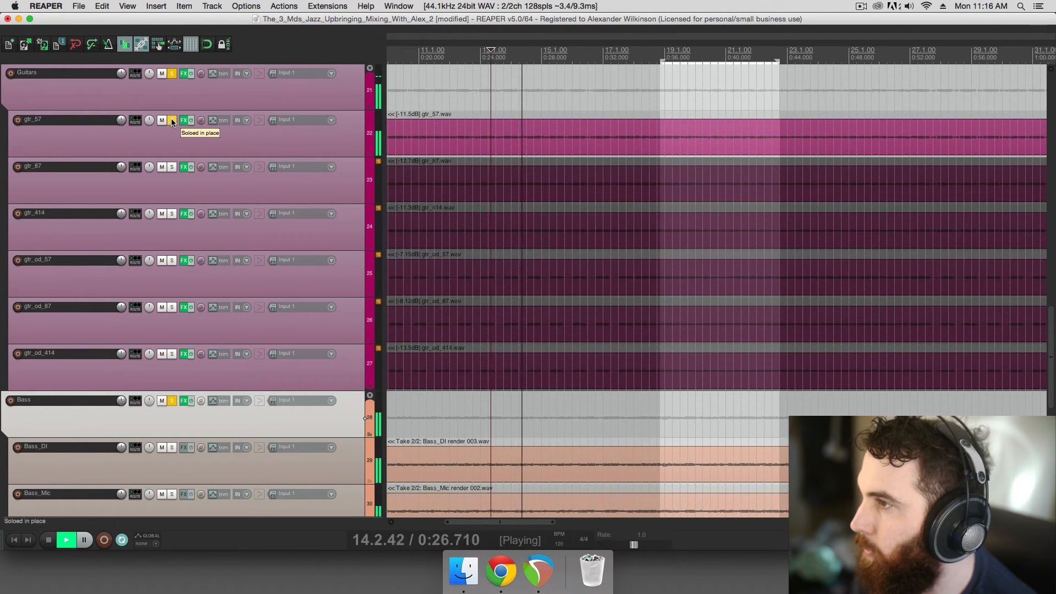
left_click(171, 120)
key("space")
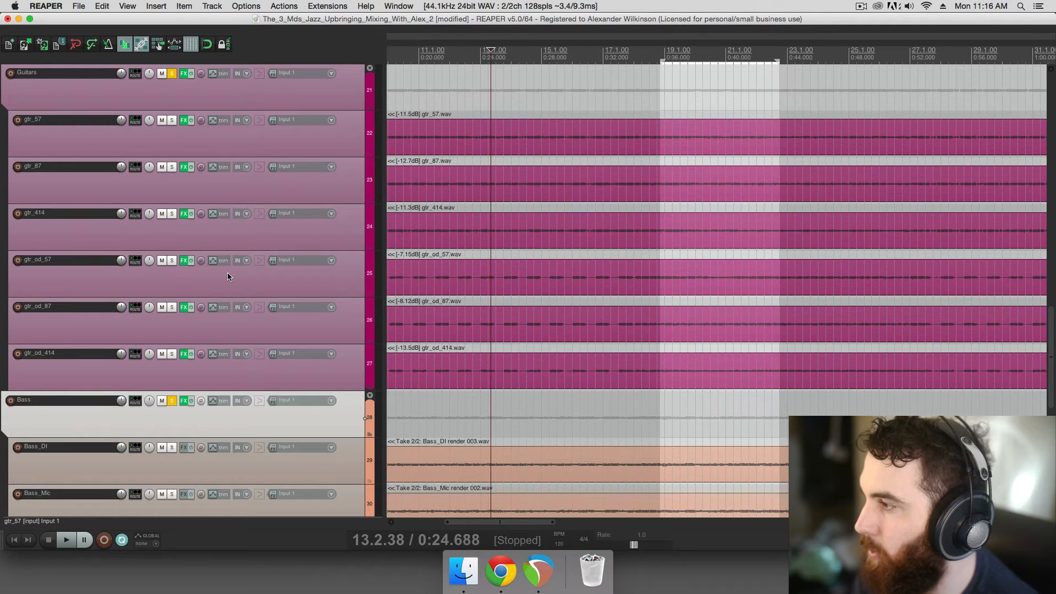
Place the play position at about 0:10.3, audition the gtr_87 track soloed, and clear its solo
scroll(479, 319, "left", 5)
left_click(453, 325)
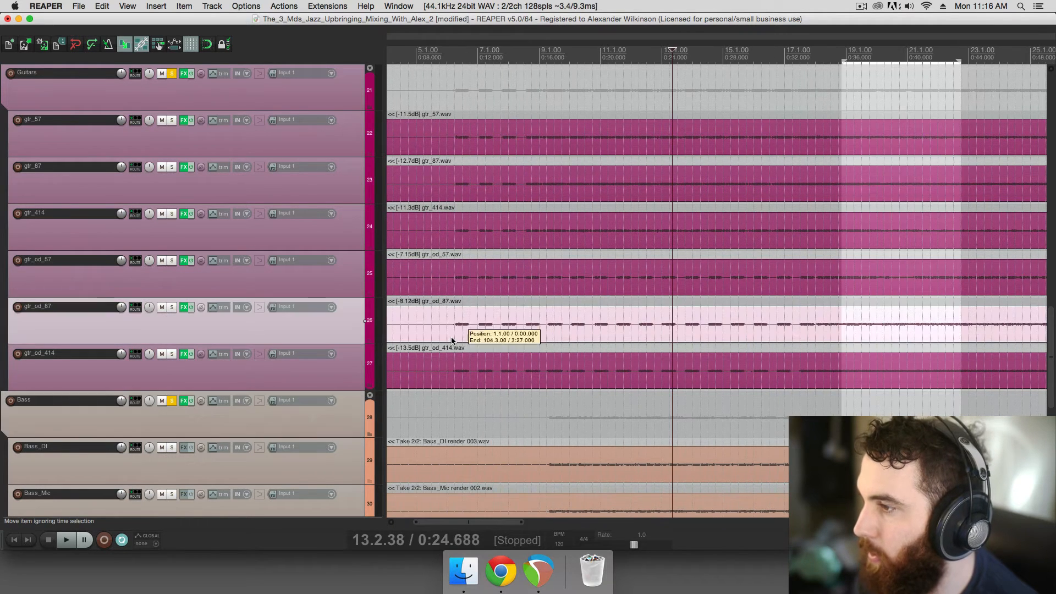
key("space")
left_click(173, 167)
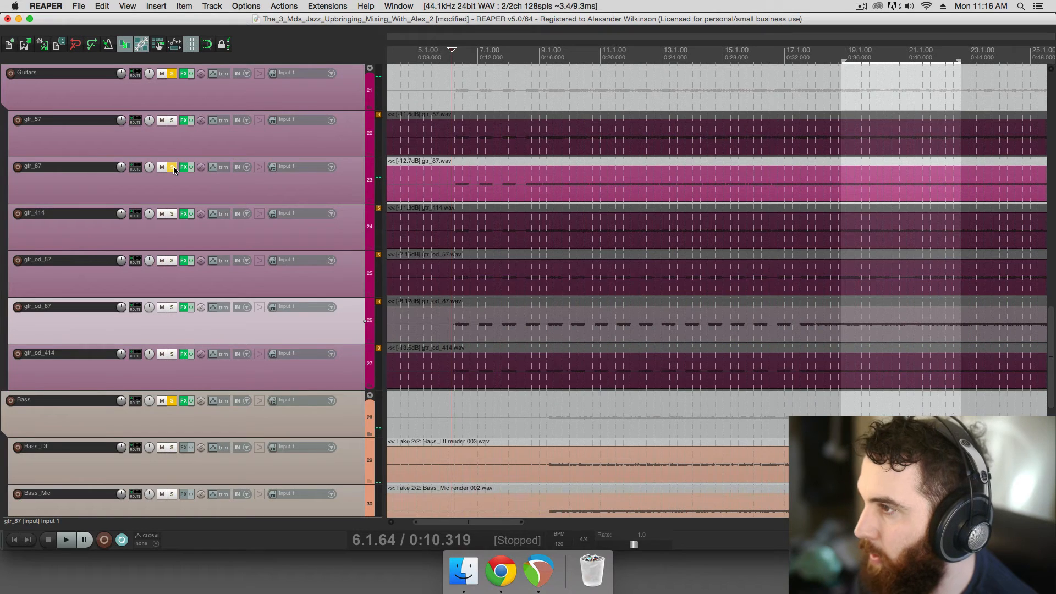
key("space")
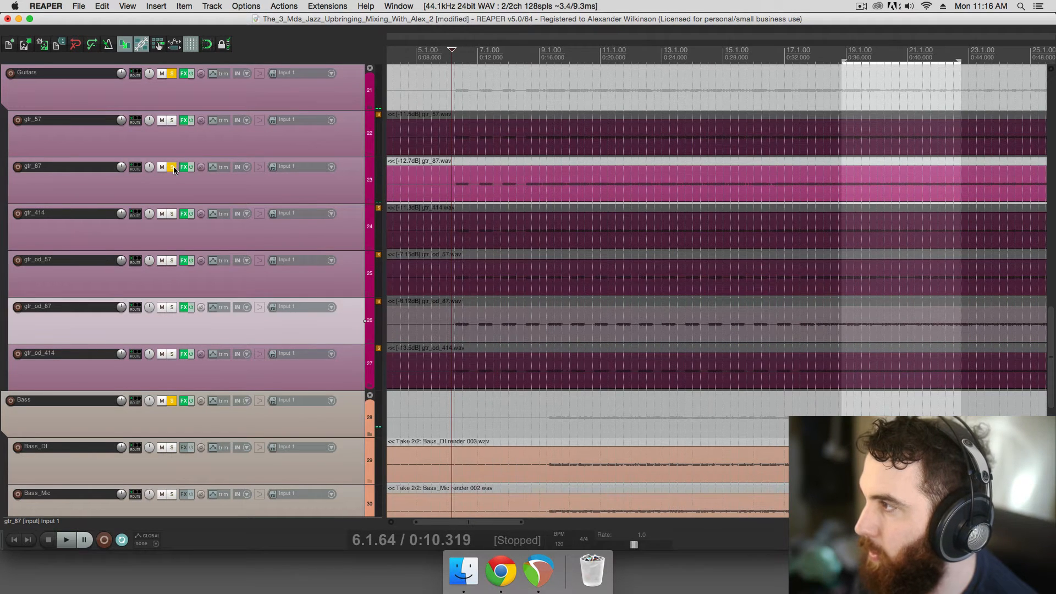
left_click(172, 168)
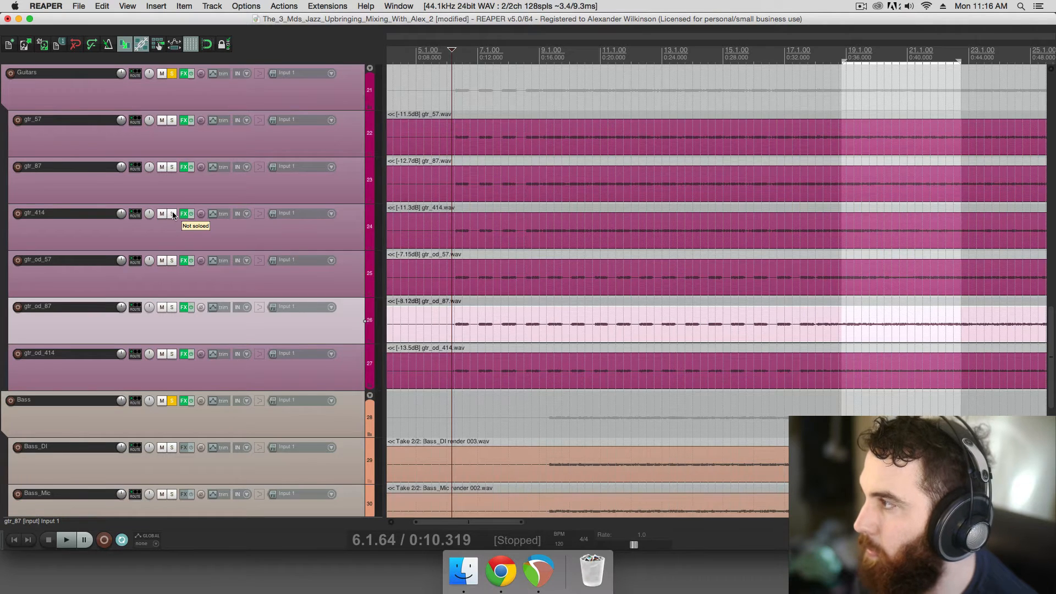
Audition the gtr_414 track soloed from the same position, stop playback and clear its solo
left_click(173, 216)
key("space")
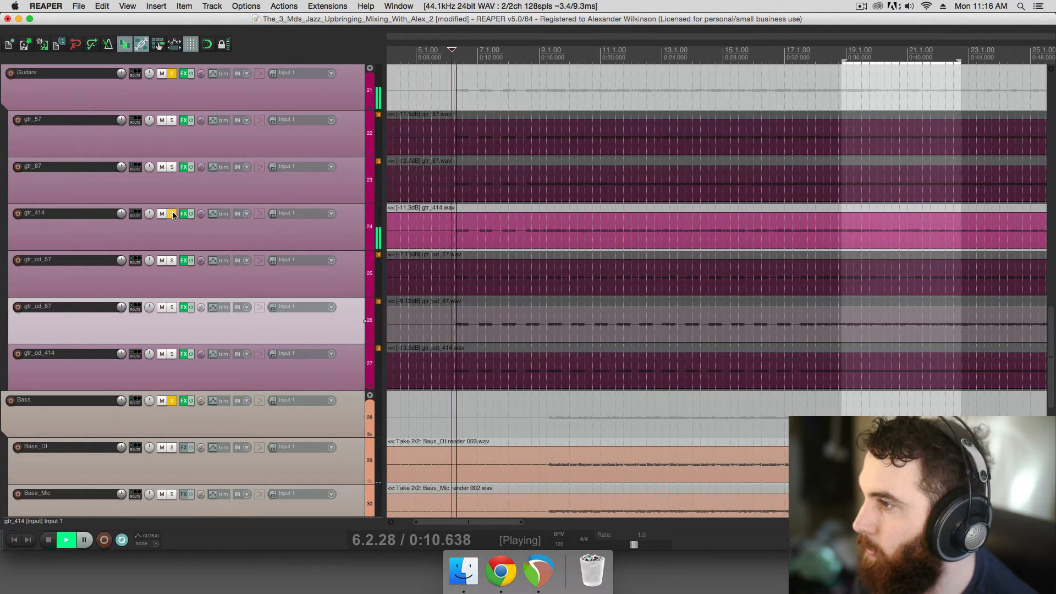
key("space")
left_click(172, 214)
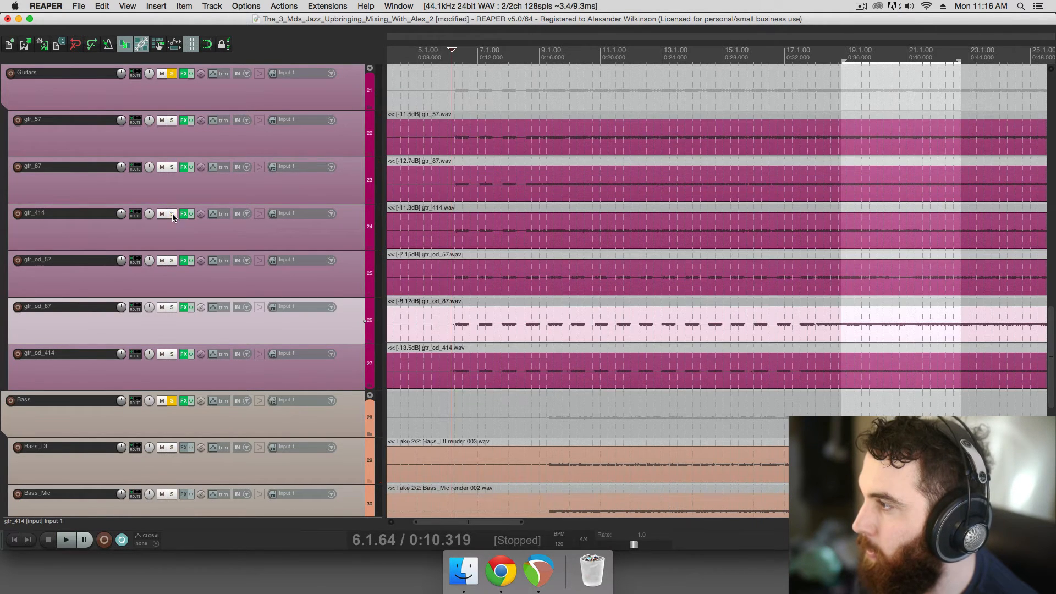
Audition the gtr_od_57 track soloed within the Guitars folder, stop playback and clear its solo
left_click(173, 261)
key("space")
key("space")
left_click(172, 261)
Audition the gtr_od_87 track soloed from the same play position, stop playback and clear its solo
left_click(173, 308)
key("space")
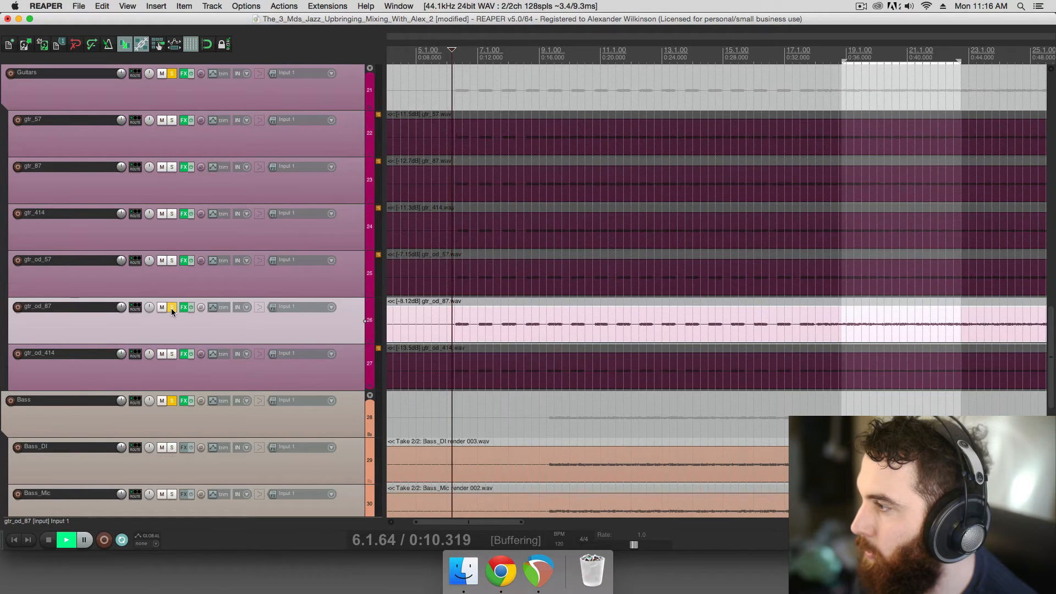
key("space")
left_click(172, 308)
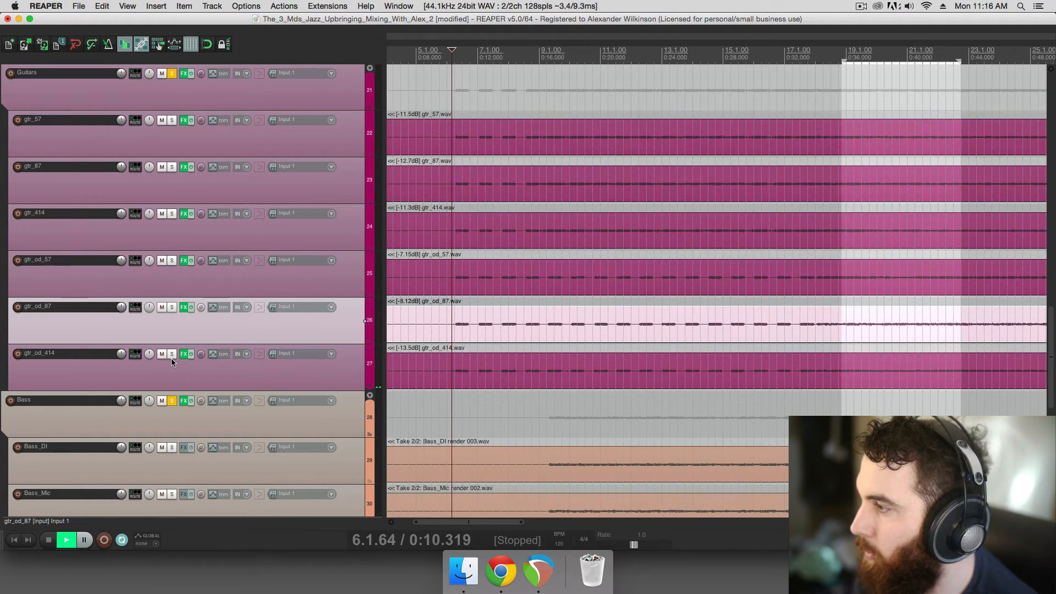
Audition the gtr_od_414 track soloed from the same play position, stop playback and clear its solo
left_click(172, 355)
key("space")
key("space")
left_click(172, 355)
Lower the volume of the gtr_87, gtr_414, gtr_od_57, gtr_od_87 and gtr_od_414 tracks together and start playback
left_click(203, 196, "shift")
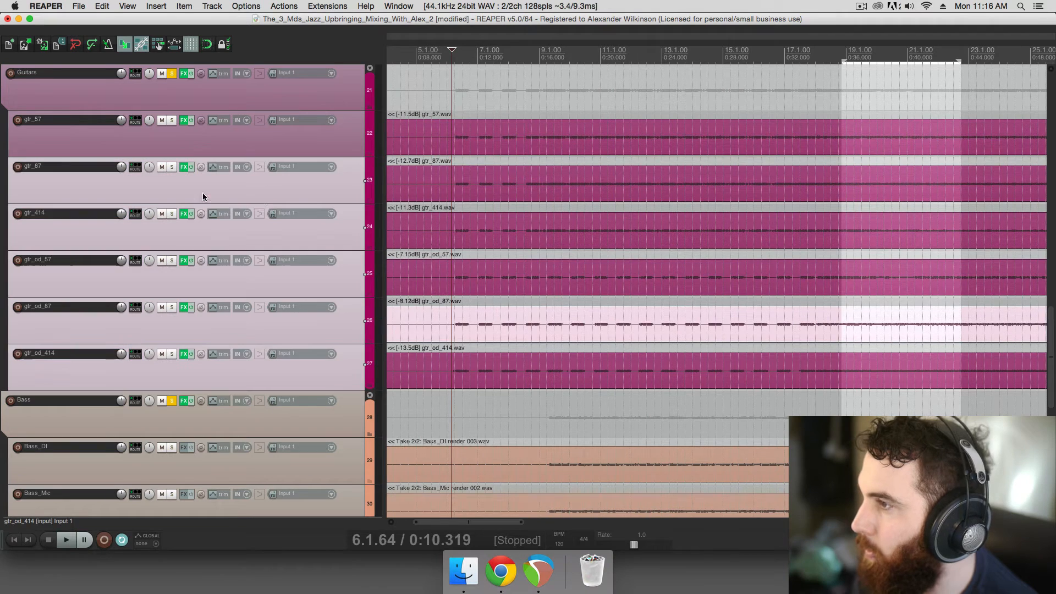
left_click_drag(125, 166, 124, 173)
key("space")
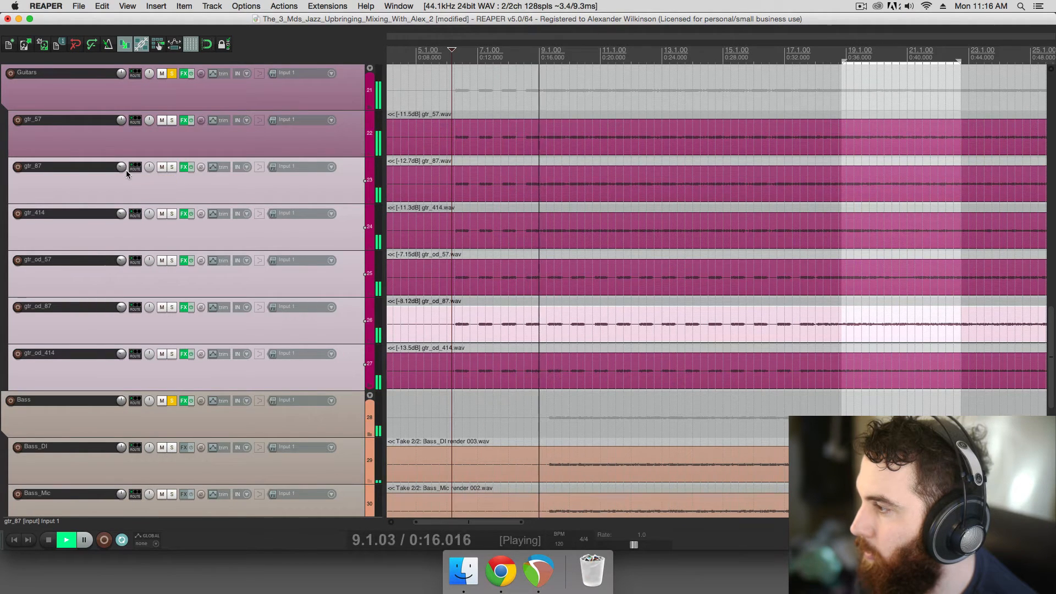
Solo the gtr_od_414 track during playback and move it directly below gtr_57 in the Guitars folder
left_click(187, 379)
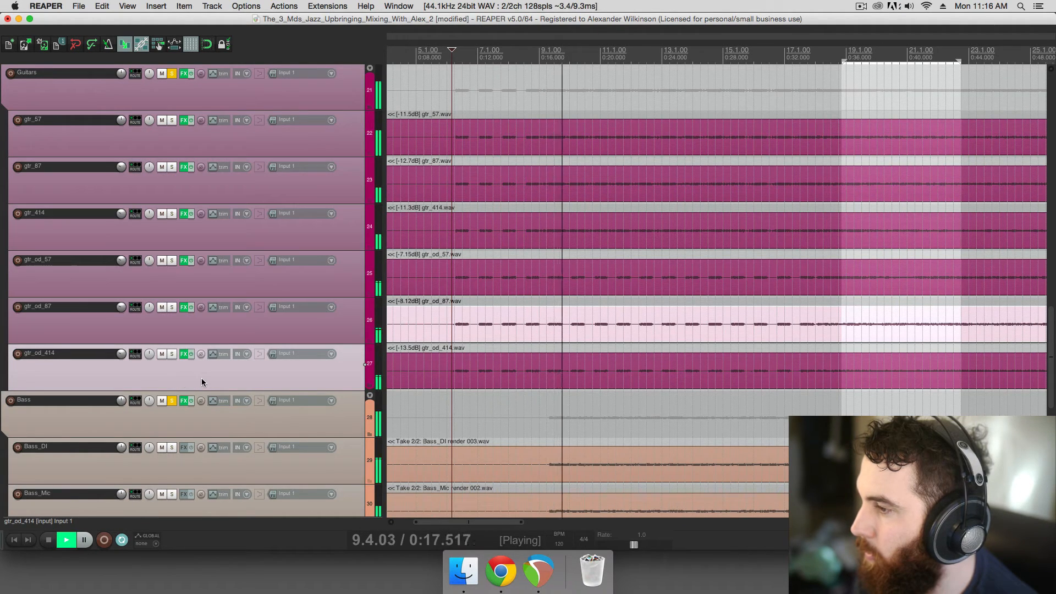
left_click(171, 354)
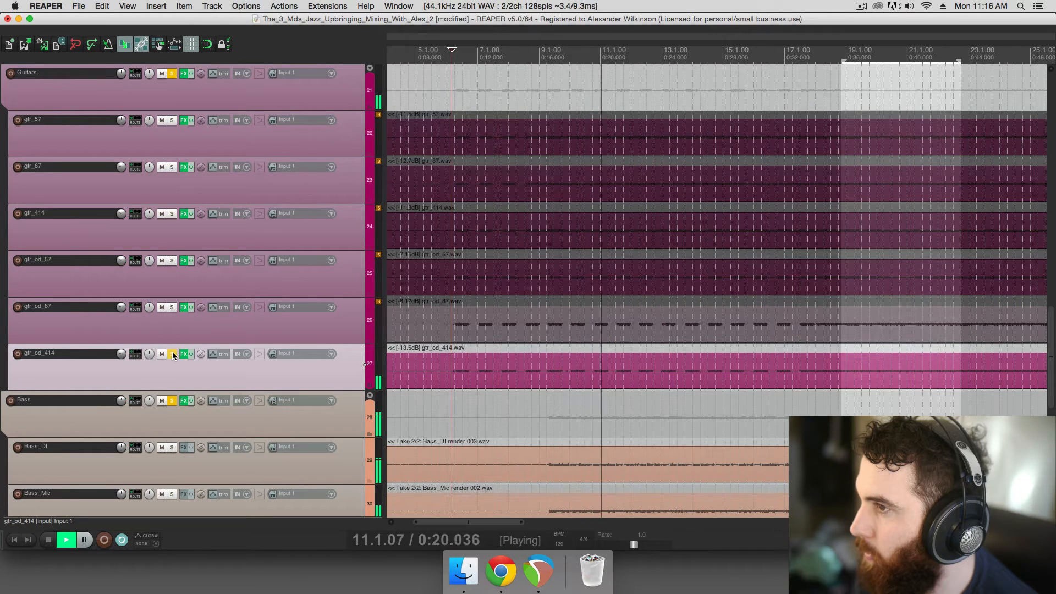
left_click_drag(174, 369, 174, 167)
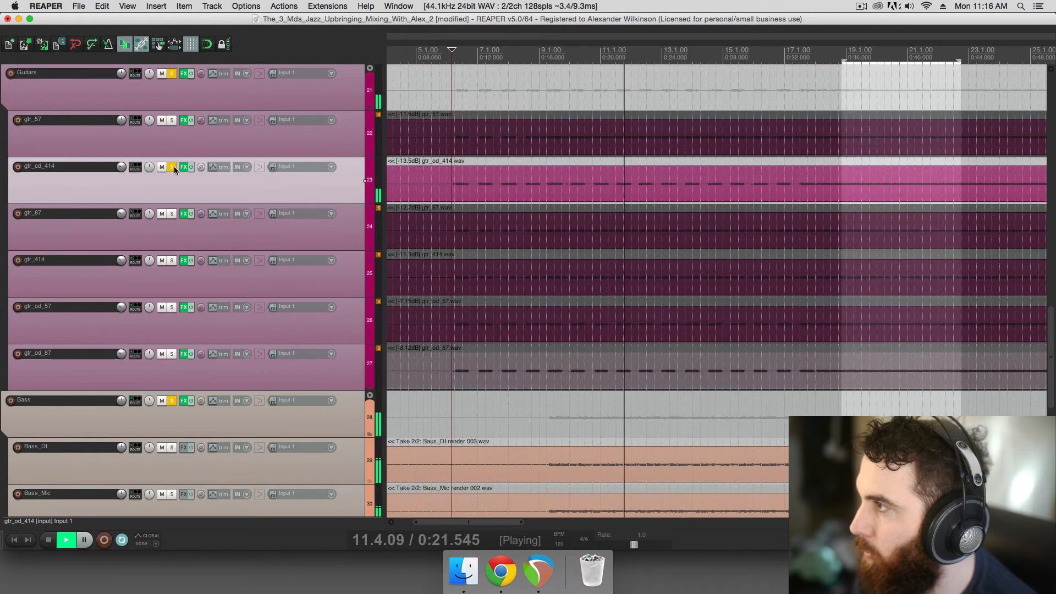
Audition gtr_57 and gtr_od_414 soloed together, stop playback and clear both solos
left_click(172, 120)
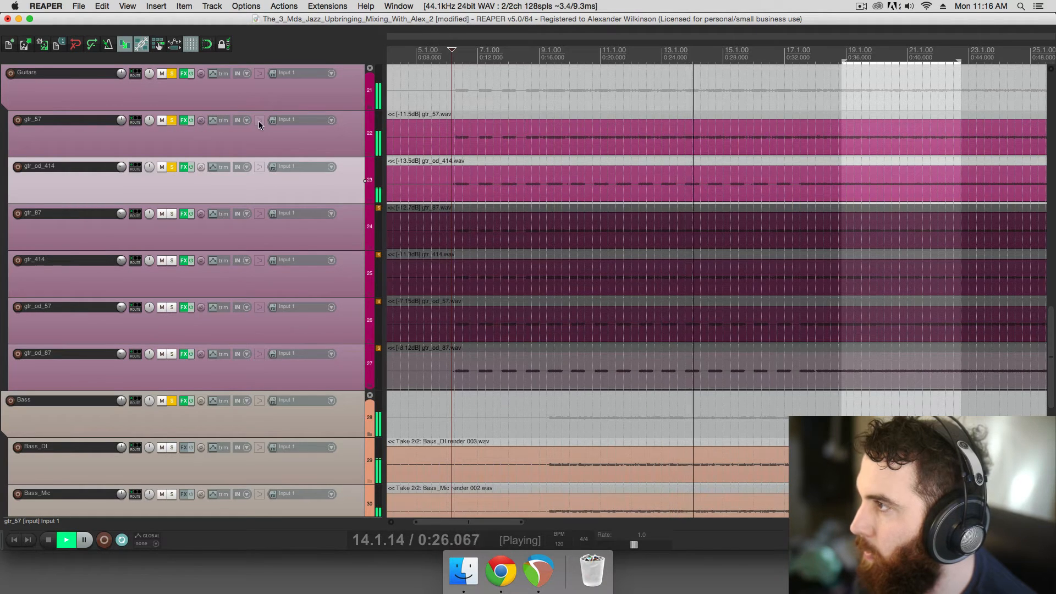
left_click(201, 120)
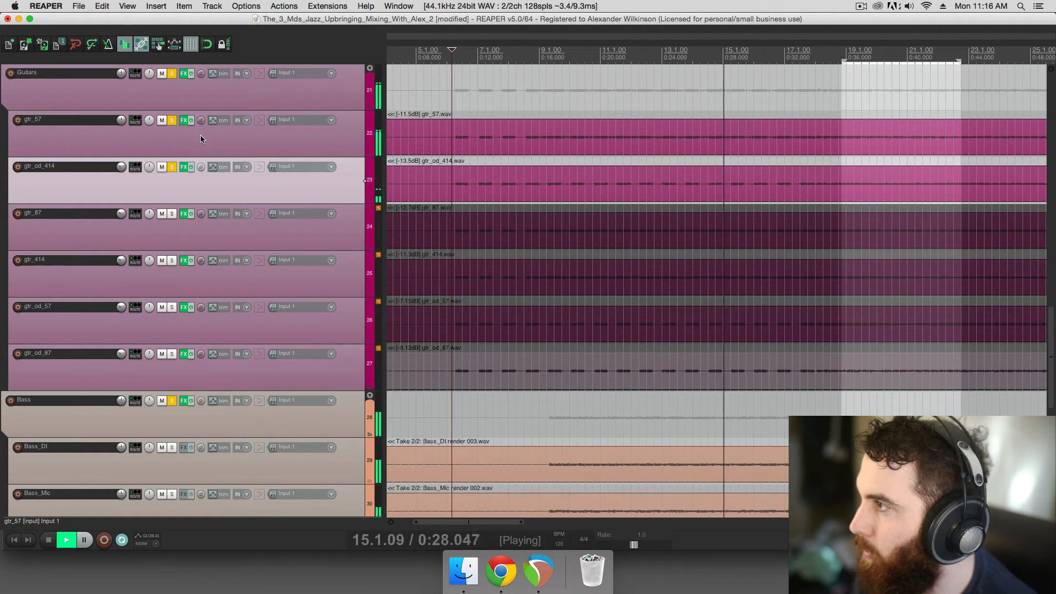
key("space")
left_click(172, 120)
left_click(172, 166)
Remove the existing effects chains from all six guitar microphone tracks in the Guitars folder
left_click(306, 145)
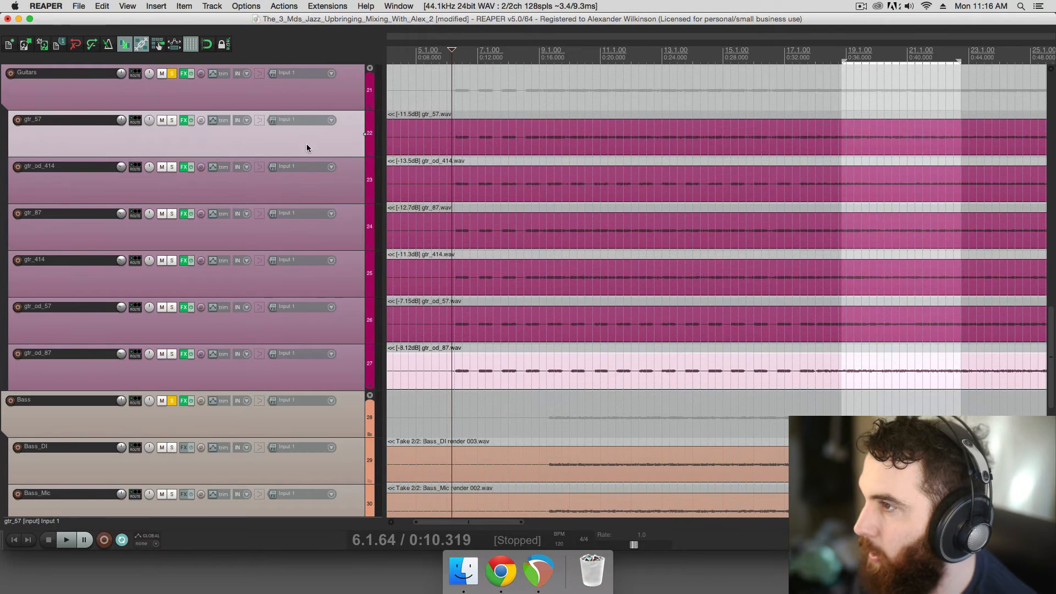
left_click(187, 121)
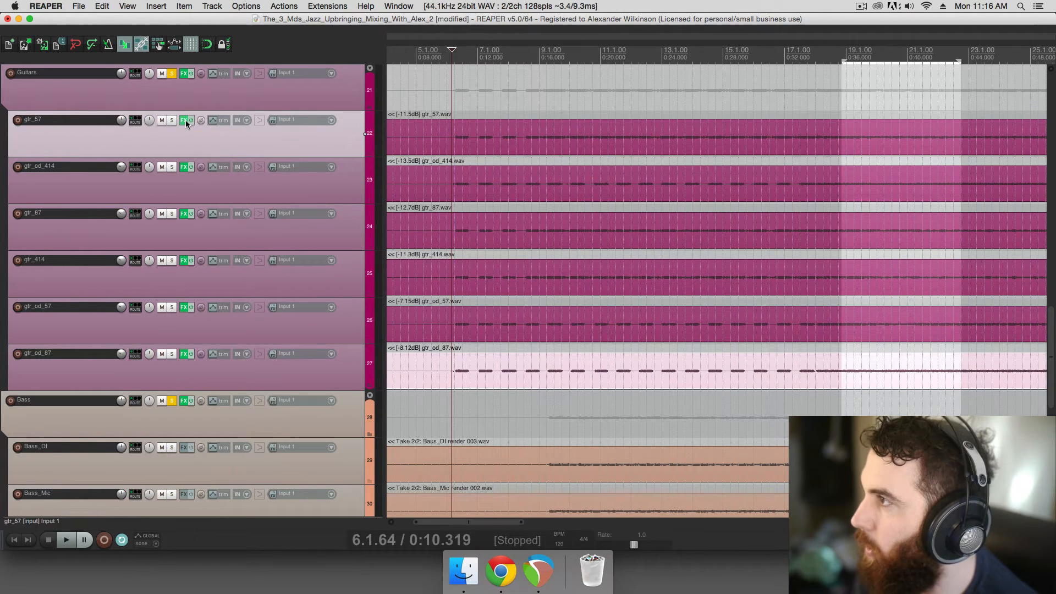
left_click(186, 167)
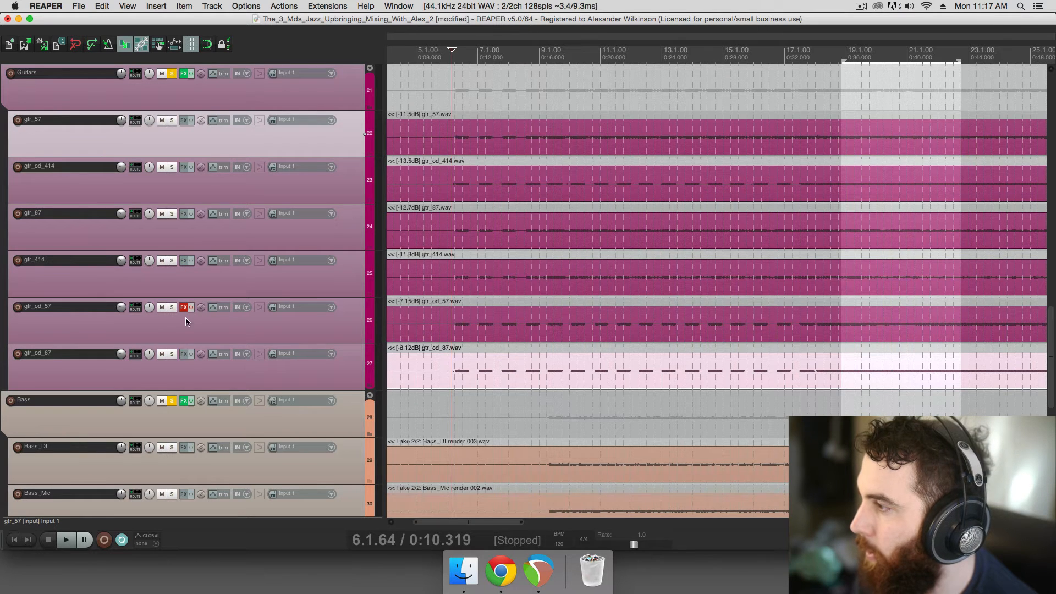
Add the VST version of MAutoAlign (MeldaProduction) to gtr_57 and place its effects window clear of the track controls
left_click(185, 121)
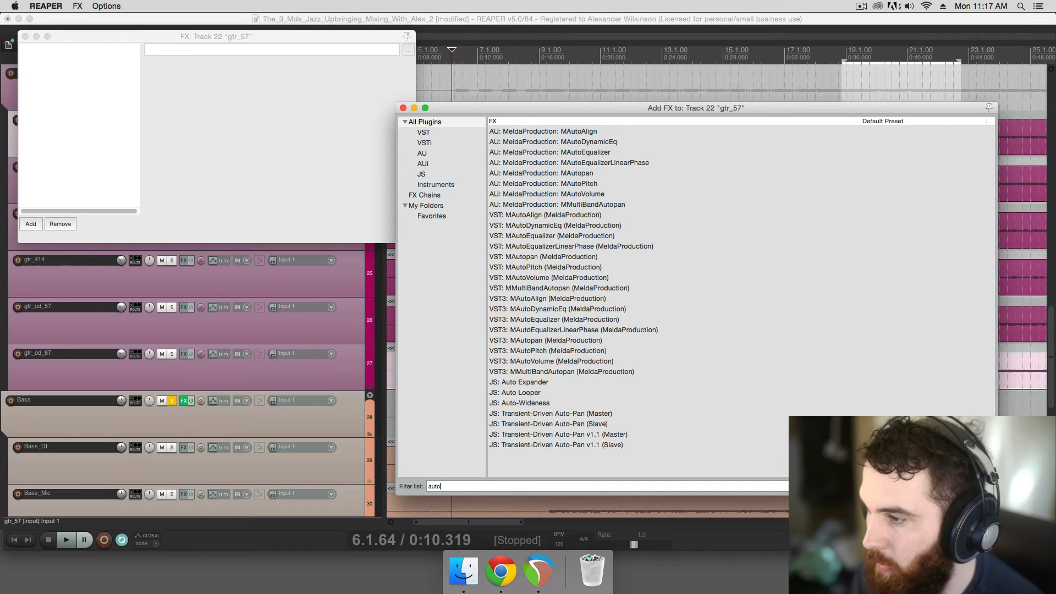
type("autoalign")
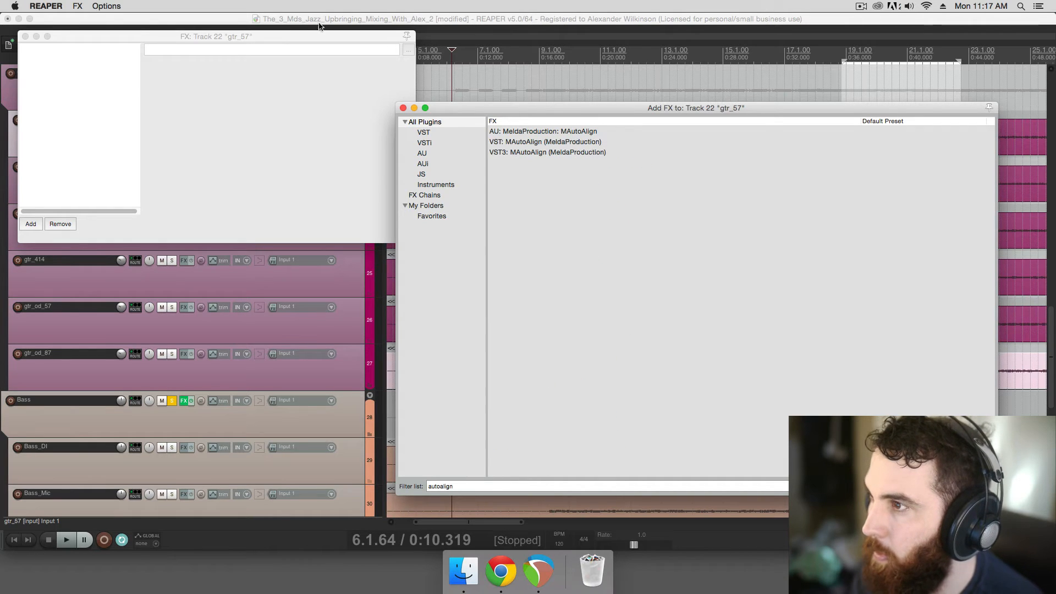
double_click(521, 144)
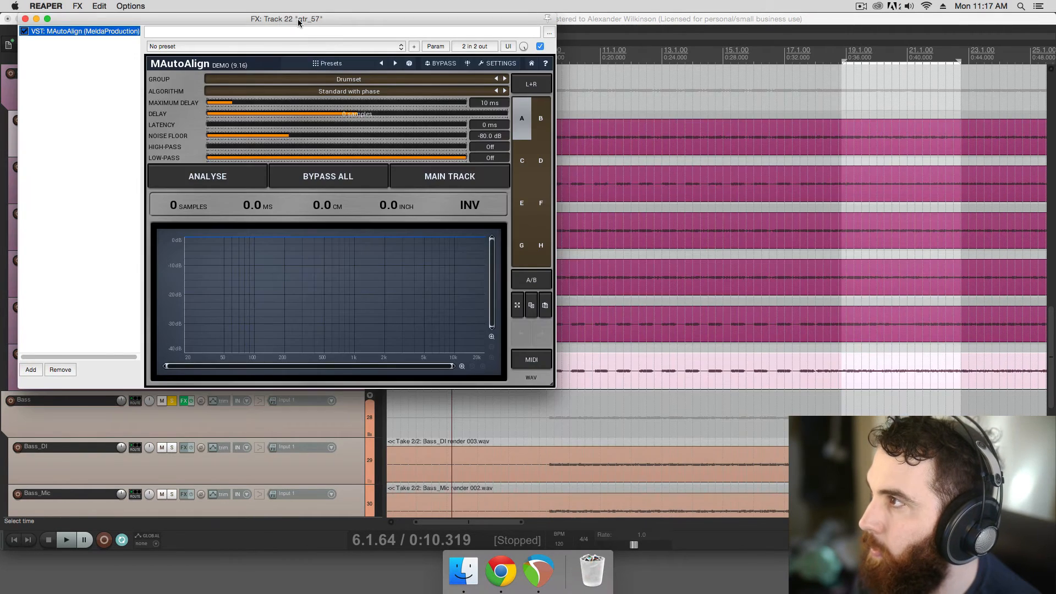
left_click_drag(292, 40, 654, 104)
left_click_drag(460, 104, 588, 106)
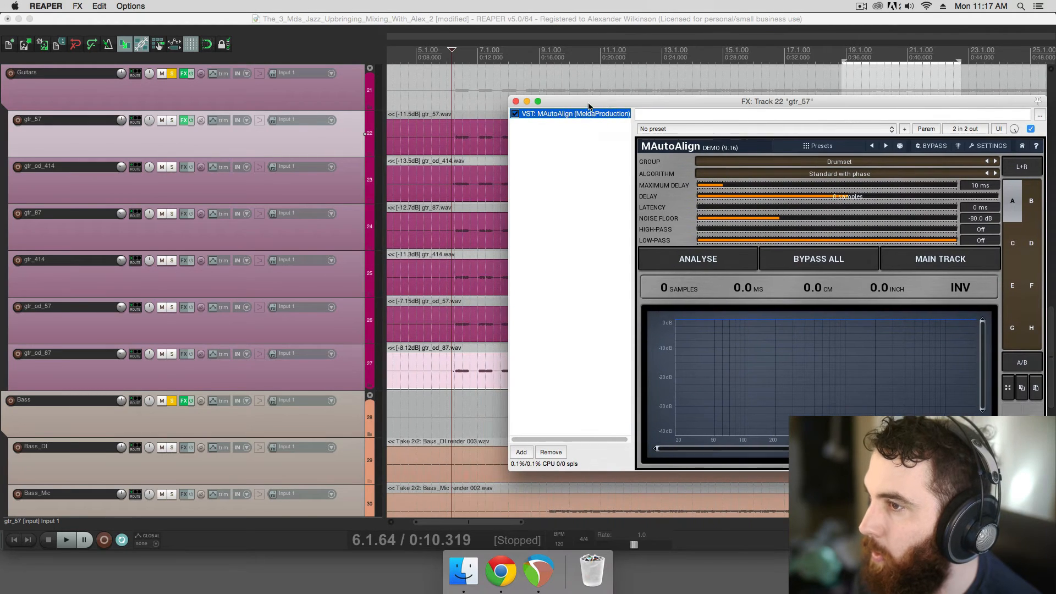
Add the VST version of MAutoAlign to the gtr_od_414 and gtr_87 tracks
left_click(309, 181)
left_click(184, 167)
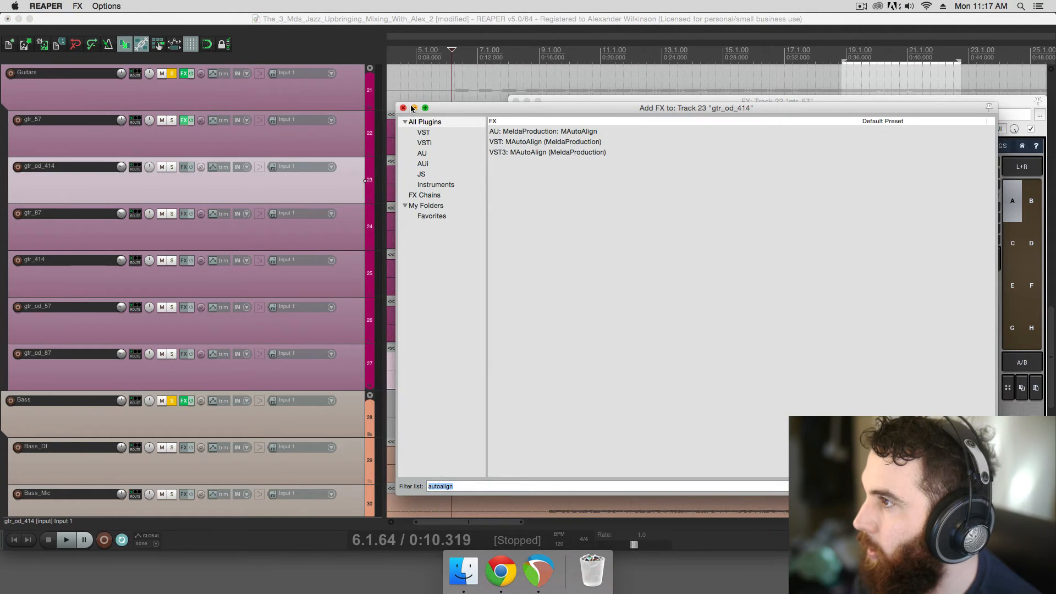
key("Return")
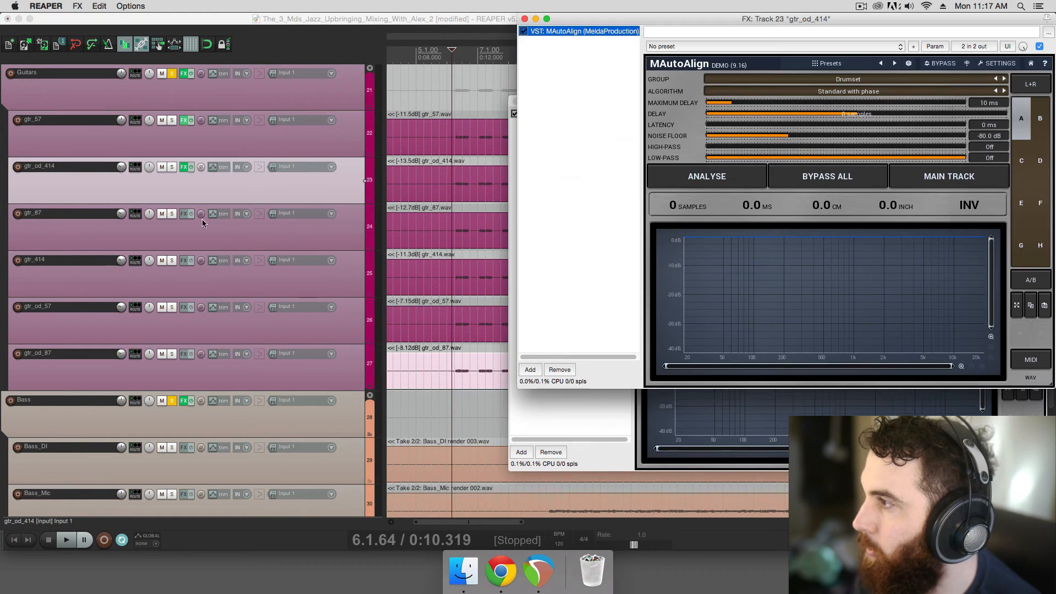
left_click(184, 214)
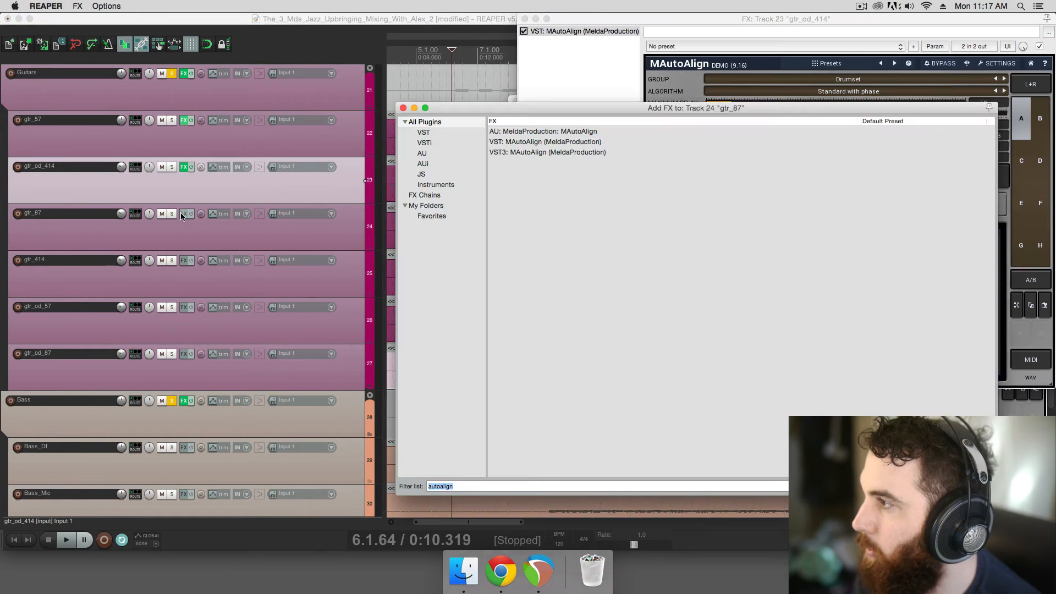
key("Return")
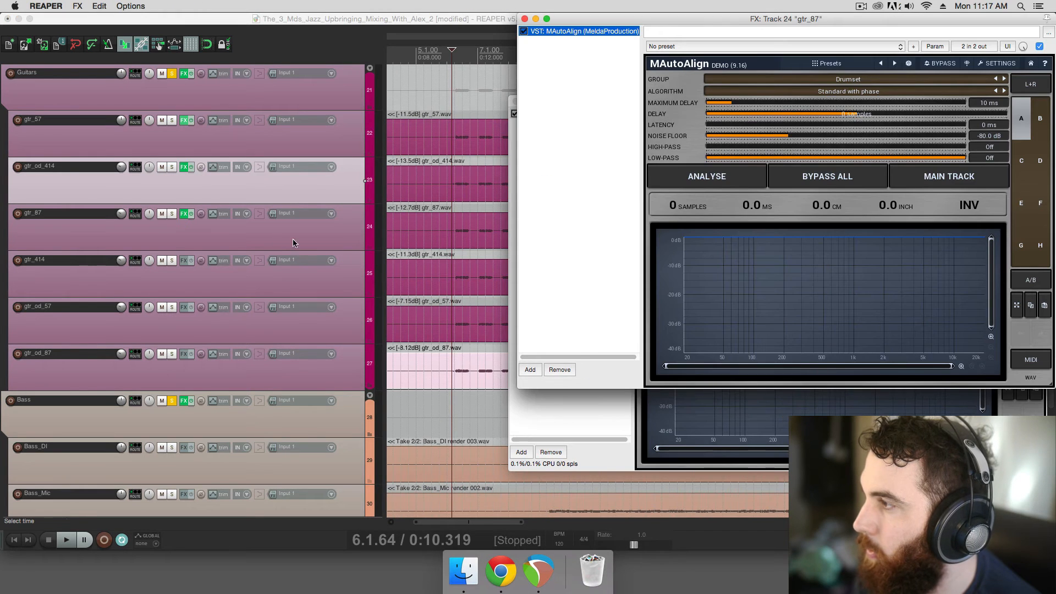
Add the VST version of MAutoAlign to the gtr_414, gtr_od_57 and gtr_od_87 tracks
left_click(185, 262)
key("Return")
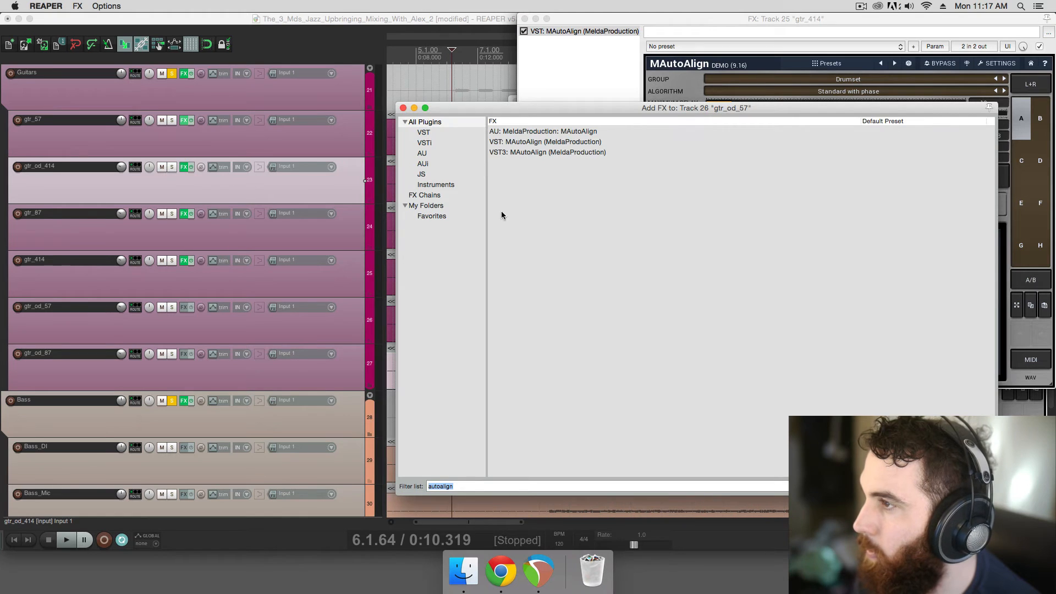
double_click(513, 142)
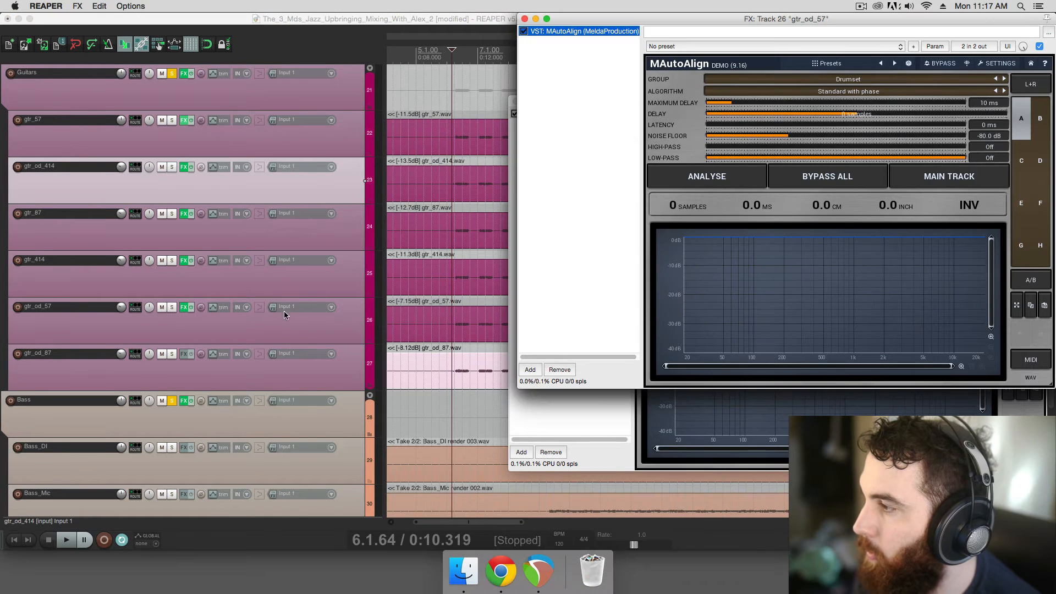
left_click(186, 354)
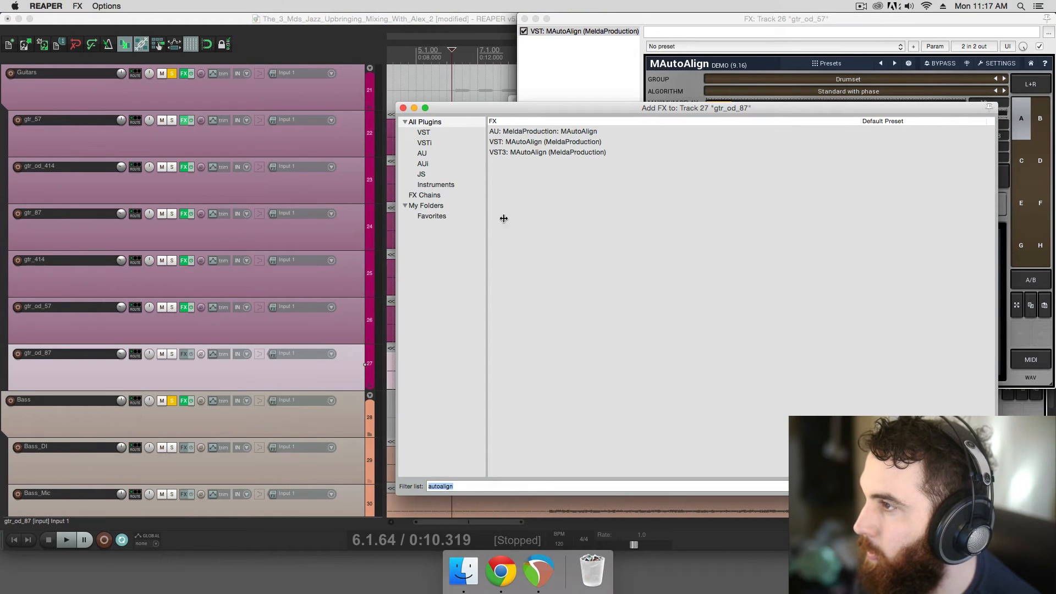
double_click(516, 142)
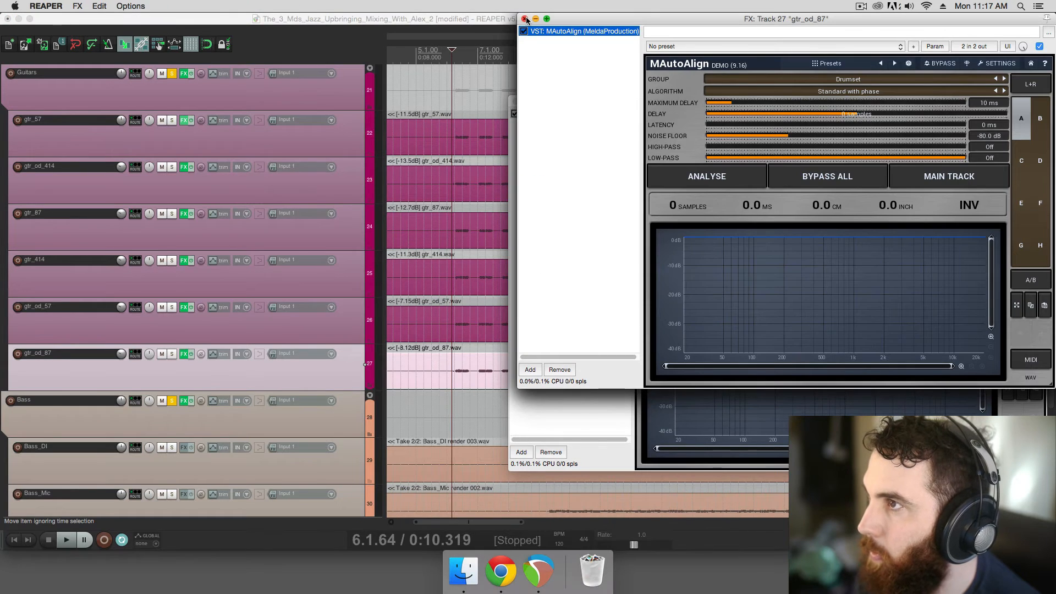
Play the guitars from about 0:15.6, run MAutoAlign's audio analysis from the gtr_od_87 instance, and stop playback
left_click_drag(585, 19, 647, 91)
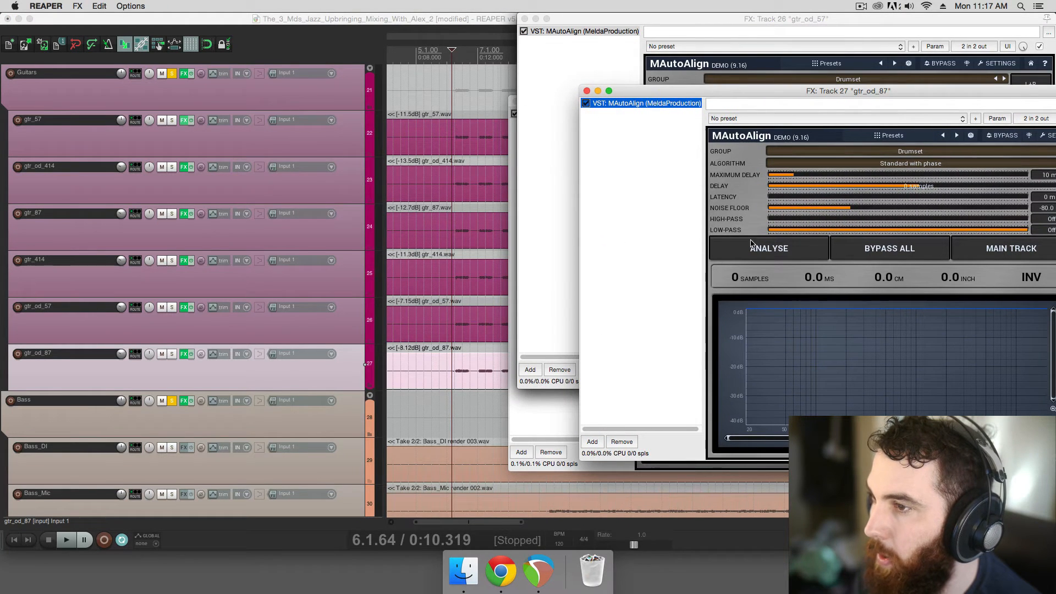
key("space")
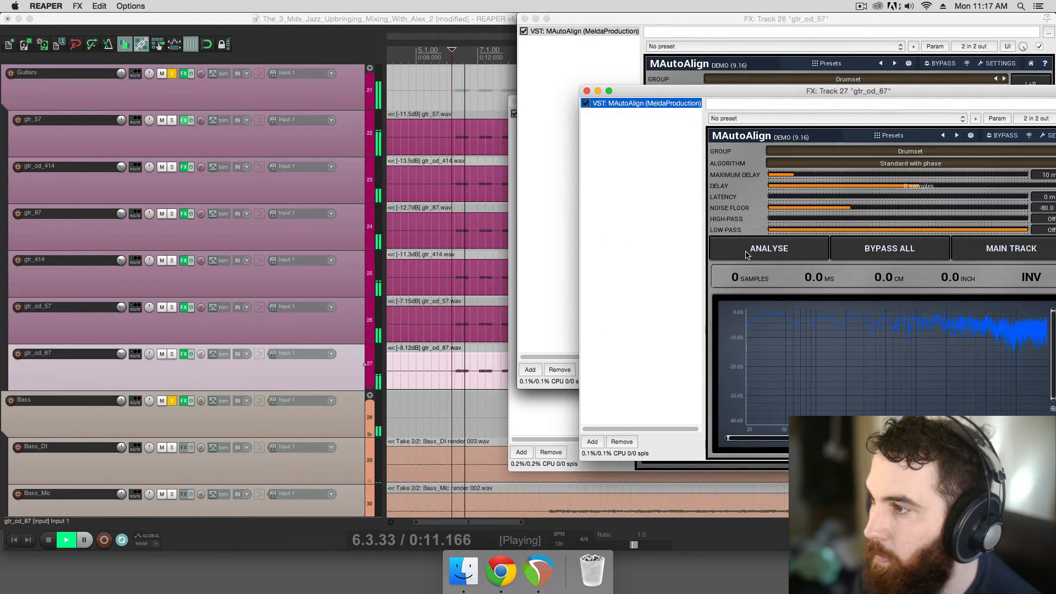
scroll(458, 268, "down", 5)
left_click(464, 272)
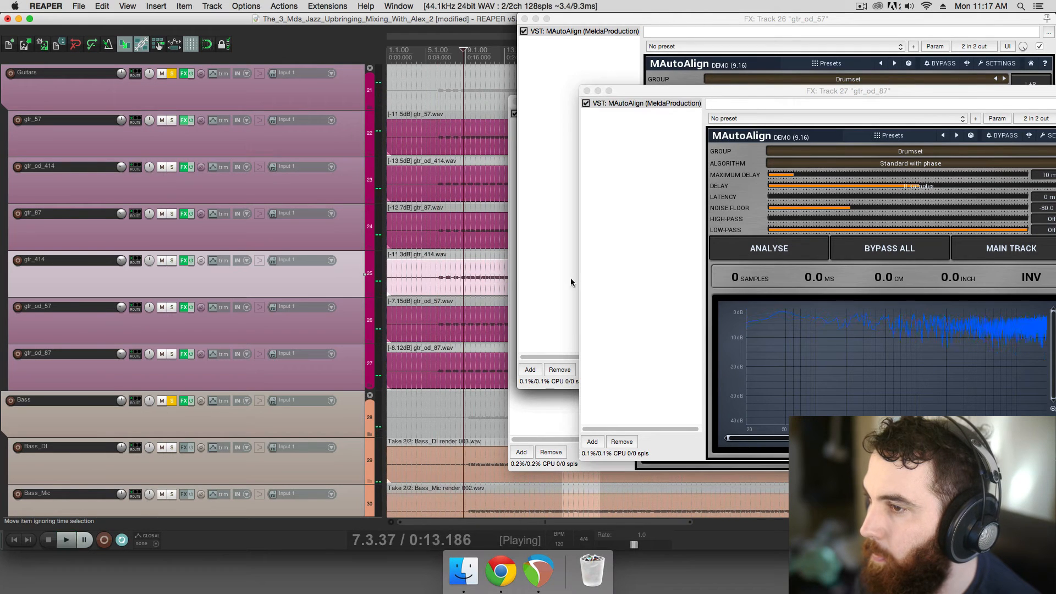
left_click(738, 254)
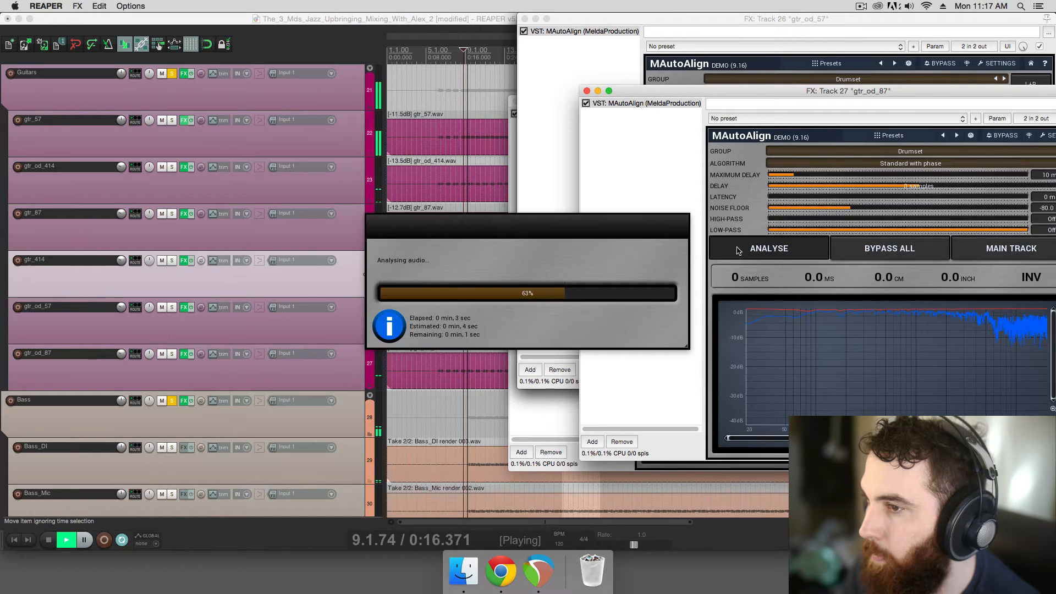
key("space")
Spread out the MAutoAlign windows to examine the delay calculated for each guitar track
left_click(597, 78)
left_click(547, 409)
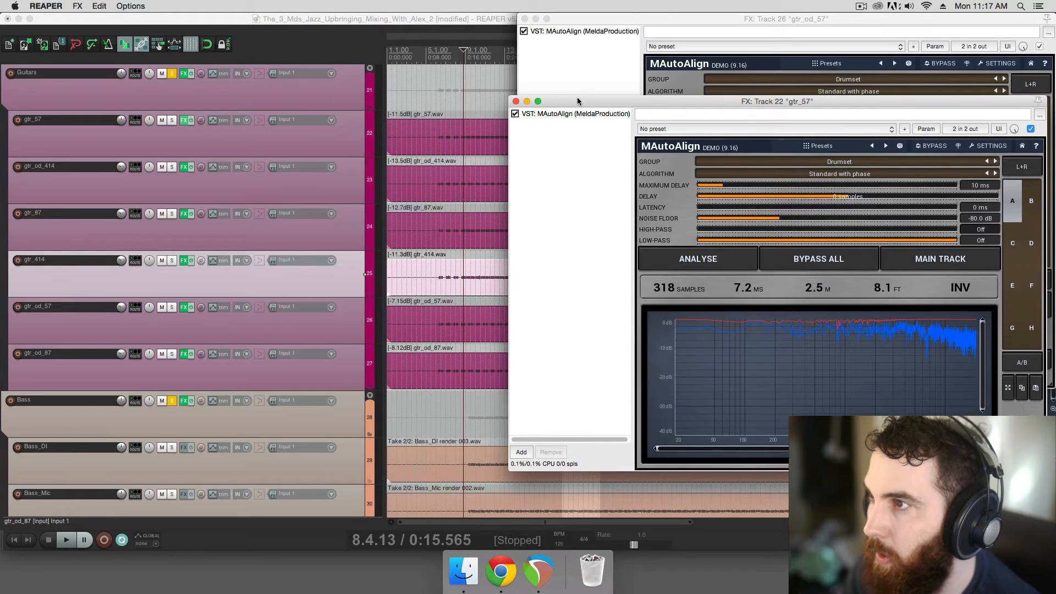
left_click_drag(578, 101, 691, 149)
left_click_drag(564, 17, 774, 201)
left_click(579, 79)
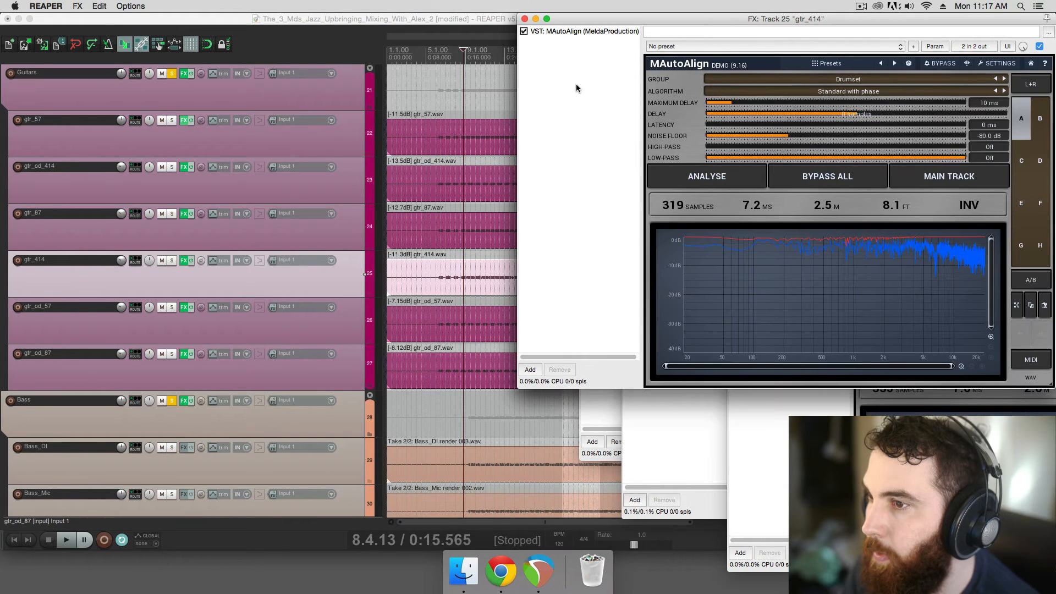
Select all six guitar microphone tracks and compare them during playback with their effects bypassed and re-enabled
key("space")
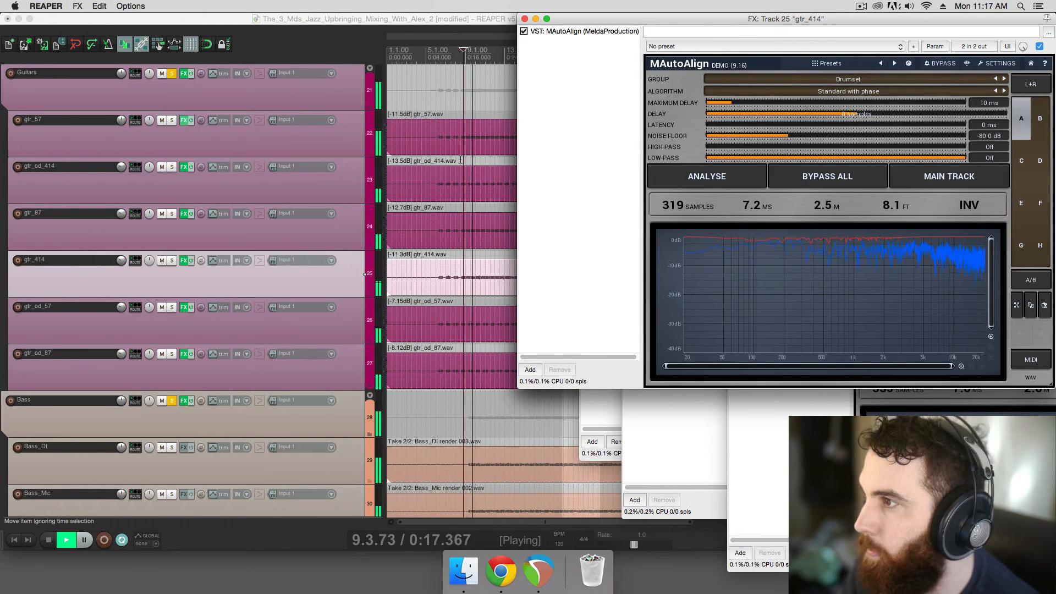
left_click(324, 147)
left_click(308, 362, "shift")
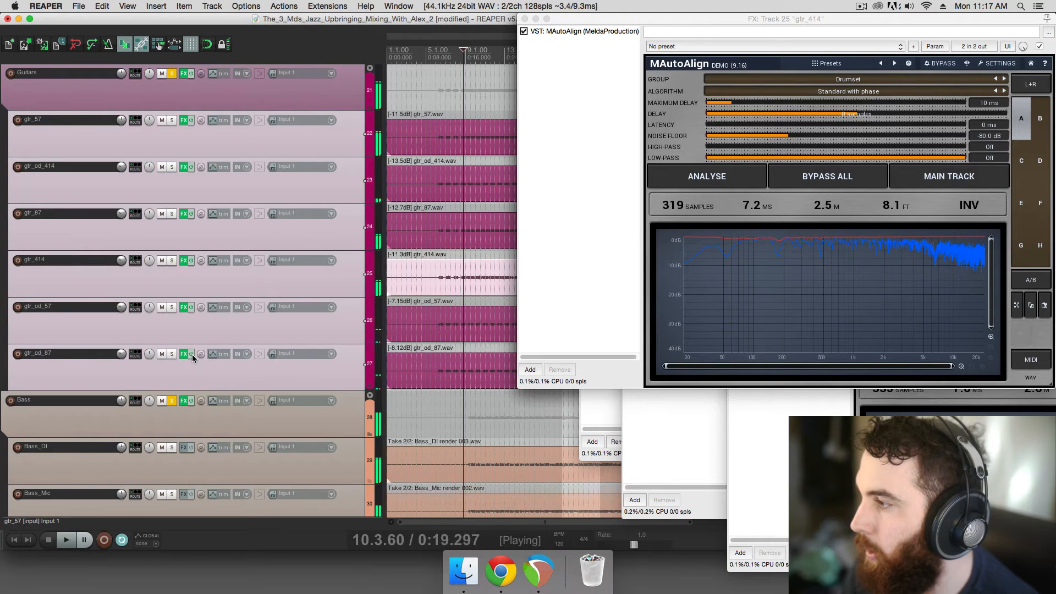
key("space")
key("space")
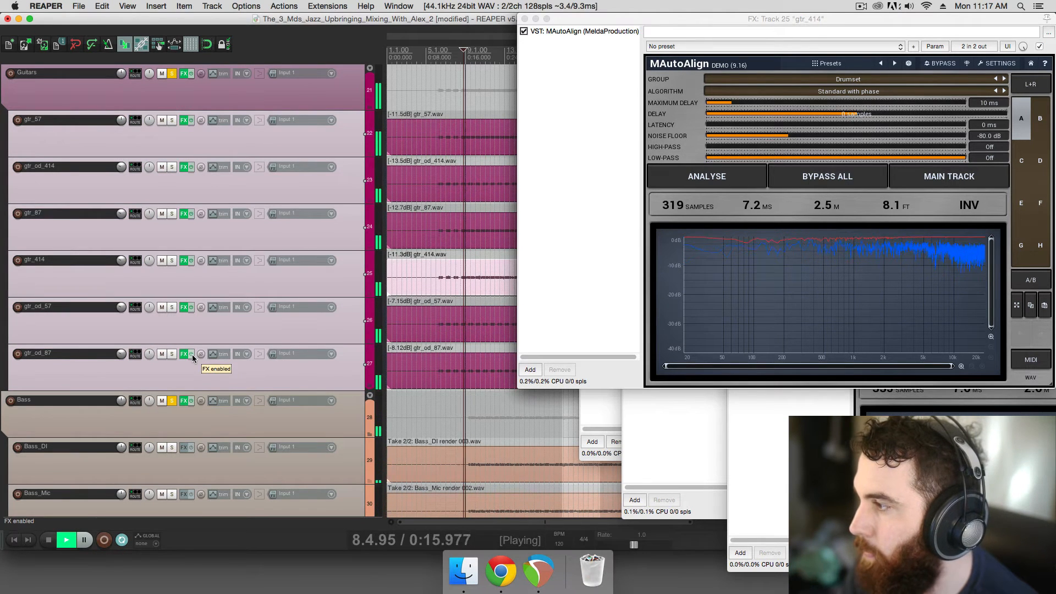
left_click(193, 354)
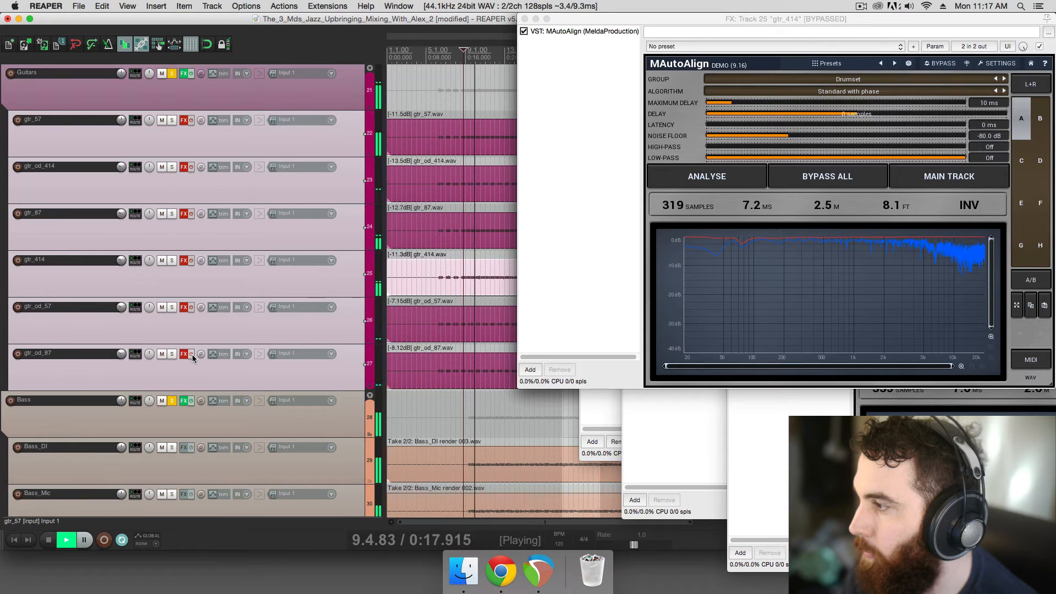
left_click(193, 355)
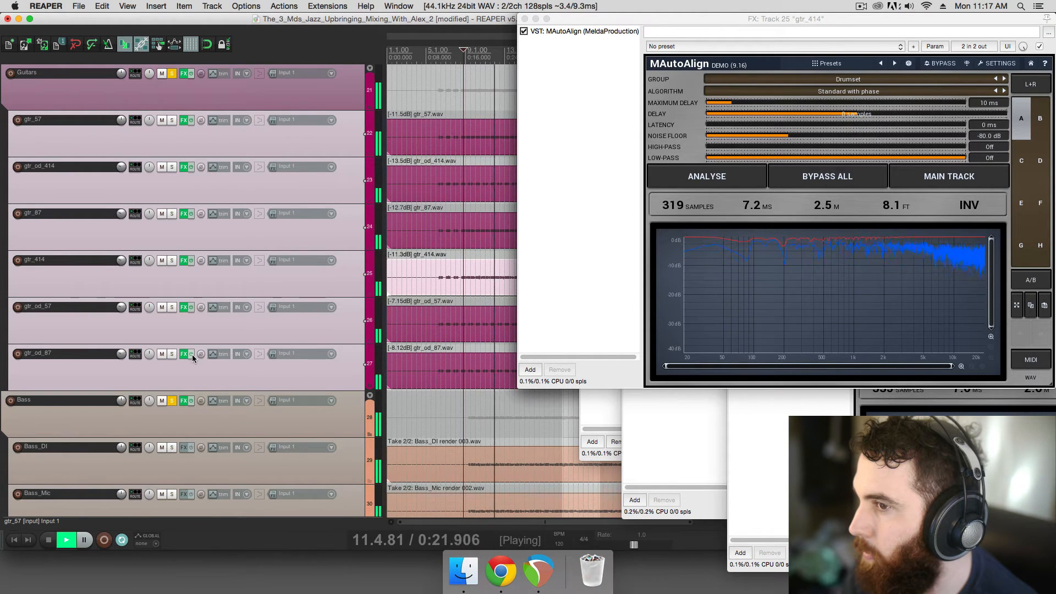
Stop playback, select the six guitar items, and apply their track FX to them as new mono takes
key("space")
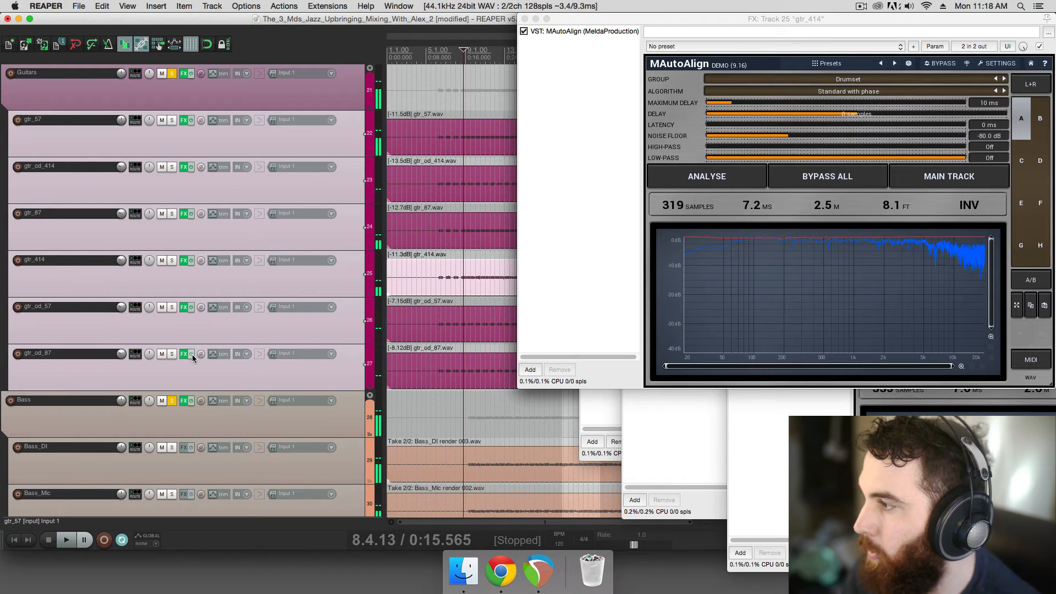
left_click_drag(473, 364, 483, 125)
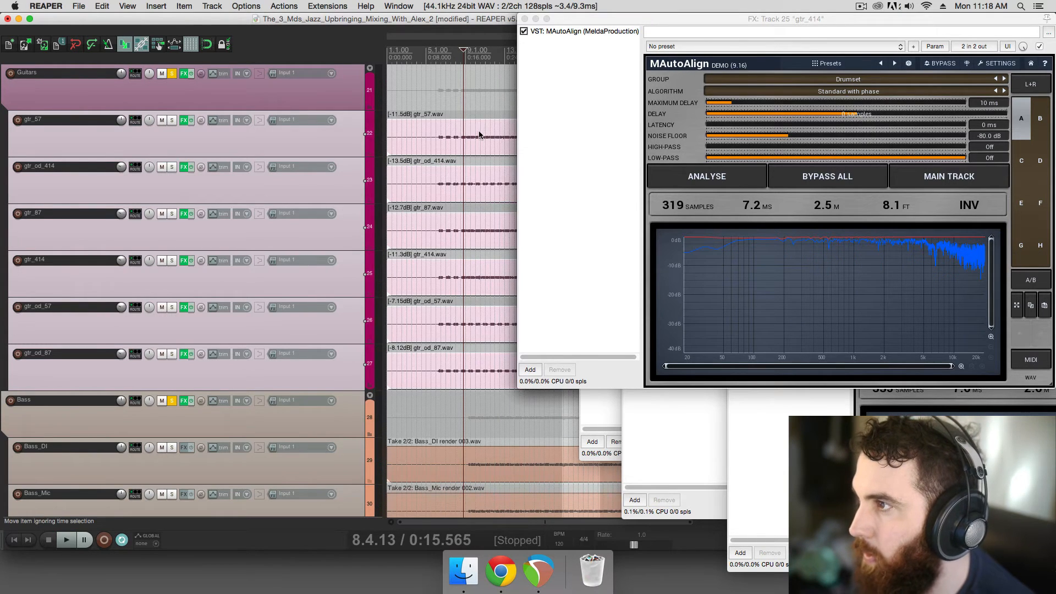
right_click(479, 133)
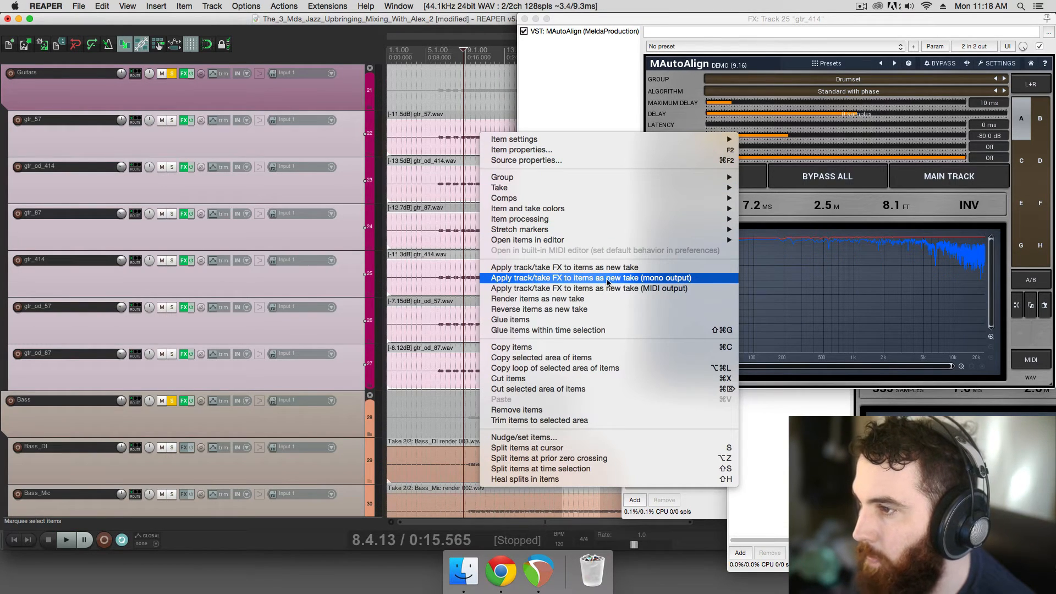
left_click(645, 279)
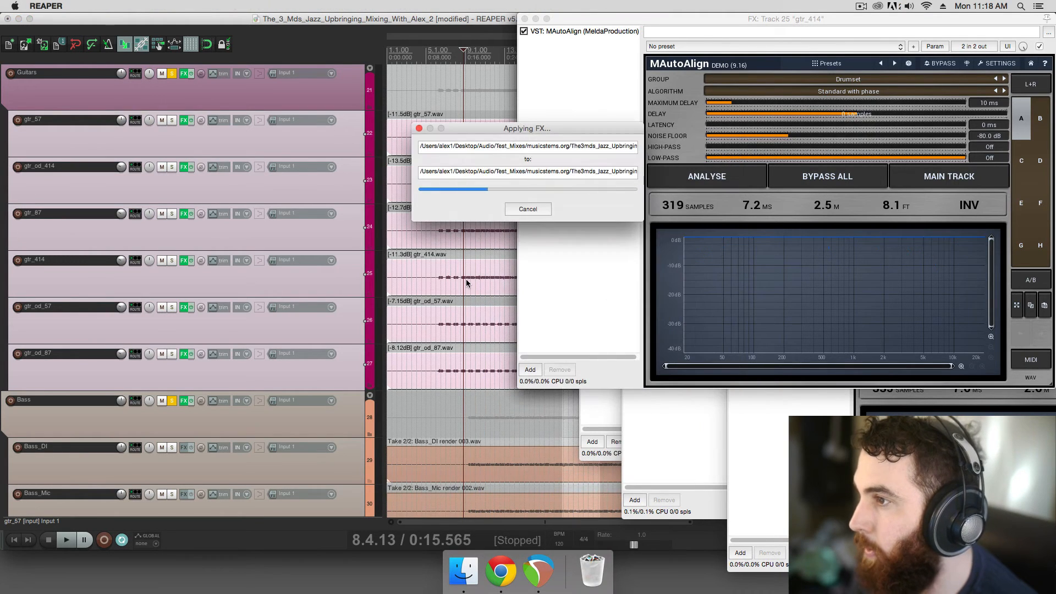
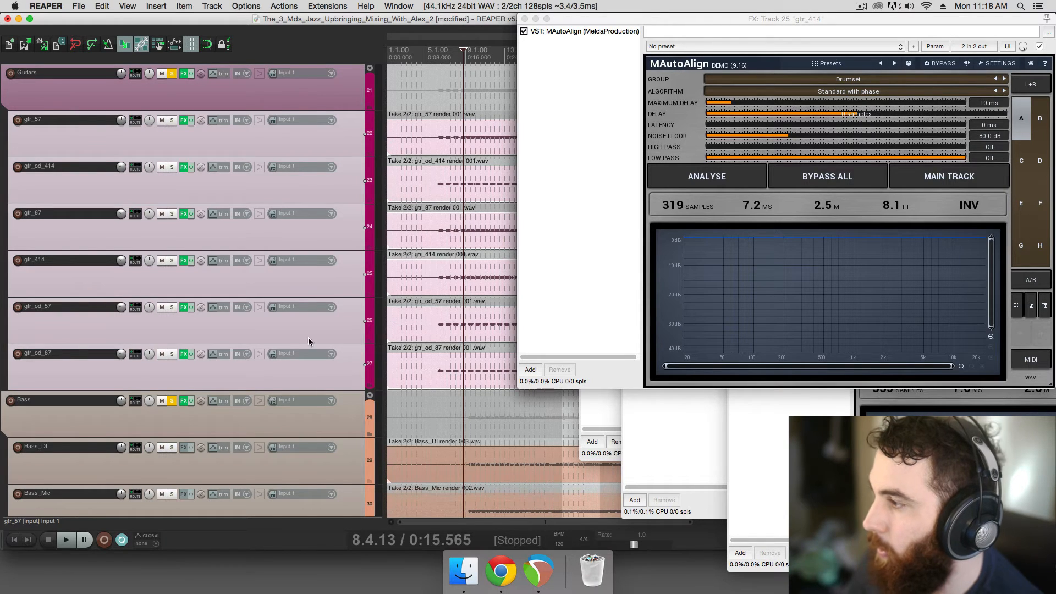
Remove the MAutoAlign effects from all six guitar microphone tracks and close their FX windows
left_click(186, 355)
left_click(183, 308)
left_click(181, 260)
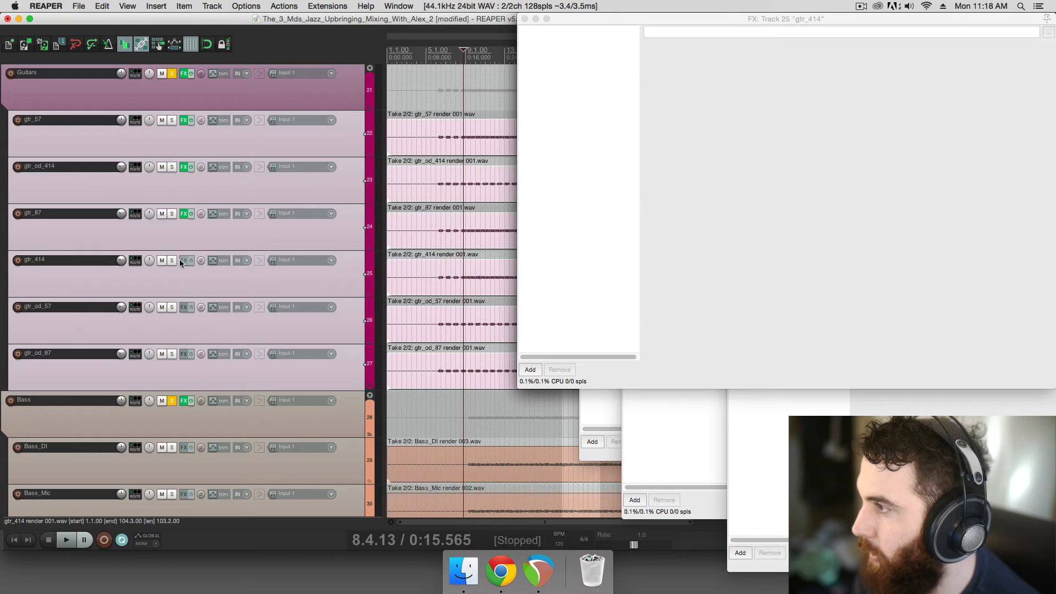
left_click(191, 130)
left_click(524, 19)
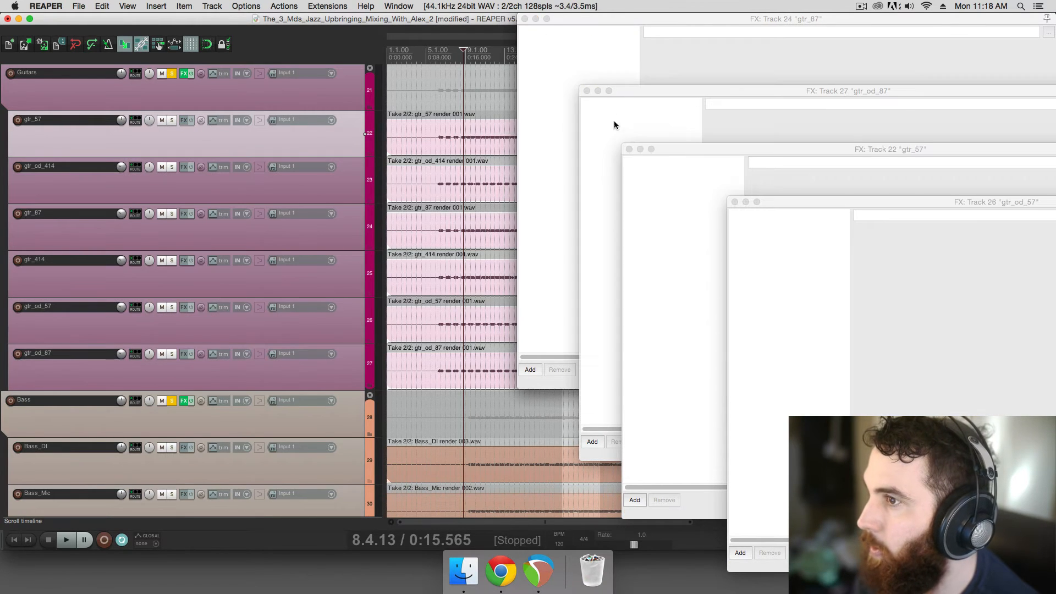
left_click(630, 150)
left_click(587, 90)
left_click(735, 202)
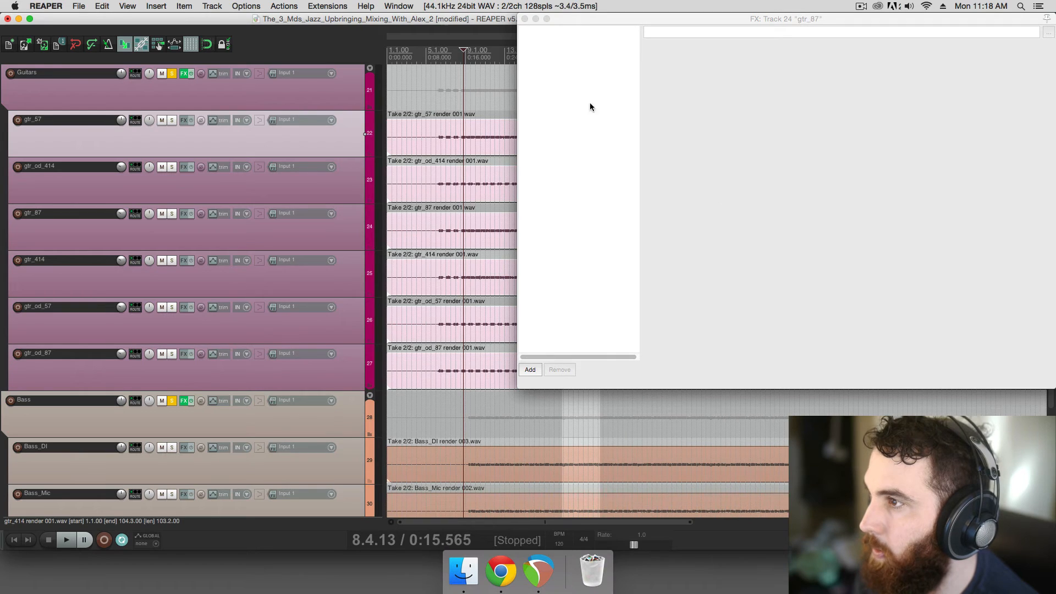
left_click(525, 18)
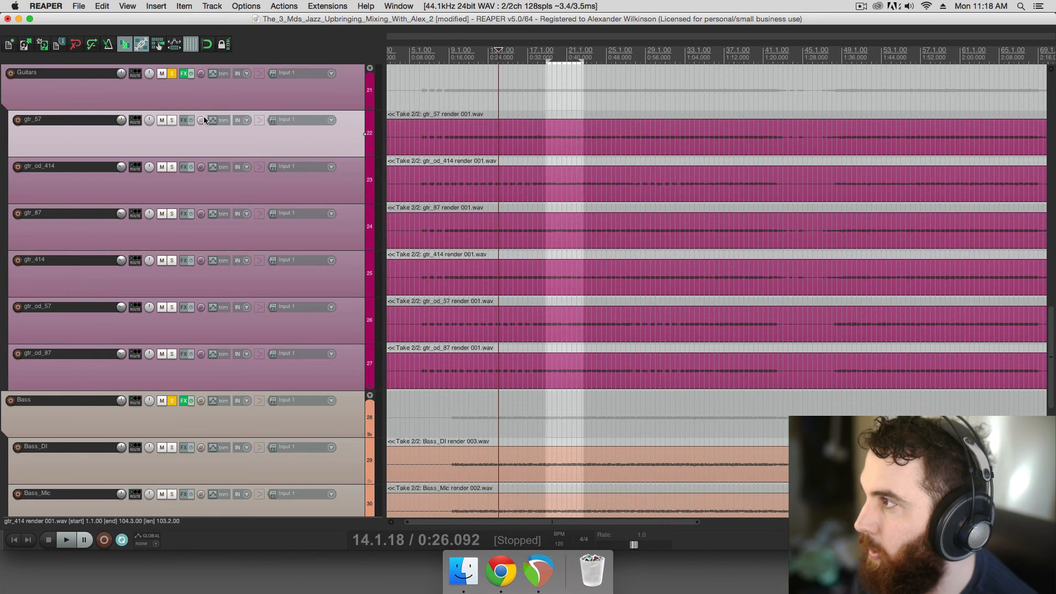
Pan the Guitars folder track about 50% to the left
left_click(184, 80)
mouse_move(149, 75)
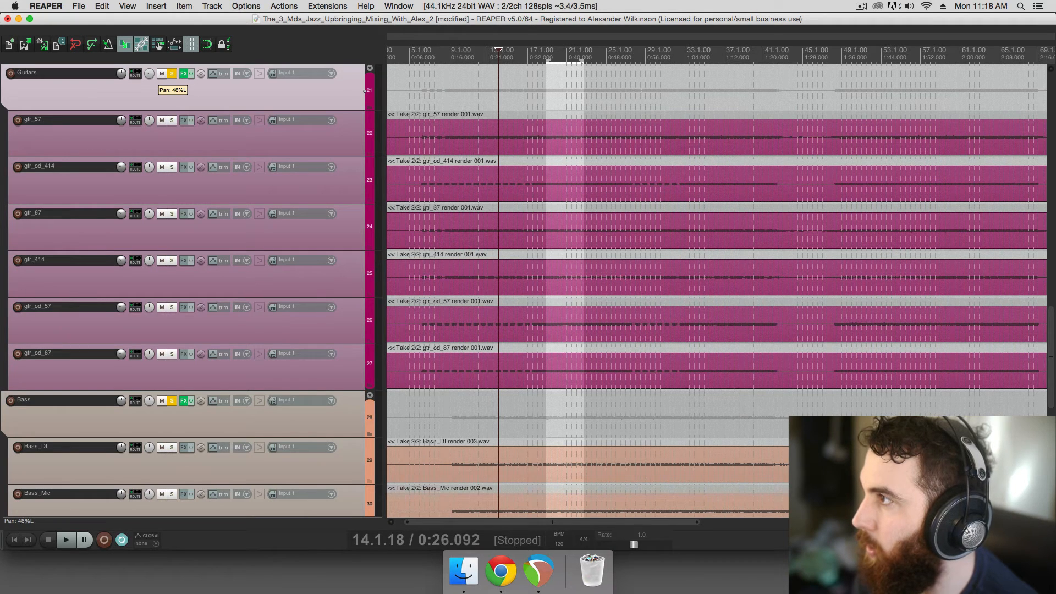
left_click_drag(150, 75, 149, 75)
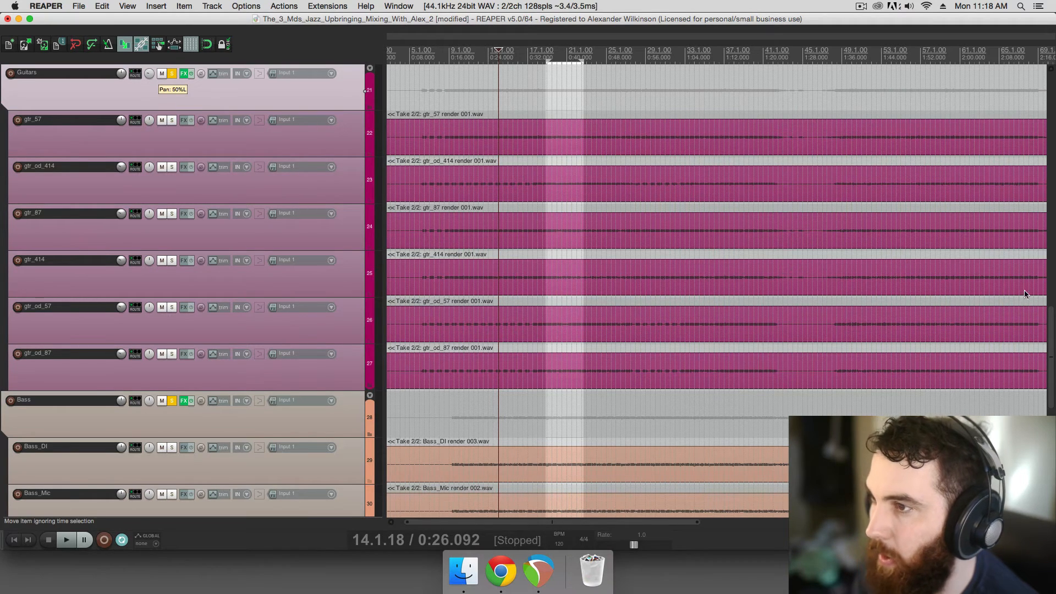
Raise the Guitars folder volume to about +6.07 dB during playback, stop, and save the project
scroll(660, 275, "up", 4)
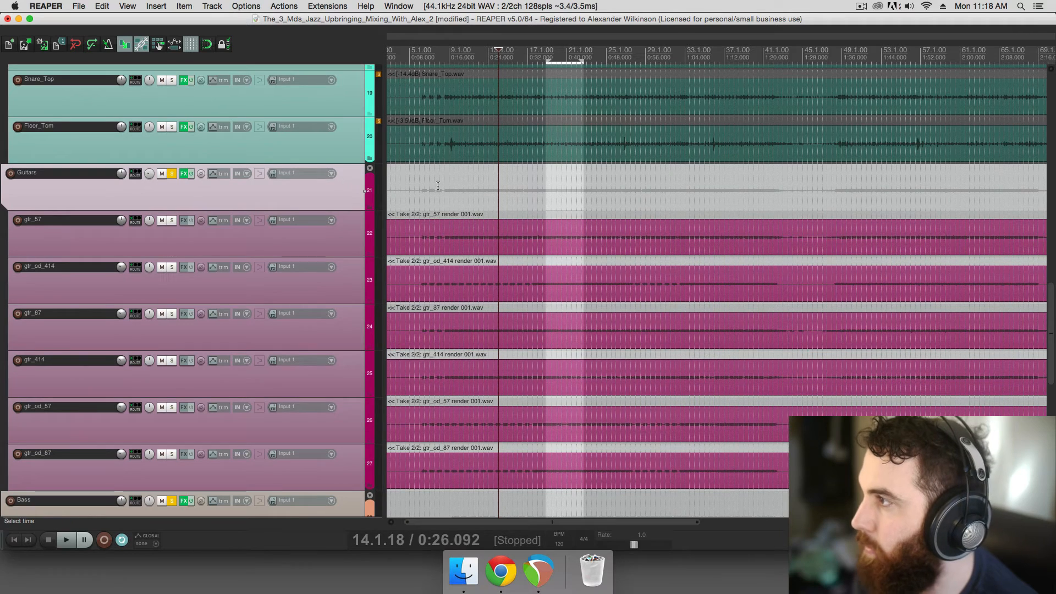
key("space")
left_click_drag(122, 174, 122, 161)
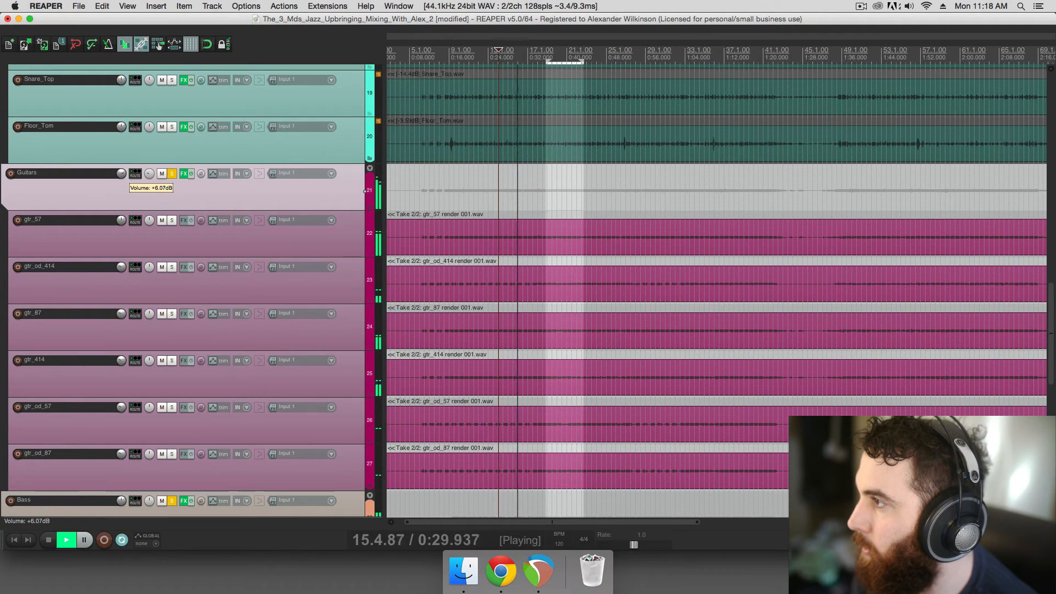
key("space")
key("super+s")
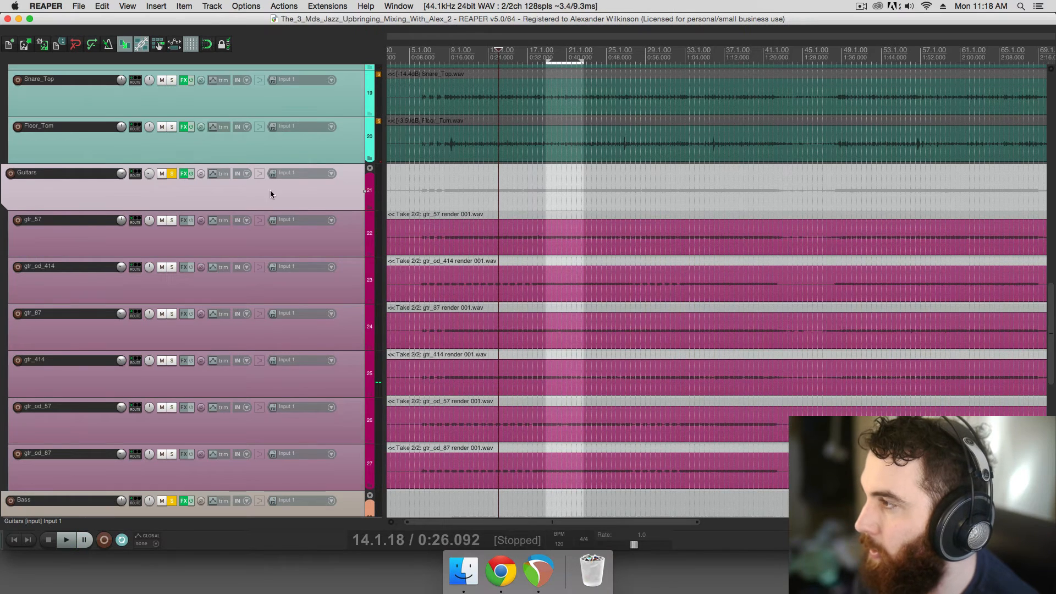
Add the VST version of TDR VOS SlickEQ GE to the Guitars folder and place it before Virtual Mix Rack
left_click(185, 174)
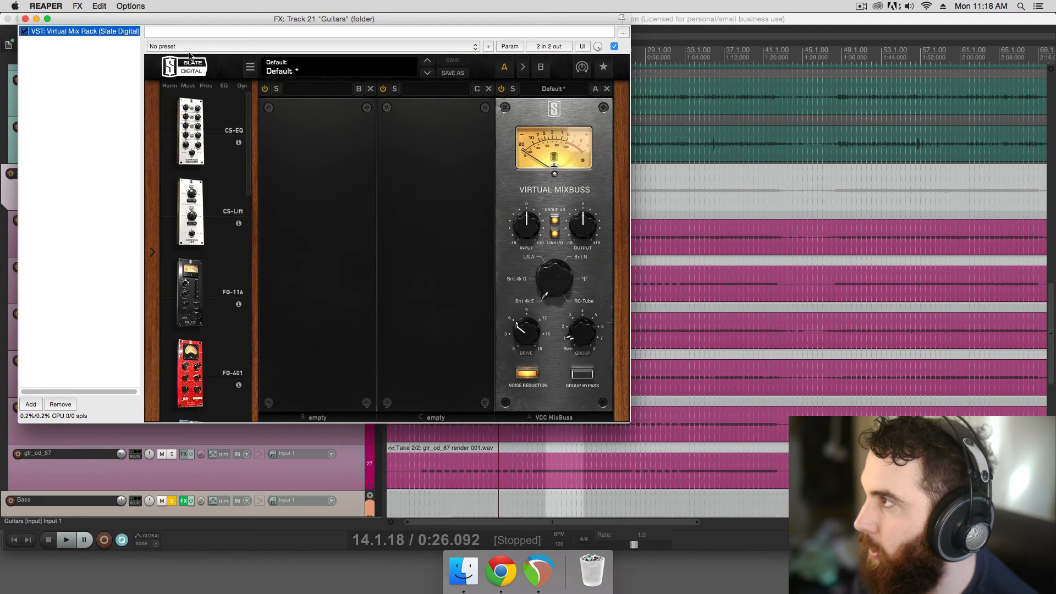
left_click_drag(200, 19, 532, 70)
left_click(363, 454)
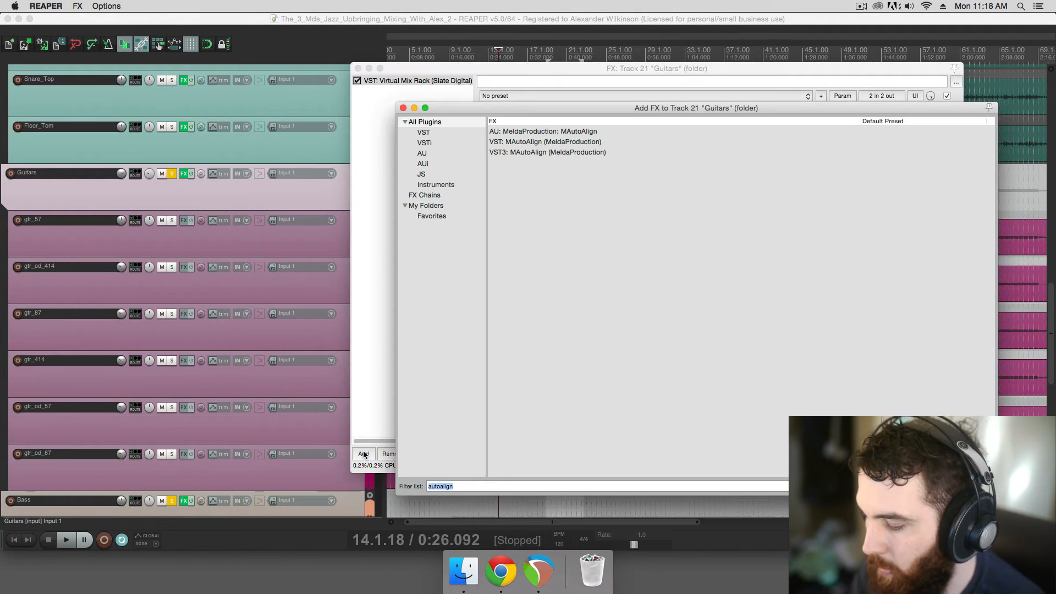
type("slickeq")
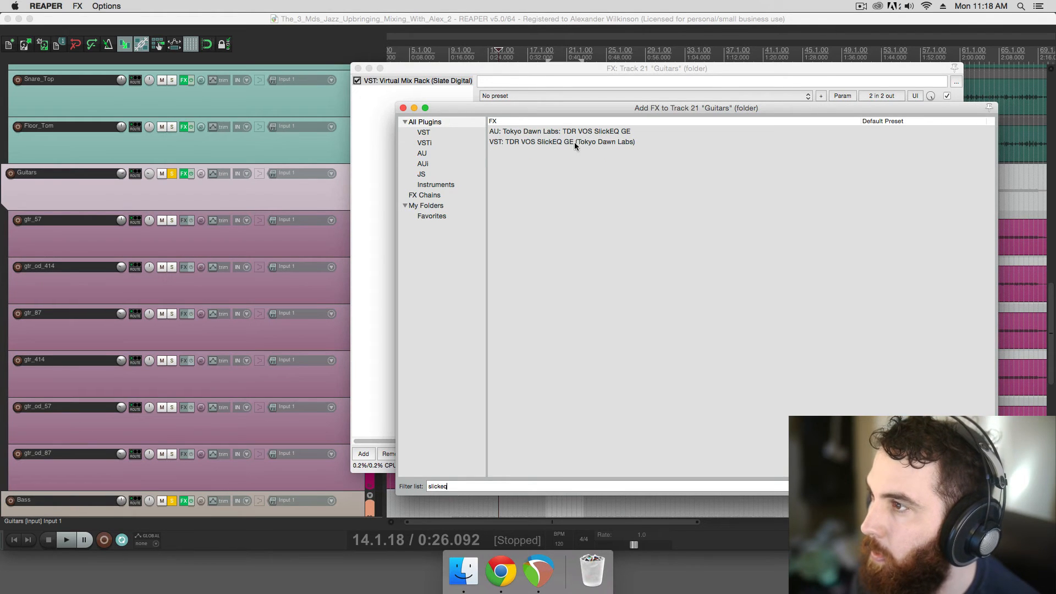
double_click(550, 141)
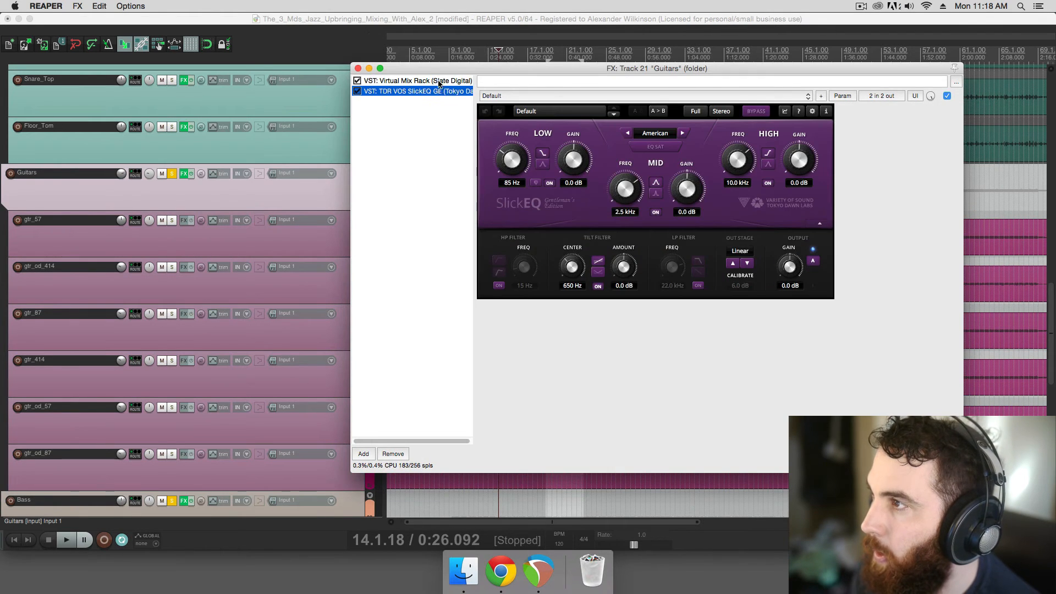
left_click_drag(439, 83, 437, 82)
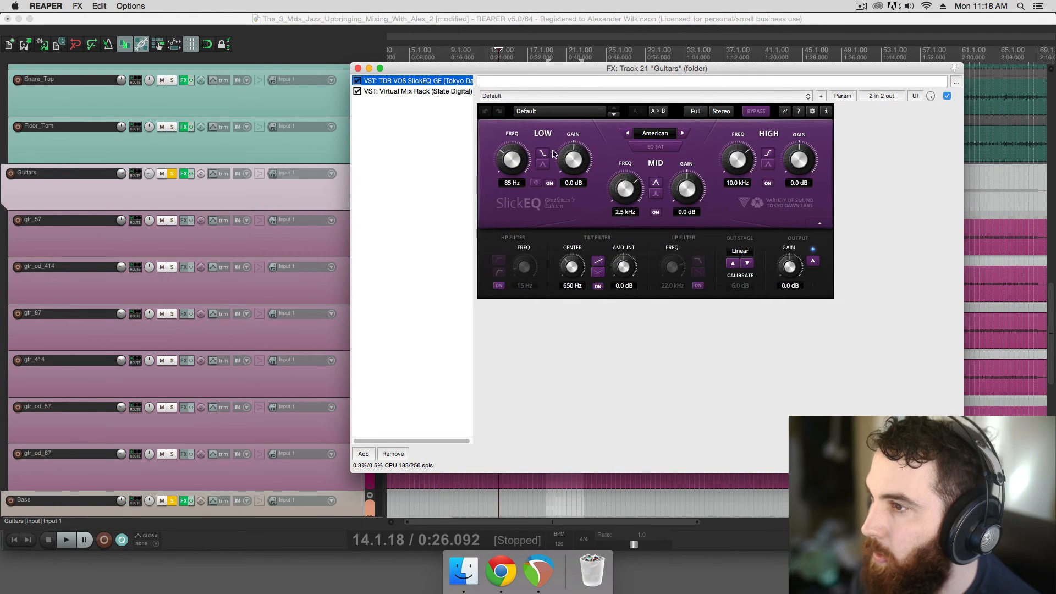
Show the frequency response graph in SlickEQ on the Guitars folder
left_click(600, 260)
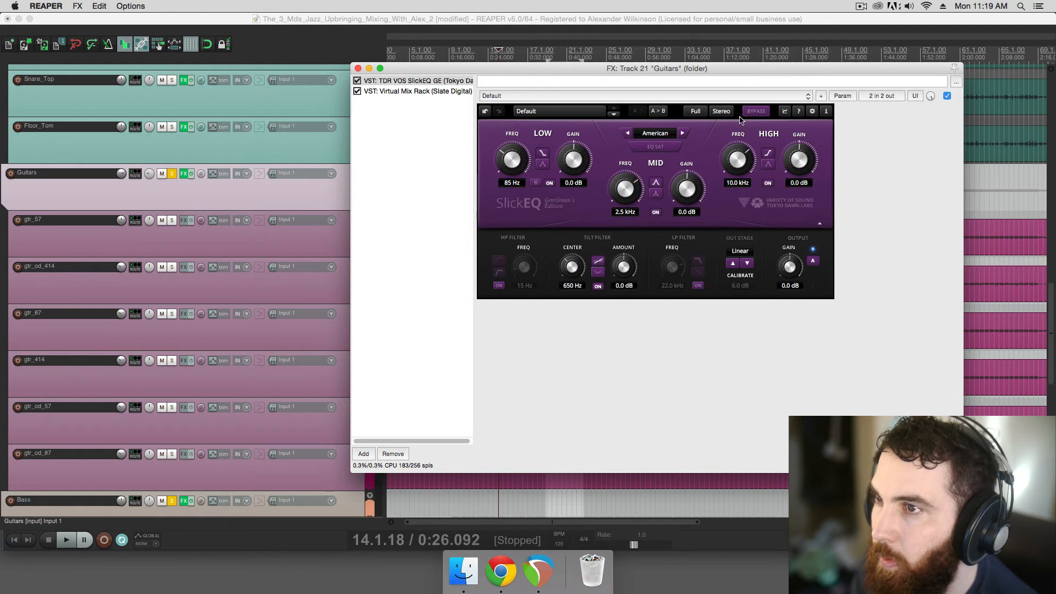
left_click(786, 111)
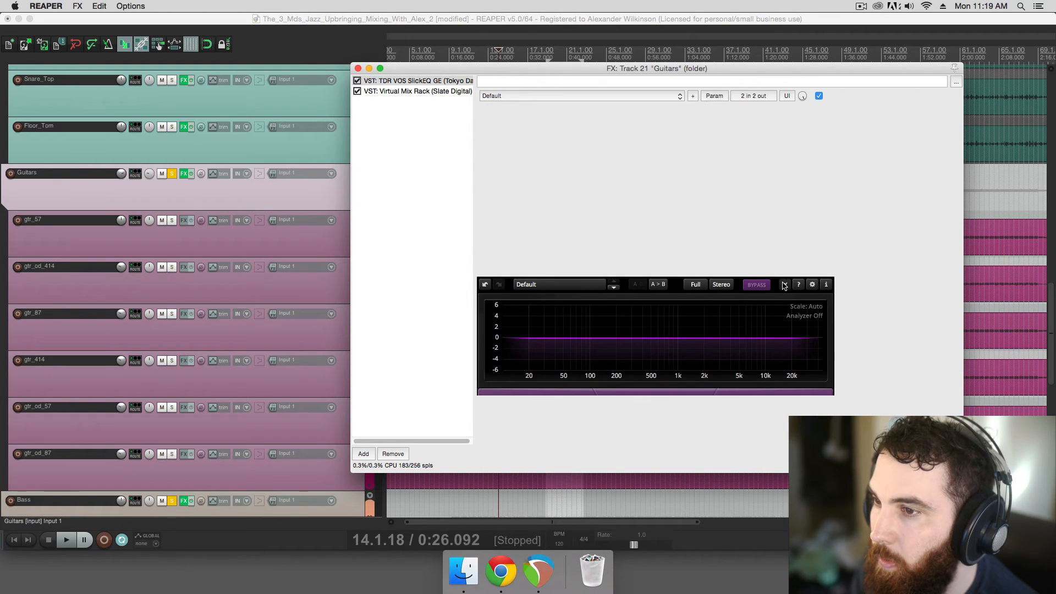
left_click(785, 285)
left_click(785, 111)
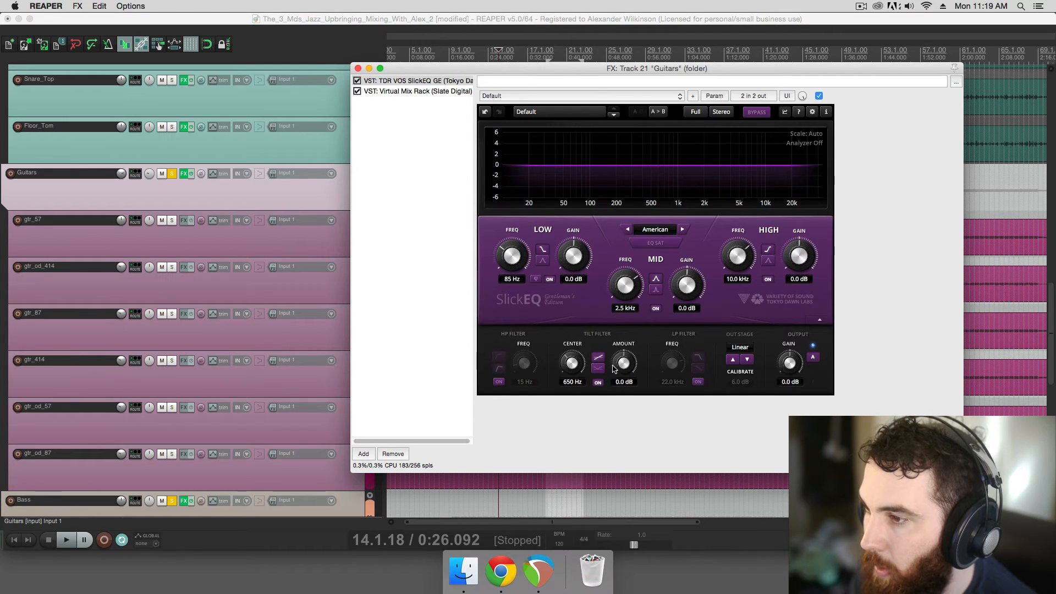
While playing the guitars, set SlickEQ's tilt filter to 1.0 dB centred at 1603 Hz and enable EQ SAT
left_click_drag(614, 368, 637, 337)
key("space")
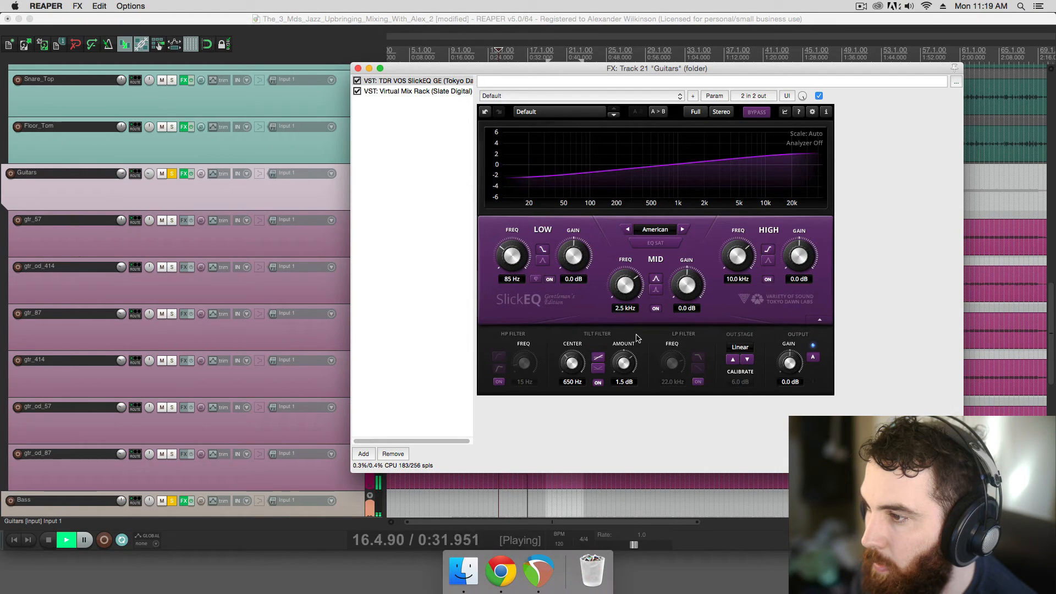
left_click_drag(637, 338, 615, 306)
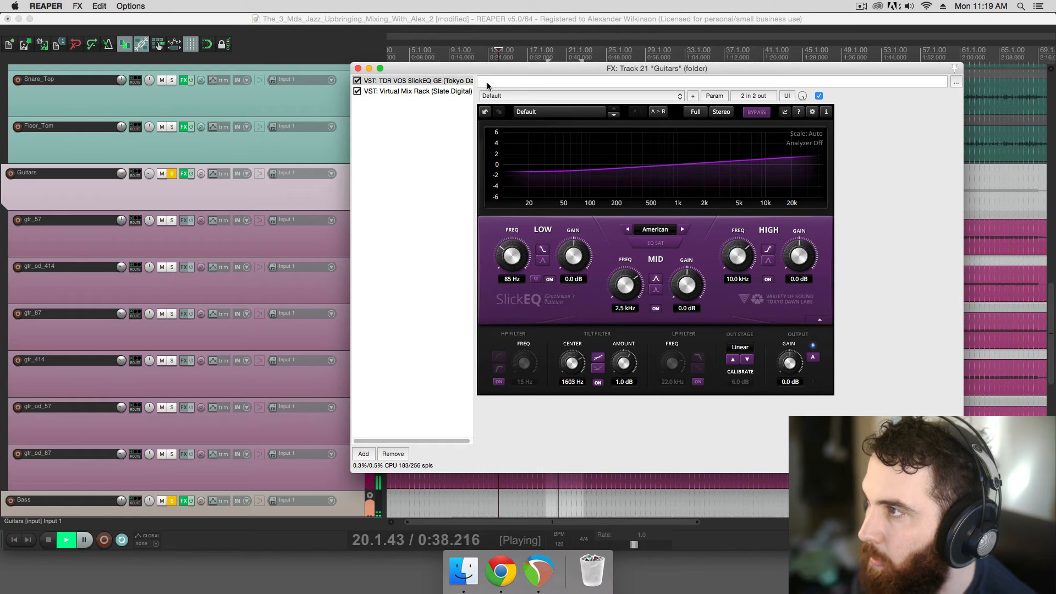
left_click_drag(474, 68, 480, 73)
left_click(658, 249)
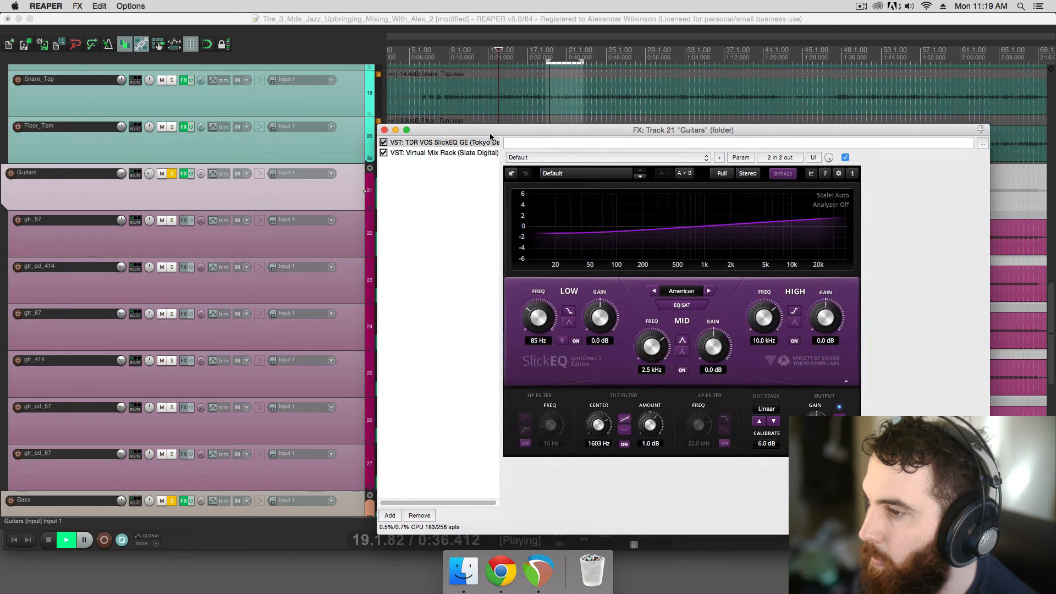
key("space")
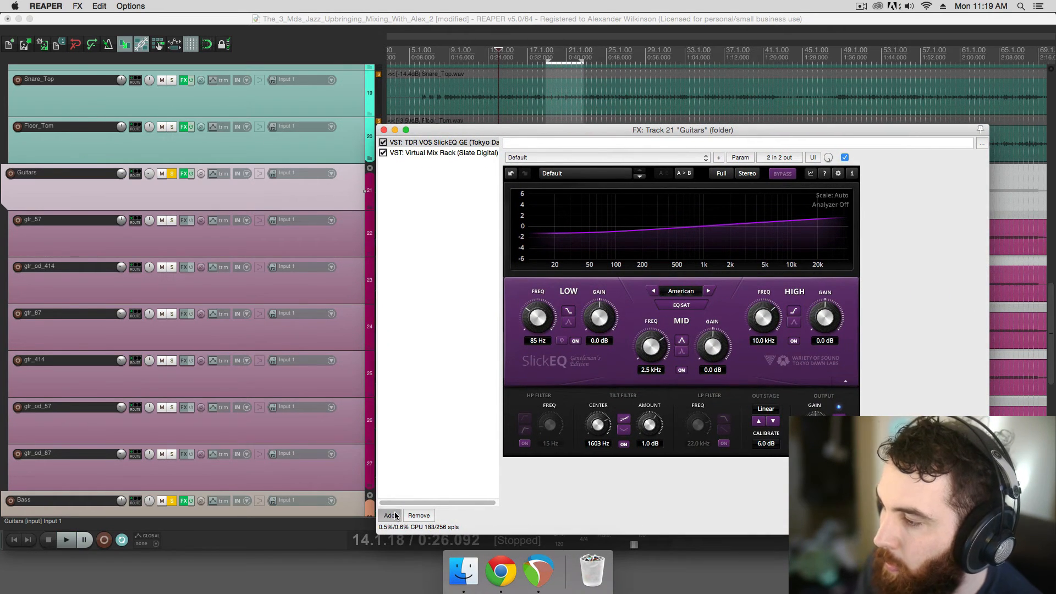
Add the stereo VST version of FabFilter Pro-Q 2 to the Guitars folder and place it between SlickEQ and Virtual Mix Rack
left_click(395, 516)
type("pro-q")
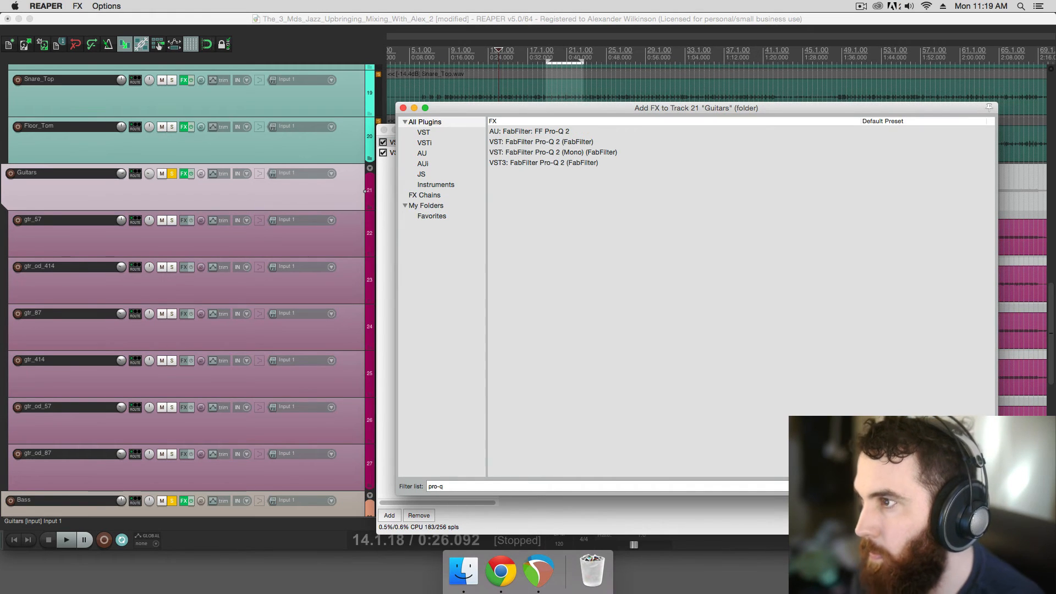
double_click(575, 142)
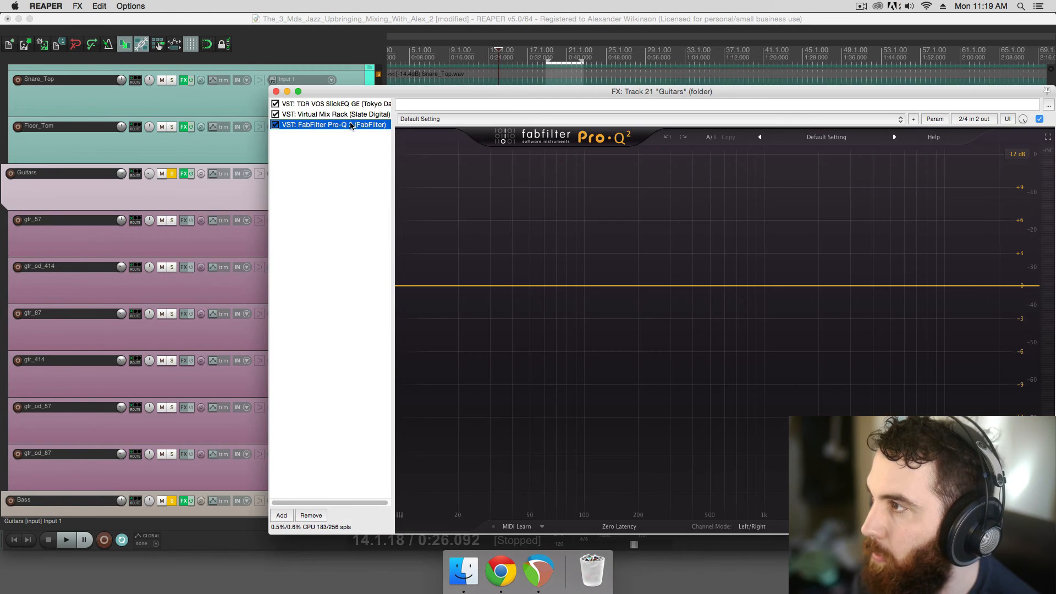
left_click_drag(354, 112, 350, 74)
Try a Pro-Q 2 bell boost of about 1.1 dB near 4870 Hz during playback, then delete the band and stop
key("space")
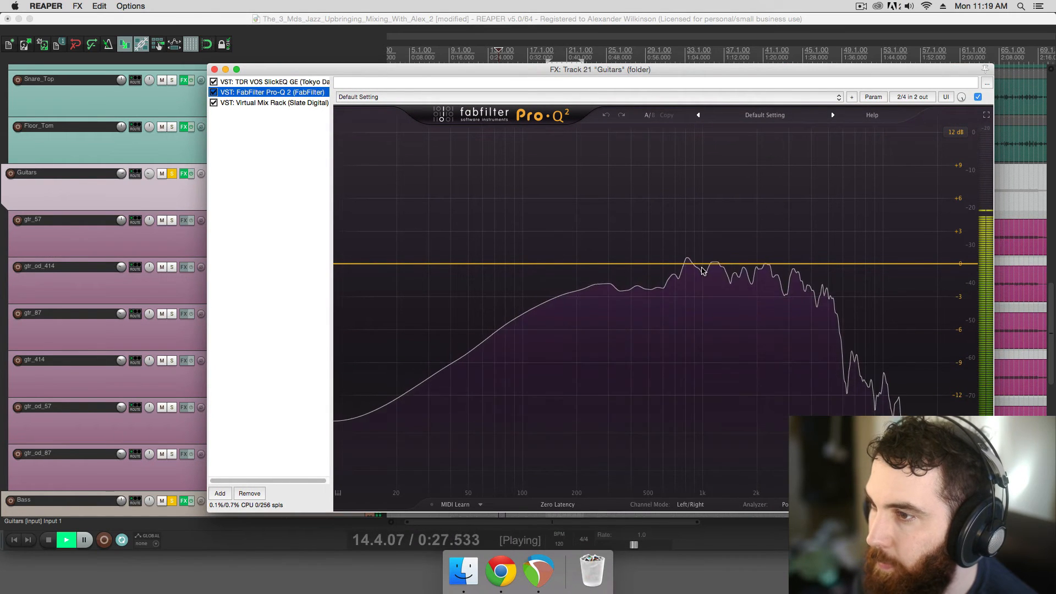
left_click(702, 267)
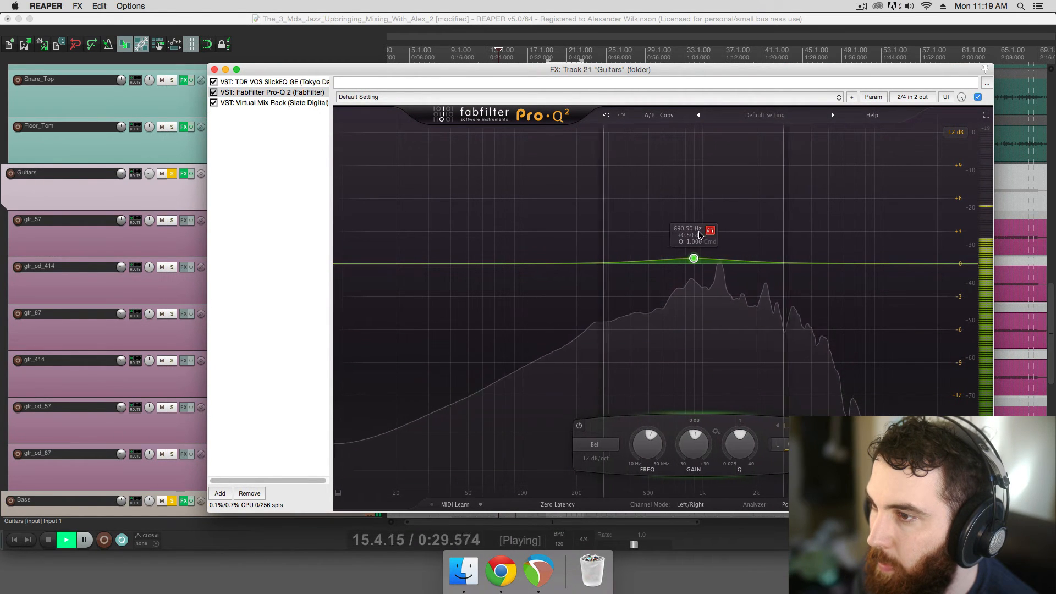
left_click_drag(700, 235, 827, 251)
scroll(603, 245, "up", 5)
key("space")
key("space")
right_click(827, 251)
left_click(848, 320)
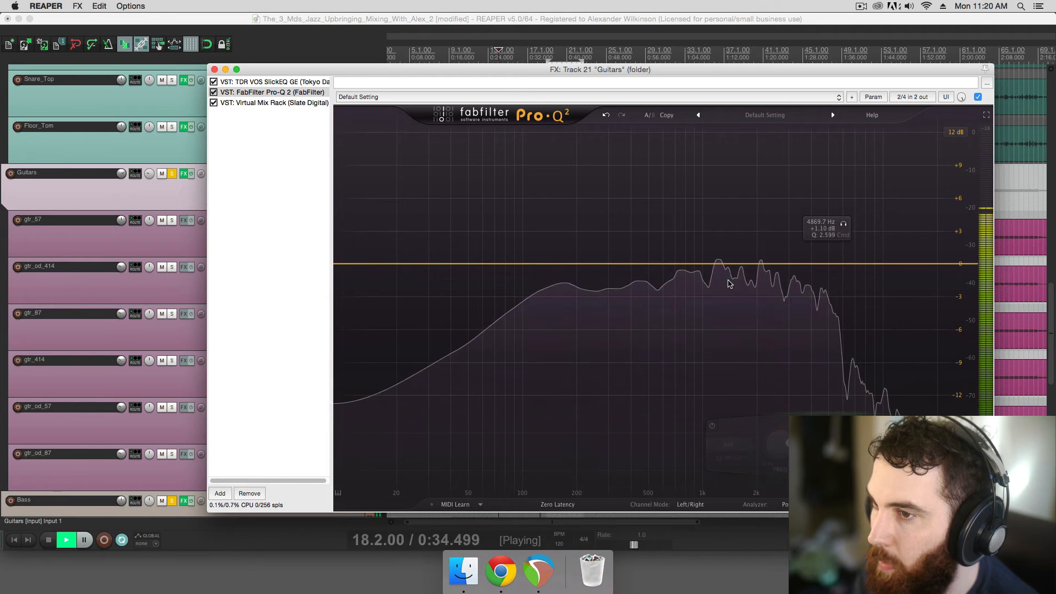
key("space")
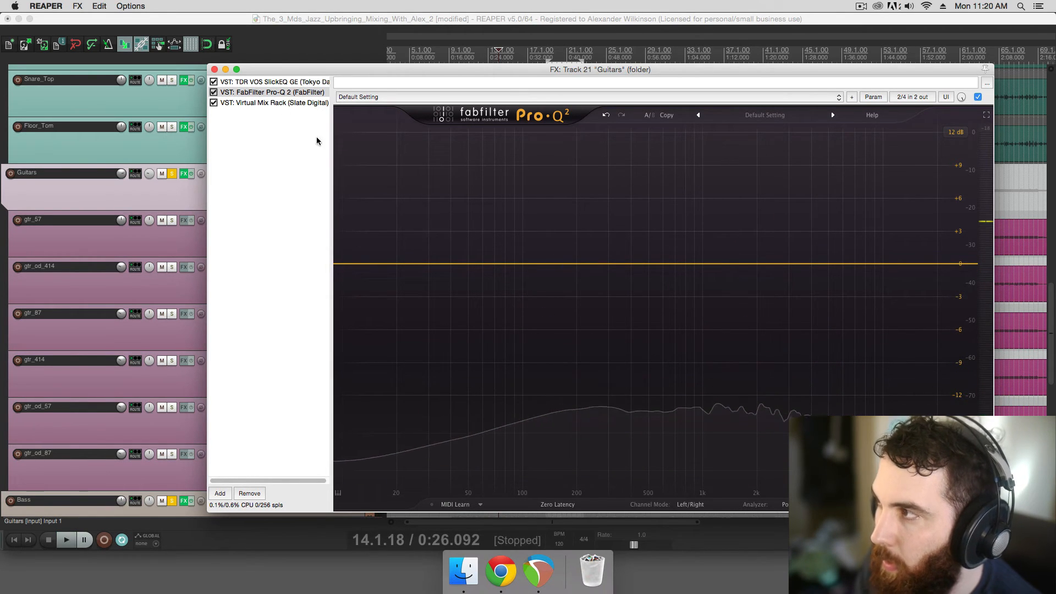
Load CS-Lift into the first rack slot of Virtual Mix Rack on the Guitars folder and adjust High Lift and Low Lift during playback
left_click(278, 103)
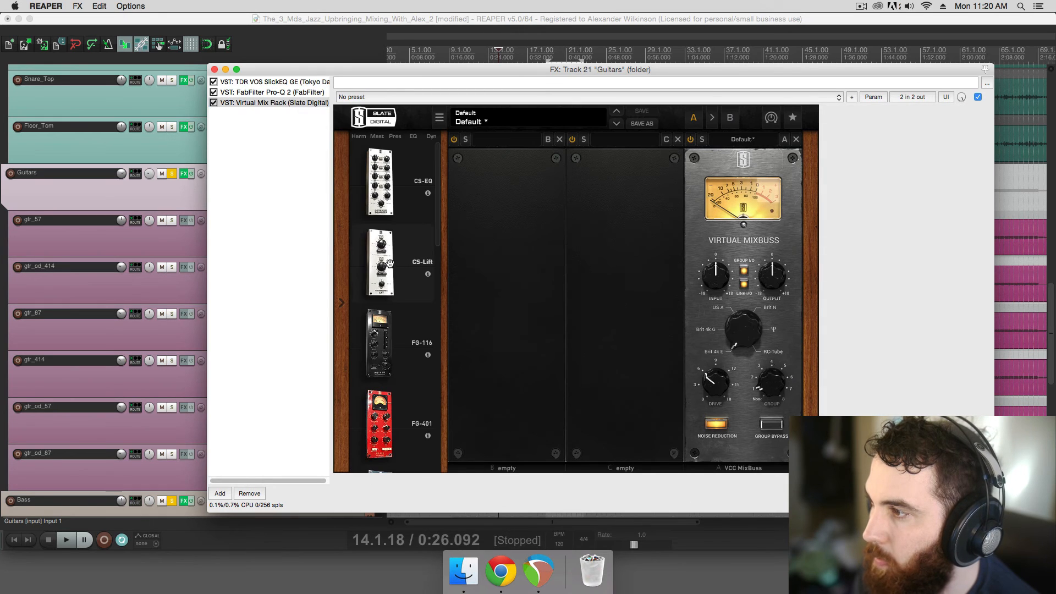
left_click_drag(389, 263, 506, 248)
key("space")
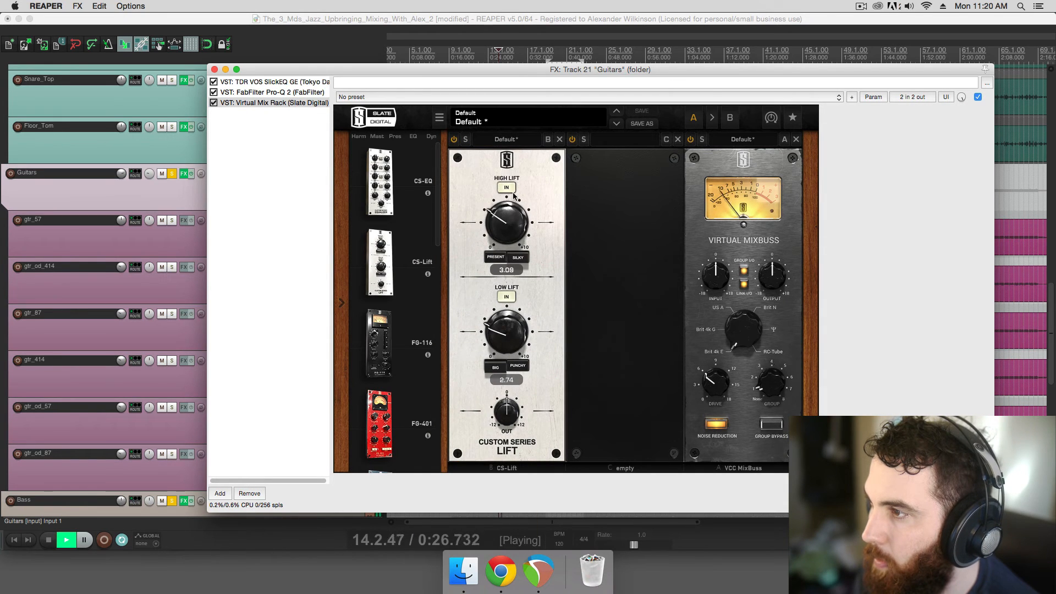
left_click_drag(515, 196, 515, 199)
left_click_drag(506, 335, 505, 332)
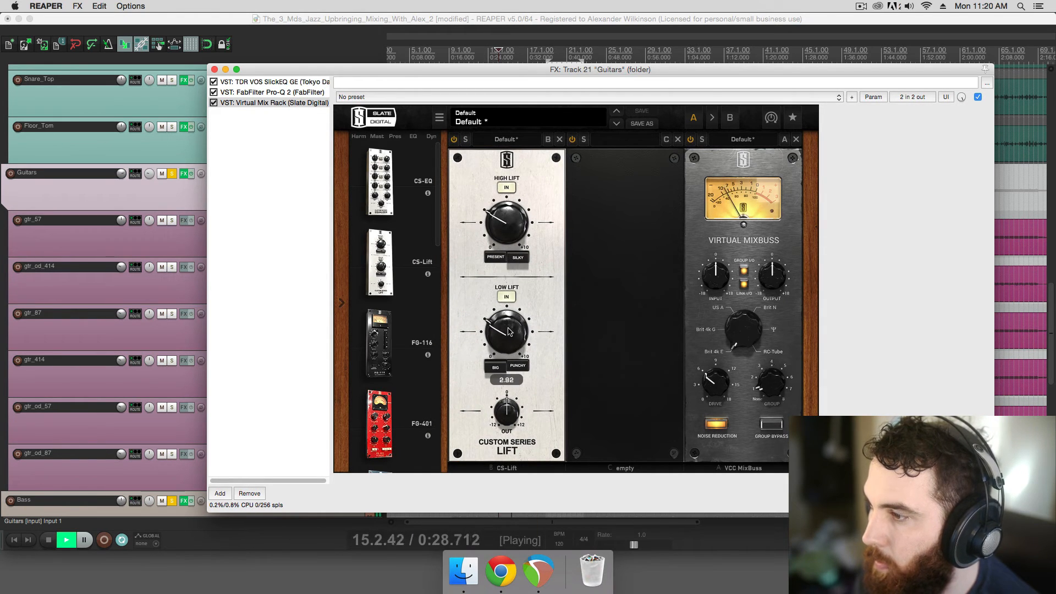
Compare CS-Lift's Big and Punchy low modes and Present and Silky high modes, fine-tuning the High Lift amount
left_click(498, 366)
left_click(516, 369)
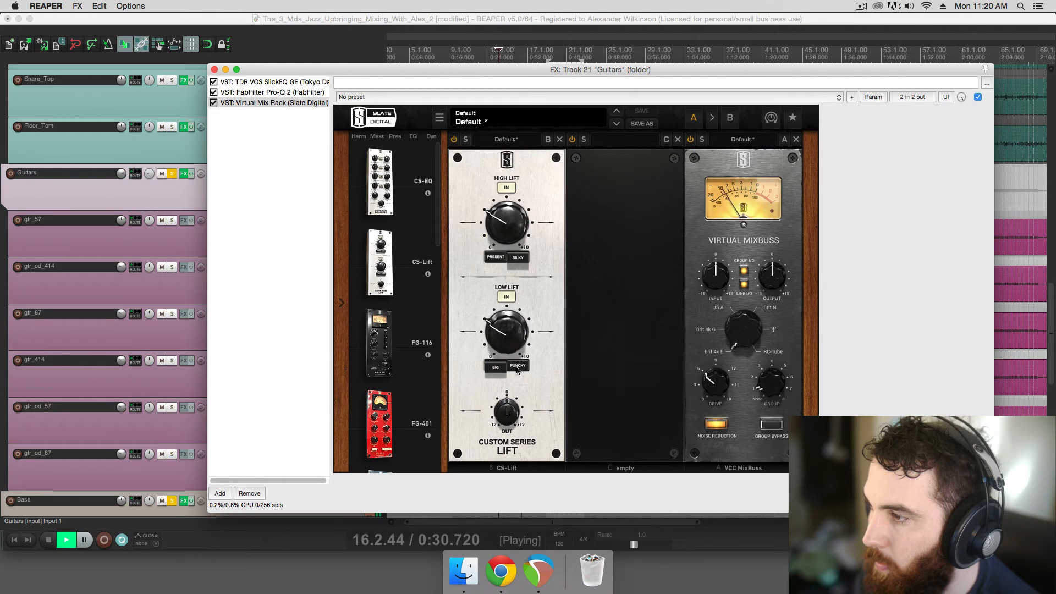
mouse_move(515, 234)
left_mouse_down()
mouse_move(511, 247)
mouse_move(508, 227)
left_mouse_up()
left_click(517, 260)
left_click(517, 260)
left_click(517, 260)
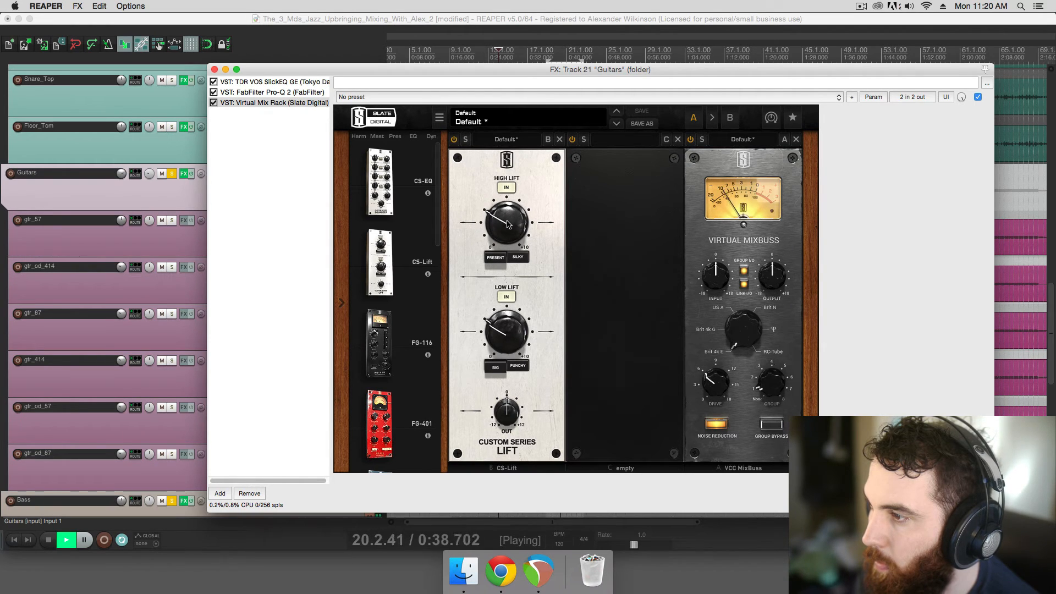
Add a Pro-Q 2 bell band on the Guitars folder, sweep it as a boost, and set a 0.97 dB cut near 304 Hz, Q 2.246
left_click(306, 93)
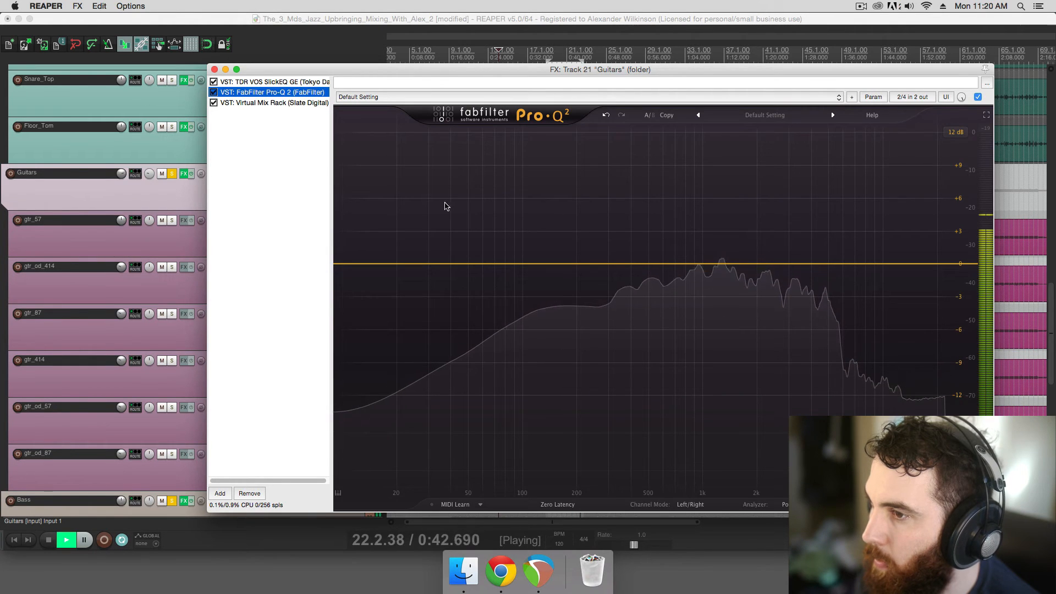
left_click_drag(338, 71, 424, 180)
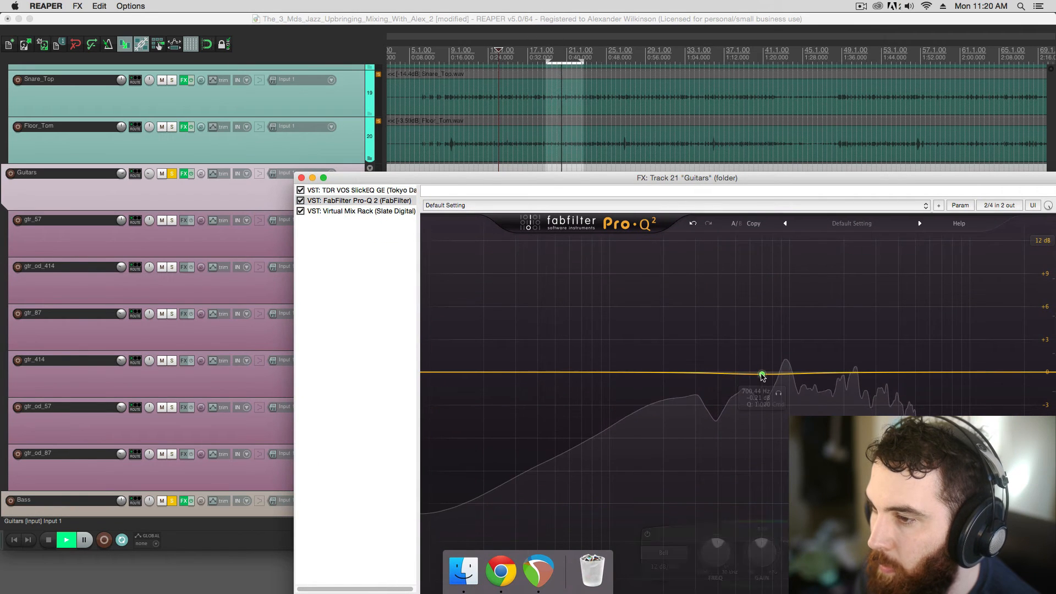
left_click_drag(763, 377, 761, 329)
scroll(761, 328, "up", 5)
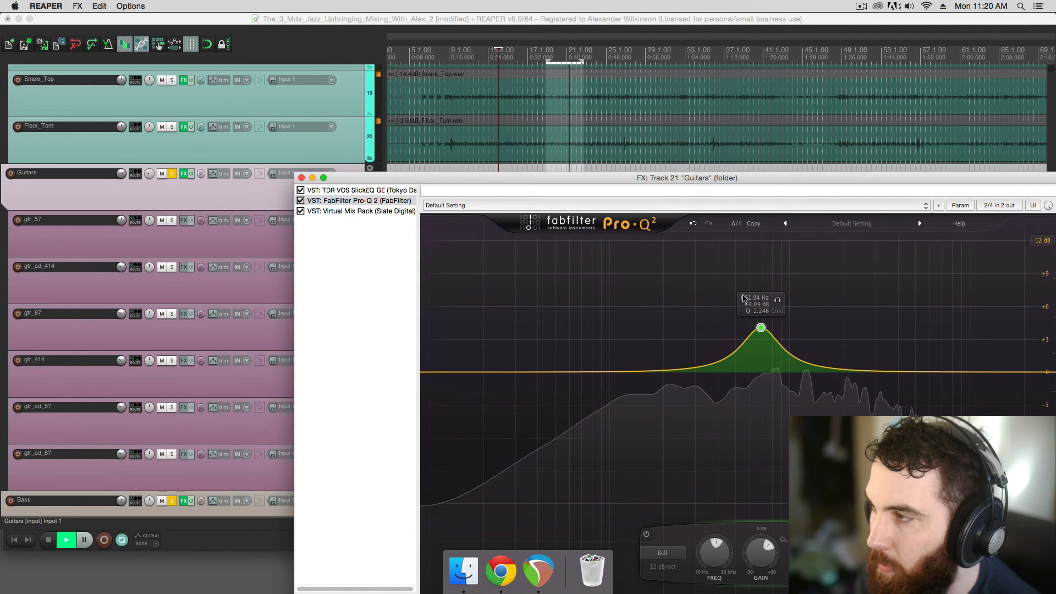
left_click(172, 174, "super")
left_click(172, 173)
left_click_drag(776, 301, 696, 384)
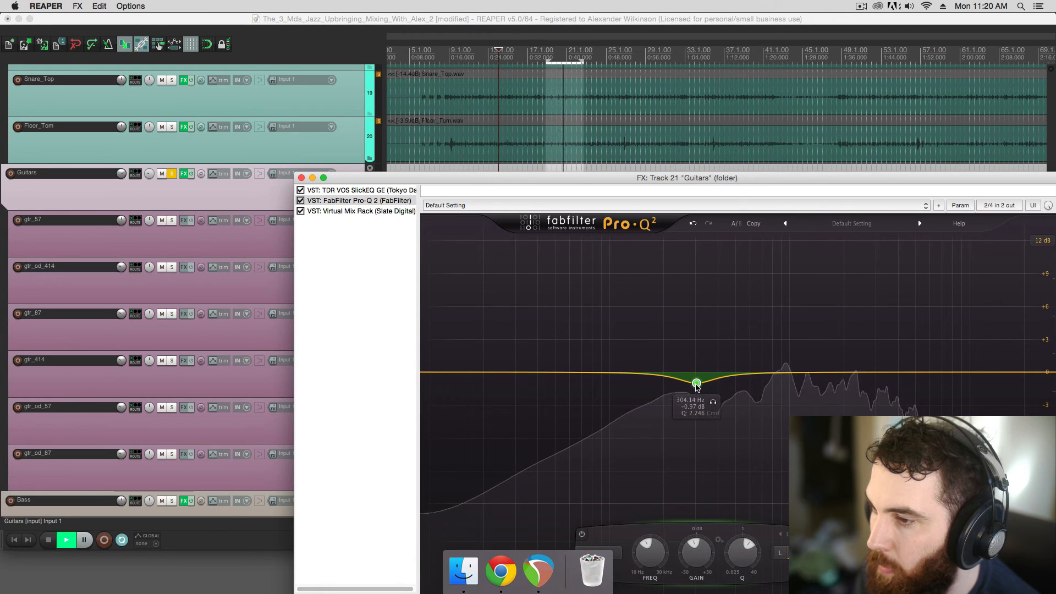
Close the Guitars effects window and adjust the volume of the gtr_od_414 through gtr_od_57 tracks together
left_click(302, 178)
left_click(276, 302)
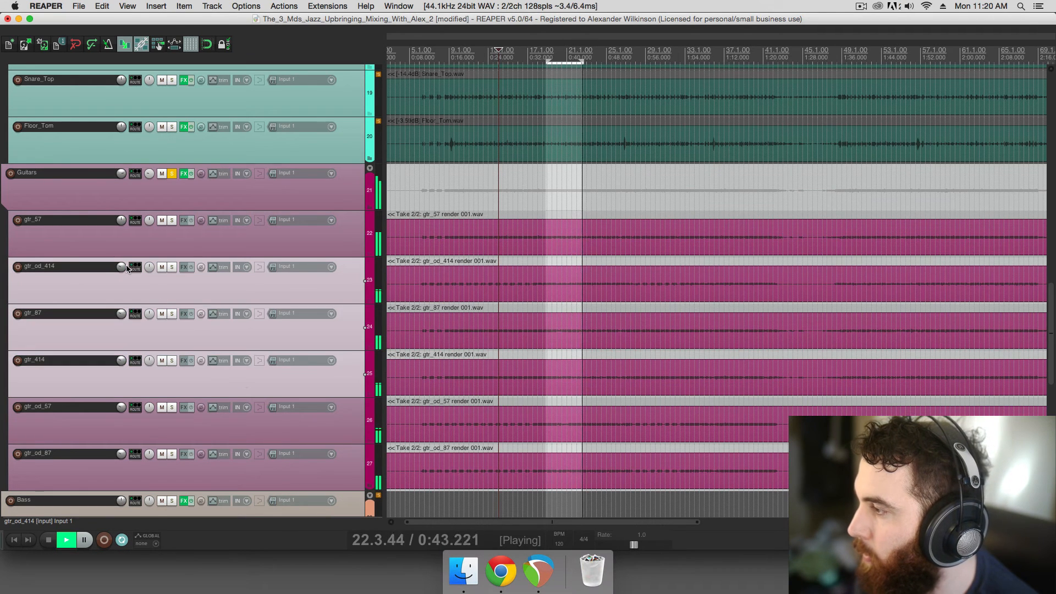
left_click(148, 426)
left_click(128, 285, "shift")
left_click_drag(122, 268, 123, 269)
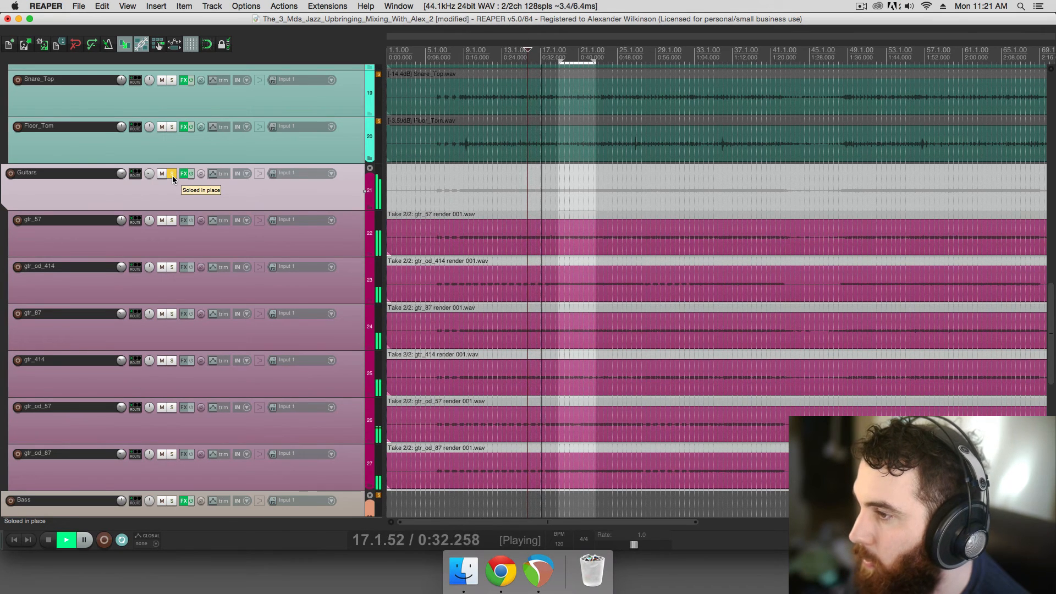
Add a Pro-Q 2 high shelf of about 4.08 dB at 11051 Hz with Q 0.369 to the Guitars folder during playback
left_click(185, 173)
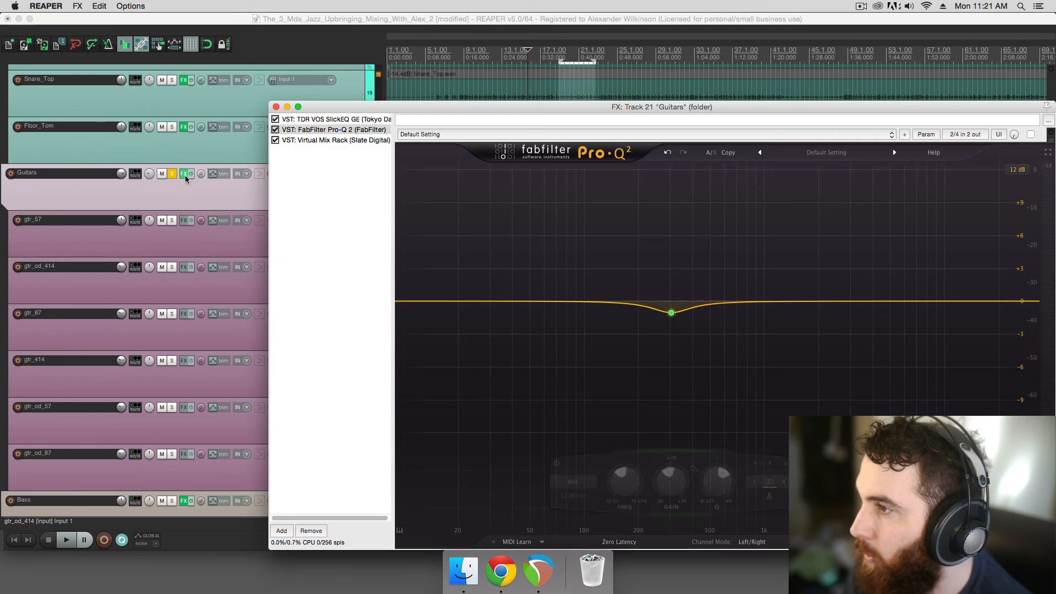
left_click_drag(414, 110, 542, 139)
left_click(499, 221)
left_click(526, 159)
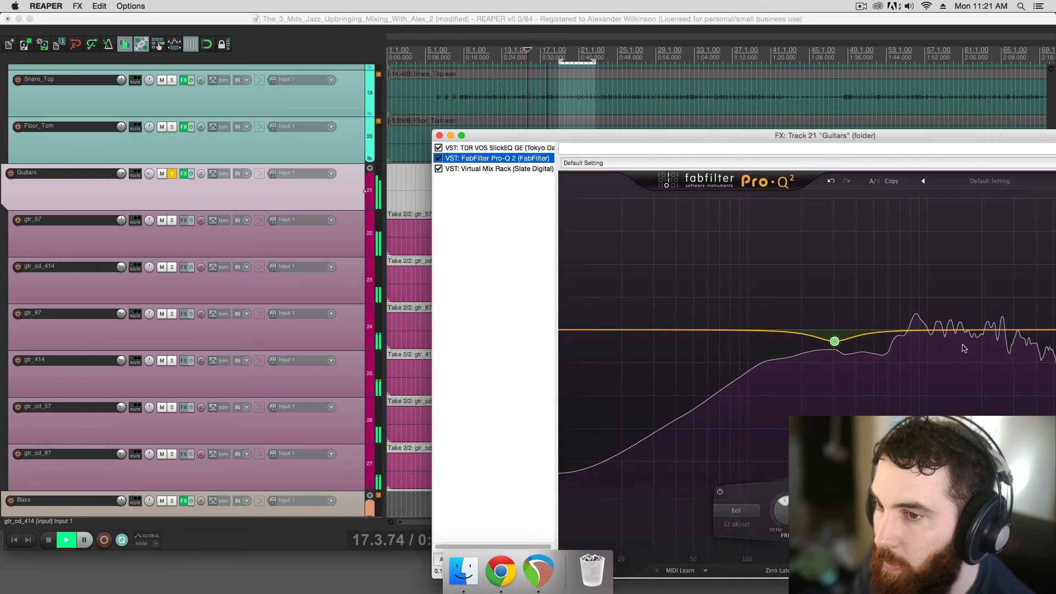
key("space")
left_click_drag(858, 140, 555, 133)
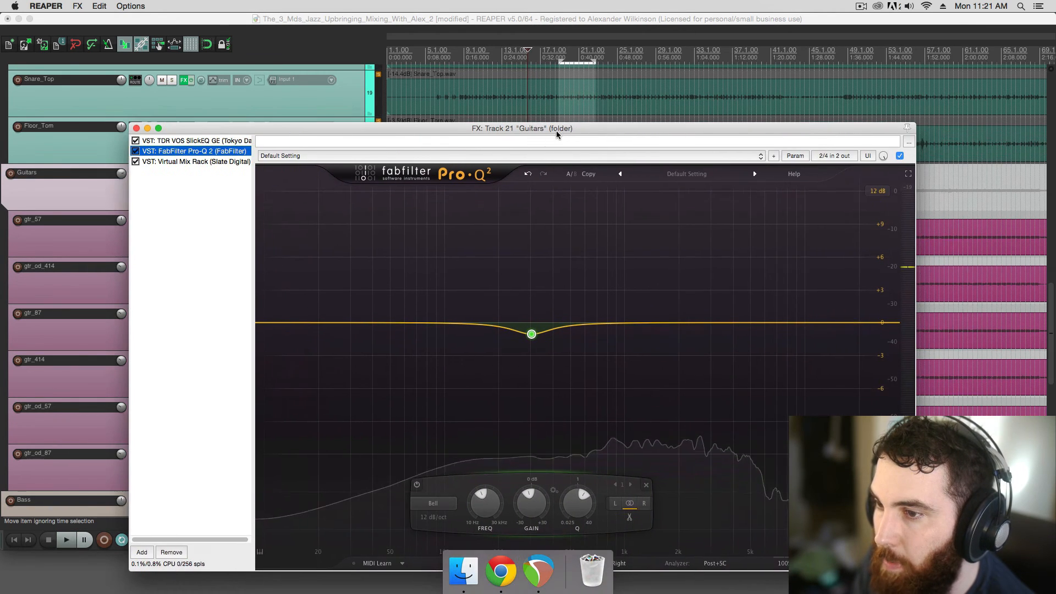
key("space")
left_click_drag(833, 322, 834, 303)
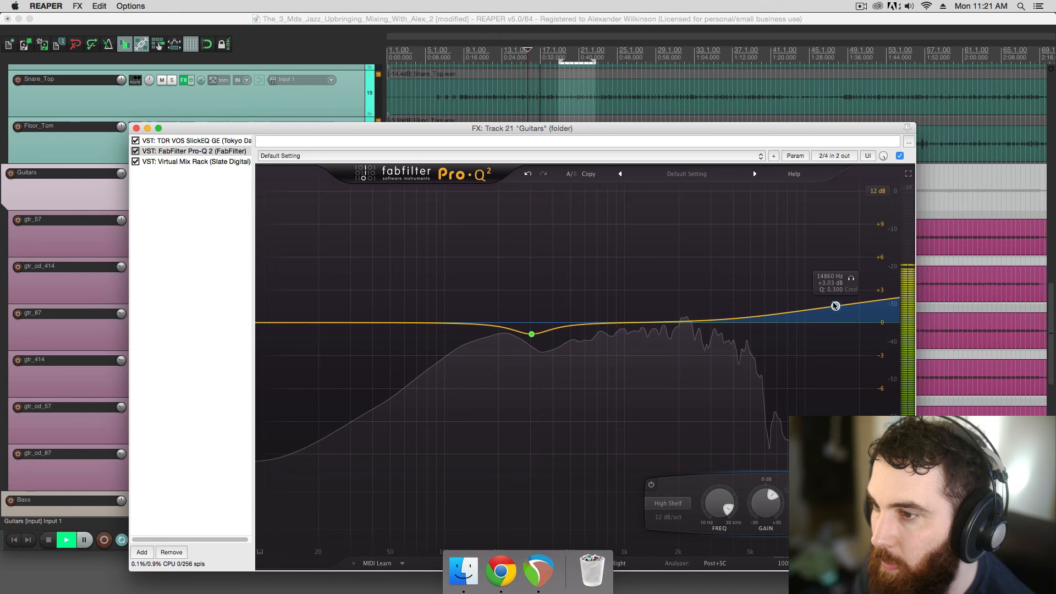
left_click_drag(834, 306, 812, 300)
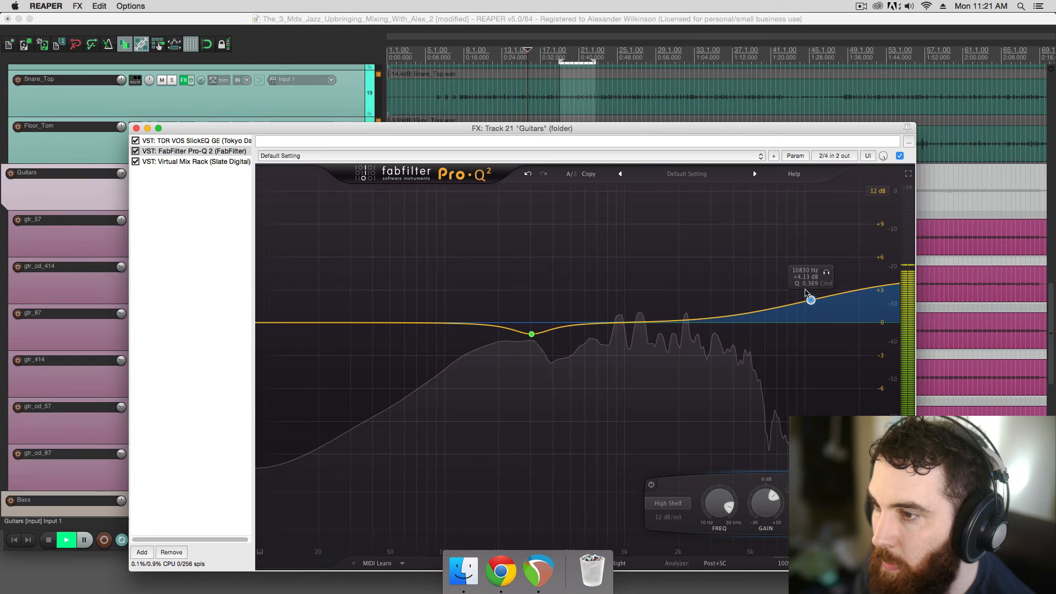
mouse_move(806, 291)
left_mouse_down()
mouse_move(802, 275)
mouse_move(808, 294)
left_mouse_up()
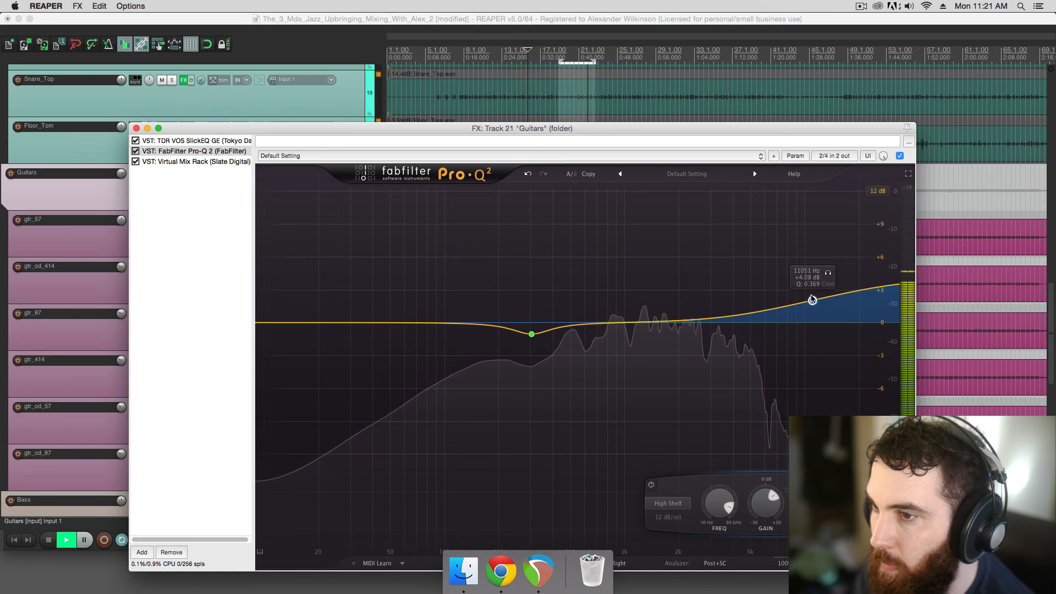
Return to the tracks and set the gtr_od_87 track's volume to -17.5 dB while the guitars play
left_click(114, 119)
left_click(116, 459)
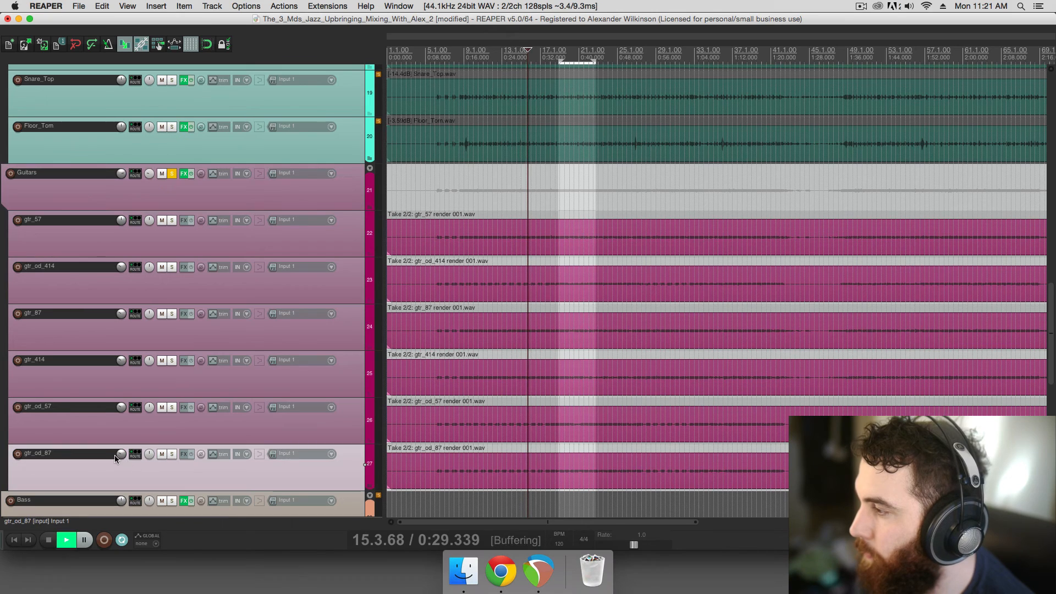
left_click_drag(121, 455, 121, 444)
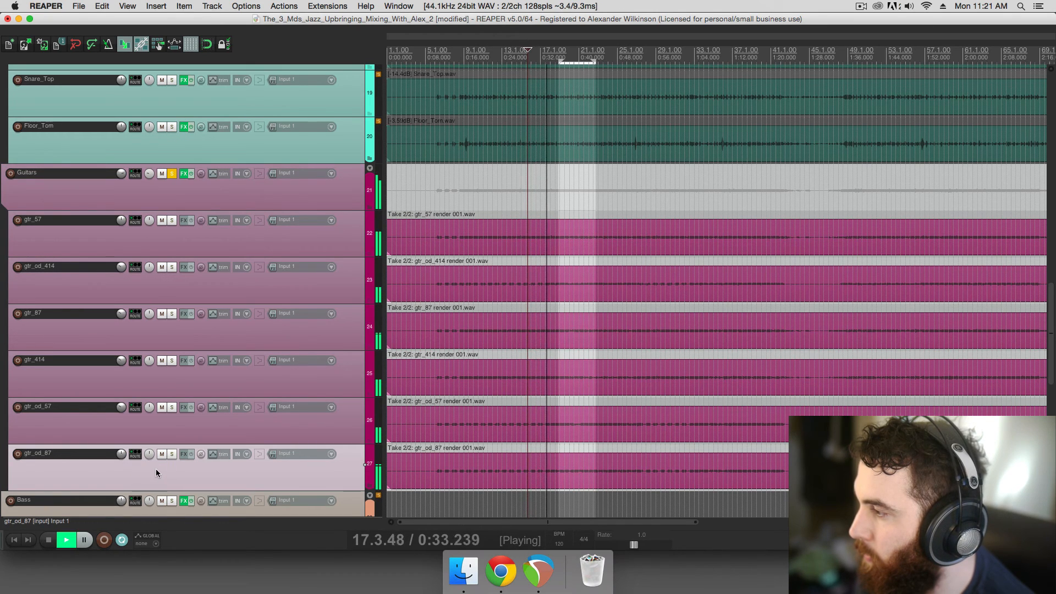
scroll(153, 474, "down", 8)
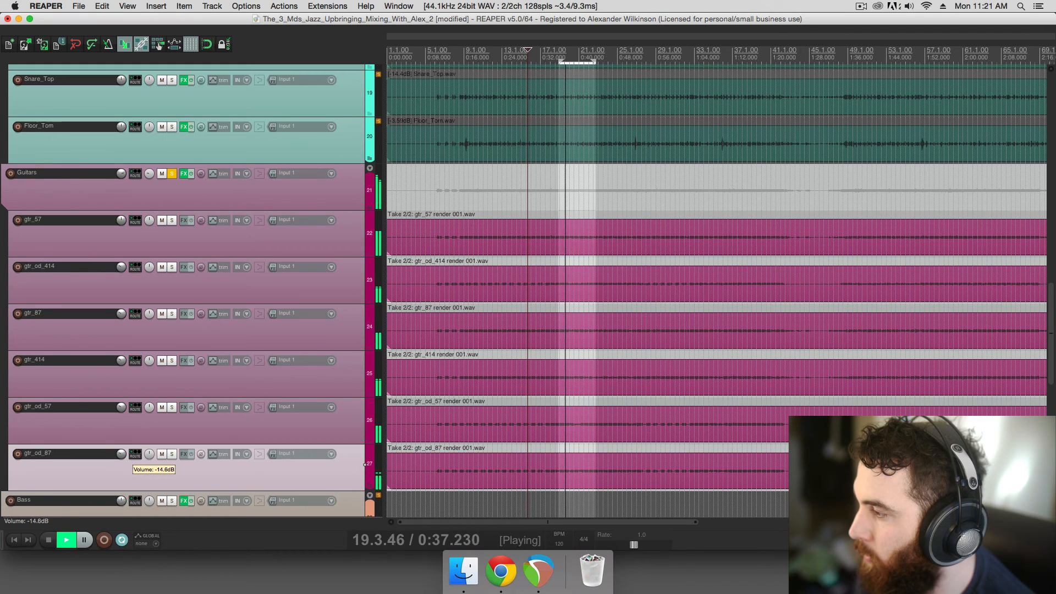
scroll(154, 474, "down", 3)
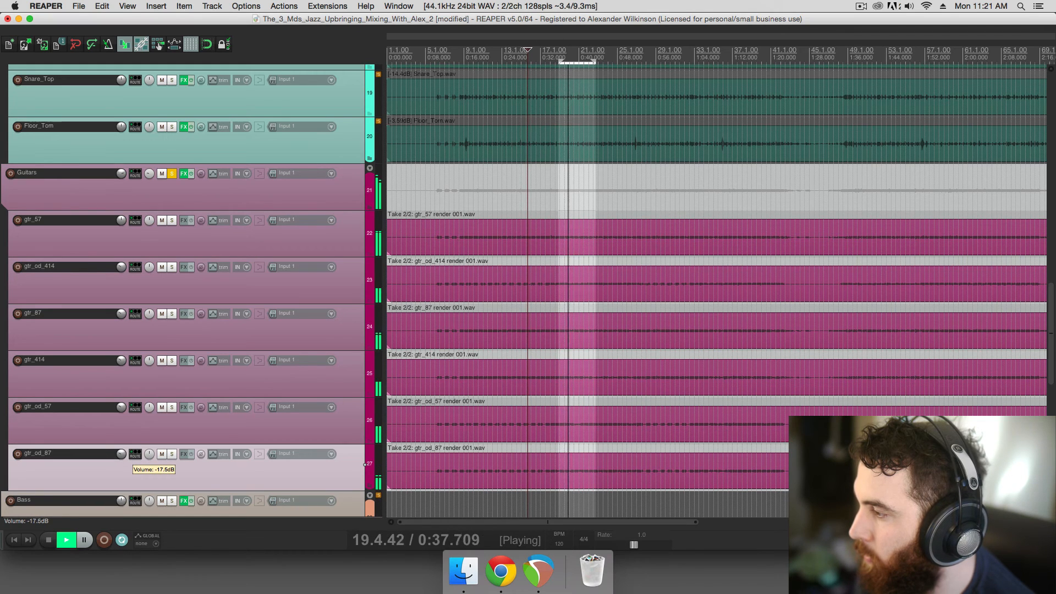
Select gtr_od_414 through gtr_od_87 and adjust their volumes together until gtr_od_414 is at -16.0 dB
left_click(137, 286, "shift")
scroll(137, 287, "down", 5)
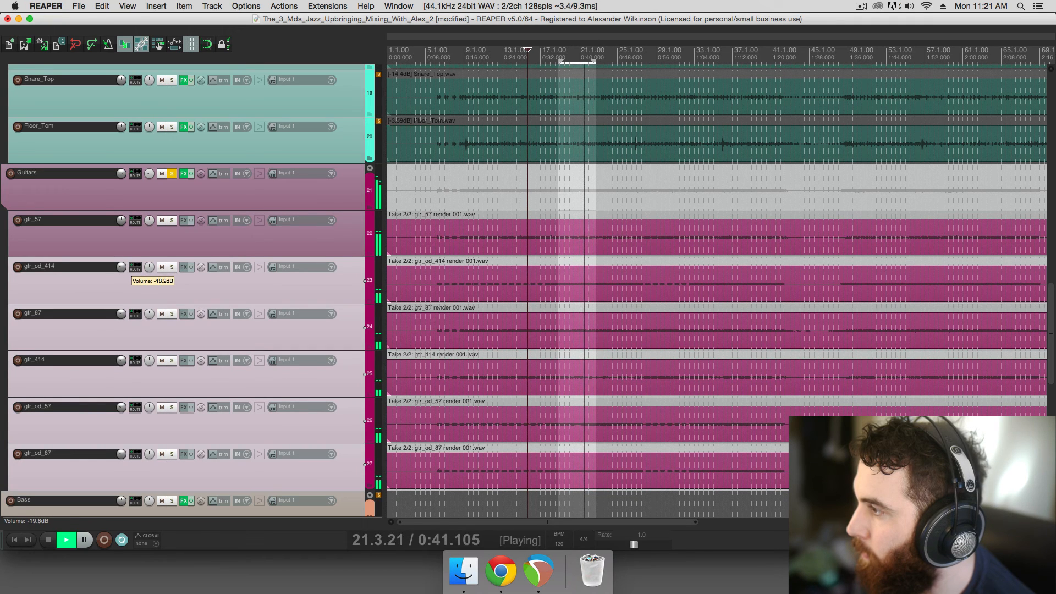
scroll(137, 286, "up", 2)
scroll(137, 286, "up", 1)
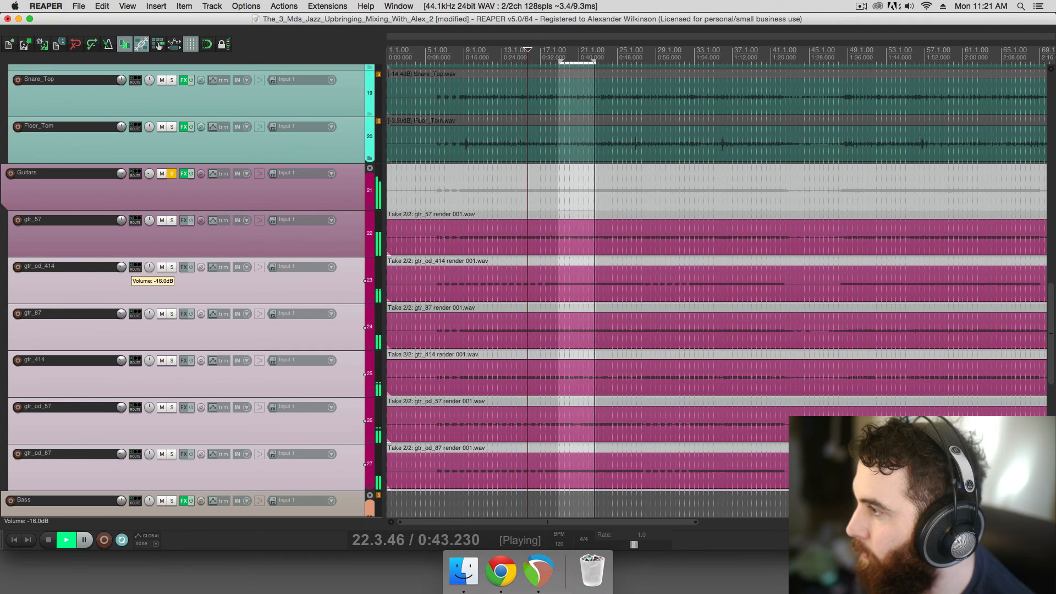
Unsolo the Guitars folder, play the full mix and save the project
key("space")
left_click(172, 174)
key("space")
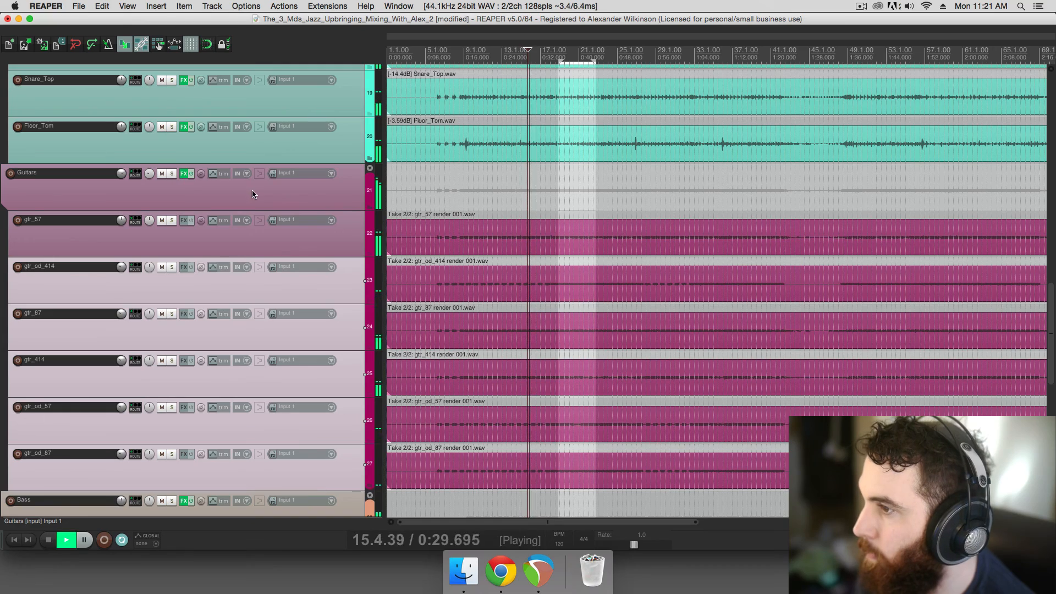
scroll(469, 198, "down", 1)
scroll(476, 200, "down", 2)
key("super+s")
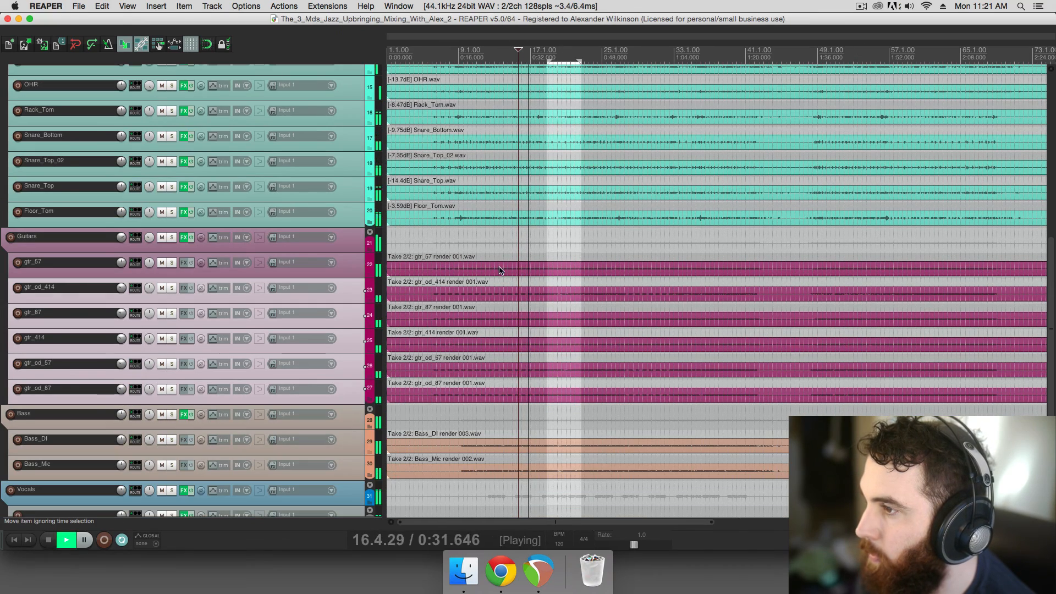
Mute the Drums folder and save the project
left_click_drag(1051, 330, 1025, 263)
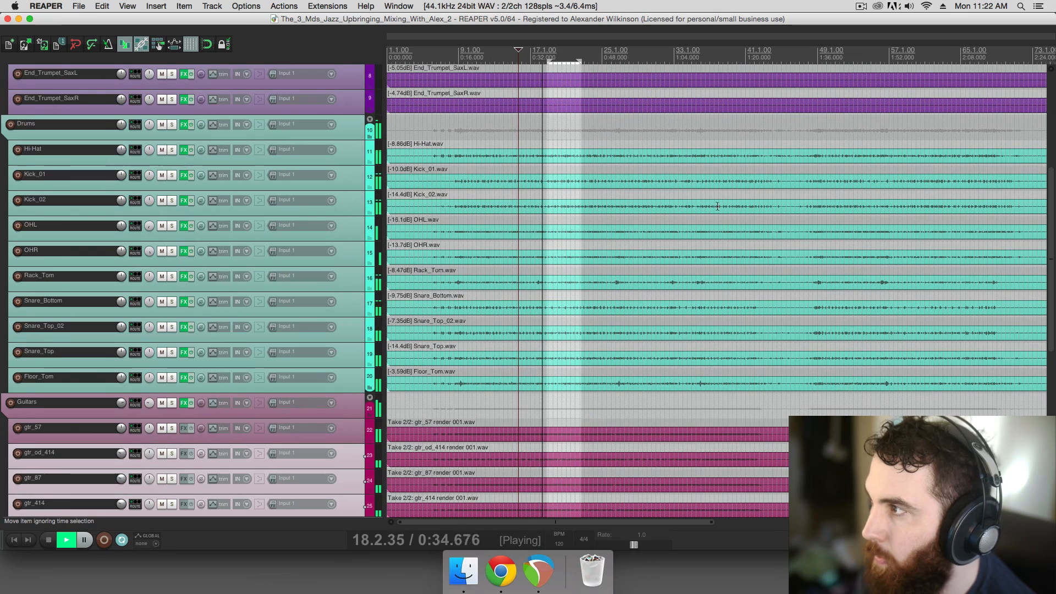
left_click(164, 125)
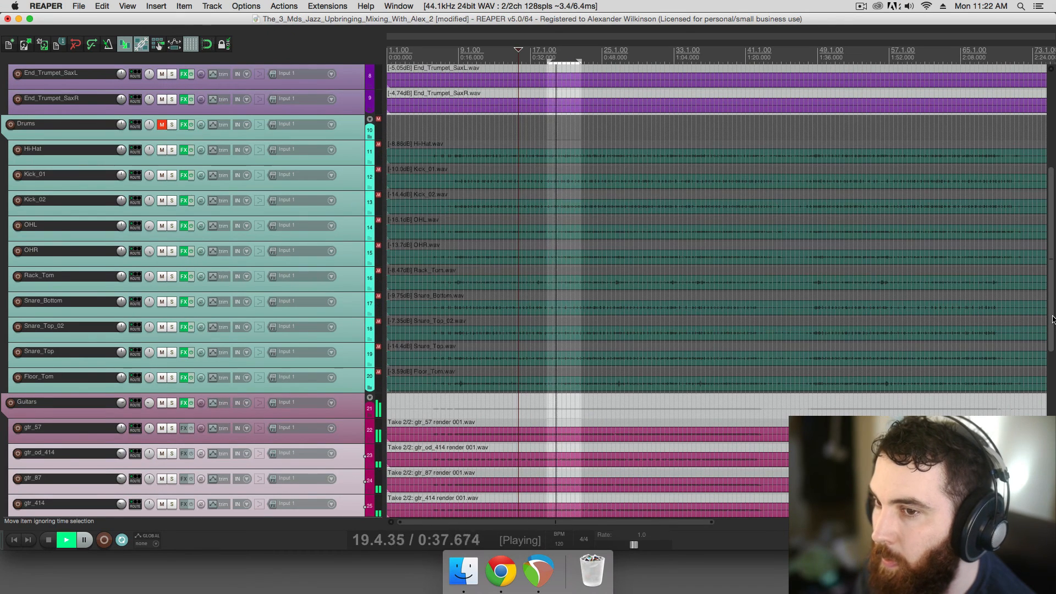
left_click_drag(1053, 320, 1049, 215)
key("super+s")
Adjust the Brass folder's pan slightly and save the project
left_click(96, 119)
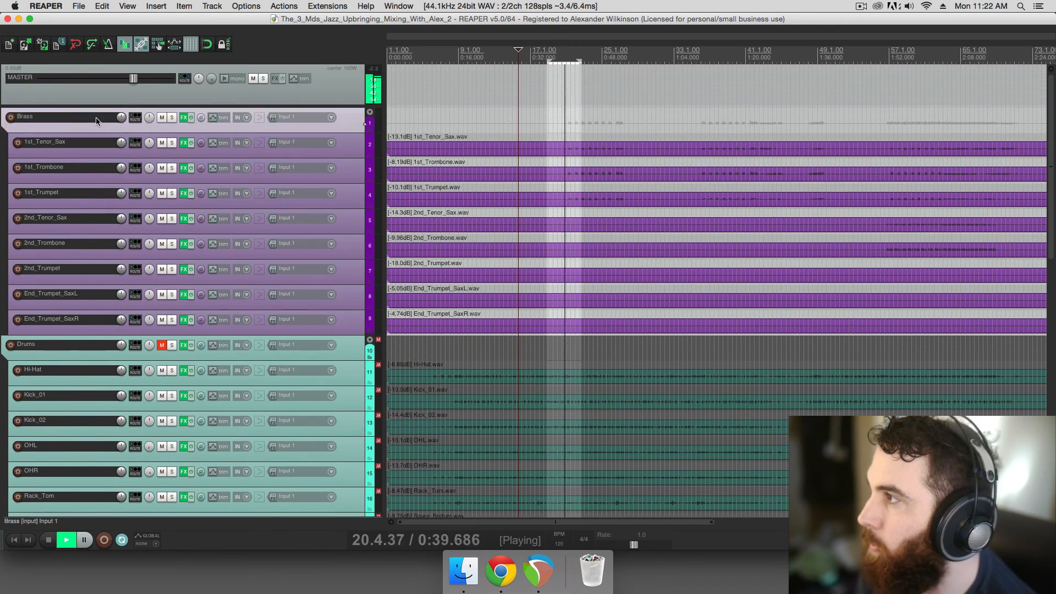
left_click_drag(151, 117, 152, 112)
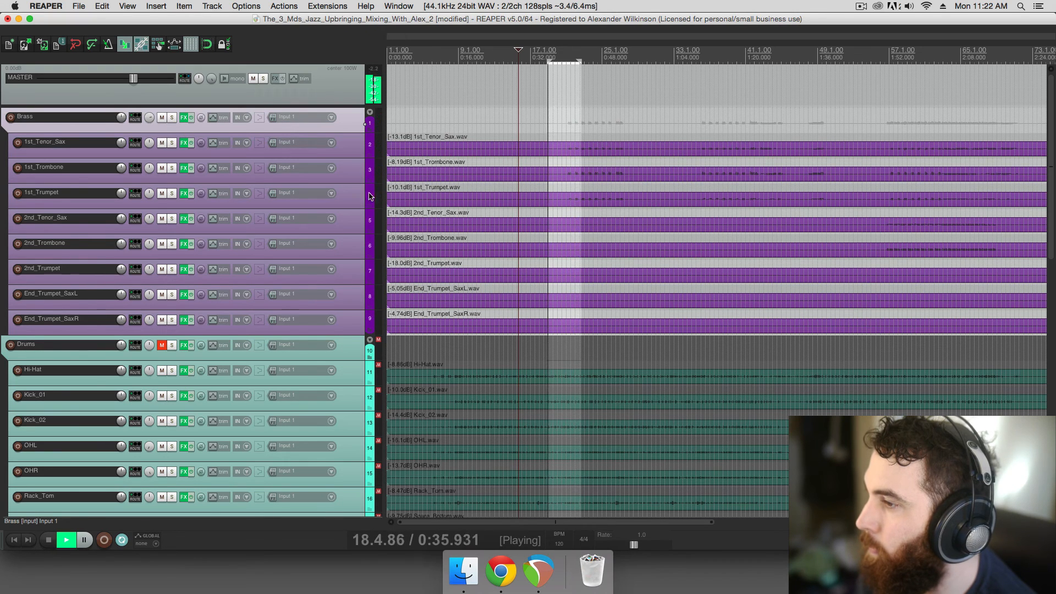
key("super+s")
Turn off repeat and start playback from the first brass entry, around bar 22
scroll(577, 259, "right", 3)
left_click(122, 539)
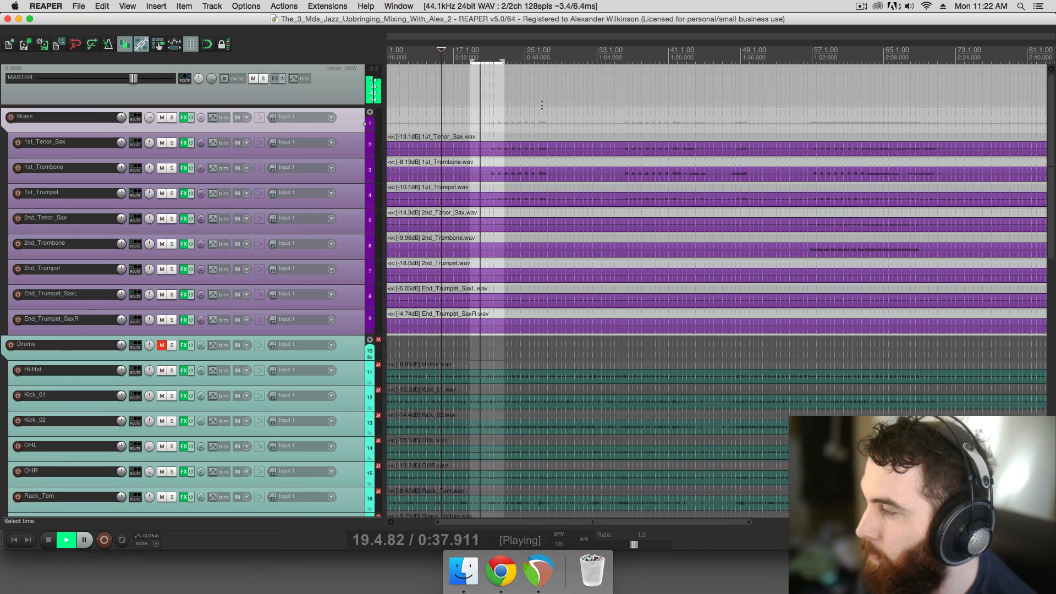
left_click(510, 128)
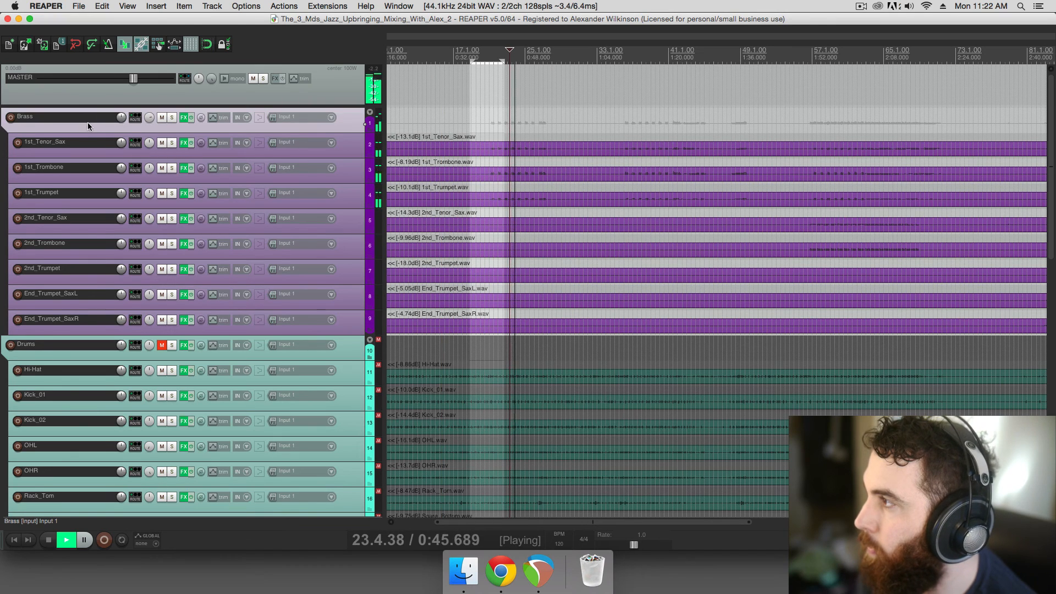
Insert an unnamed track inside the Brass folder, nest 1st_Tenor_Sax, 1st_Trombone and 1st_Trumpet under it as a subfolder, and save the project
key("super+t")
left_click(94, 174)
left_click(96, 215, "shift")
left_click_drag(96, 215, 96, 160)
left_click(115, 148)
scroll(650, 238, "right", 3)
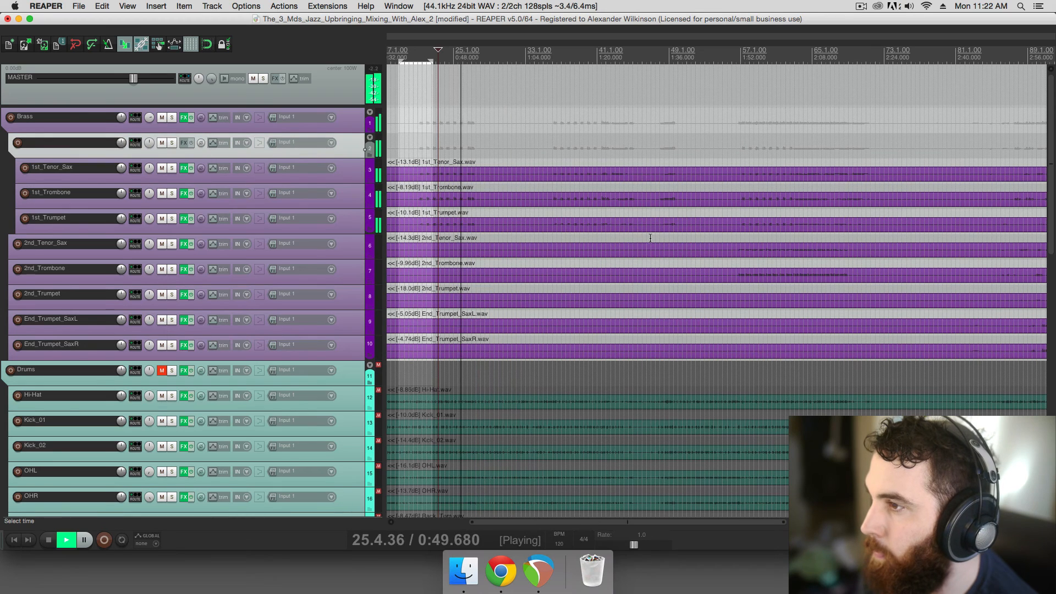
key("ctrl+s")
Audition the brass from around bar 36, unmute the Drums folder, and continue playback from around bar 57
left_click(555, 158)
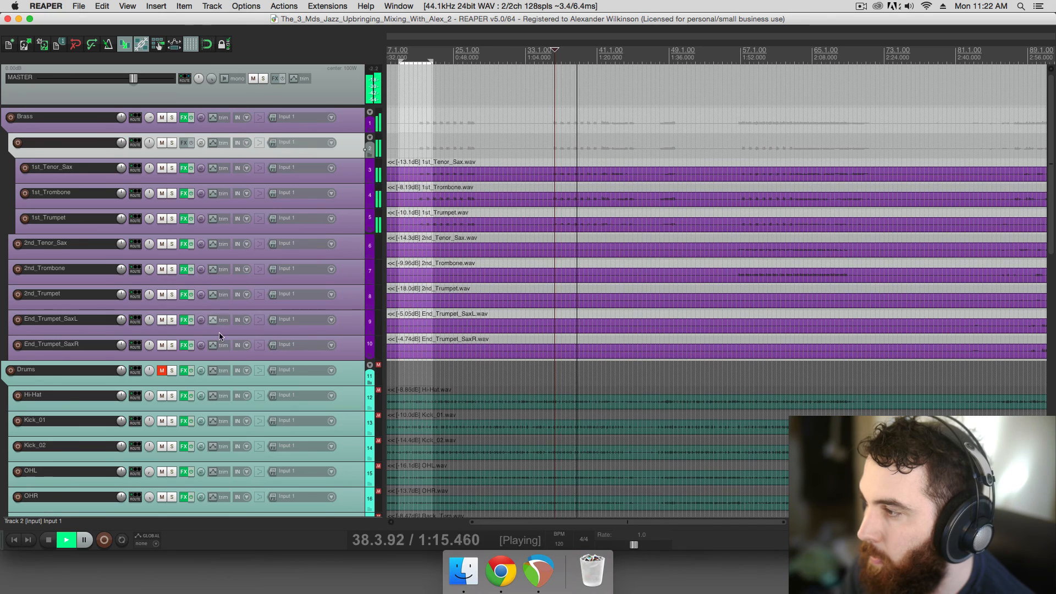
left_click(162, 370)
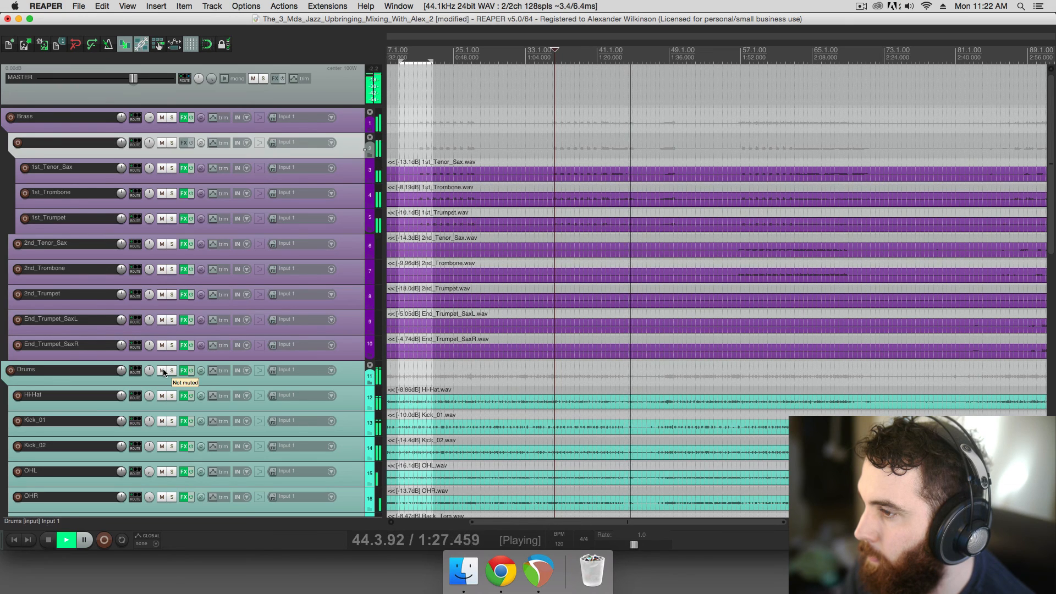
left_click(746, 374)
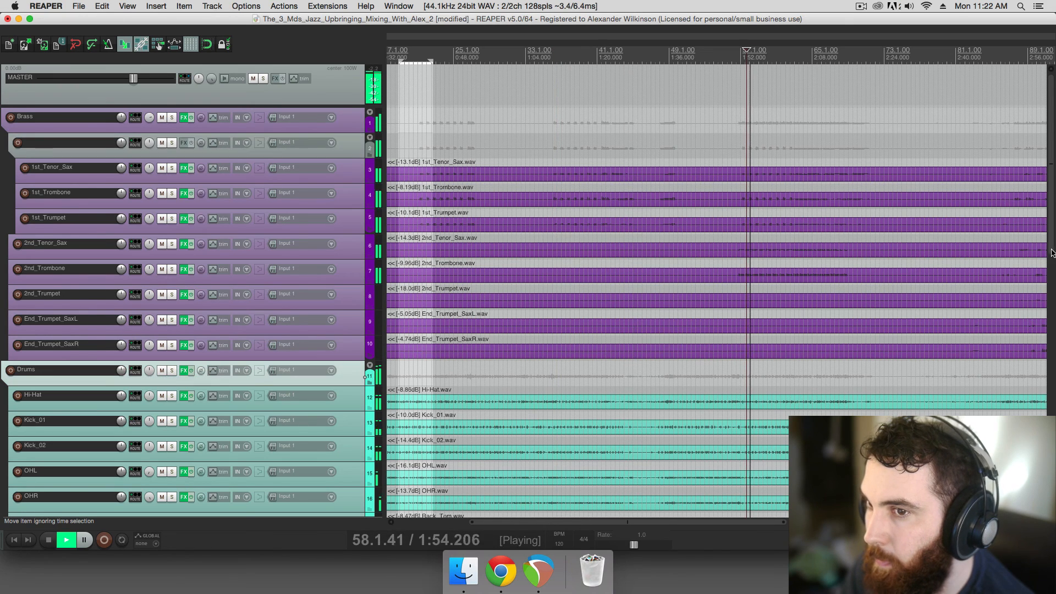
Adjust the Bass folder's volume slightly while the mix plays
scroll(480, 331, "down", 15)
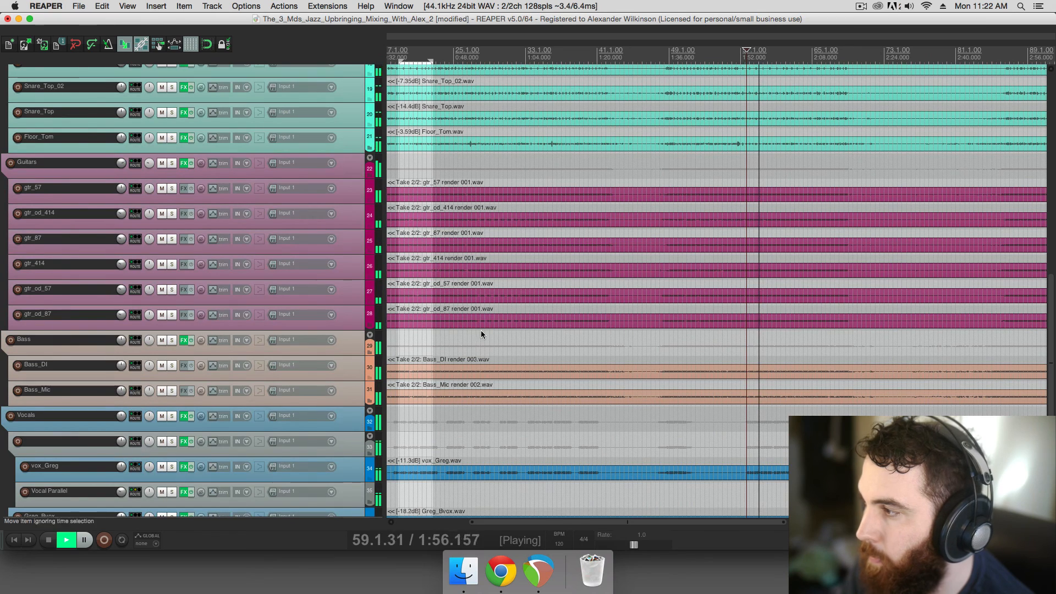
left_click(93, 343)
mouse_move(121, 340)
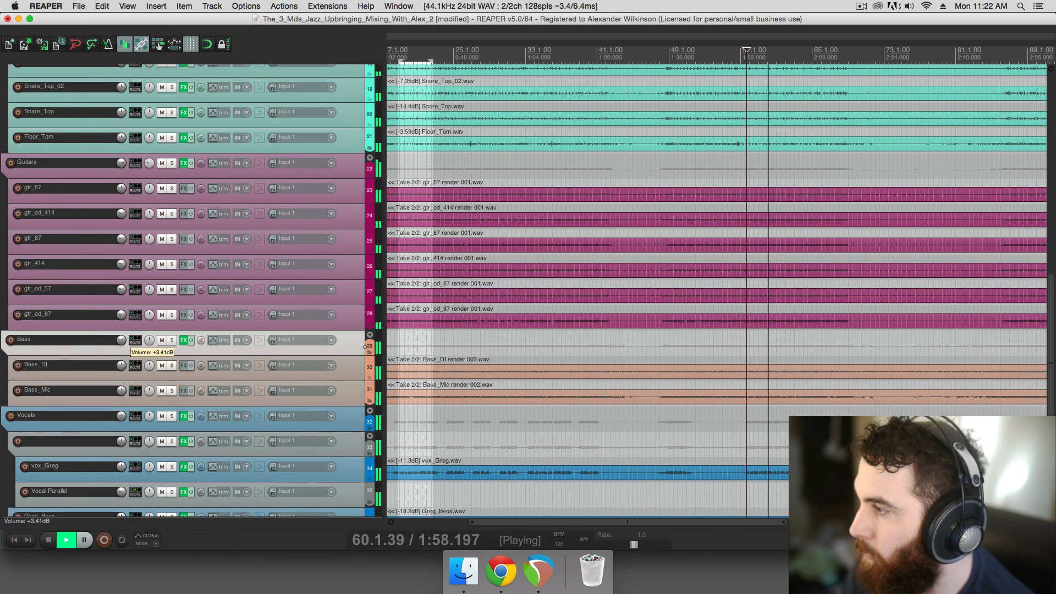
mouse_move(121, 340)
left_mouse_down()
mouse_move(122, 326)
mouse_move(122, 341)
left_mouse_up()
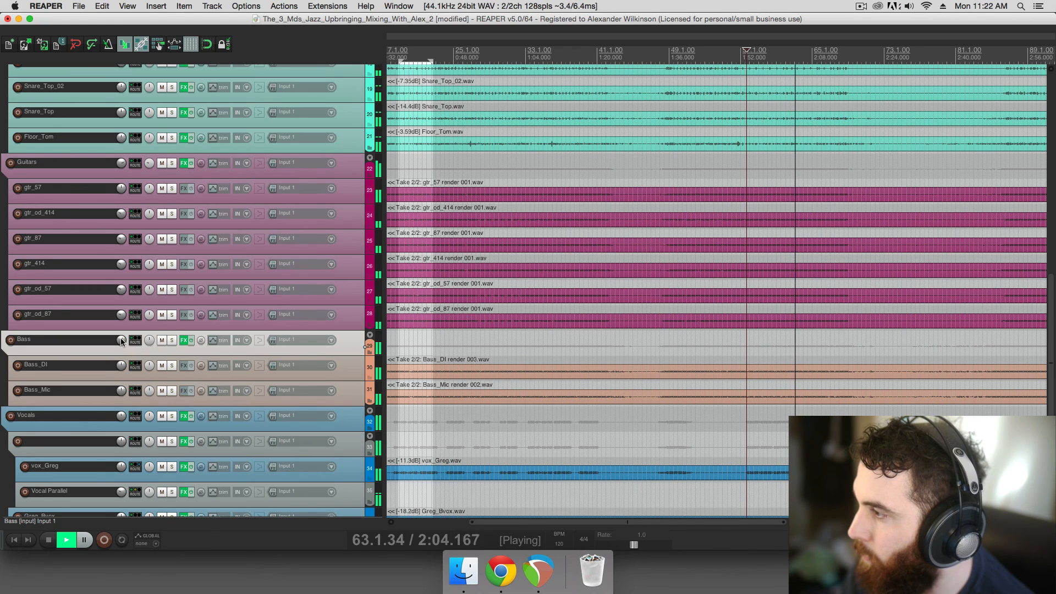
Fine-tune the volume of the Brass folder and of the unnamed subfolder holding the first tenor sax, trombone and trumpet
scroll(514, 345, "down", 3)
scroll(618, 80, "up", 15)
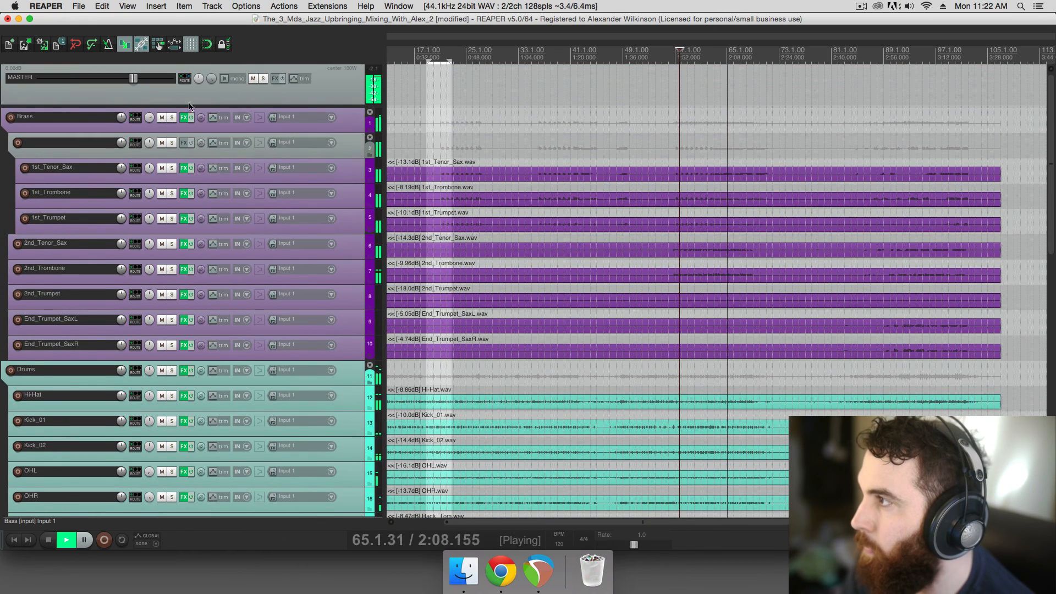
left_click(120, 119)
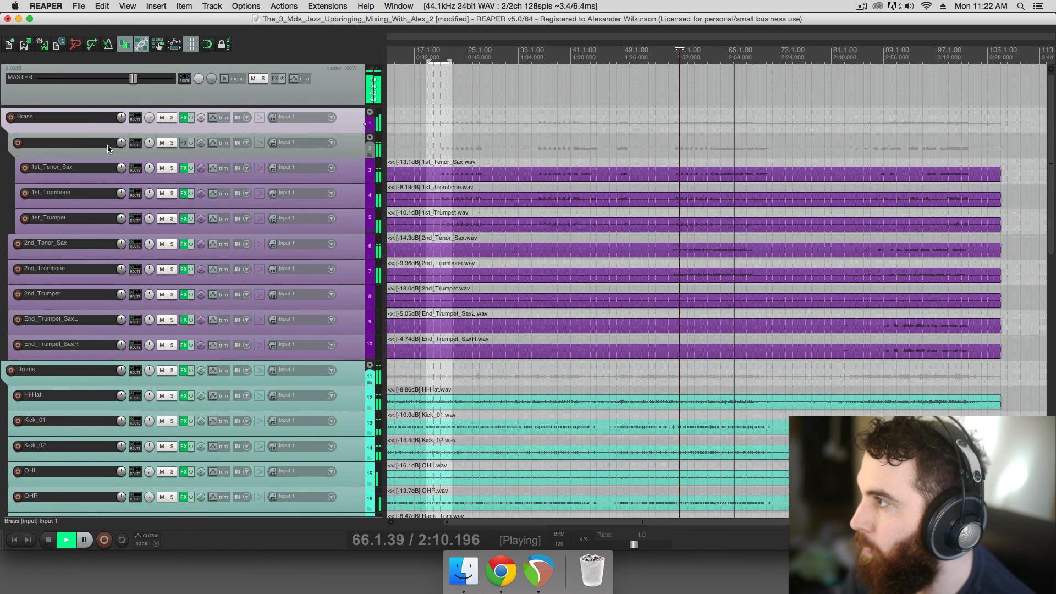
left_click(121, 143)
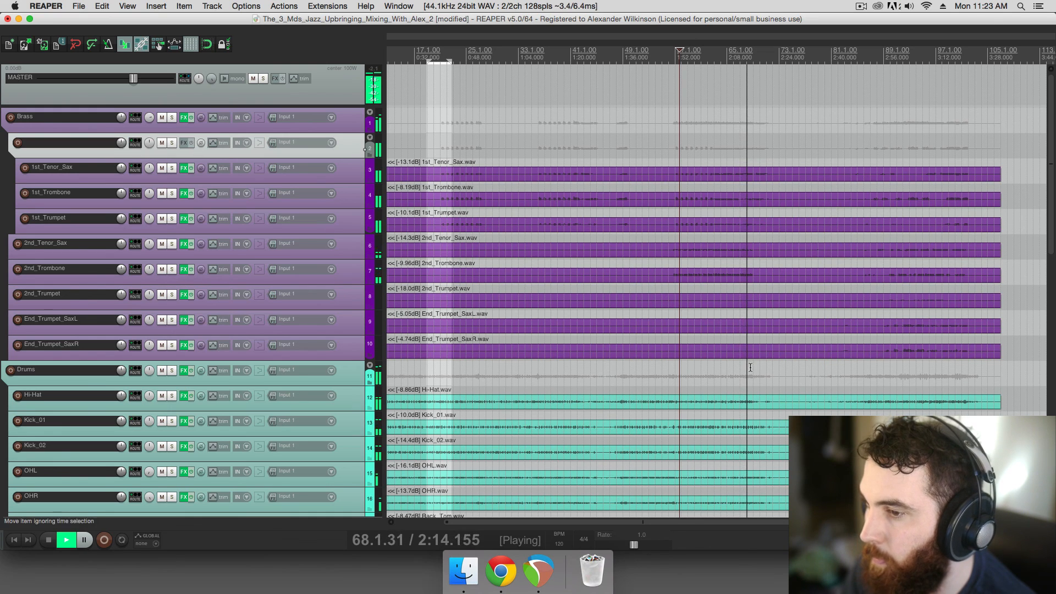
Stop playback with the edit cursor placed around bar 66 and save the project
key("space")
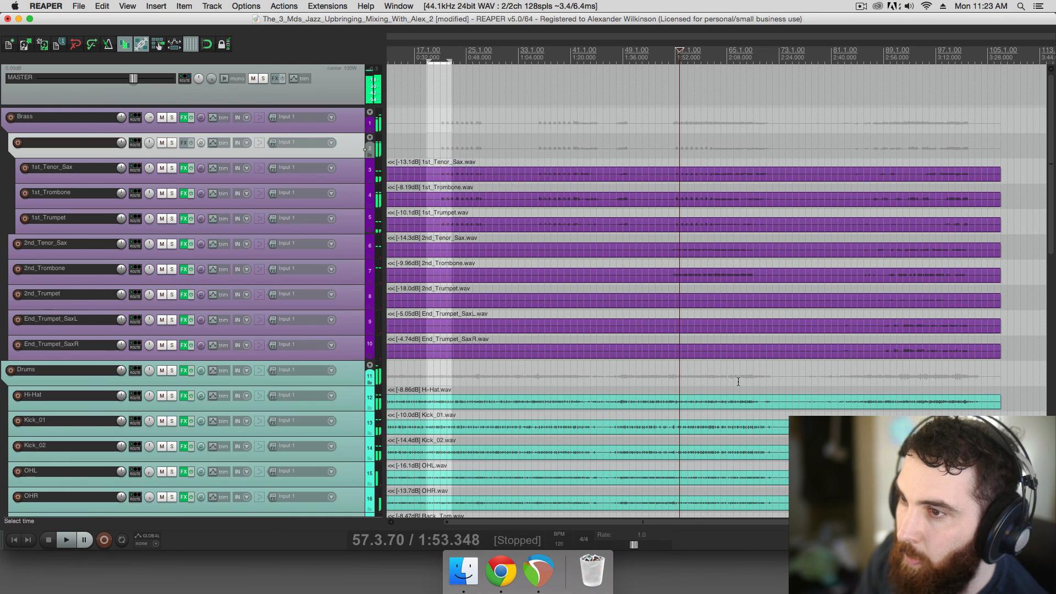
left_click(736, 382)
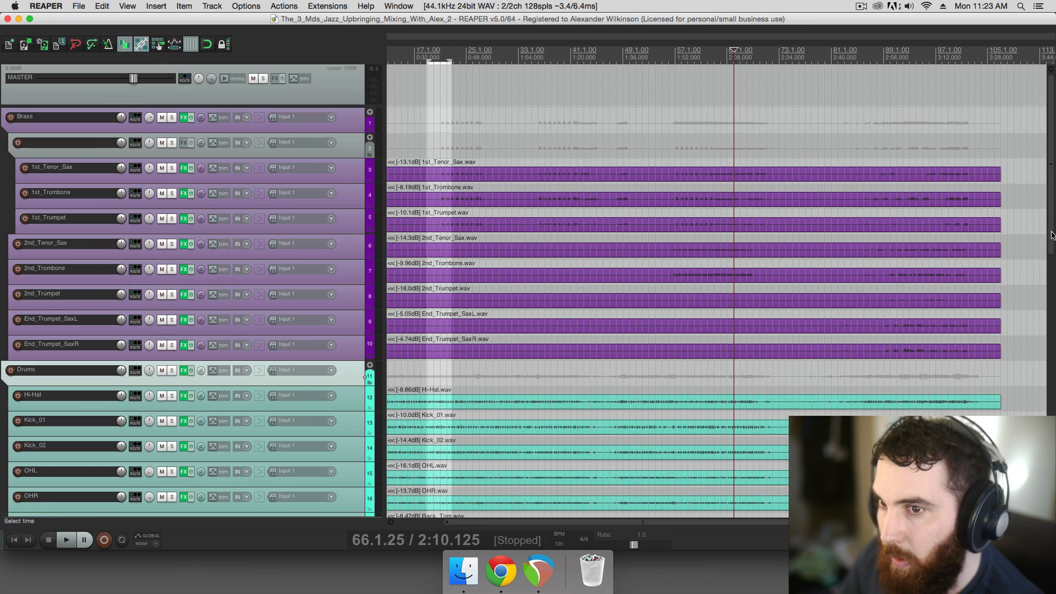
Look over the project's tracks from the Brass and Drums folders down to the Guitars, Bass and Vocals folders
scroll(1052, 236, "down", 15)
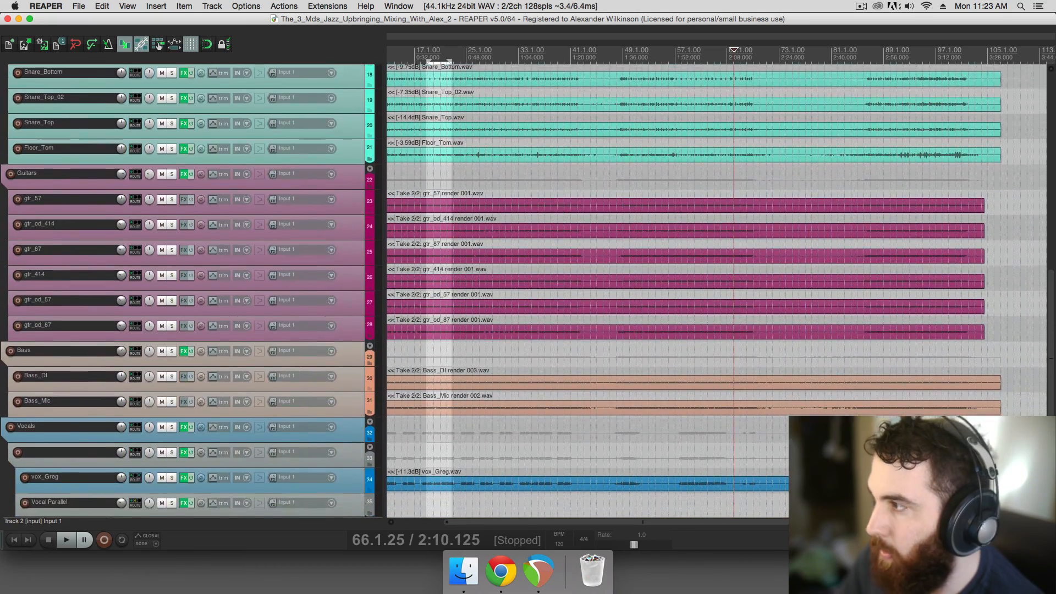
scroll(1016, 354, "down", 3)
scroll(1016, 353, "up", 8)
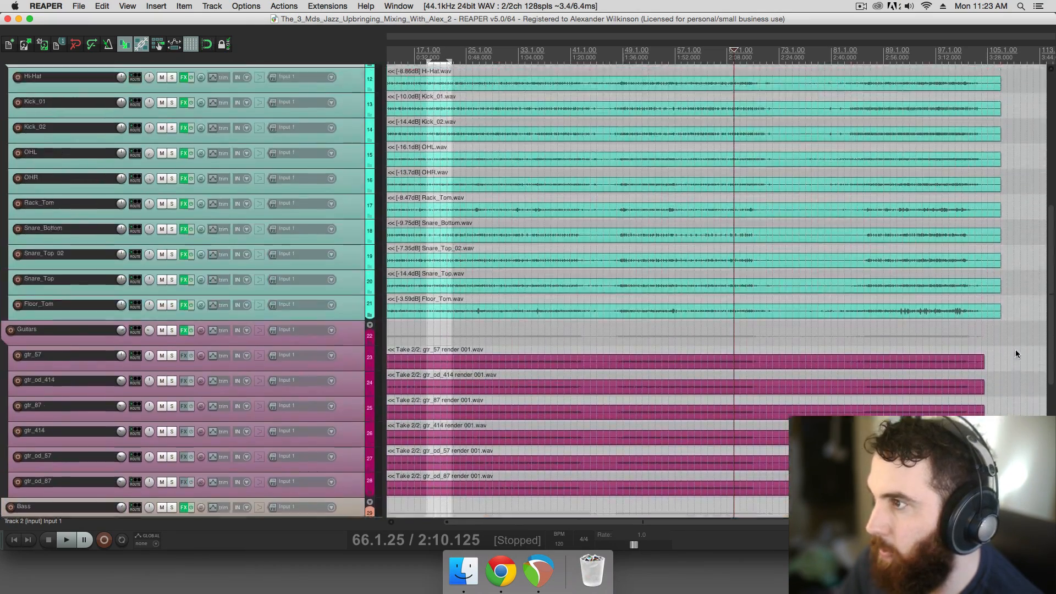
scroll(1015, 349, "up", 10)
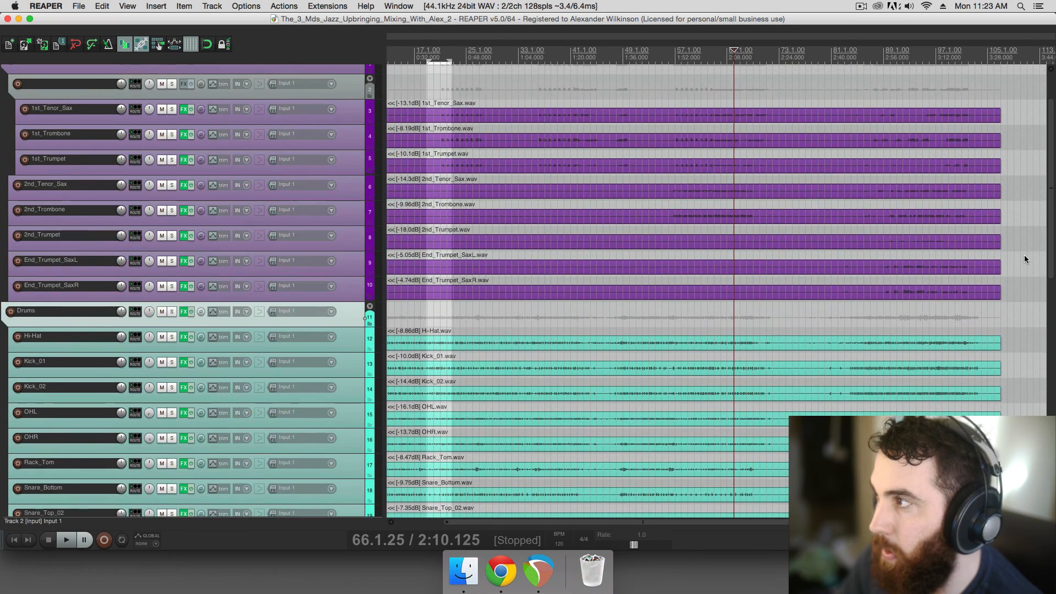
scroll(1024, 250, "up", 2)
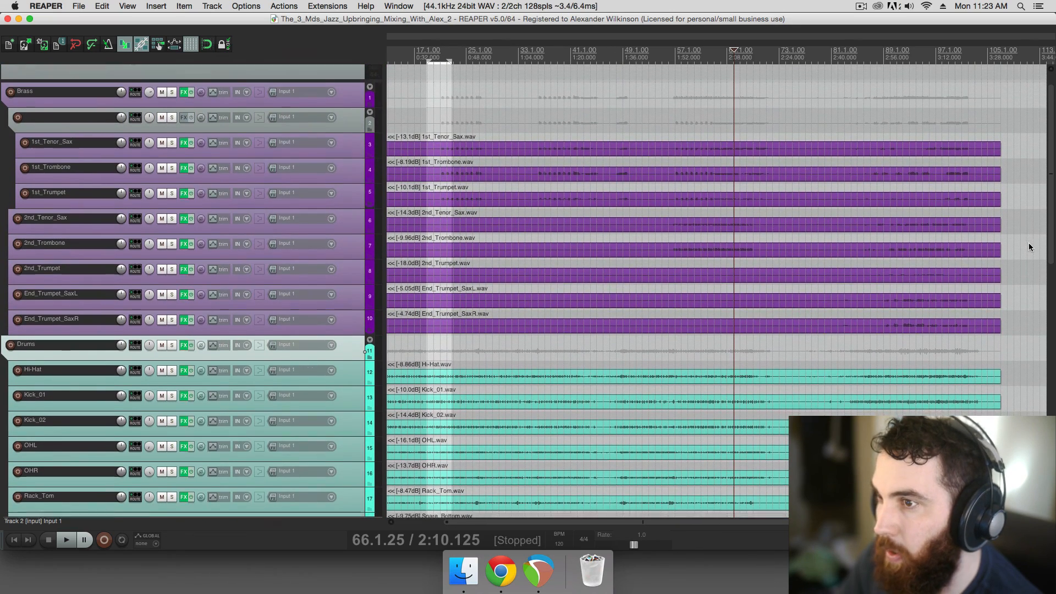
scroll(1029, 243, "down", 1)
scroll(1035, 250, "down", 6)
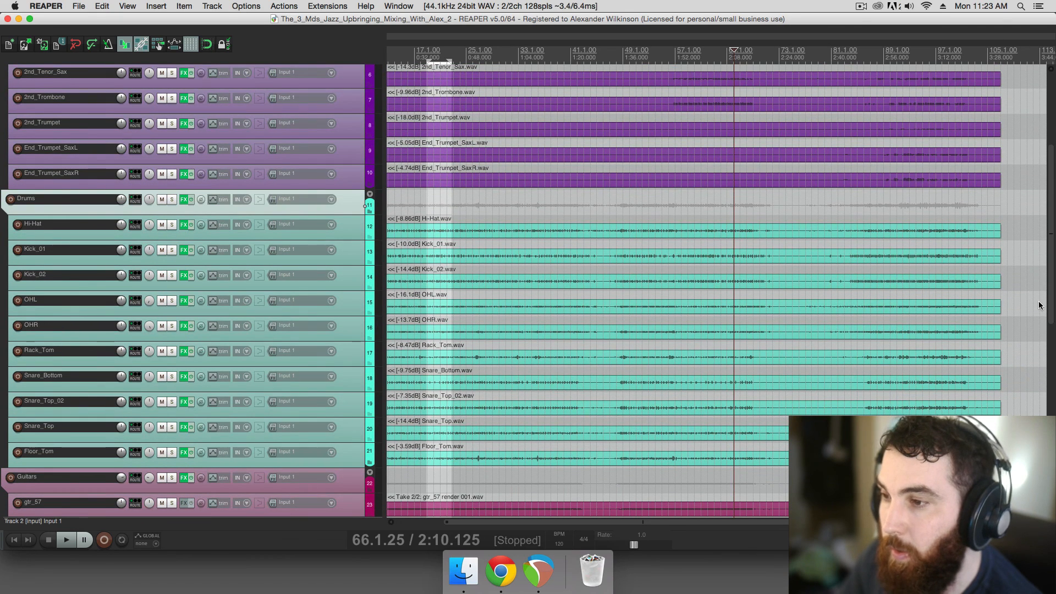
scroll(1039, 302, "up", 2)
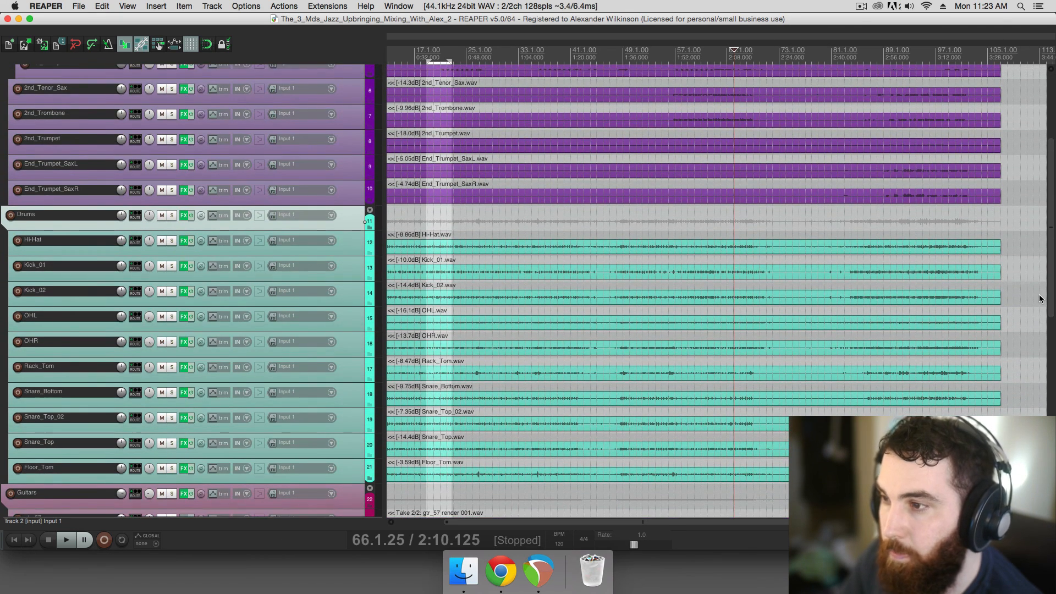